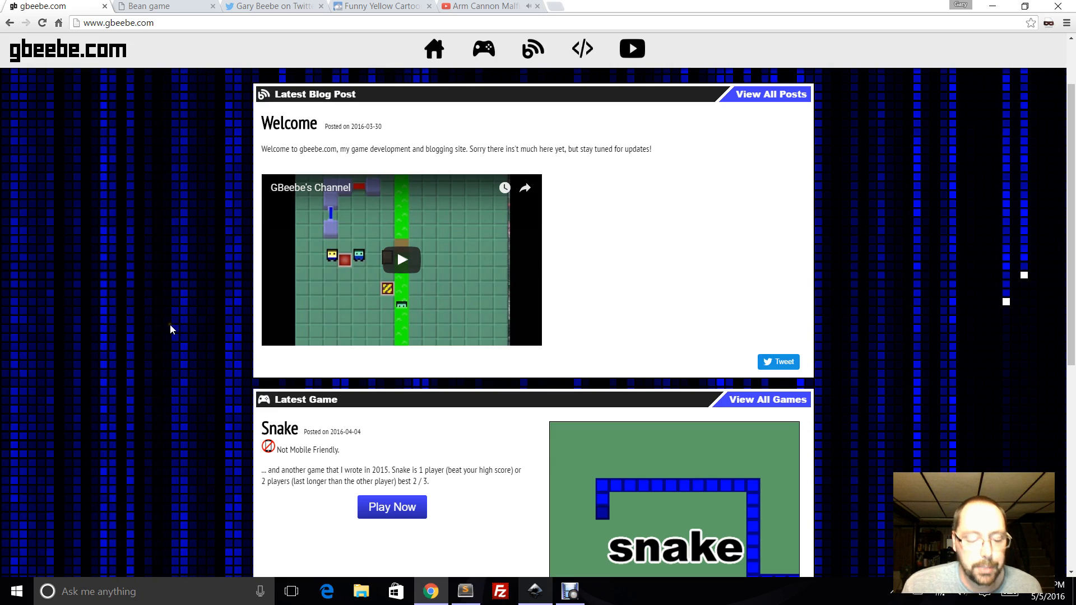
Show the Bean game page and swap neighbouring beans to demonstrate two matches
click(152, 7)
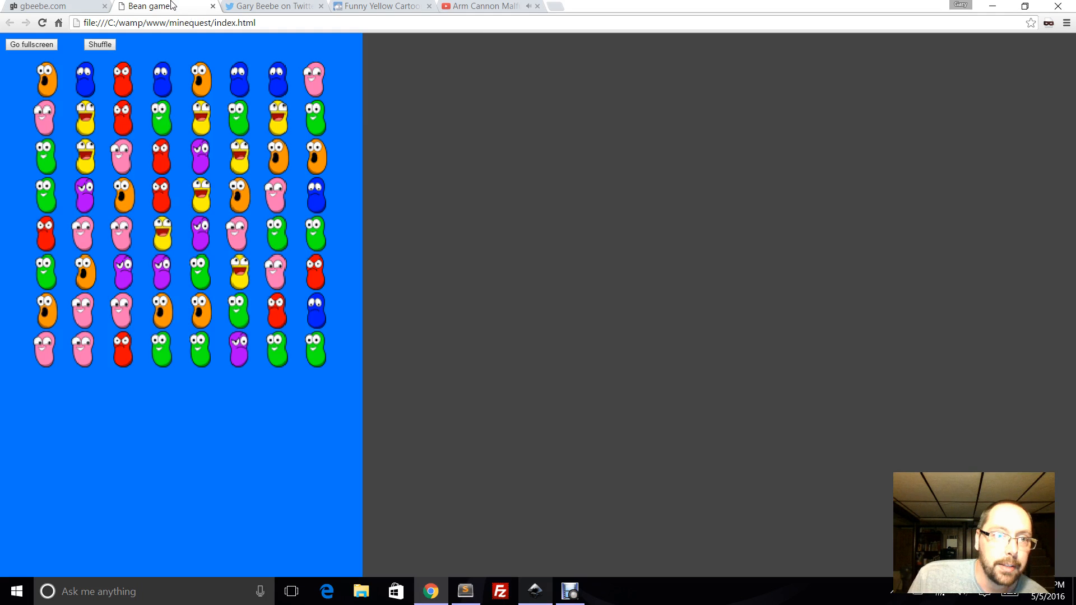
drag(121, 170, 162, 167)
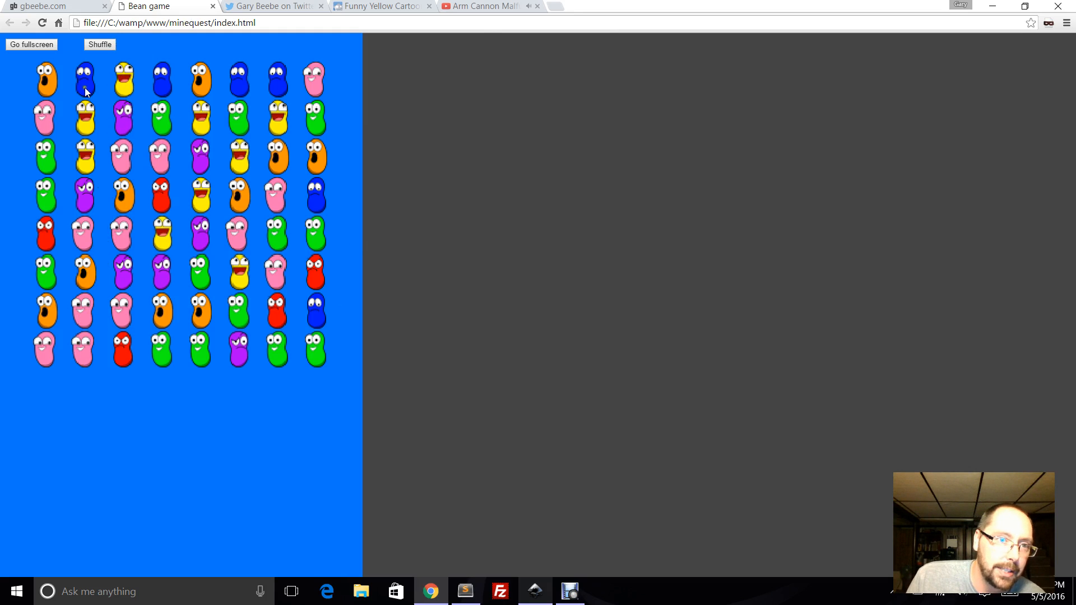
drag(85, 87, 128, 88)
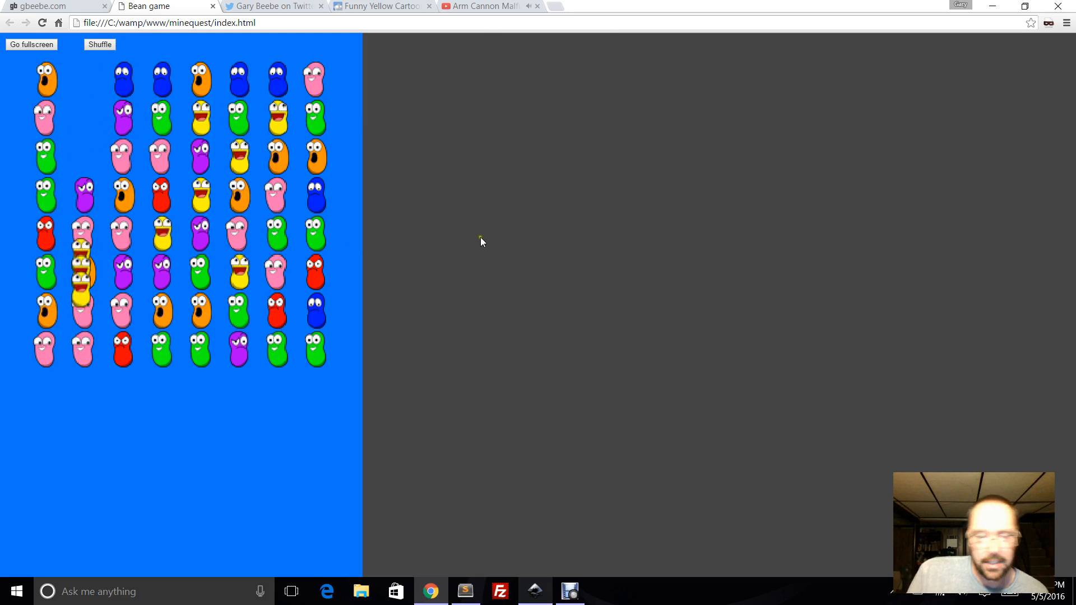
Review the bean game tweet on Twitter, highlight the reply asking for the creation process, and close the conversation
click(267, 7)
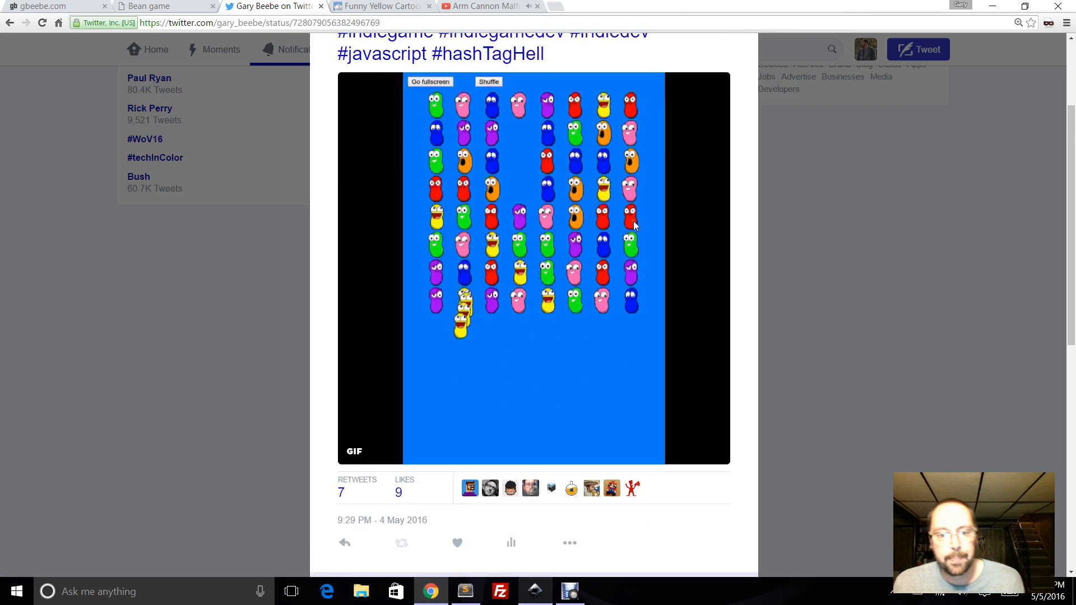
scroll(635, 224, down, 6)
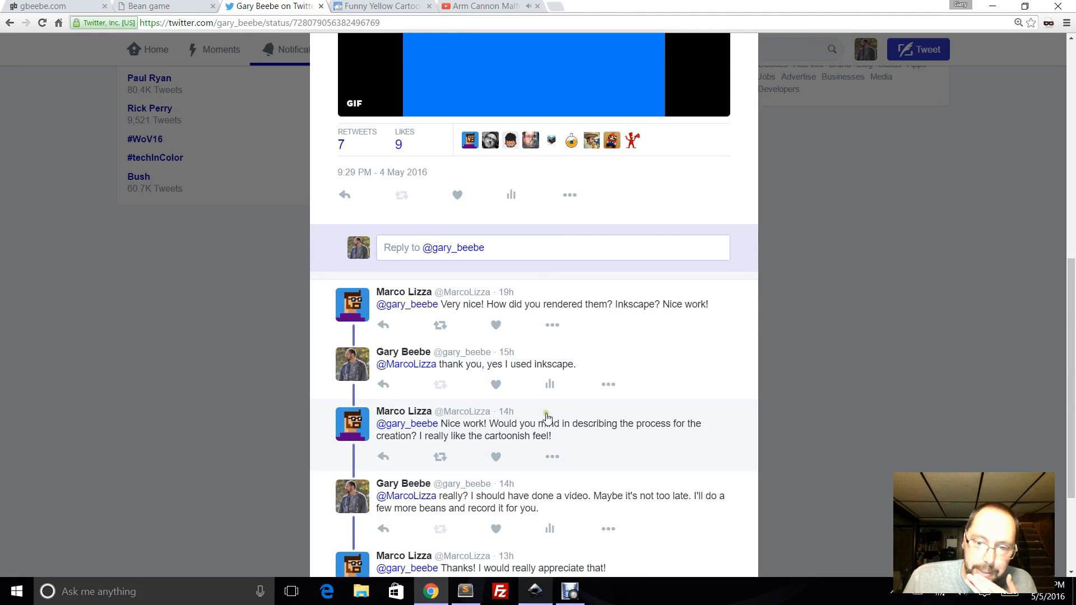
drag(565, 426, 658, 441)
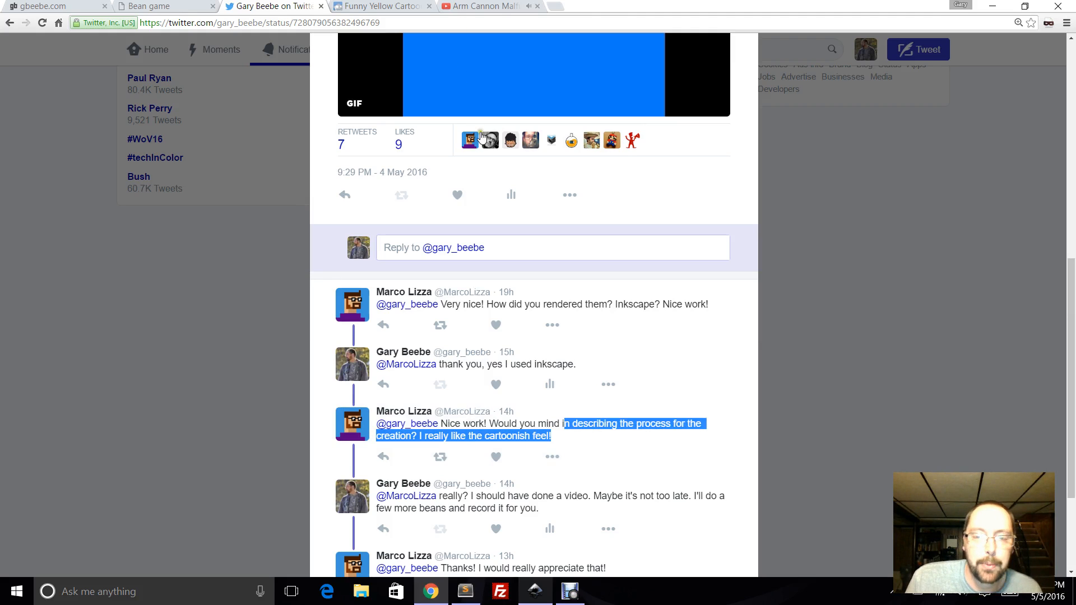
click(233, 325)
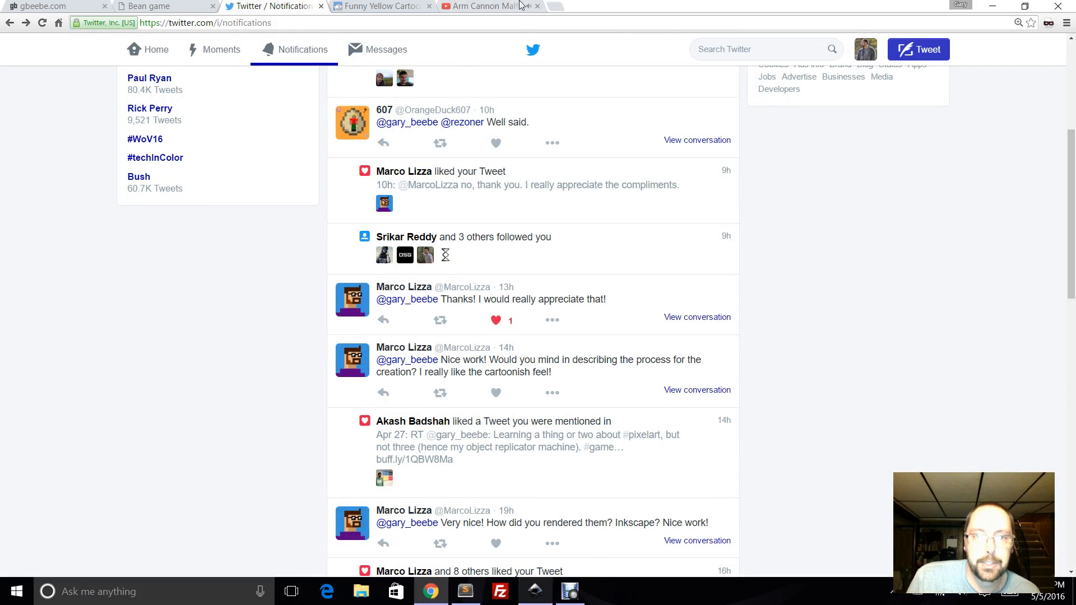
Switch to the Arm Cannon Malfunction music video on YouTube and raise the audio volume
click(494, 6)
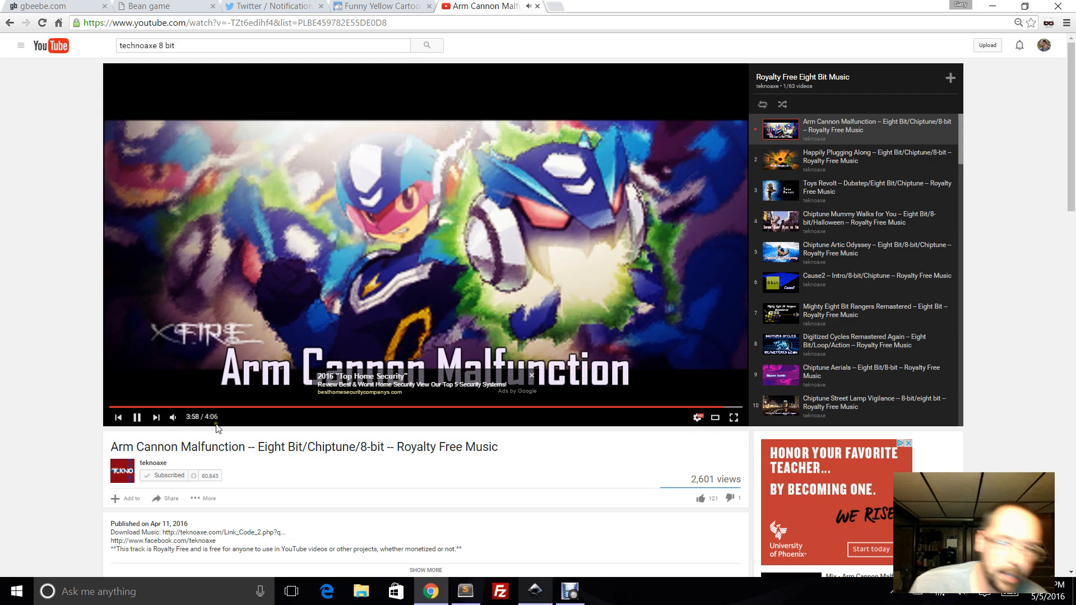
key(XF86AudioRaiseVolume)
key(XF86AudioRaiseVolume)
key(XF86AudioRaiseVolume)
mouse_move(174, 418)
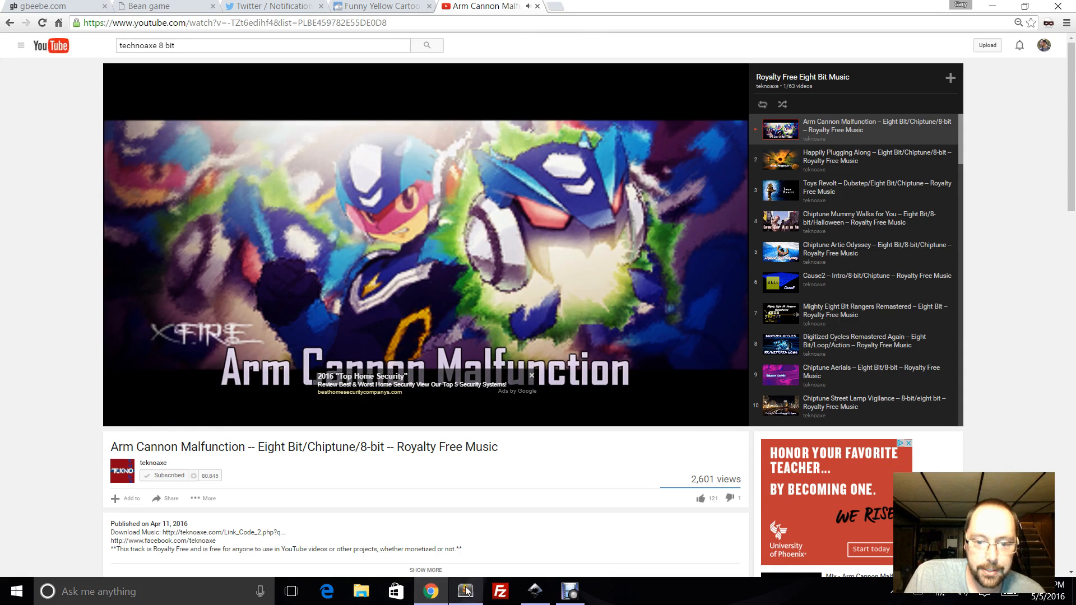
Switch to Inkscape and hide the page border in the document properties
click(528, 595)
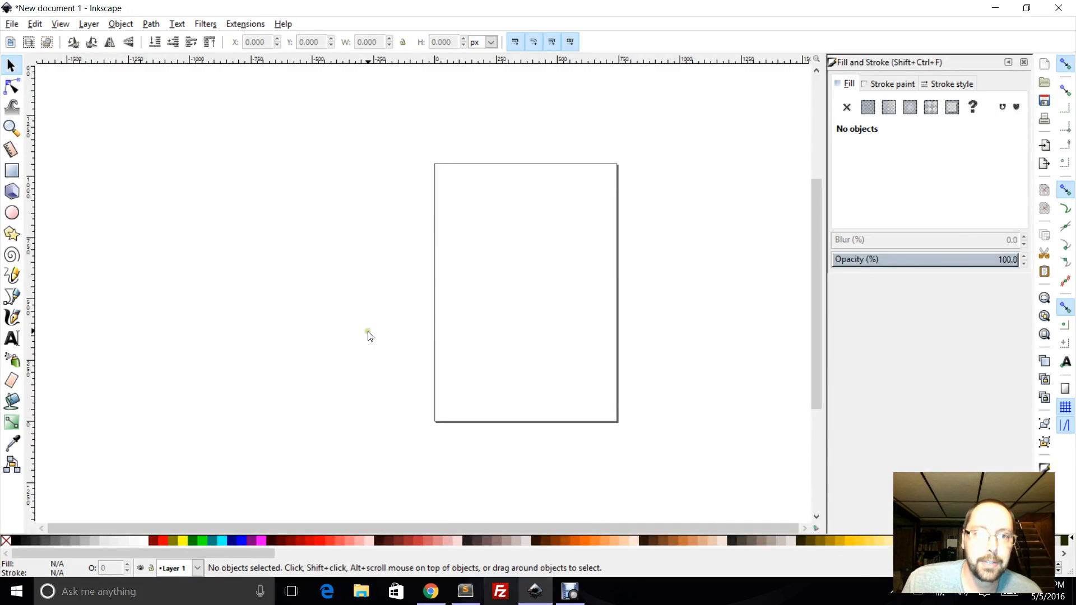
click(11, 24)
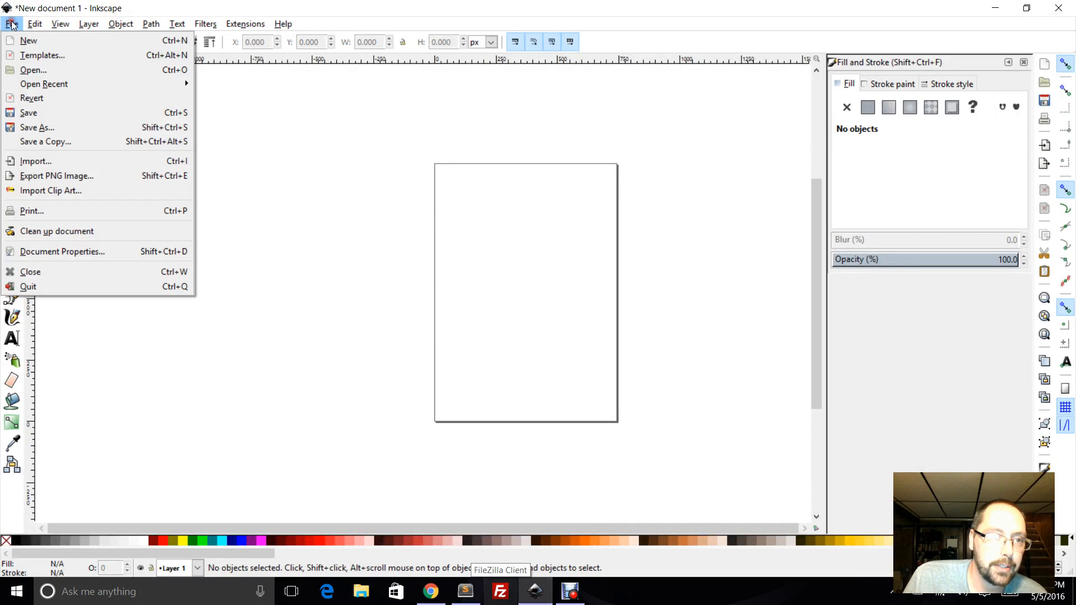
click(101, 255)
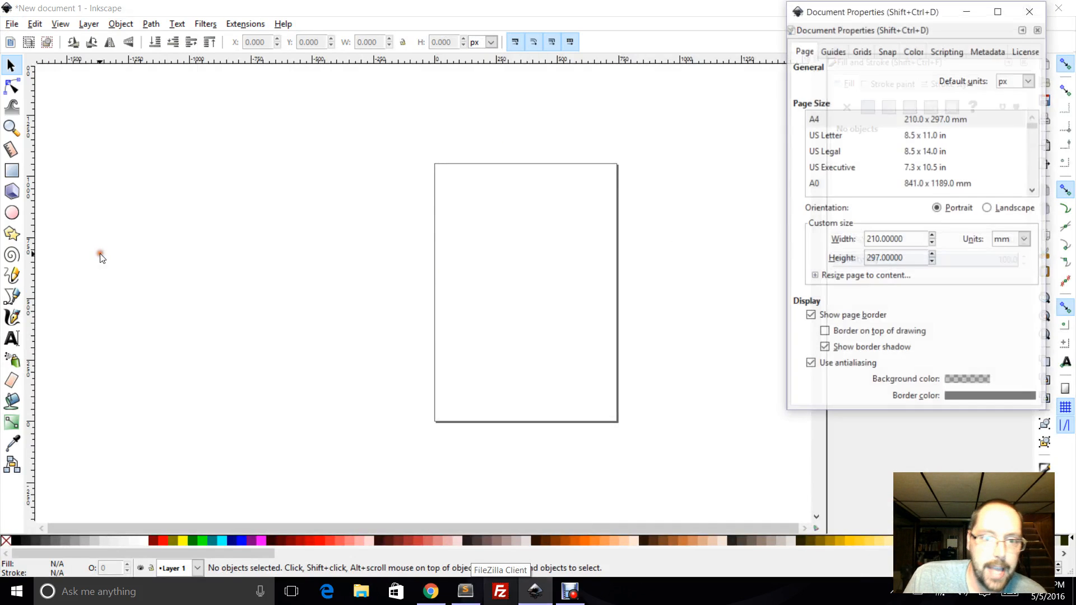
click(810, 316)
click(1030, 11)
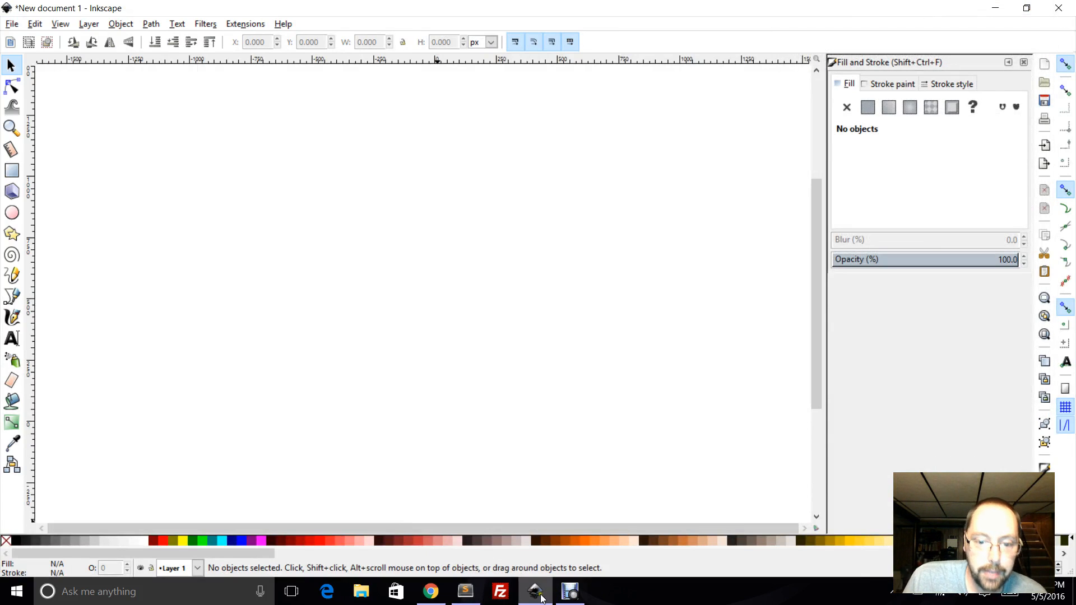
Examine the funny yellow cartoon expressions reference image on Freepik in the browser, and return to Inkscape
click(430, 591)
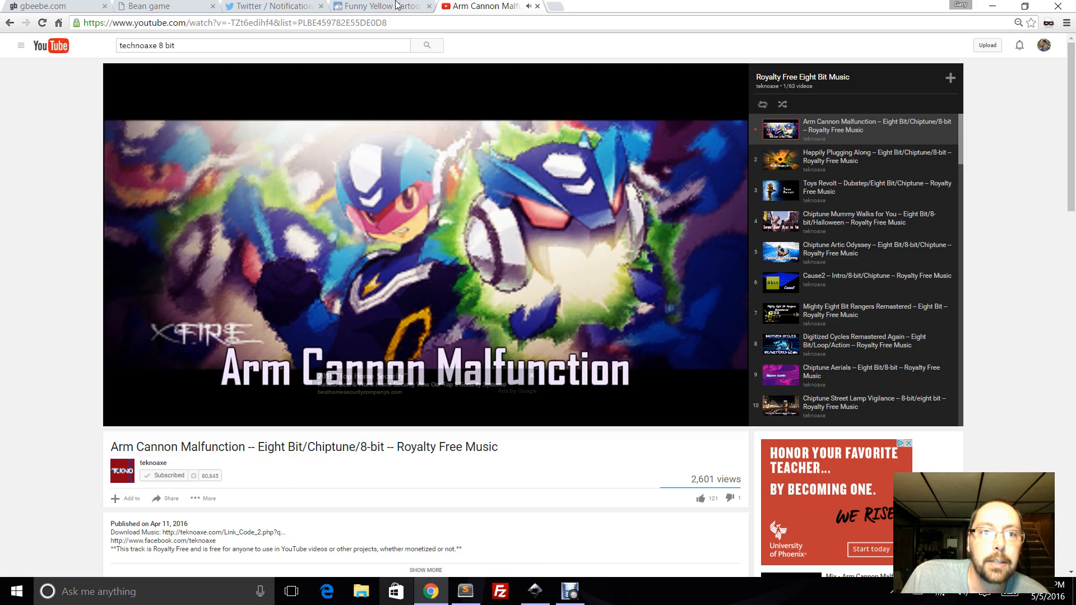
click(395, 6)
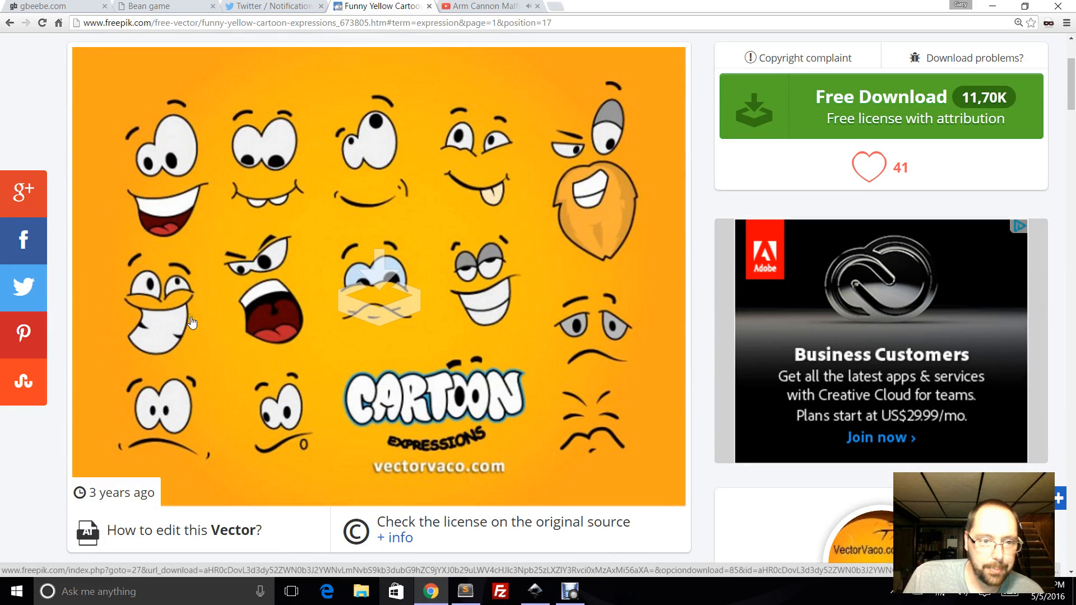
click(536, 595)
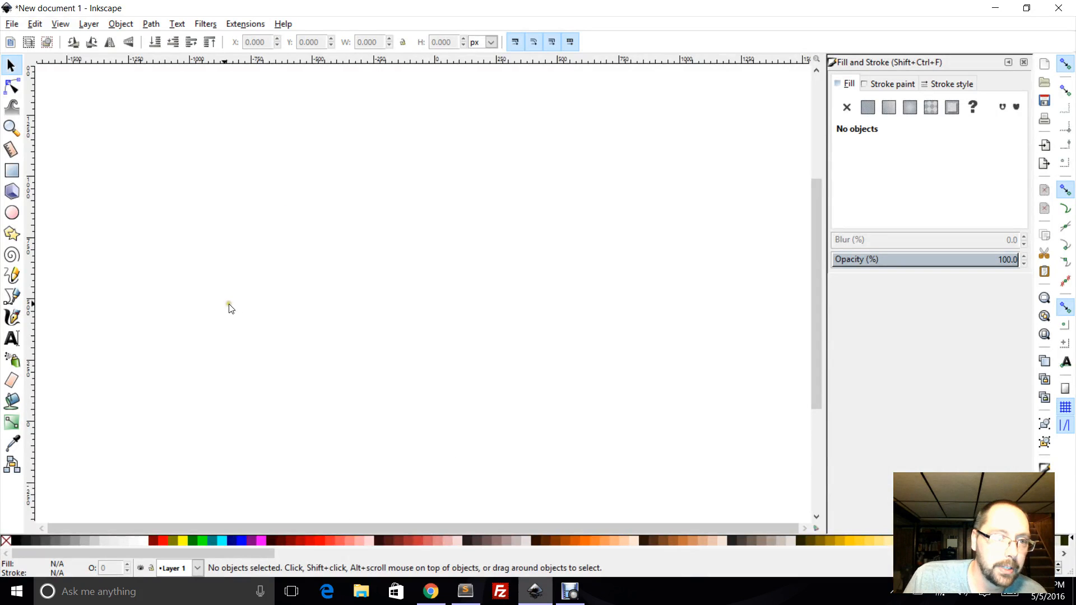
Draw two upright pink ellipses one above the other, about 563 by 694 px and about 549 by 671 px
click(12, 211)
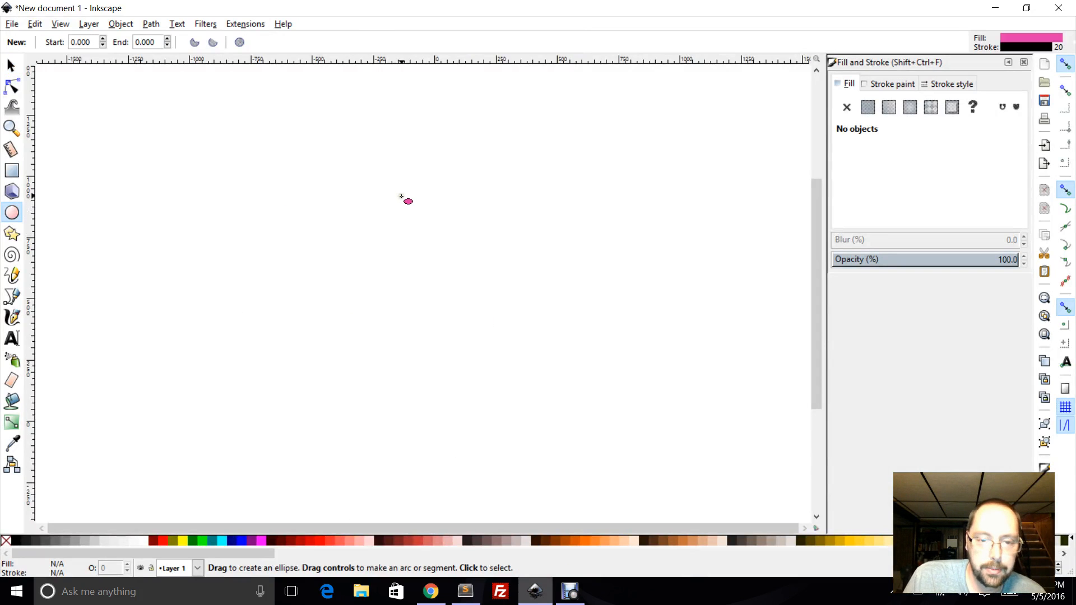
drag(399, 188, 539, 354)
scroll(569, 348, down, 2)
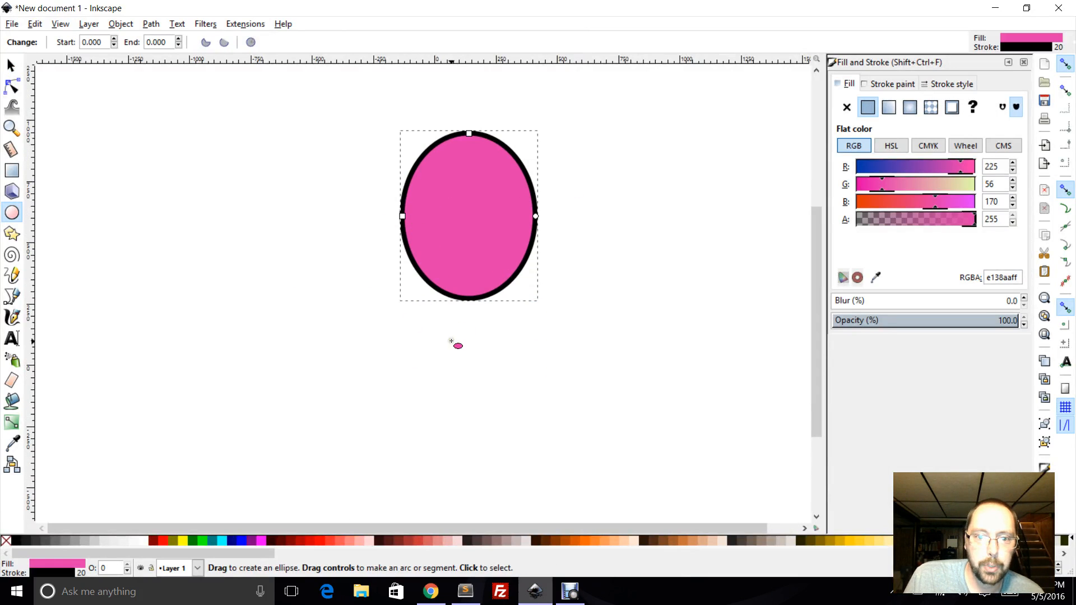
drag(412, 305, 543, 466)
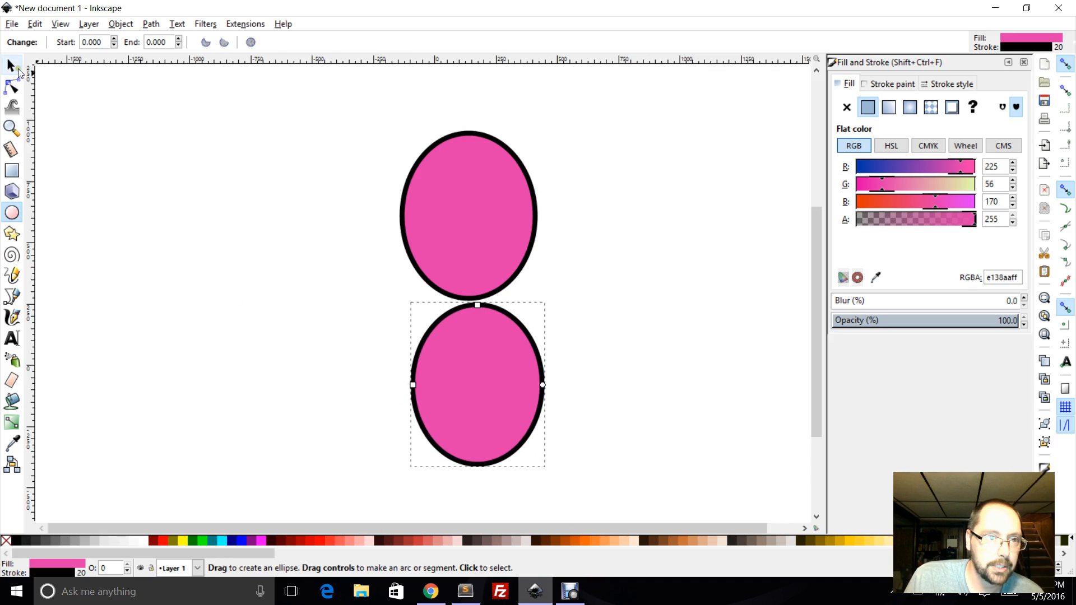
Move the lower ellipse up and left to overlap the upper one slightly, and rotate it counter-clockwise by a small angle
click(10, 66)
drag(453, 371, 434, 359)
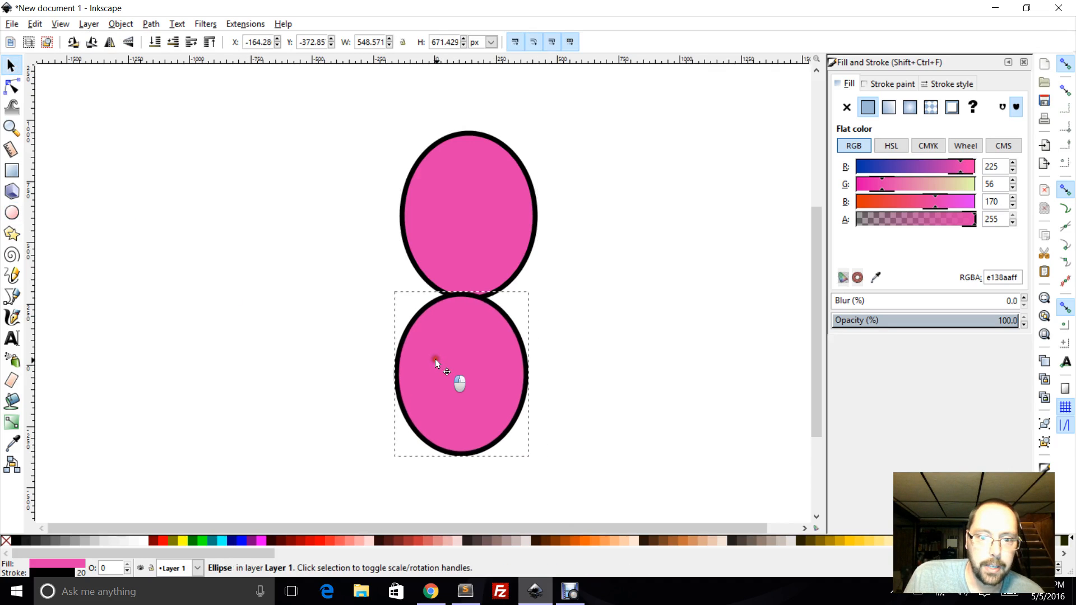
click(472, 372)
click(473, 350)
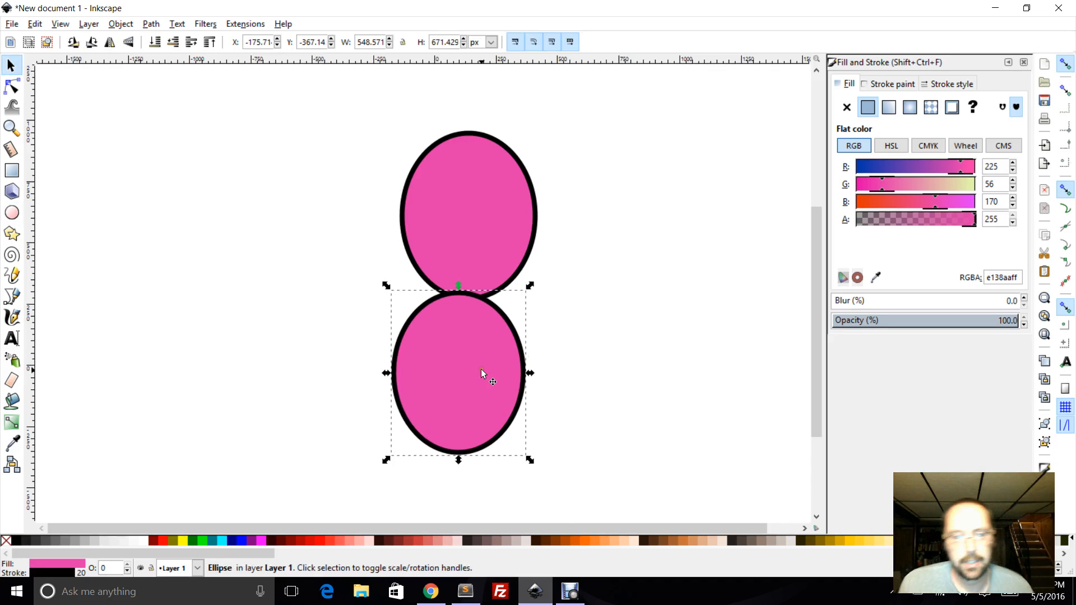
click(475, 363)
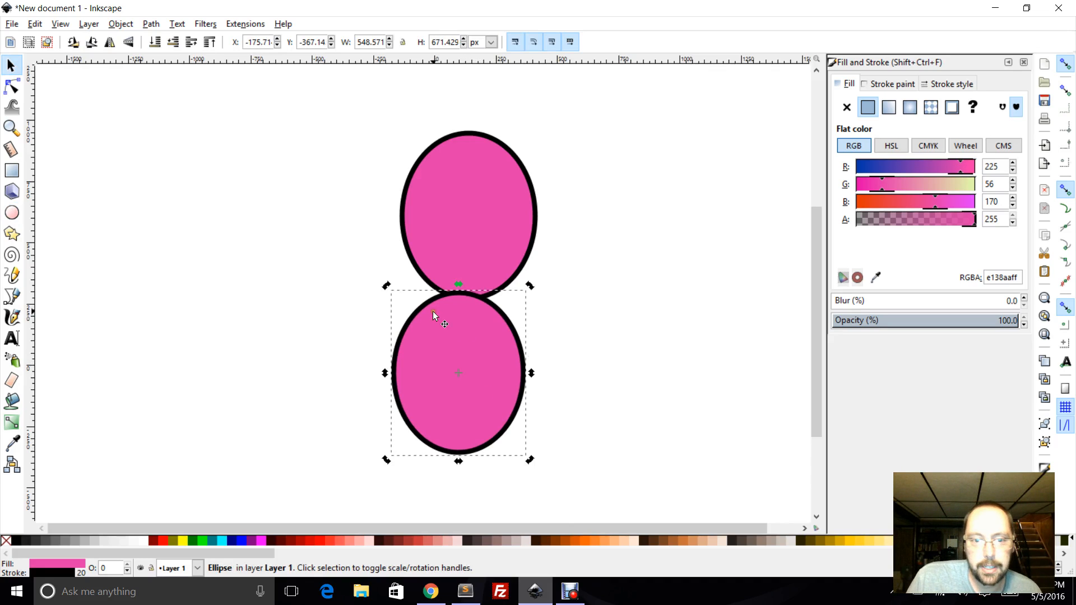
click(566, 317)
click(472, 340)
click(476, 332)
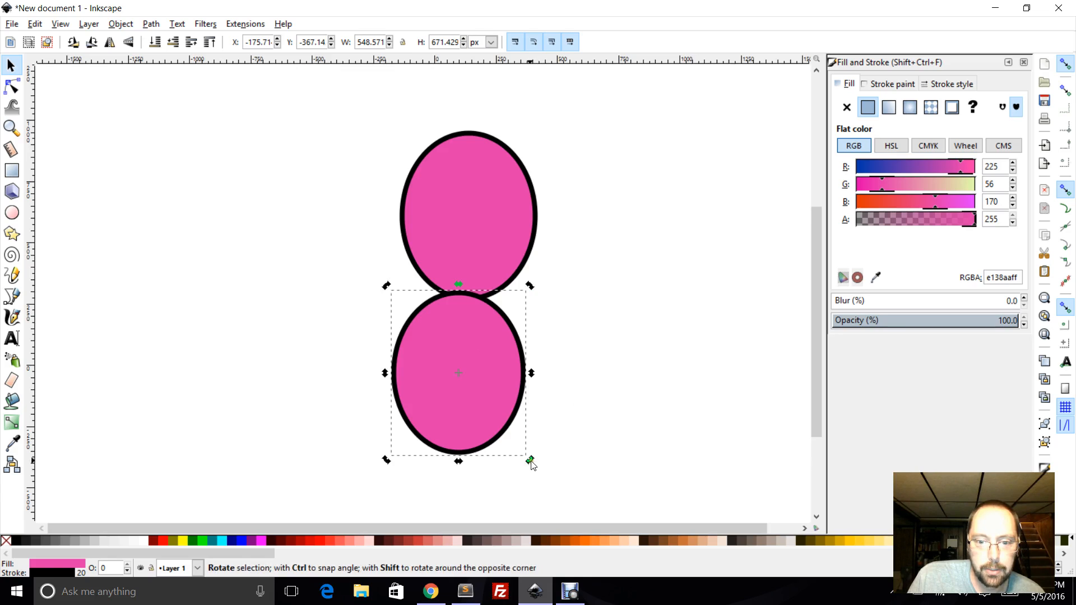
drag(529, 460, 571, 440)
Rotate the upper ellipse slightly clockwise and place it at about X -237, Y 254 px, overlapping the lower ellipse's top
click(478, 215)
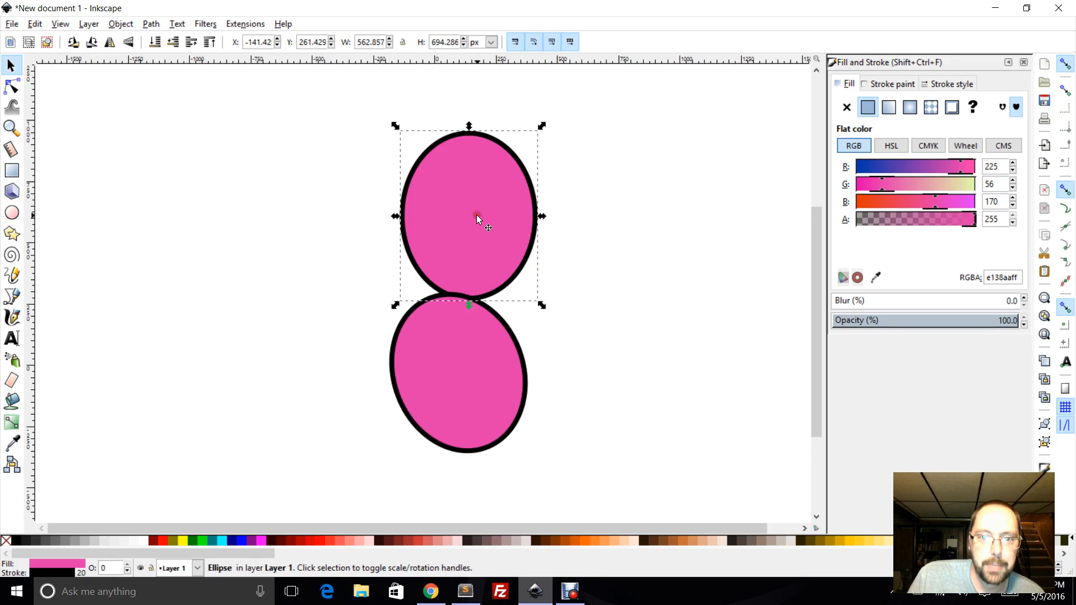
drag(470, 255, 452, 248)
click(491, 248)
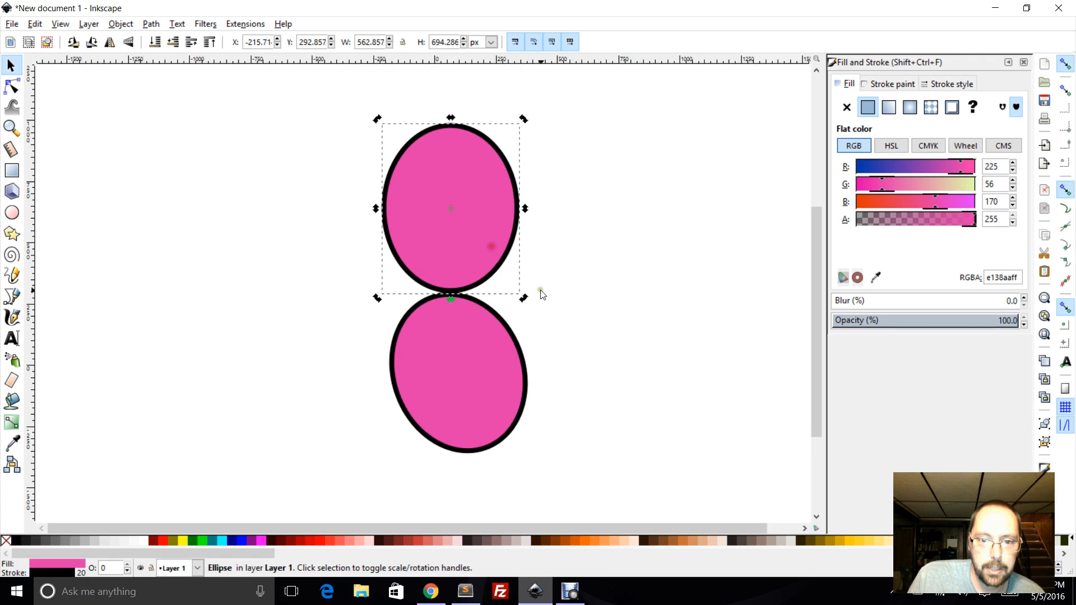
drag(524, 297, 499, 307)
drag(471, 232, 467, 243)
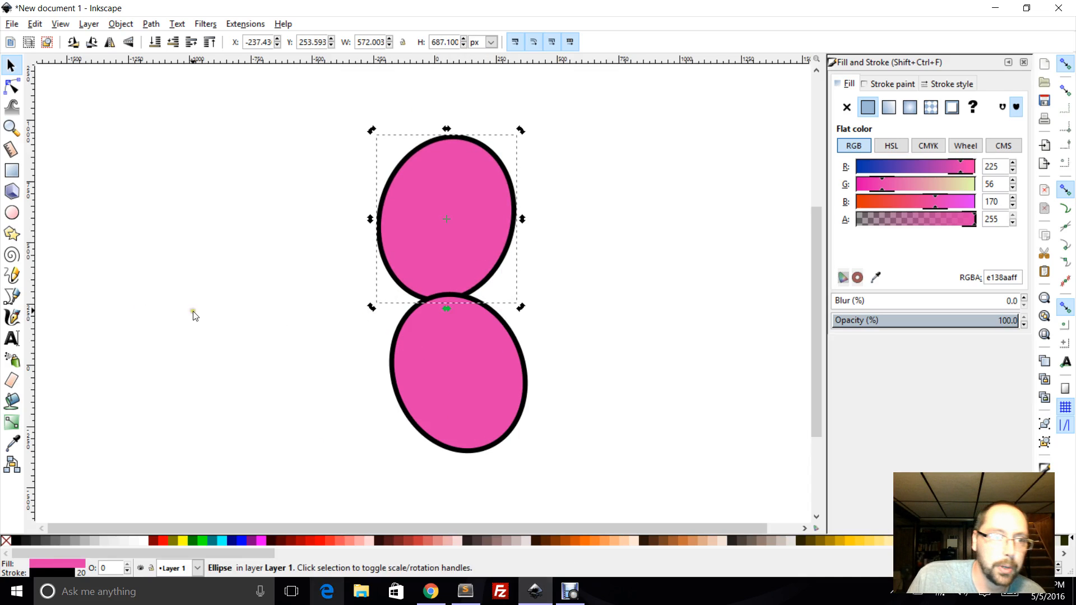
click(324, 301)
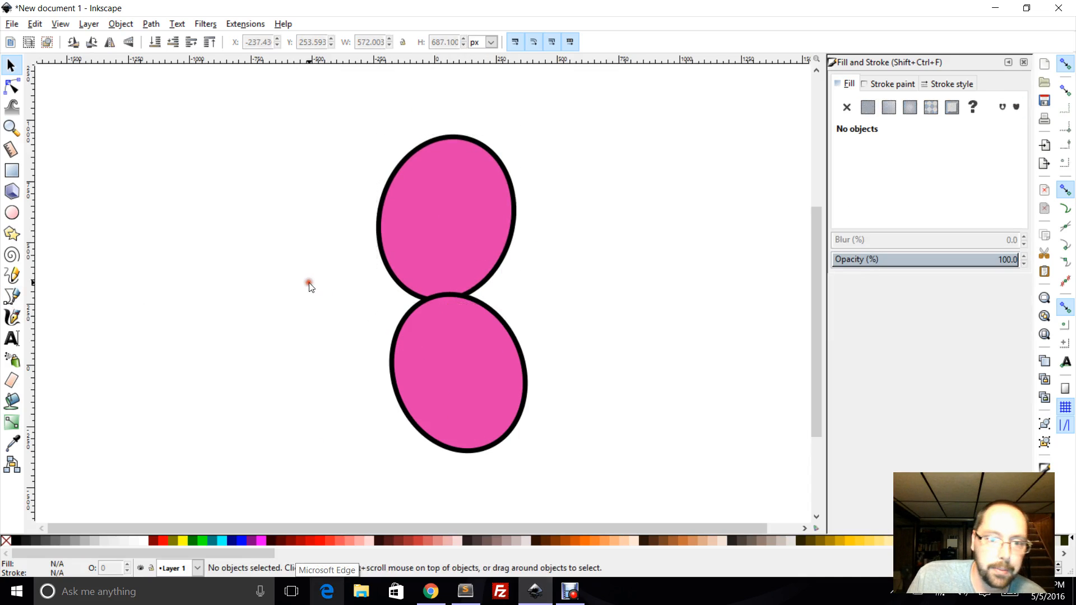
Trace a closed straight-segment Bezier outline around both pink ellipses, bridging the notches between them to form a bean shape
click(10, 299)
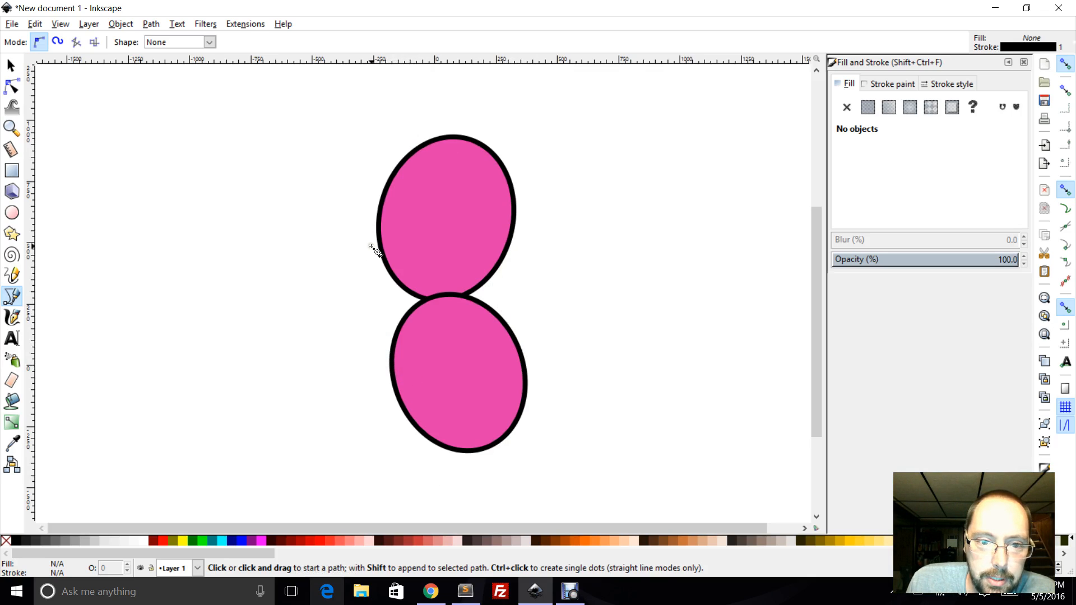
click(390, 183)
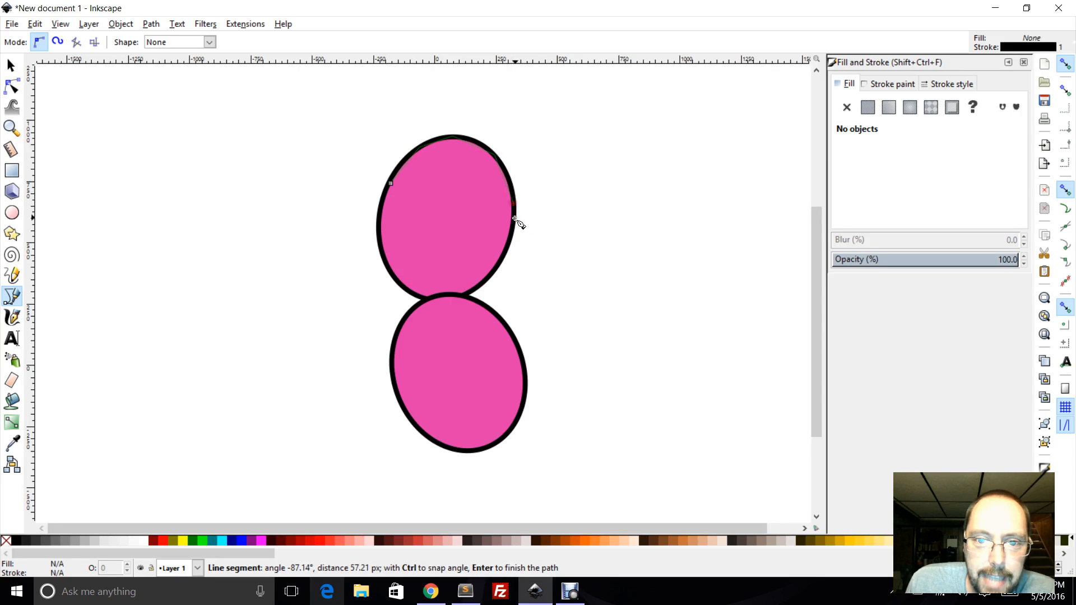
click(507, 250)
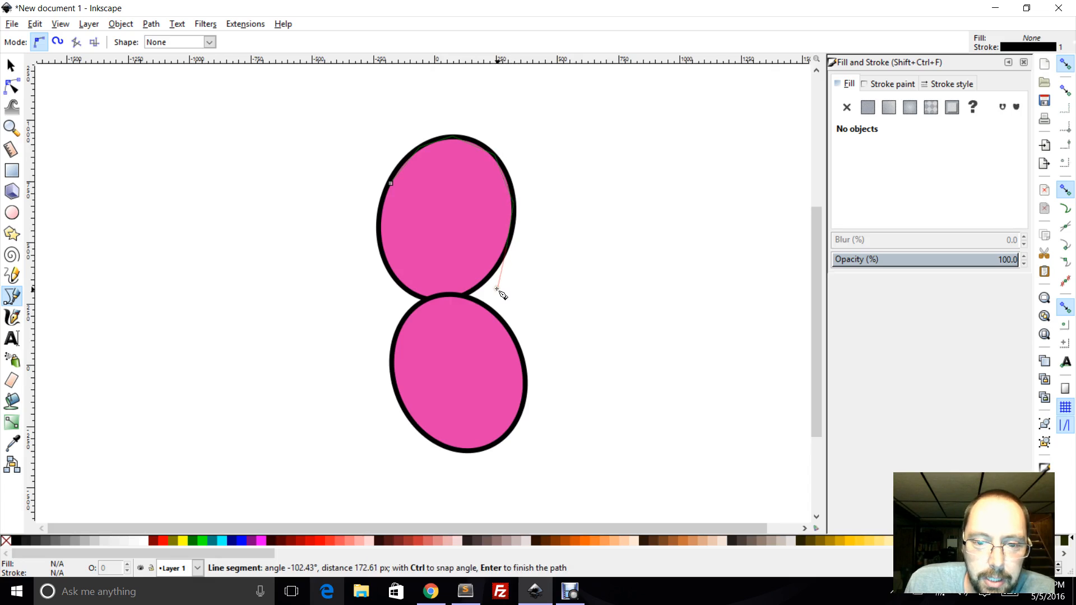
click(497, 290)
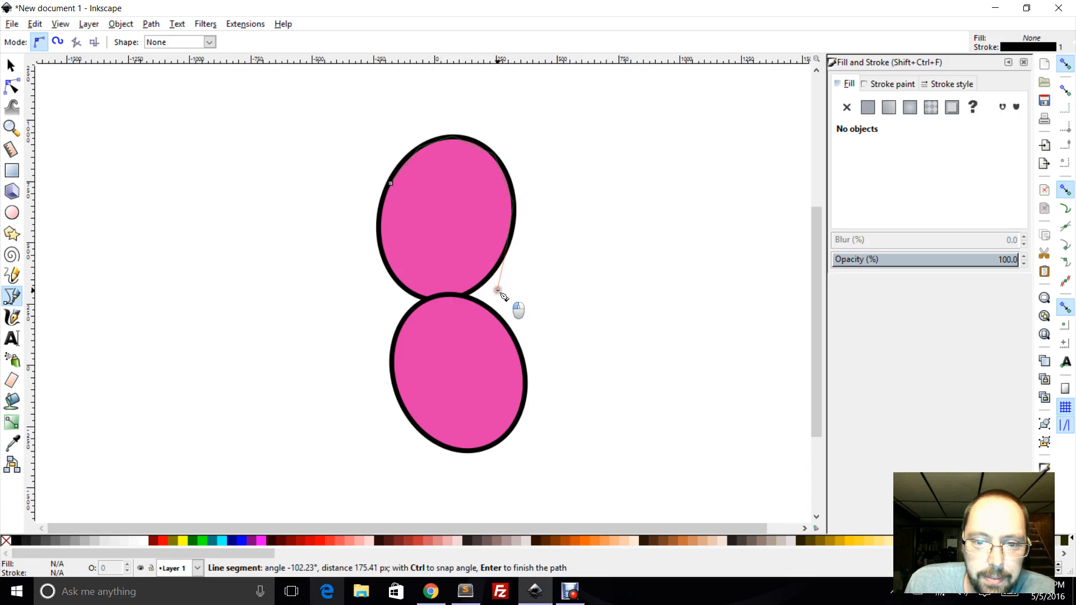
click(511, 333)
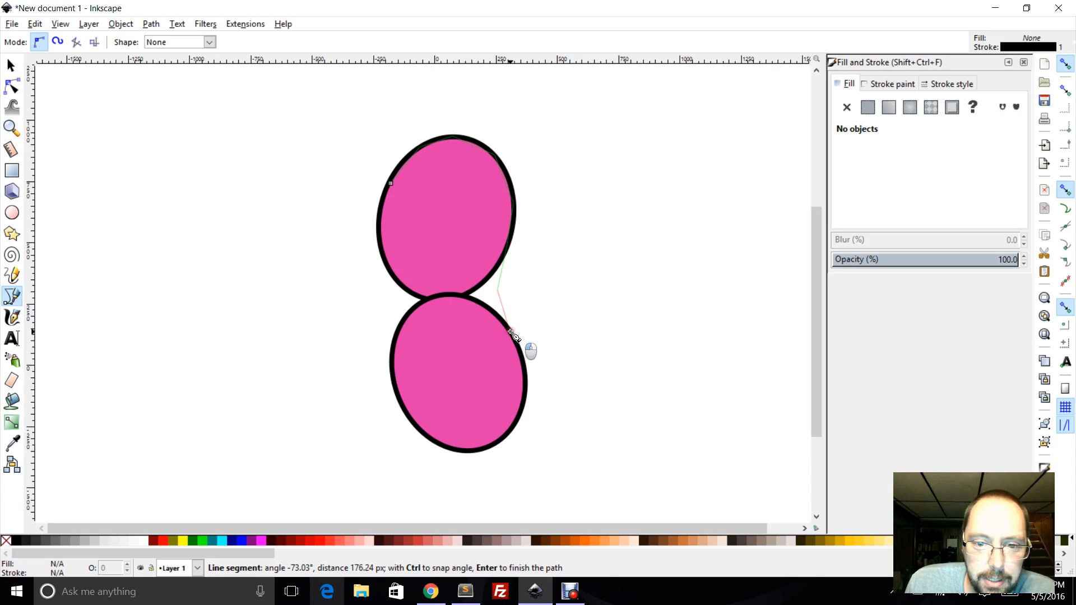
click(525, 372)
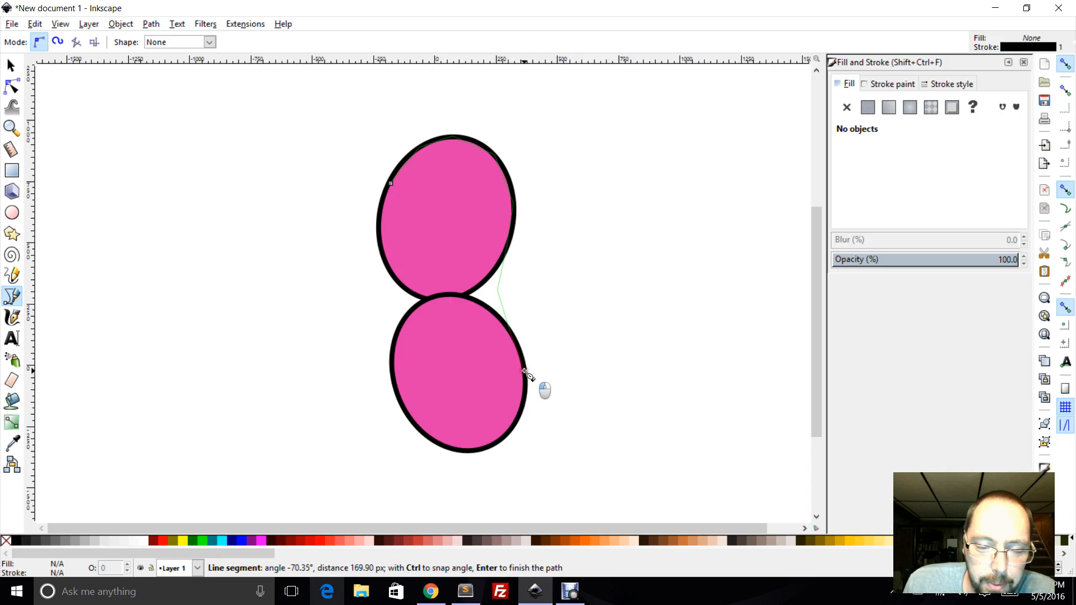
click(520, 415)
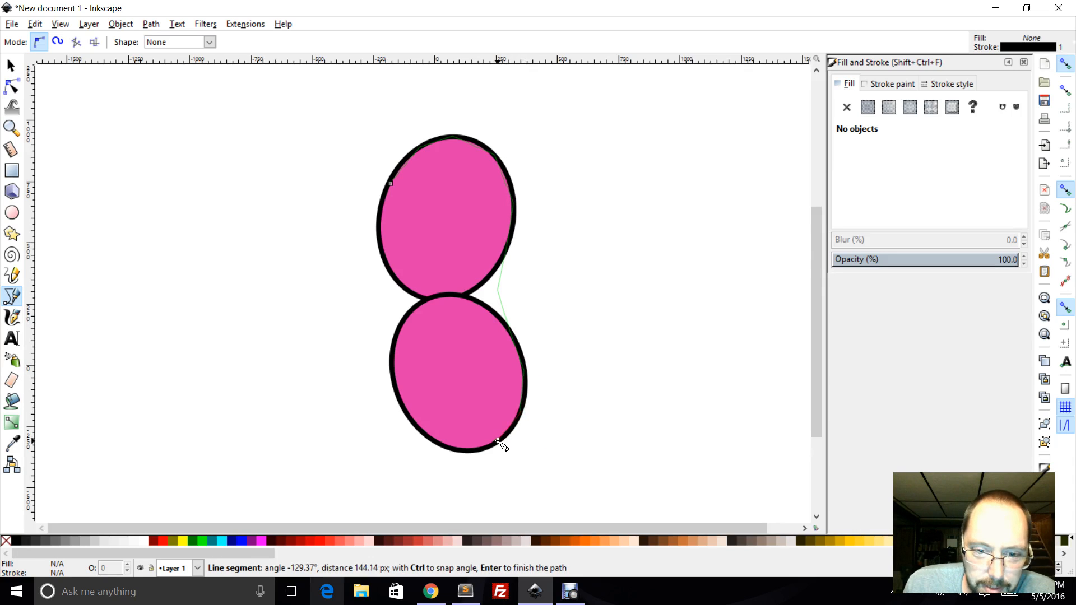
click(501, 446)
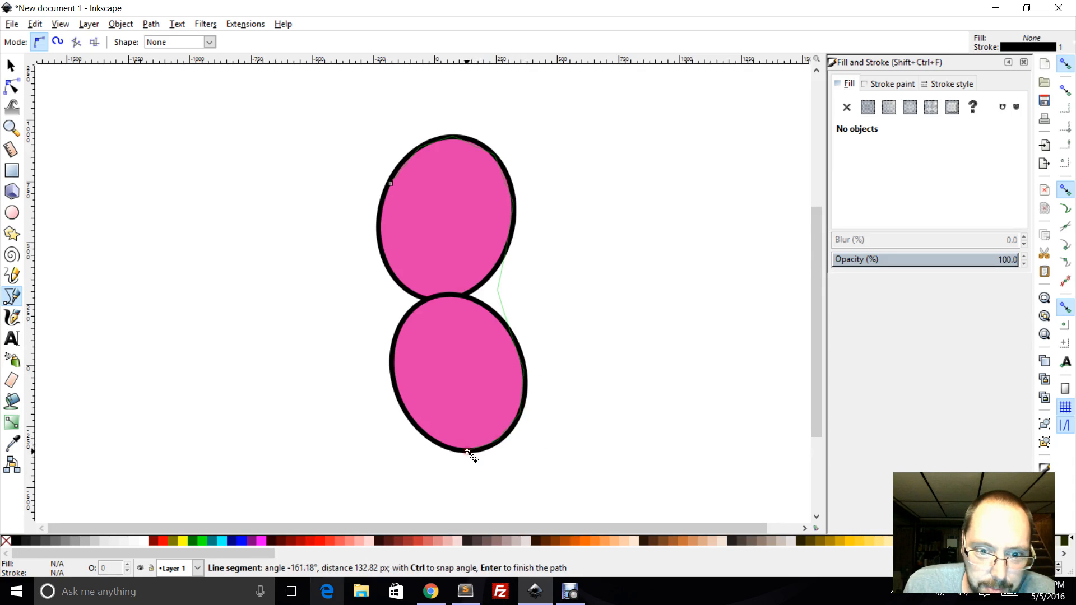
click(467, 451)
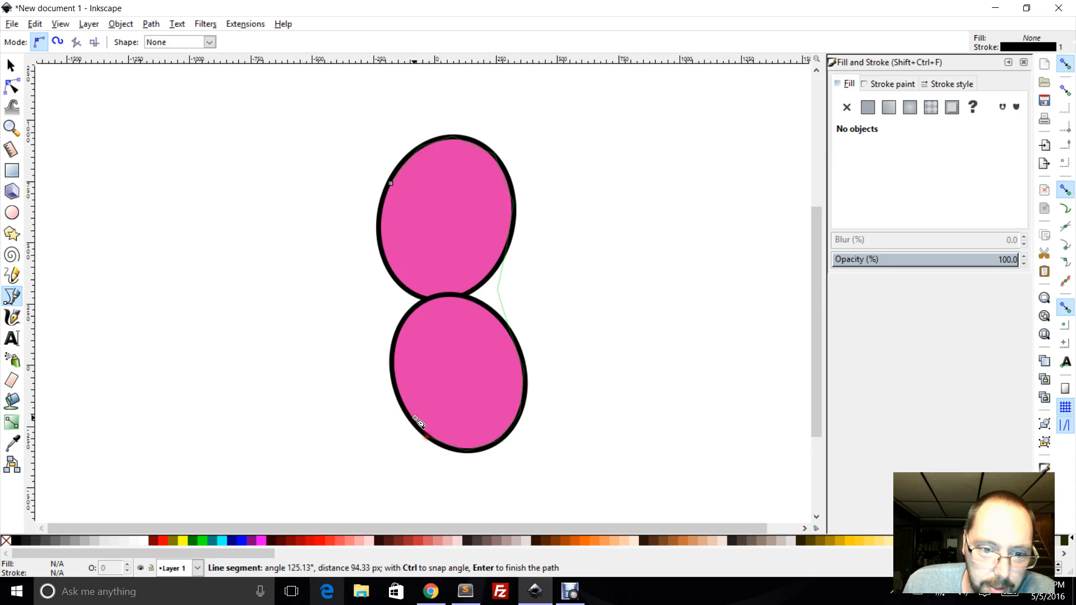
click(392, 382)
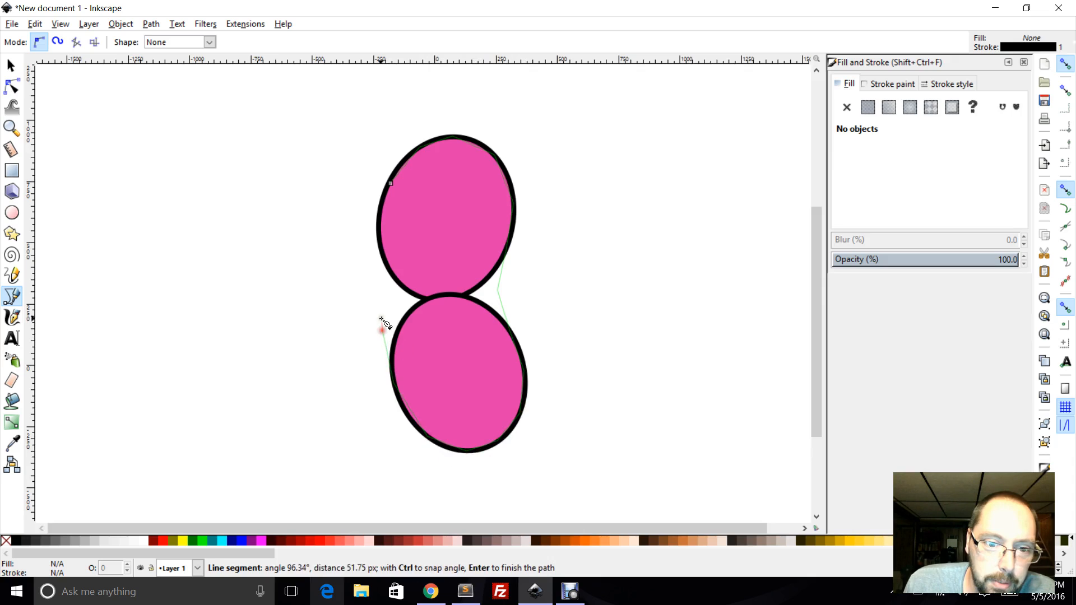
click(376, 261)
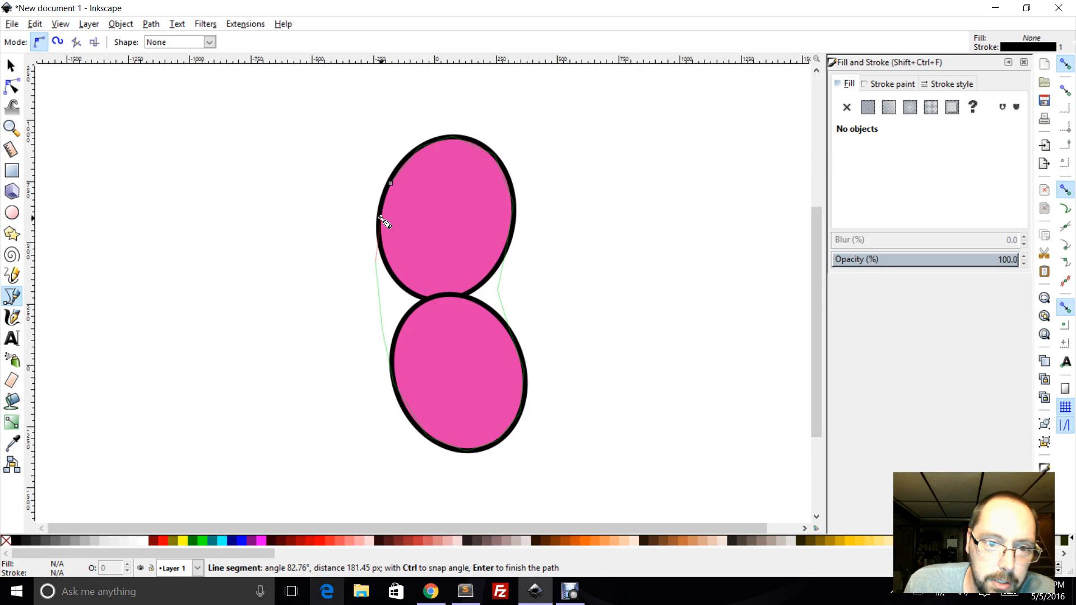
click(379, 216)
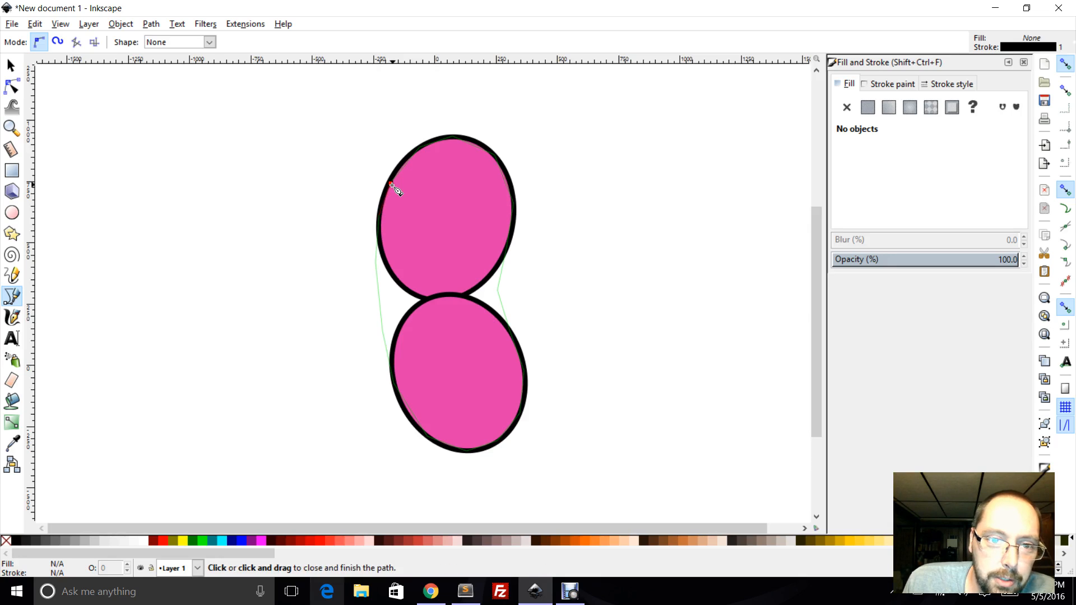
click(391, 185)
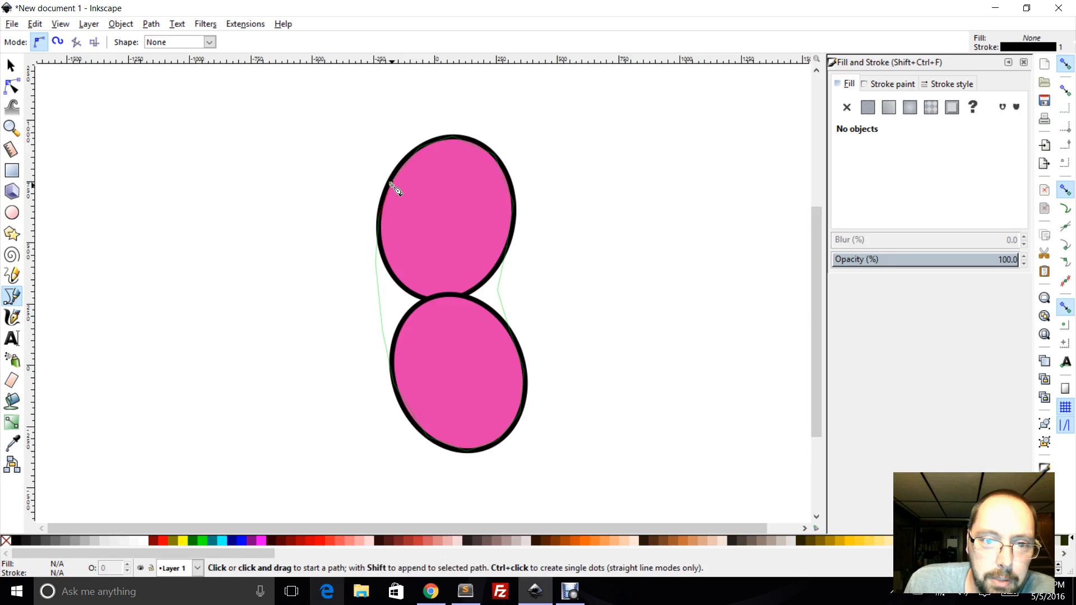
click(391, 185)
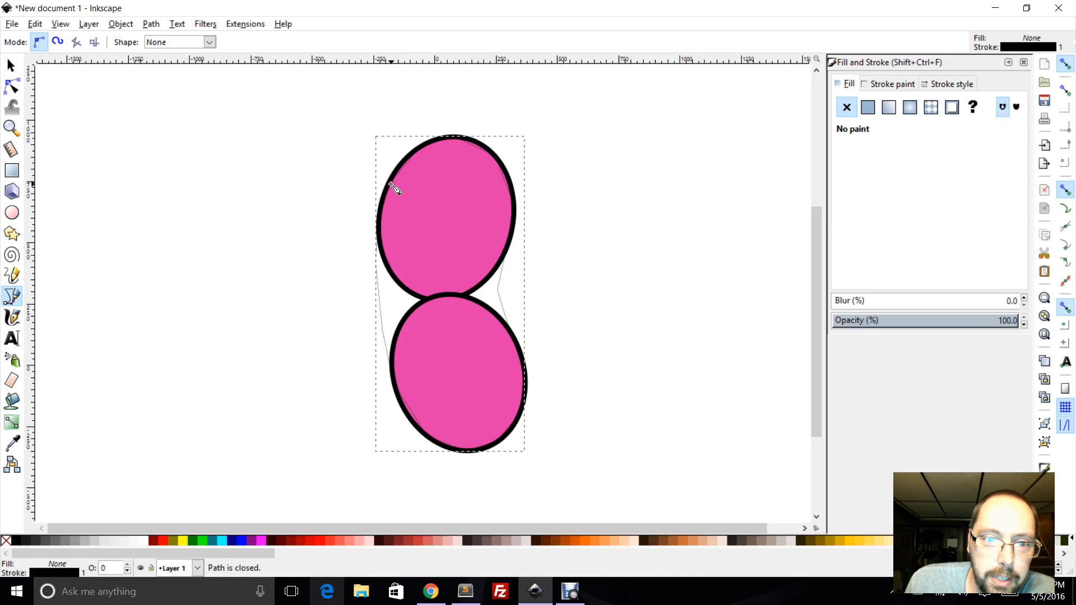
Delete the upper and lower pink ellipses, keeping only the traced bean outline
click(10, 66)
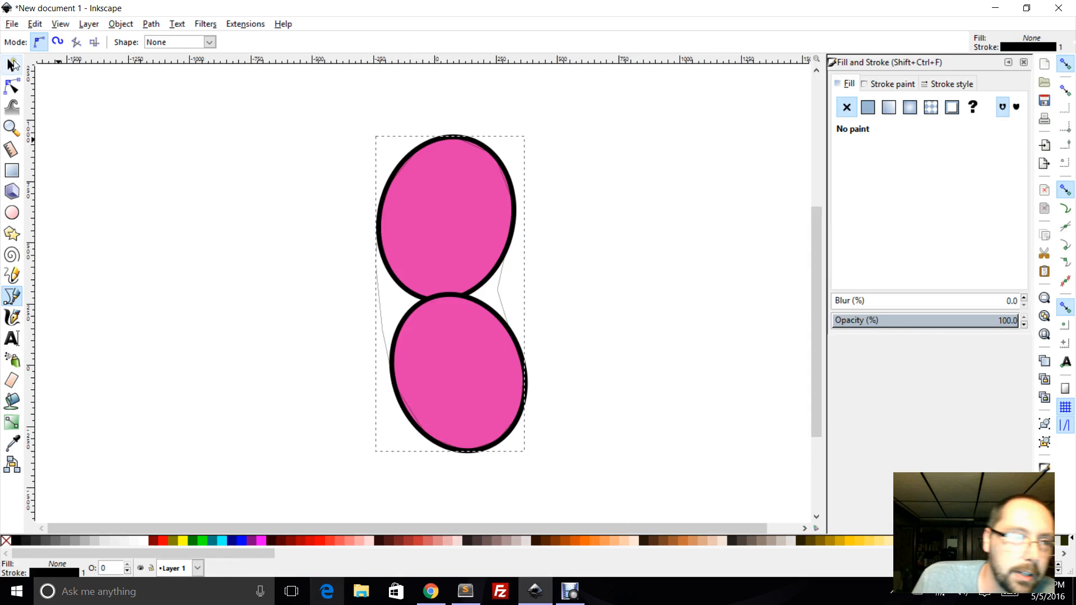
click(442, 216)
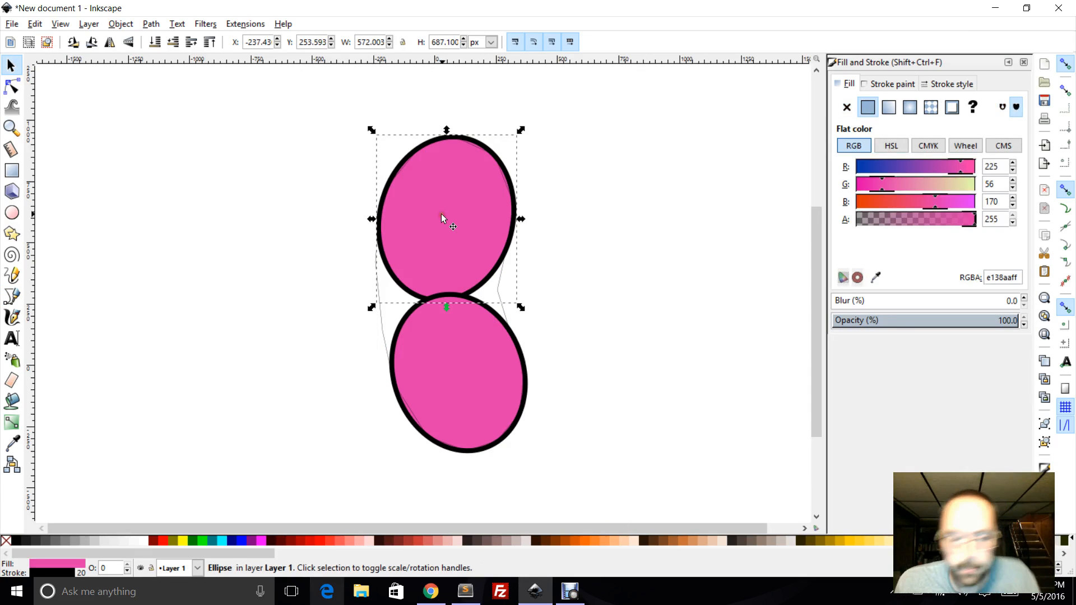
key(Delete)
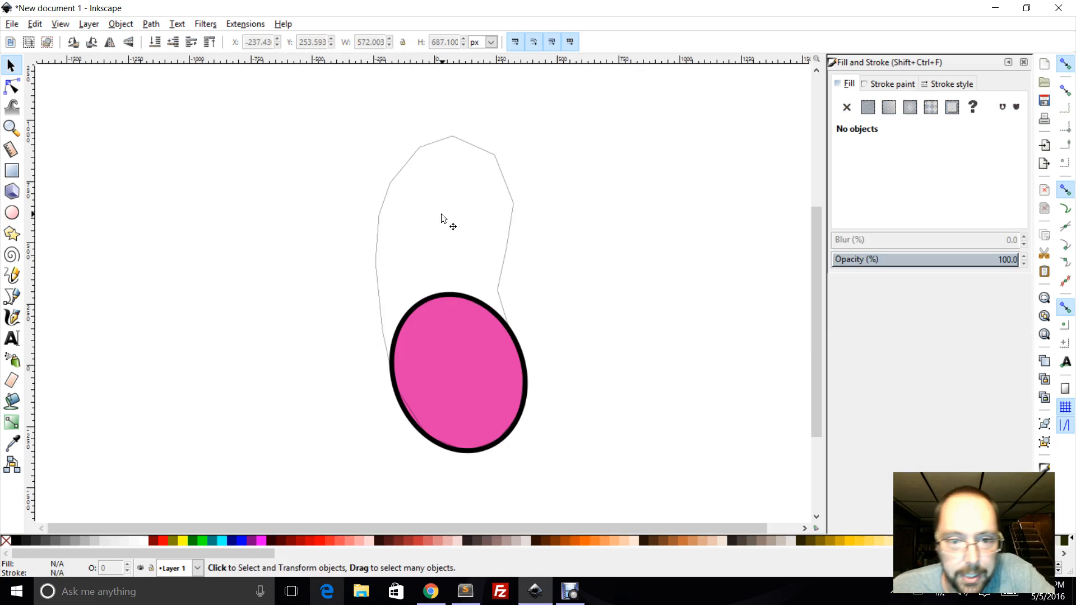
click(449, 340)
key(Delete)
Convert all nodes of the bean outline to auto-smooth and deselect the path
click(381, 301)
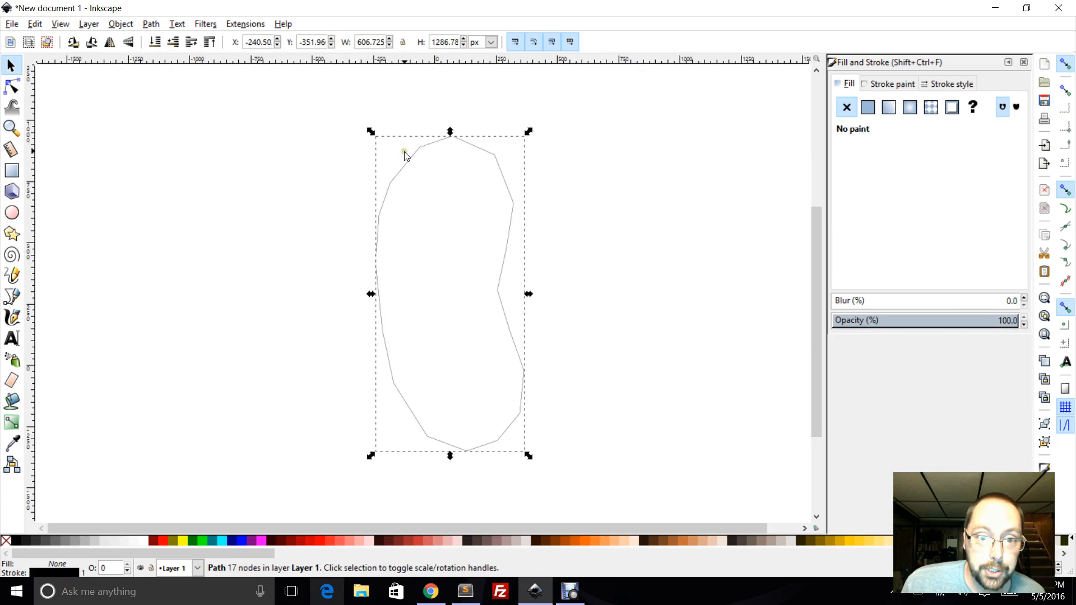
click(12, 88)
drag(282, 95, 604, 491)
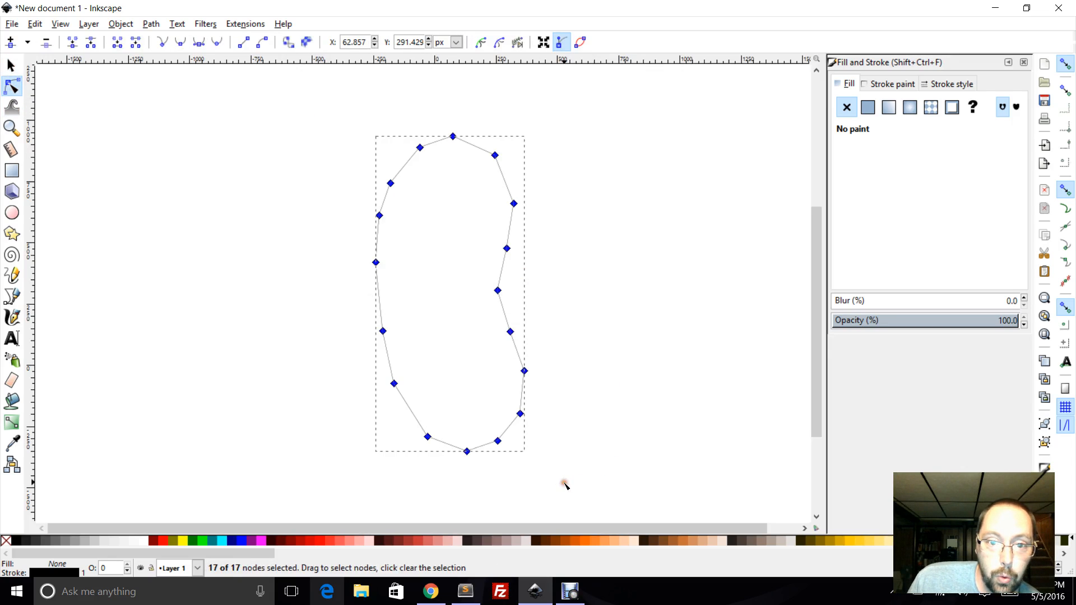
click(218, 44)
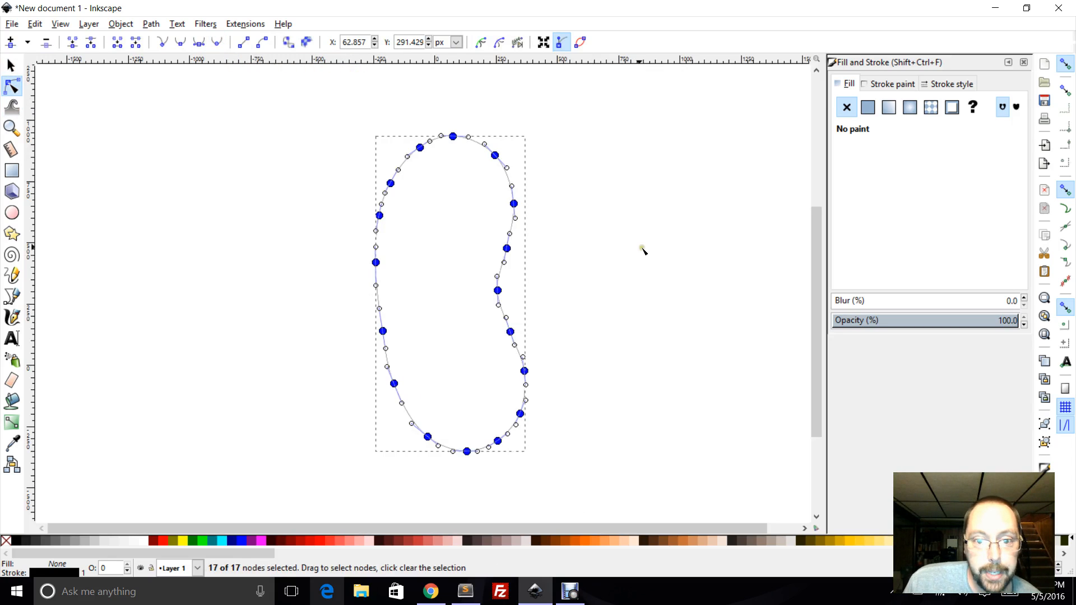
click(12, 65)
click(142, 154)
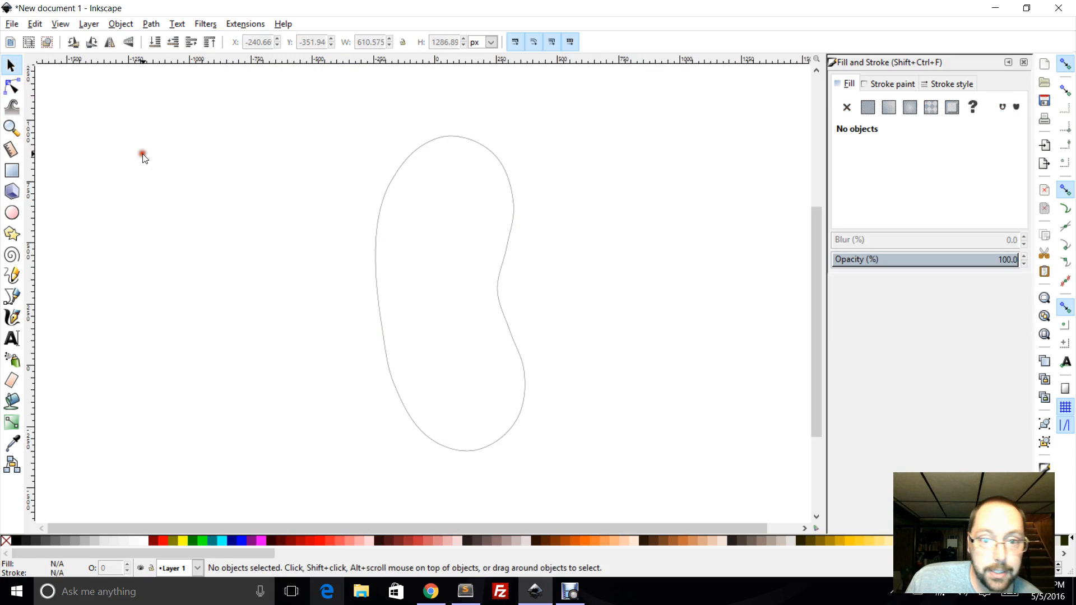
Give the bean outline a flat black stroke 10 px wide
click(378, 261)
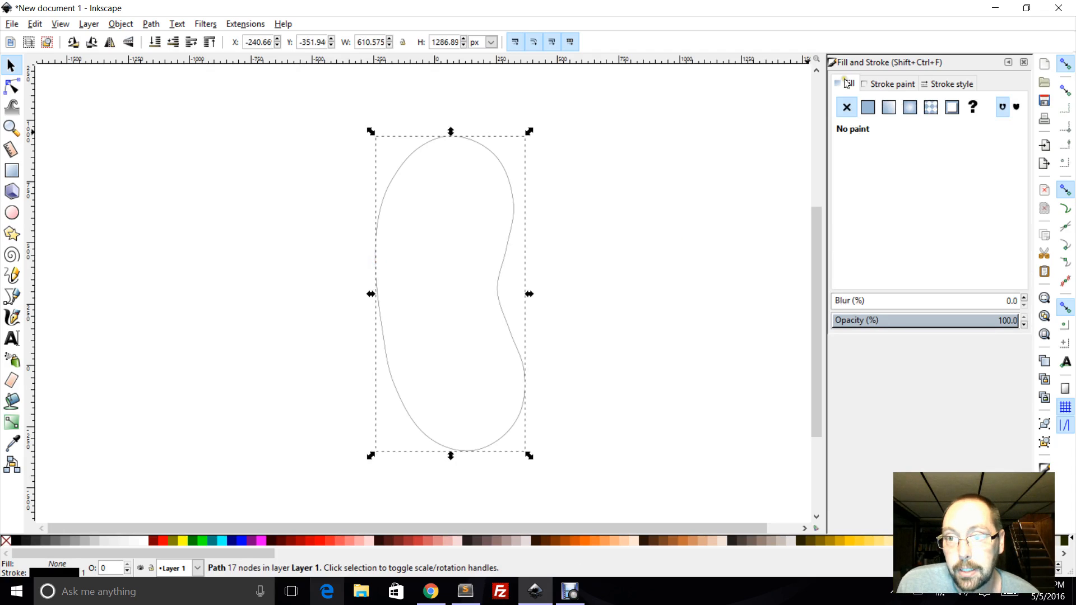
click(886, 87)
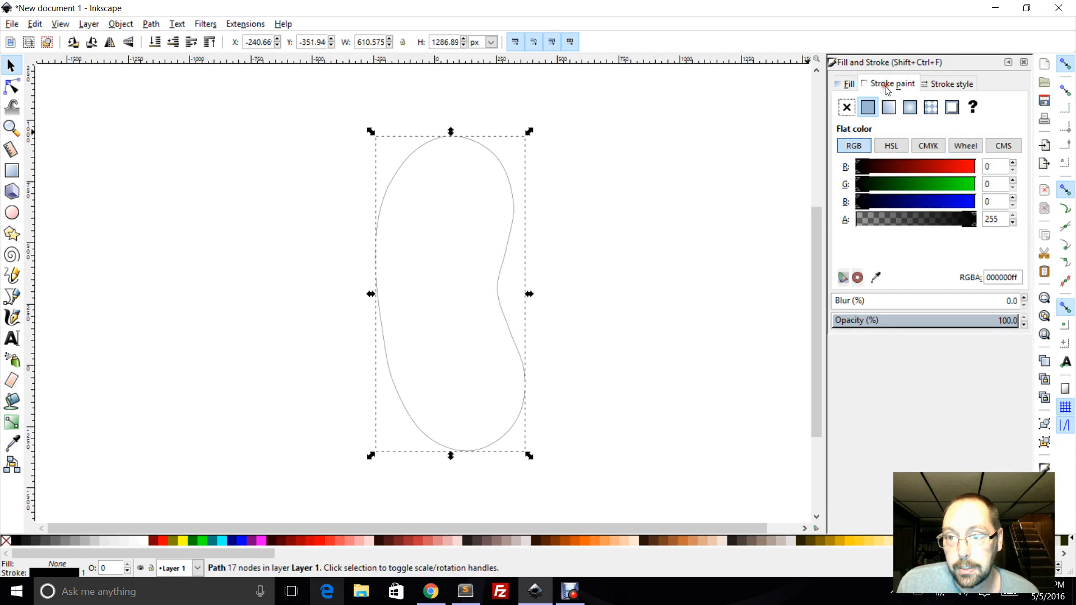
click(867, 111)
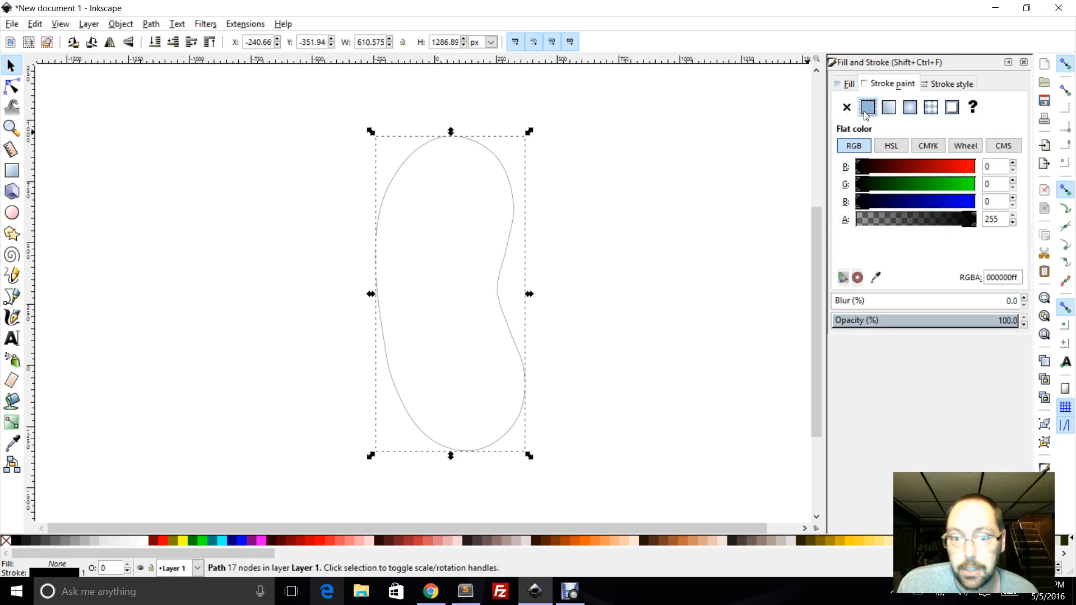
click(954, 84)
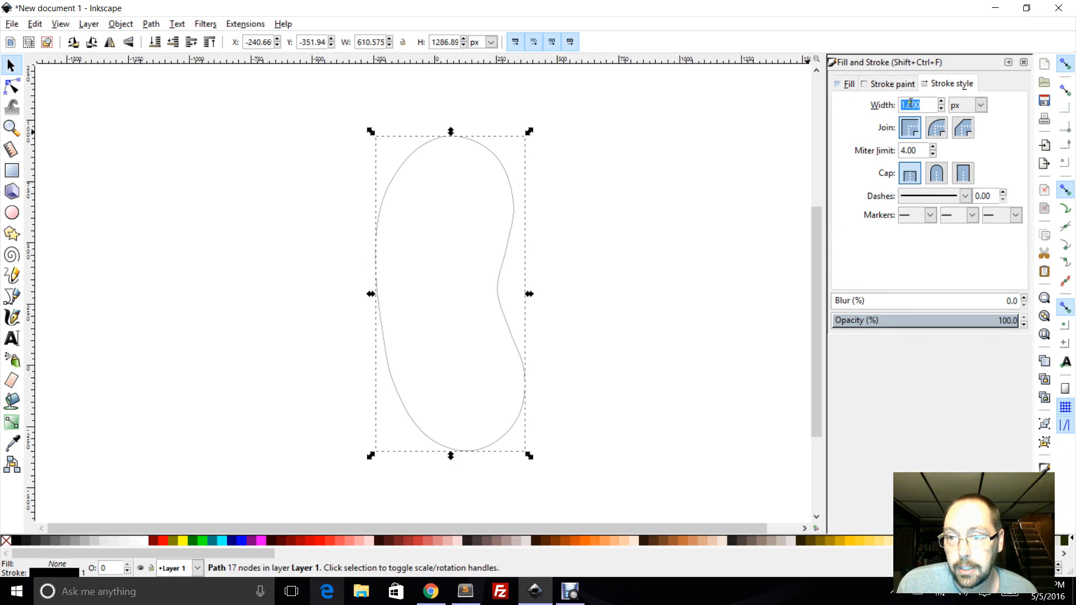
text(10)
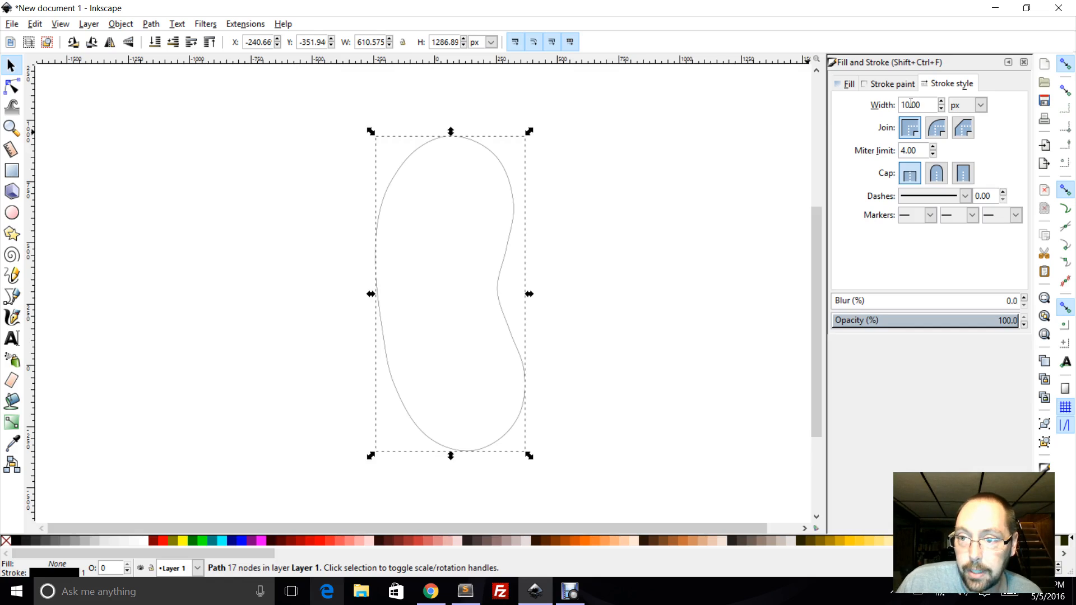
key(Return)
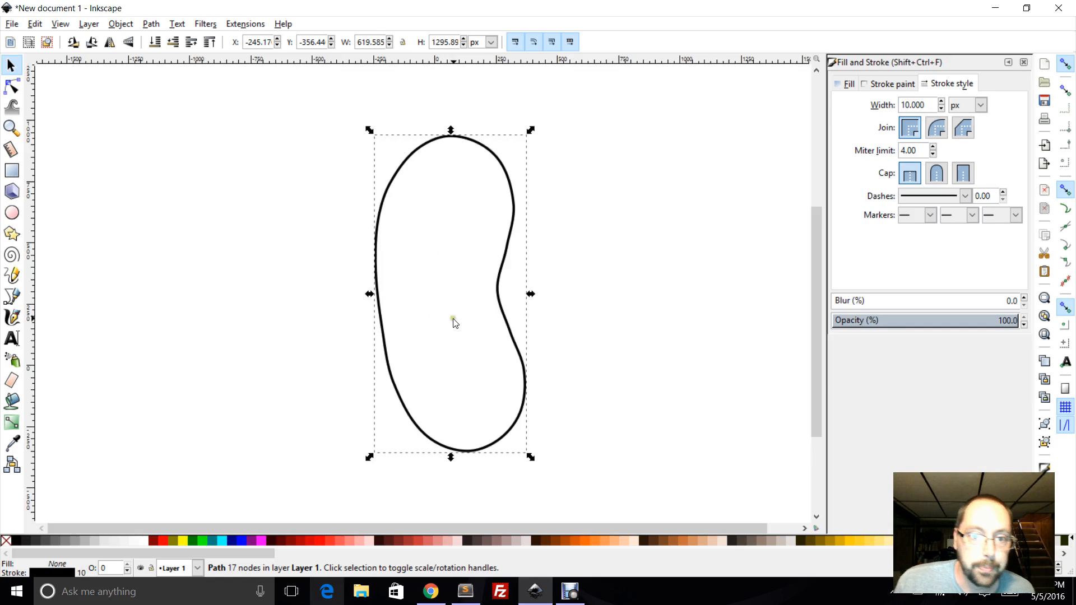
Try a 20 px stroke width on the bean outline, settle on 15 px, and deselect it
drag(905, 105, 892, 112)
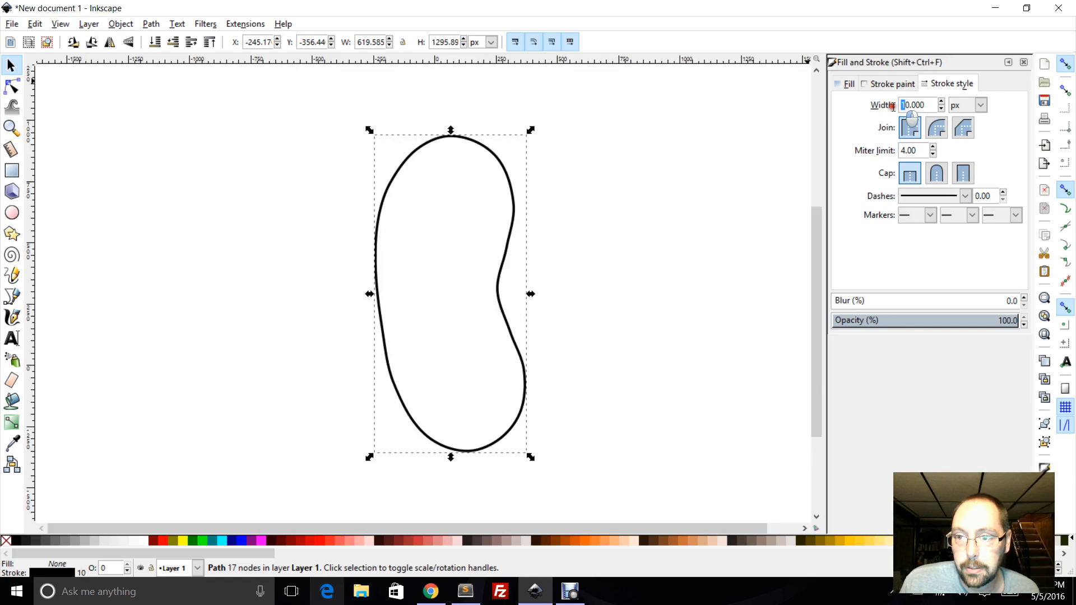
key(Return)
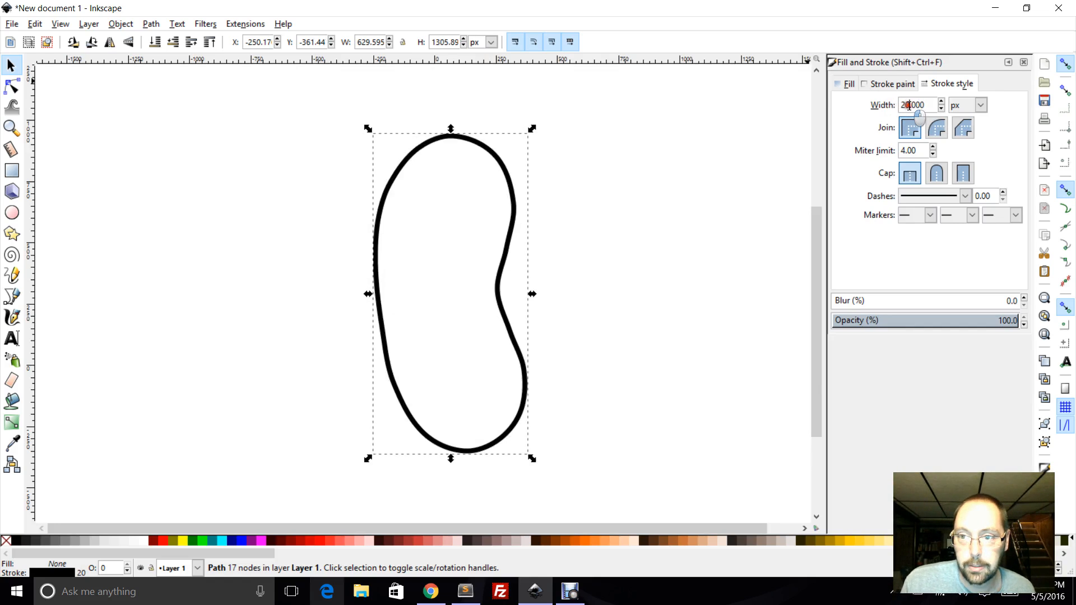
drag(910, 105, 888, 107)
key(Return)
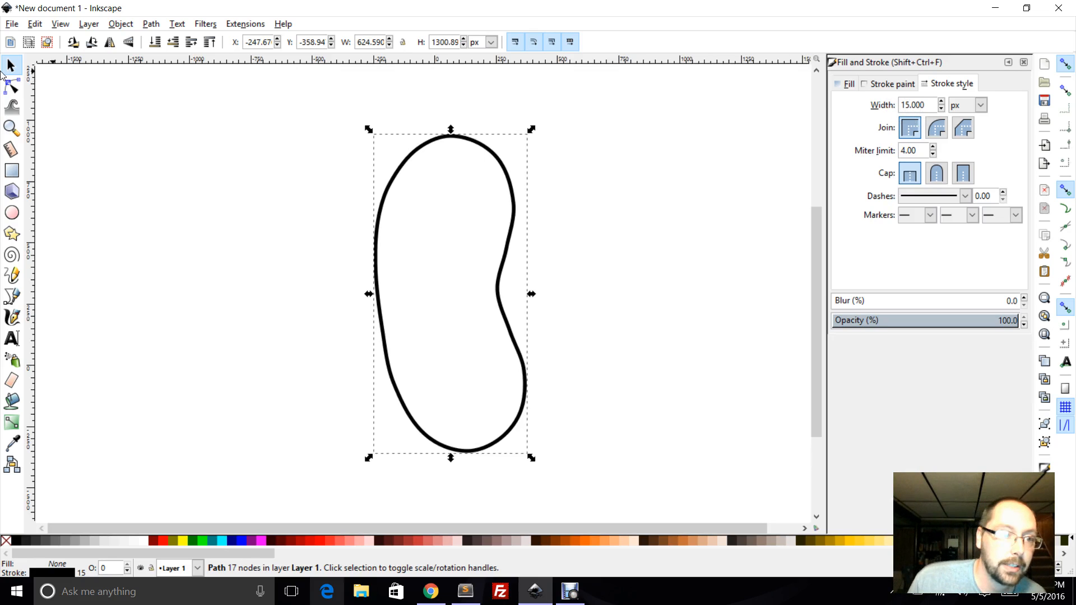
click(136, 212)
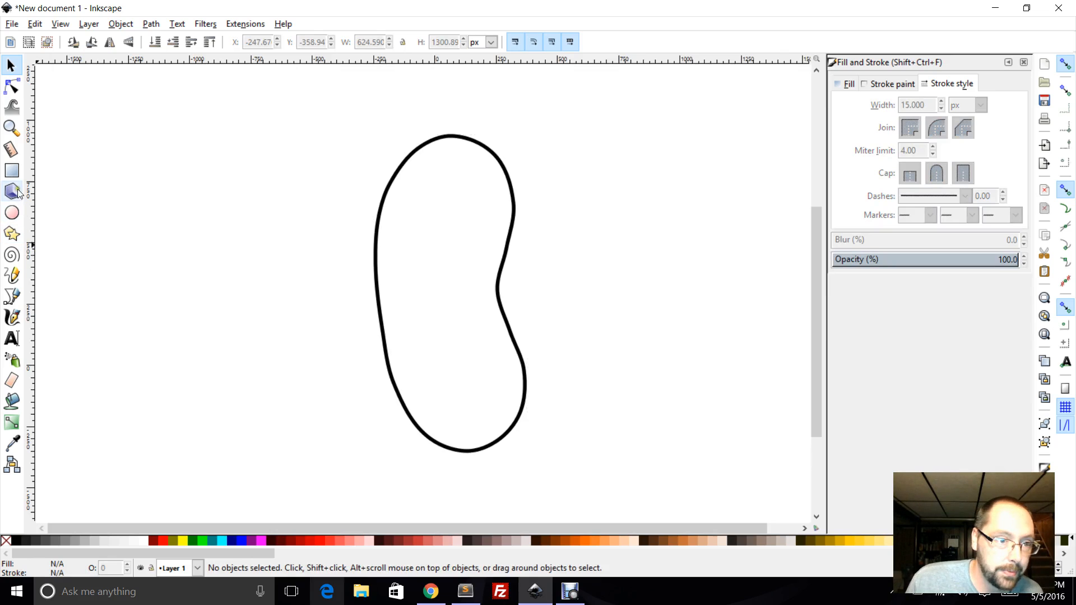
Draw an open crease line with the Bezier tool, running from the bean's inward curve down into the body
click(12, 130)
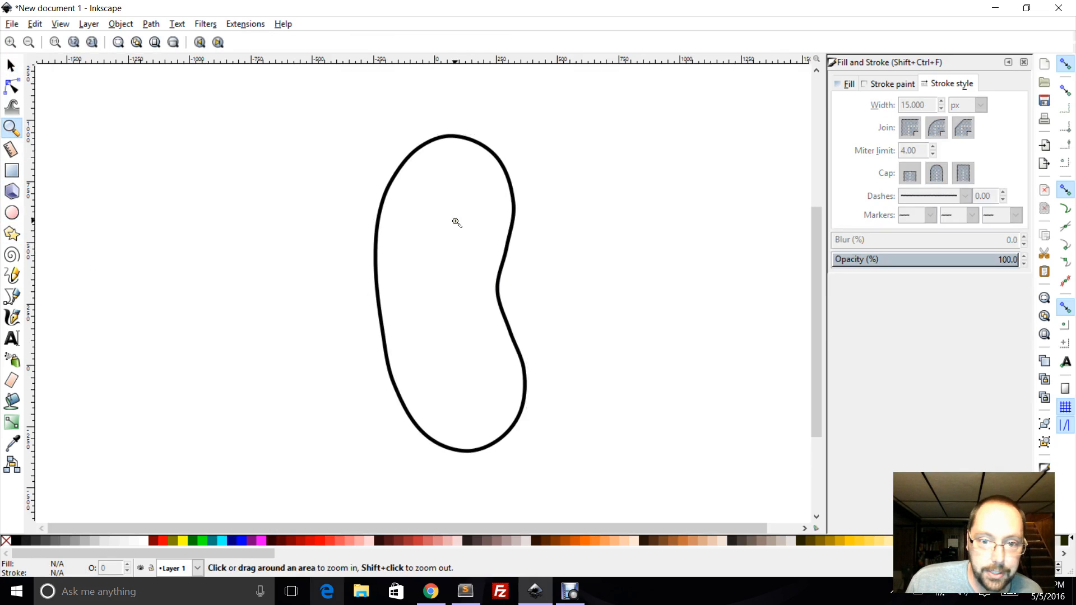
drag(432, 226, 542, 350)
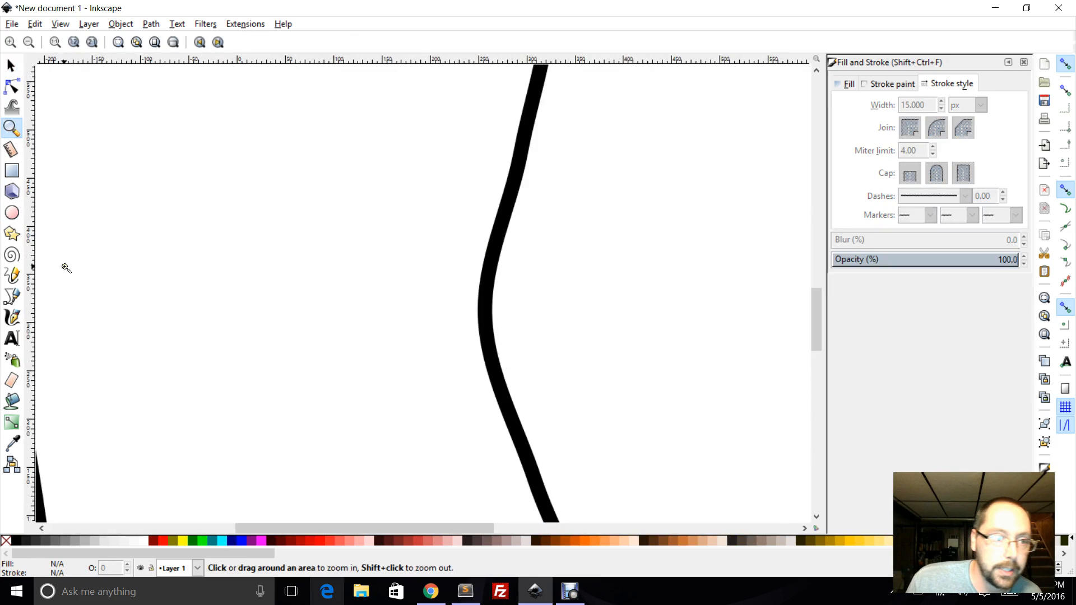
click(12, 296)
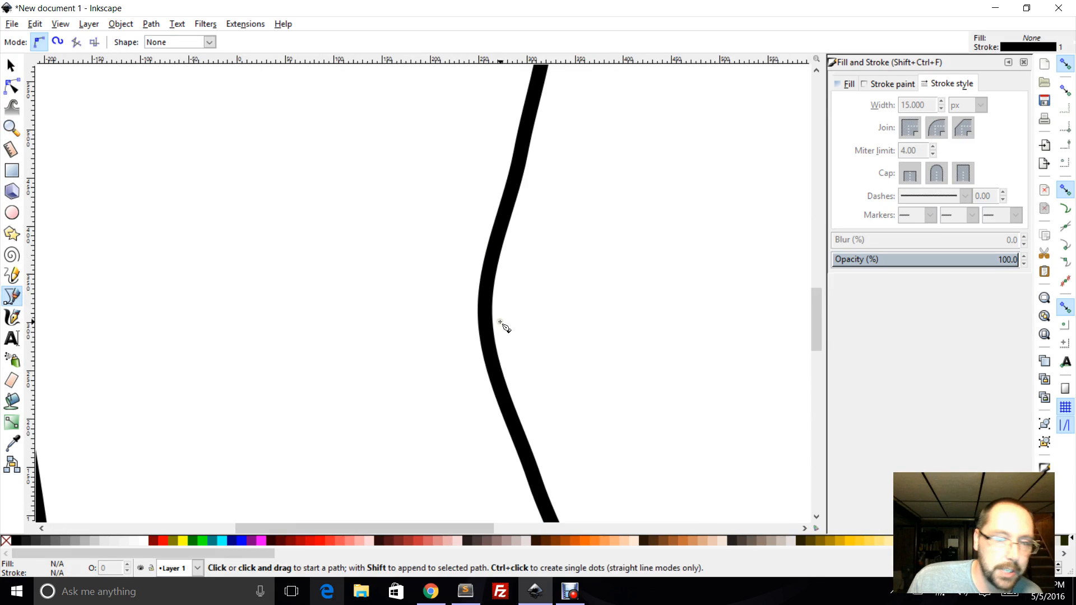
click(495, 251)
click(458, 343)
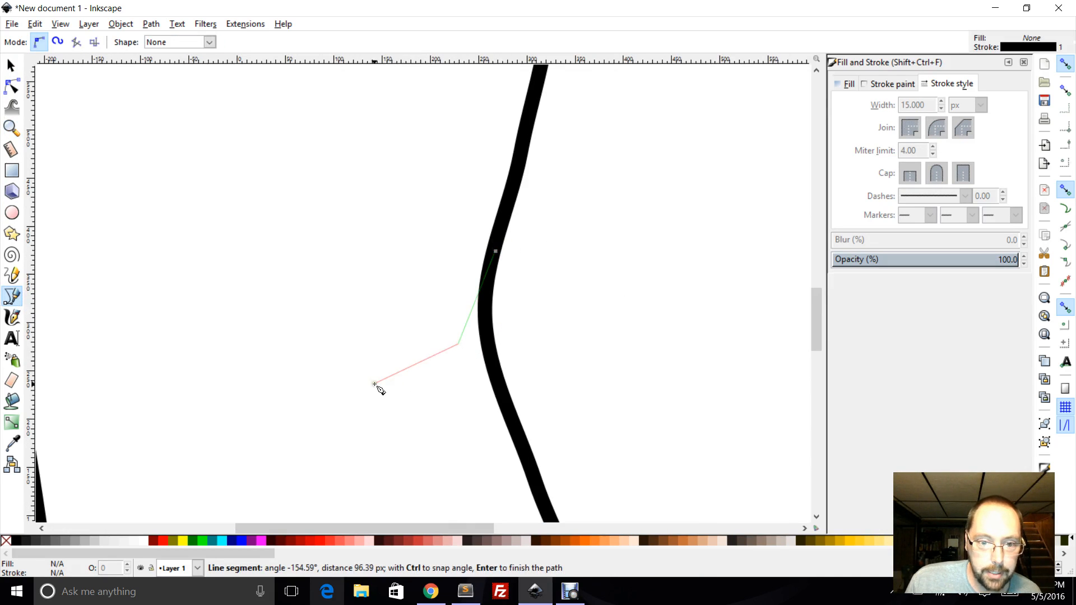
click(357, 381)
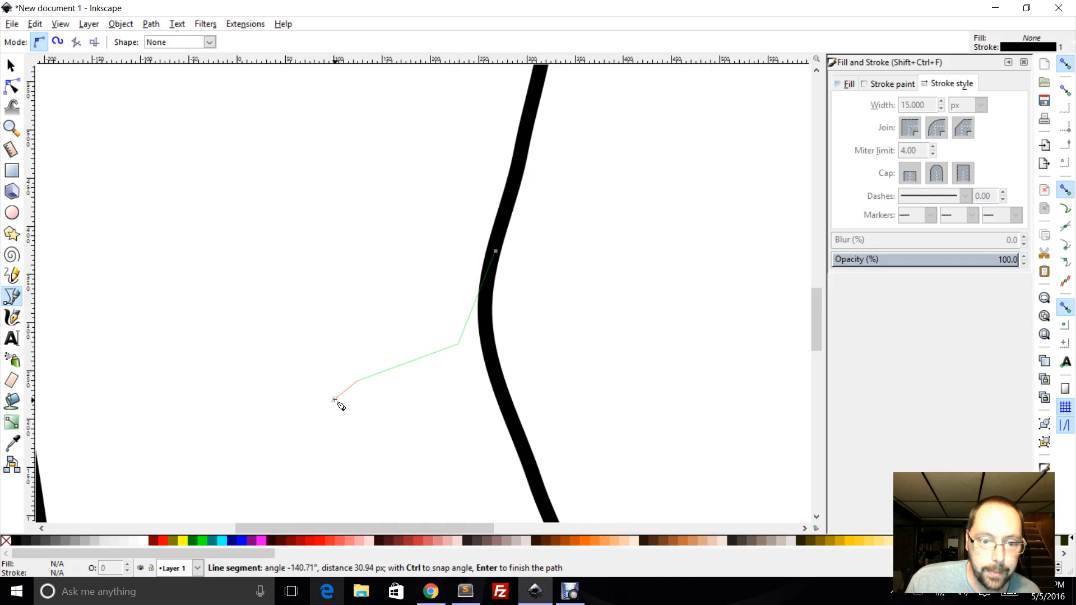
double_click(344, 392)
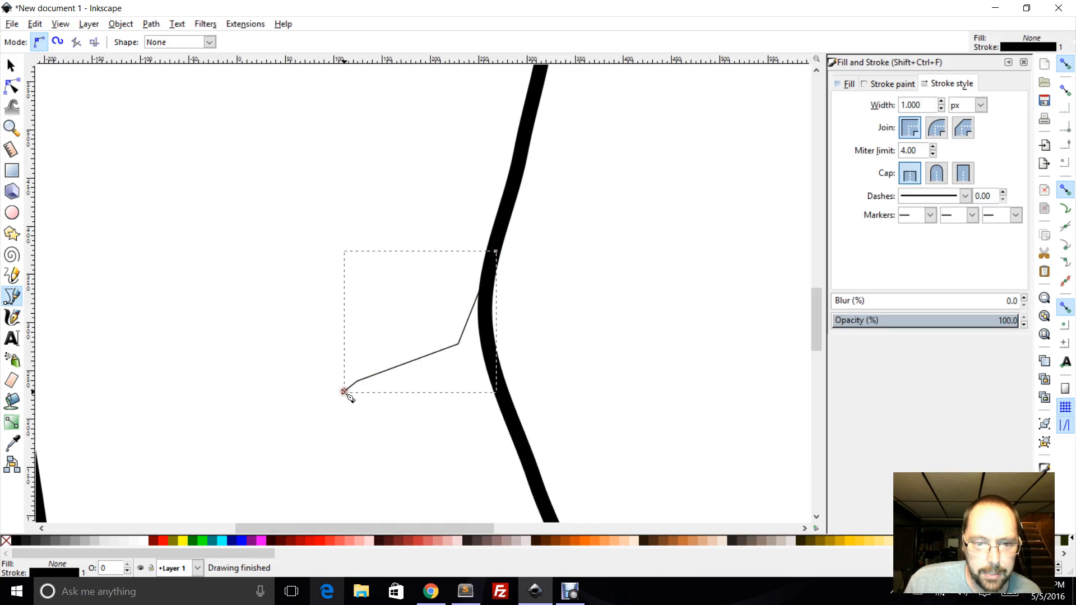
Delete the extra node at the inner end of the crease line, removing its short last segment
click(12, 127)
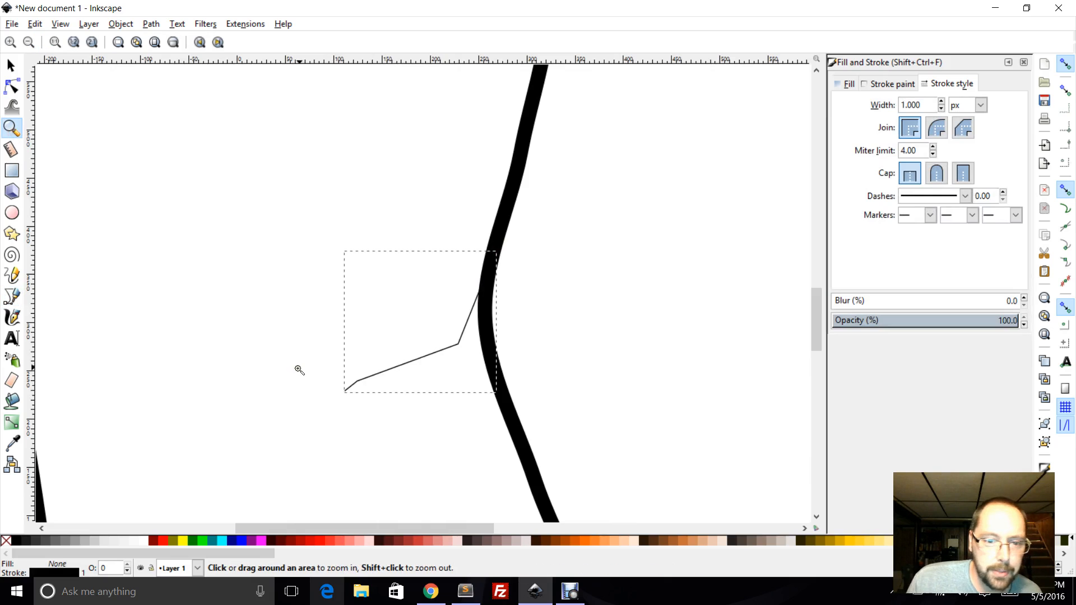
drag(301, 367, 418, 444)
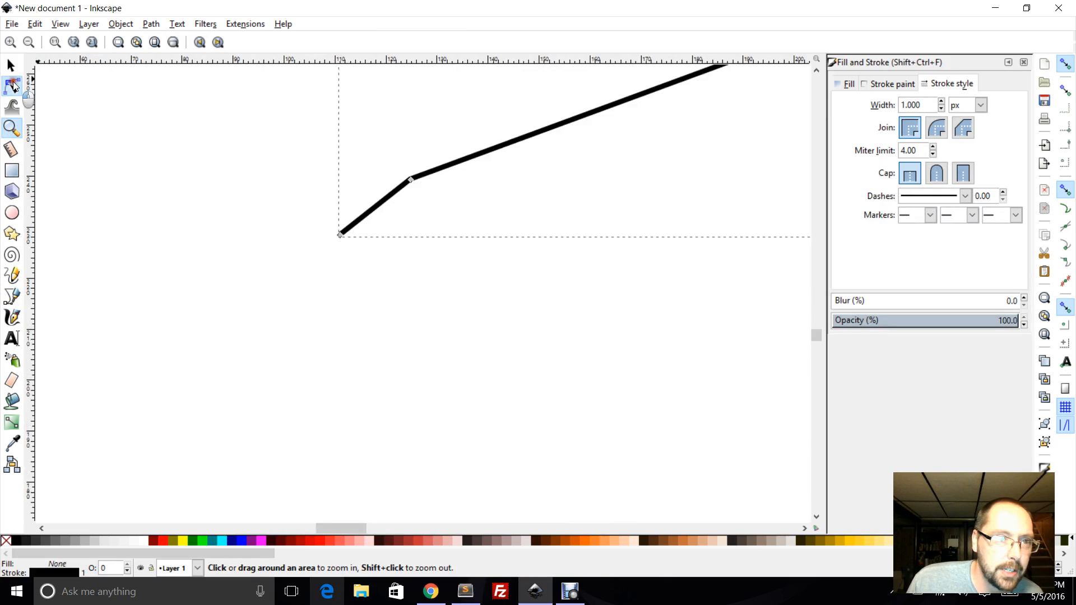
click(11, 85)
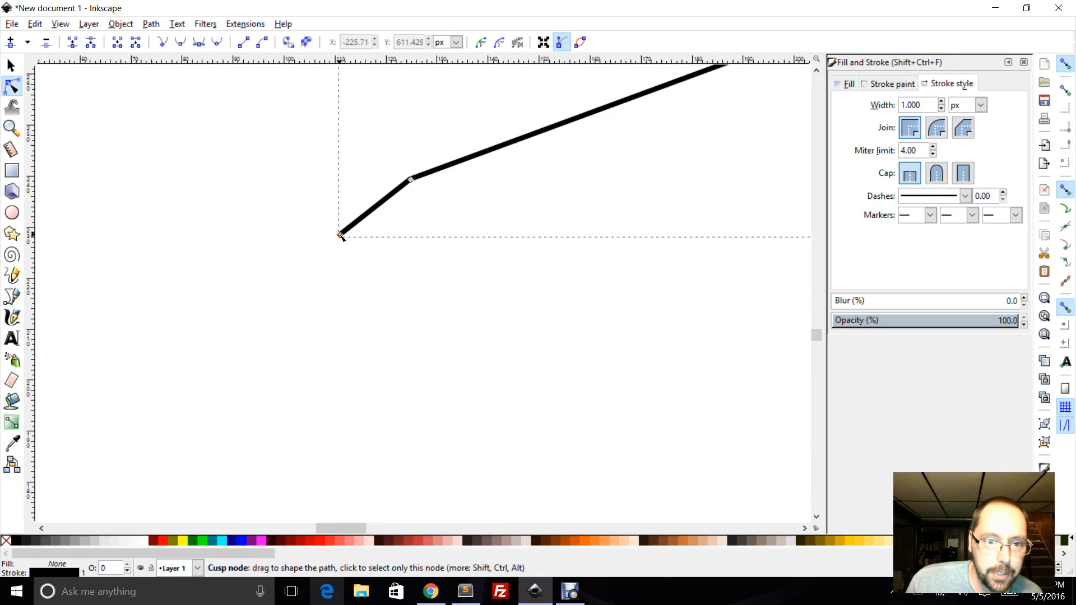
mouse_move(339, 234)
mouse_down()
mouse_move(375, 285)
mouse_move(339, 243)
mouse_up()
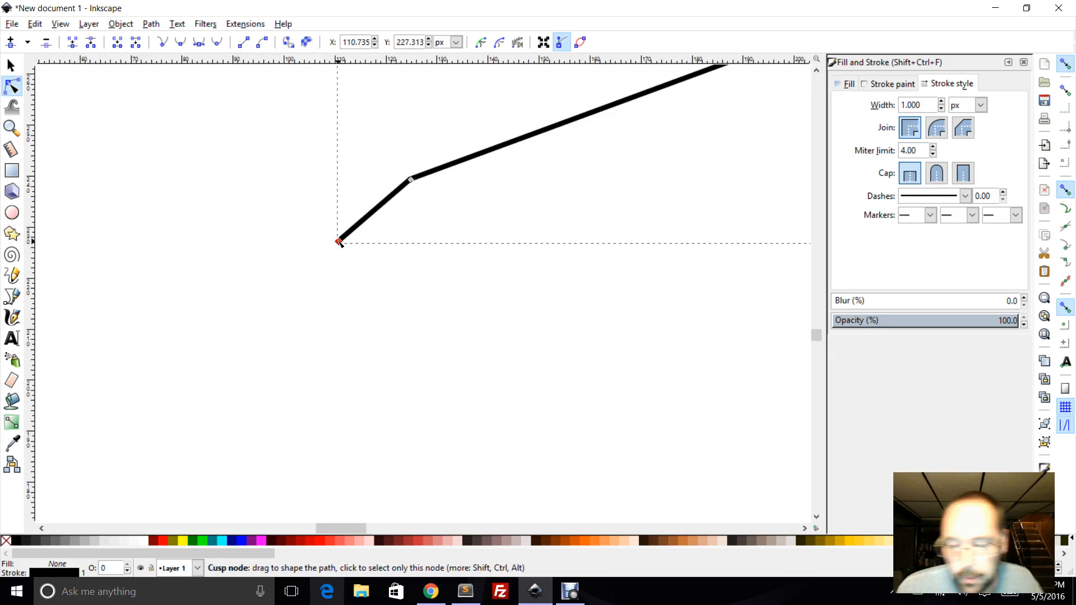
key(Delete)
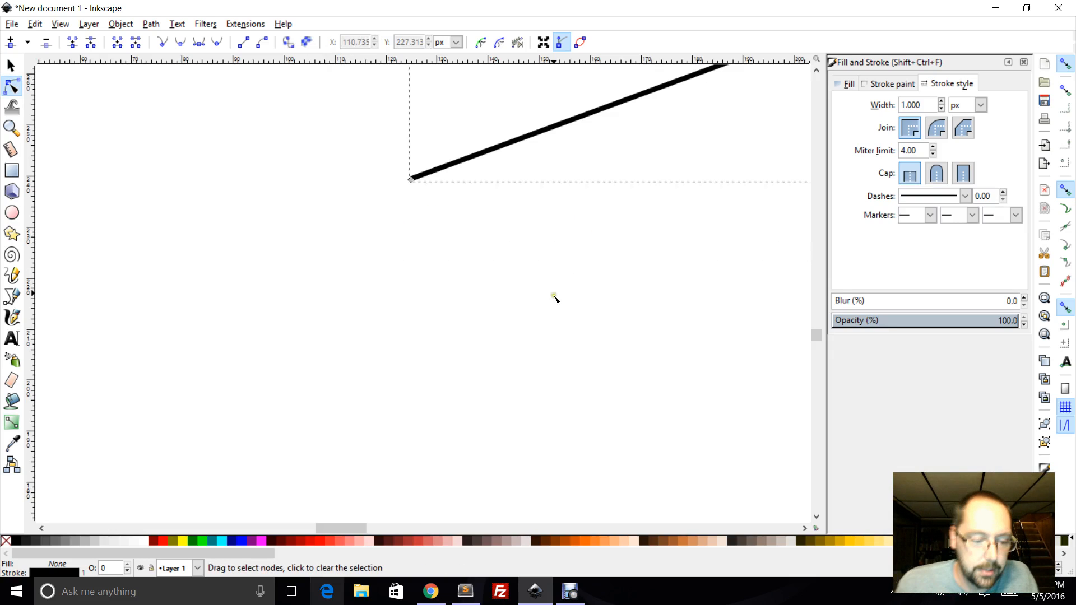
Make the crease line's middle node auto-smooth so the line curves
ctrl+scroll(538, 216, down, 6)
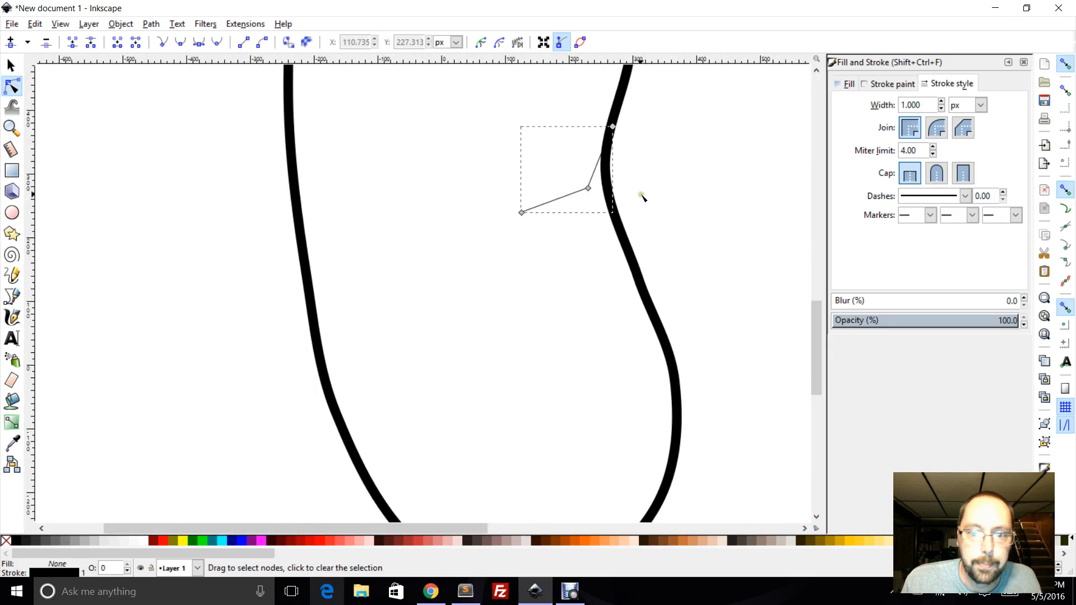
click(587, 190)
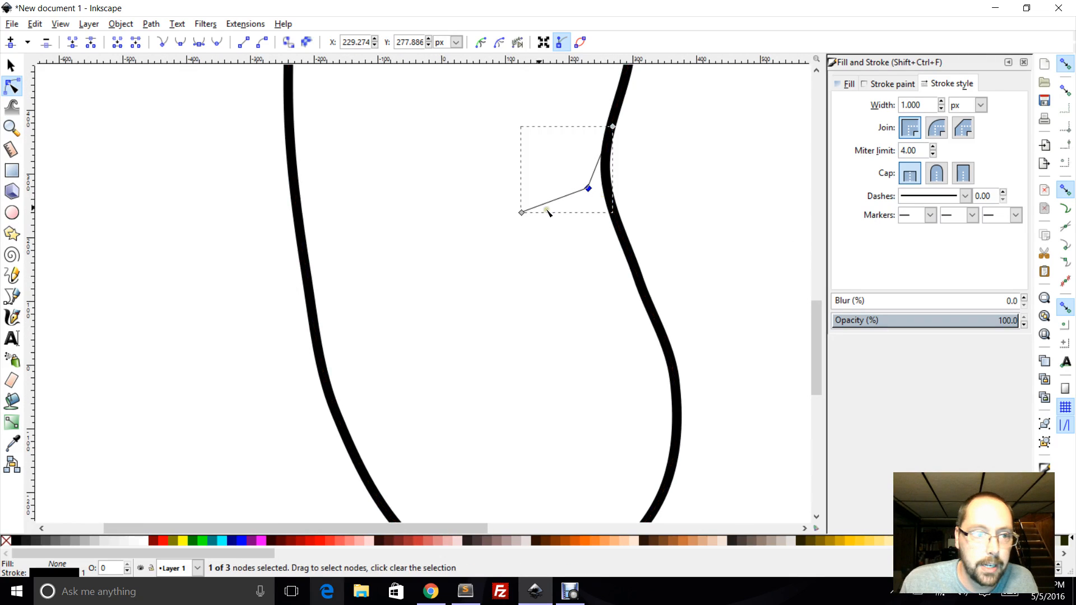
click(217, 42)
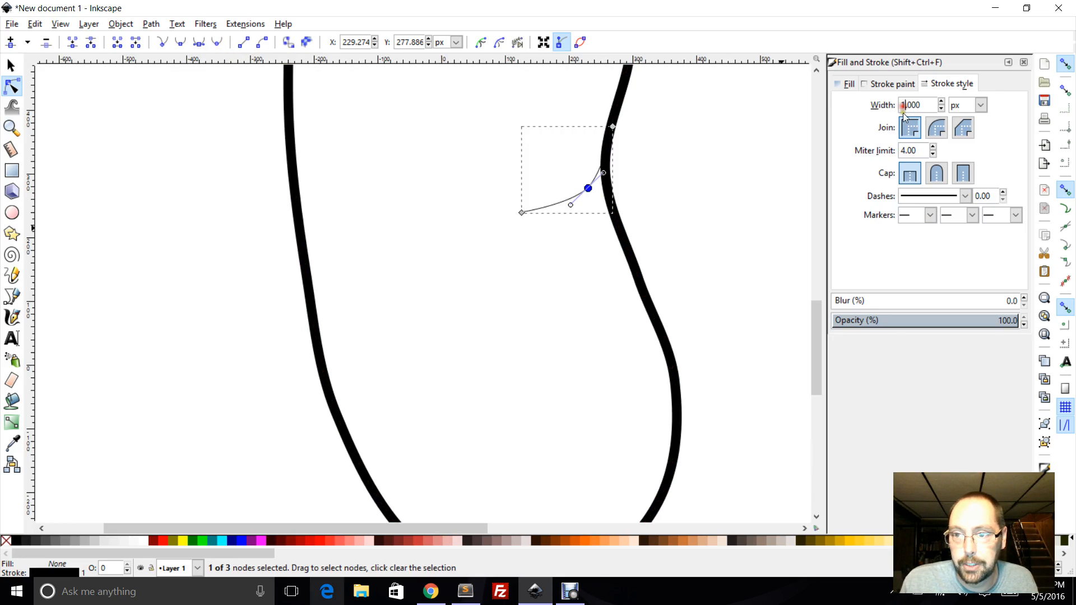
Set the crease line's stroke width to 15 px and deselect it
text(5)
click(904, 131)
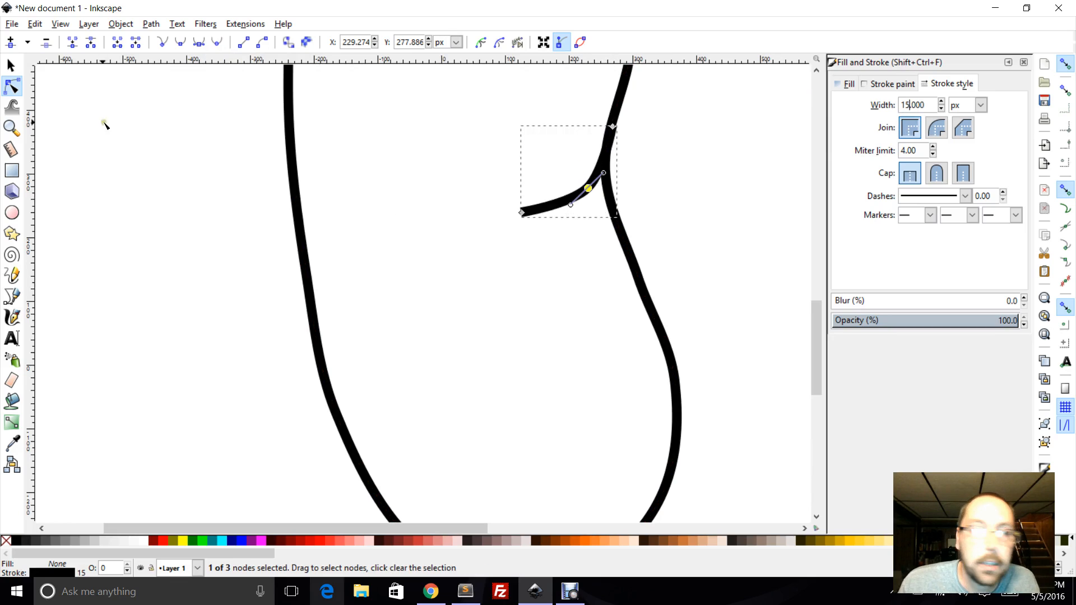
click(11, 65)
scroll(273, 245, down, 2)
scroll(273, 246, down, 1)
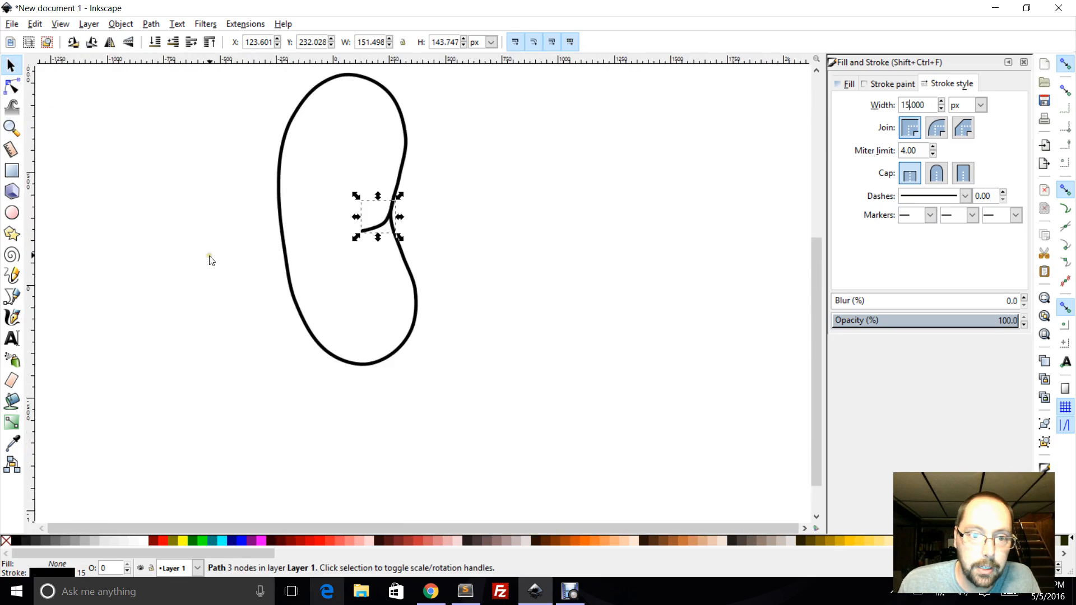
click(175, 231)
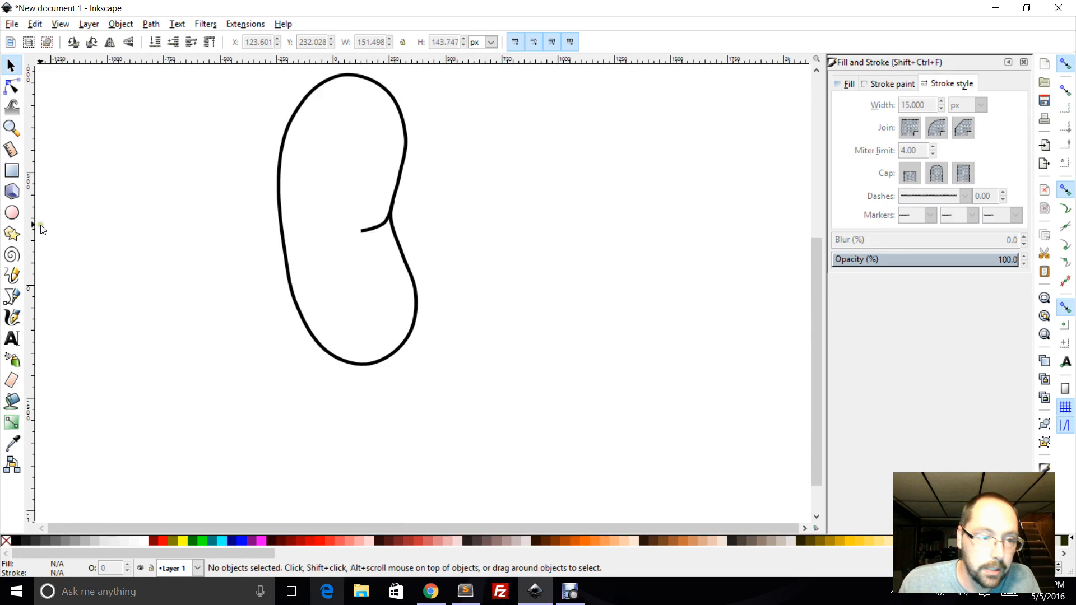
Move the crease line's upper end node slightly so it sits on the bean outline
click(11, 128)
drag(322, 158, 450, 292)
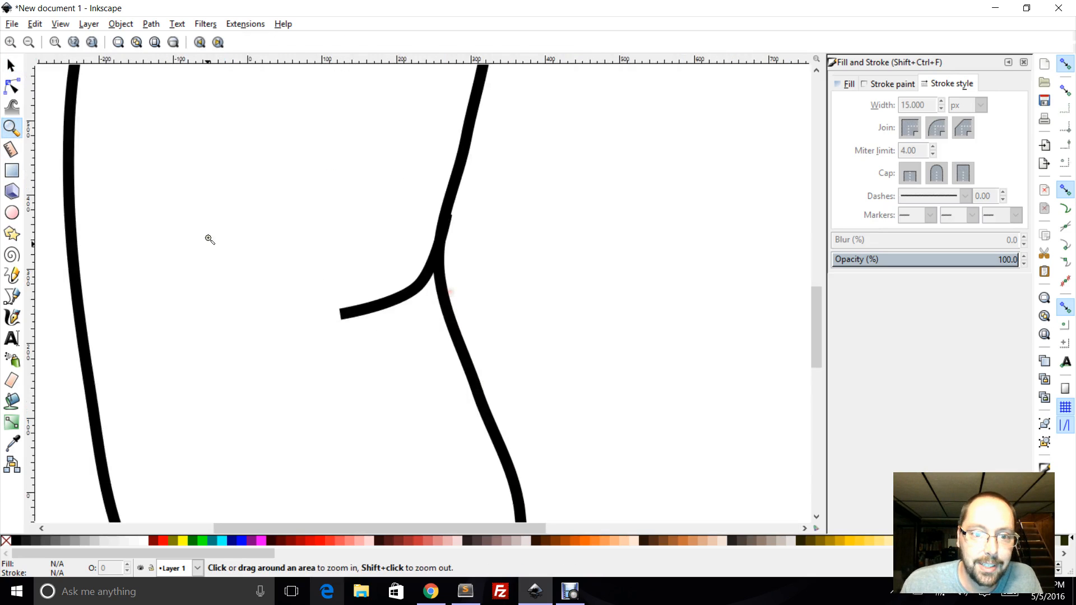
key(s)
click(421, 279)
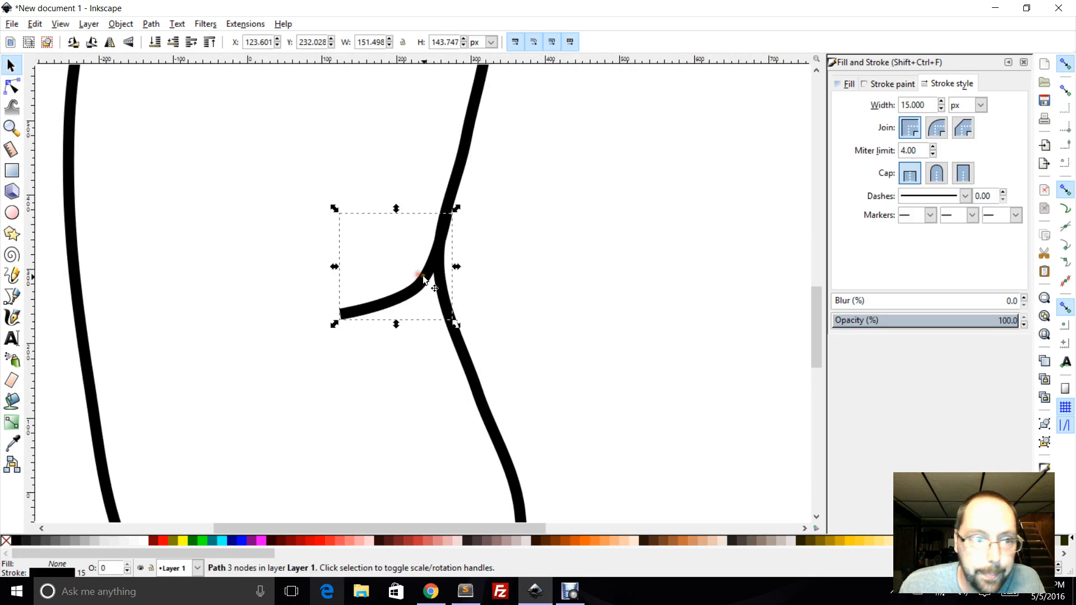
click(11, 87)
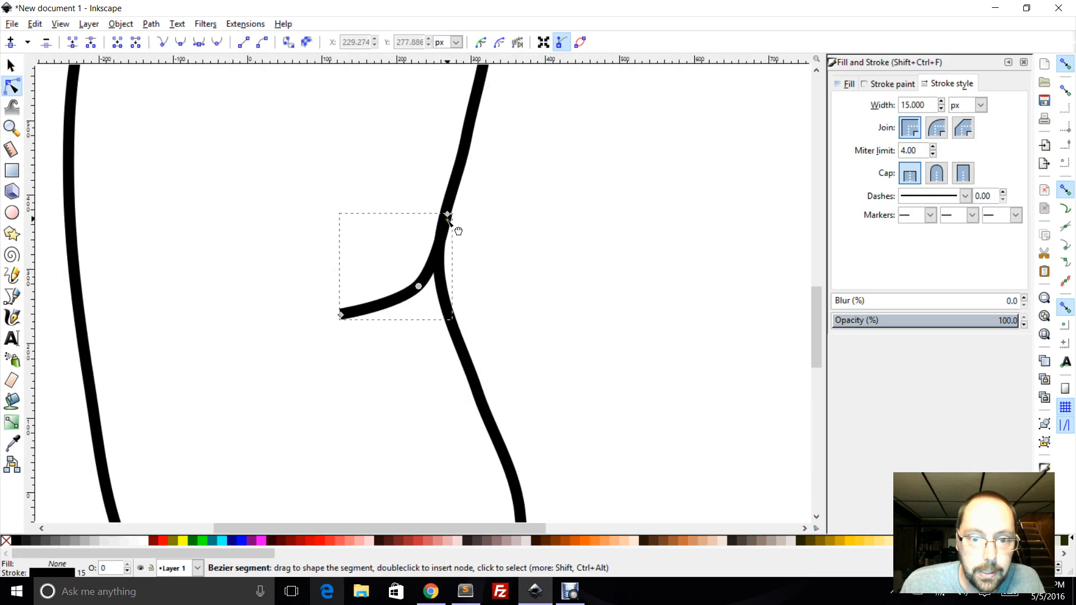
drag(447, 215, 446, 218)
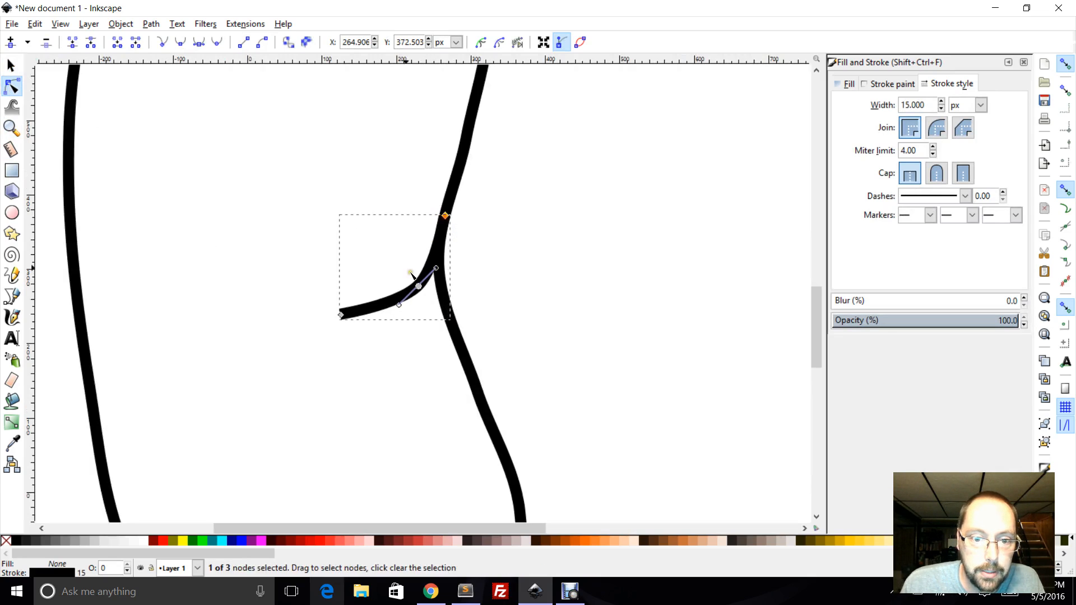
Shorten the crease line by repositioning its inner end and middle nodes, and deselect it
drag(342, 313, 371, 301)
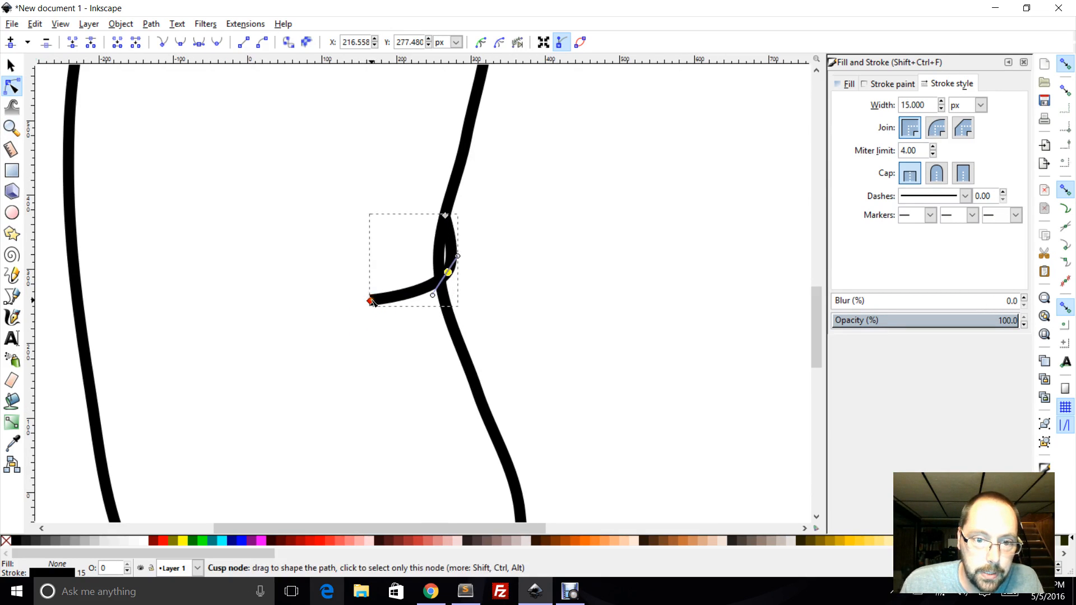
drag(448, 275, 429, 270)
click(352, 296)
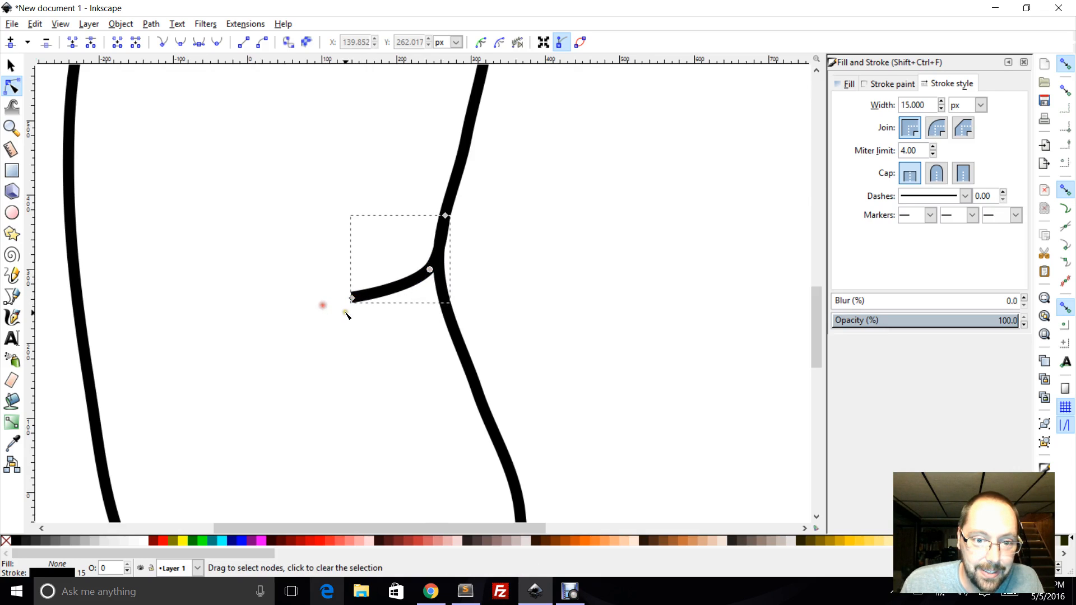
drag(352, 298, 356, 307)
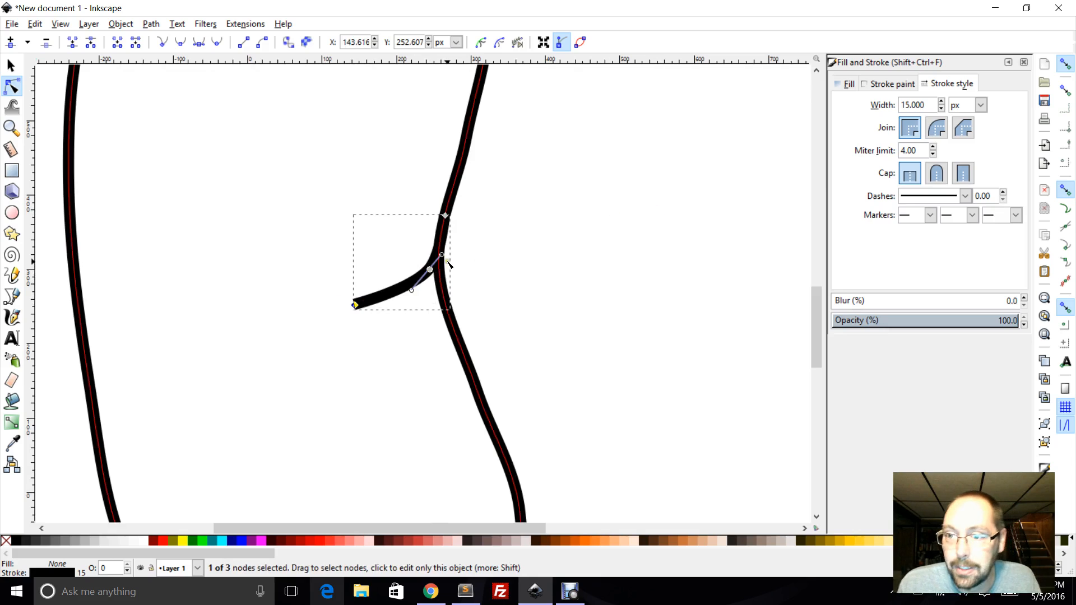
click(330, 339)
click(11, 66)
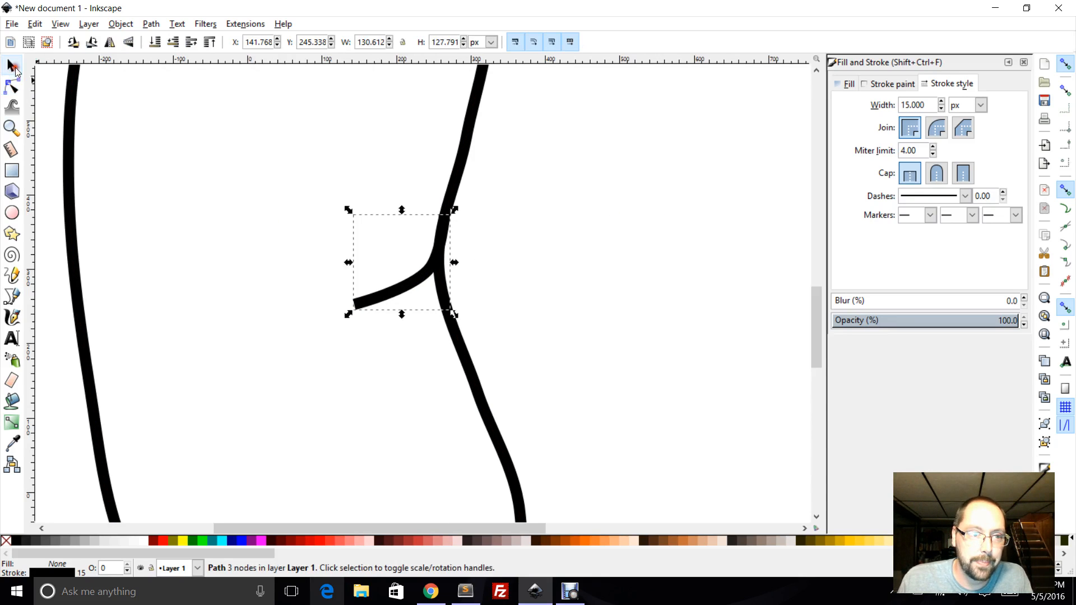
click(186, 180)
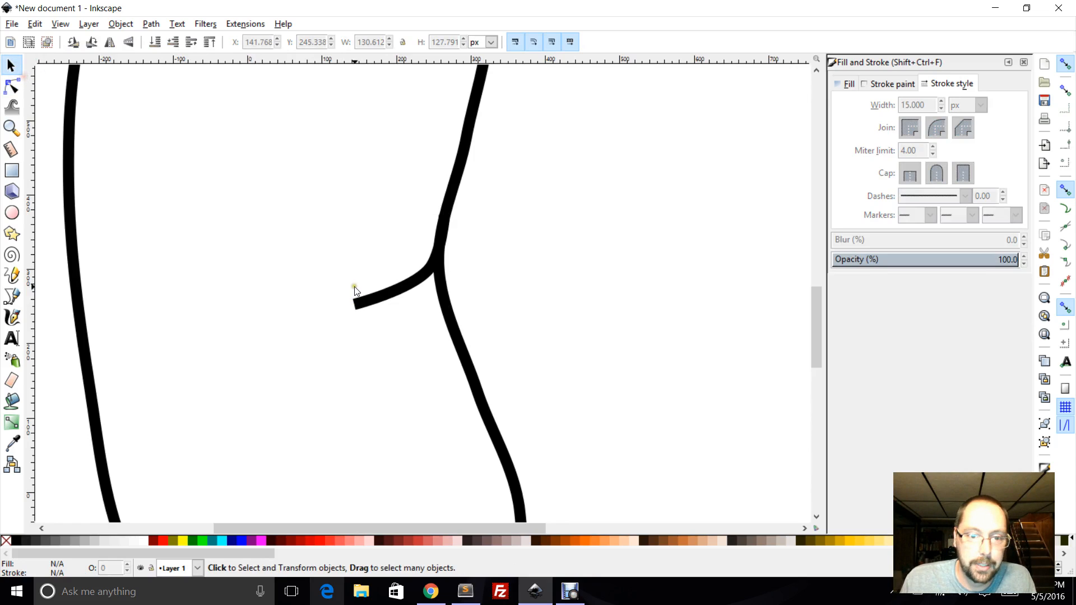
Give the crease line round stroke caps and deselect it
click(370, 300)
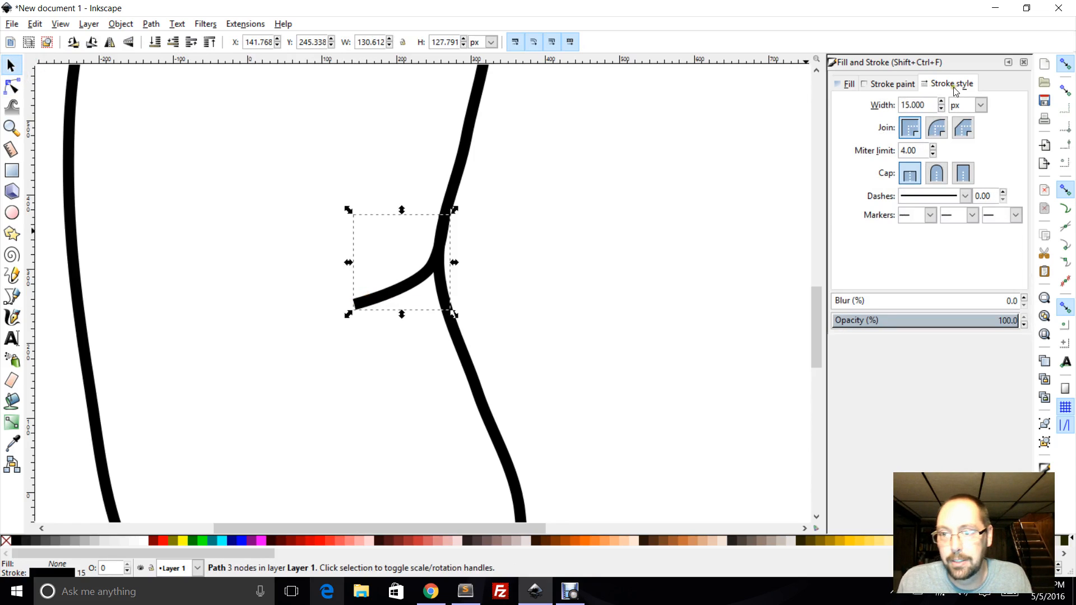
click(937, 174)
click(483, 307)
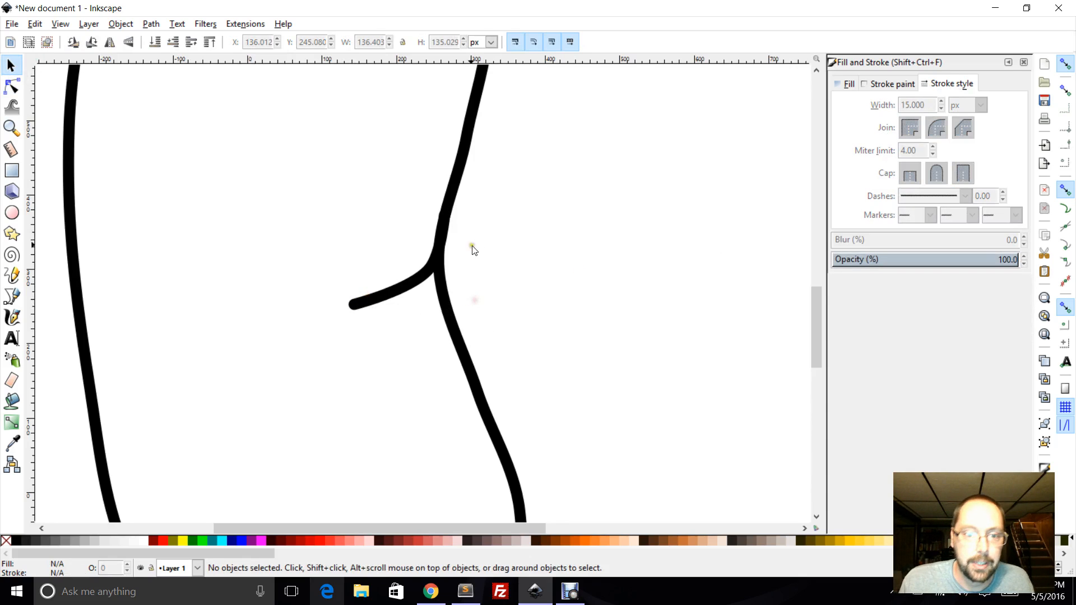
Move the crease line's middle node slightly up and inward to flow smoothly from the bean outline
click(443, 237)
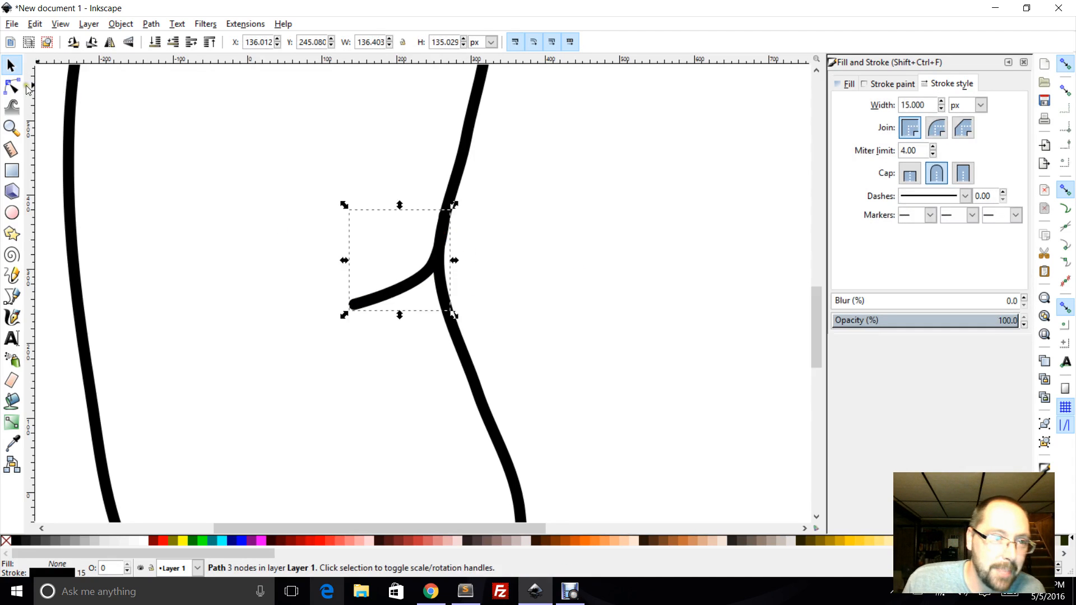
click(12, 86)
drag(429, 270, 423, 267)
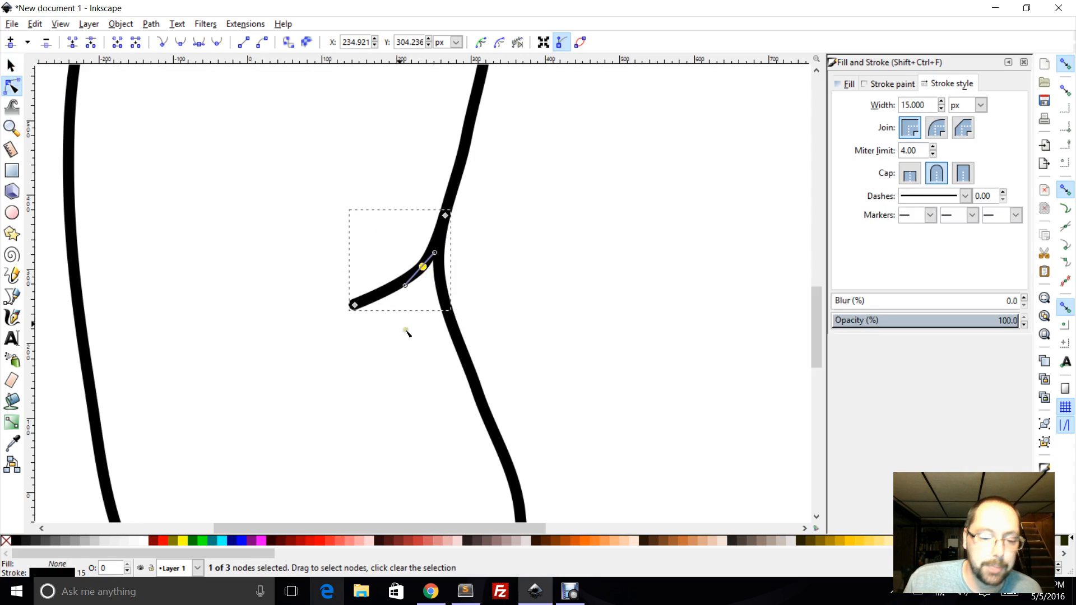
Switch to Chrome and look at the bean game's characters and the Freepik cartoon expressions for face references
click(429, 596)
click(157, 6)
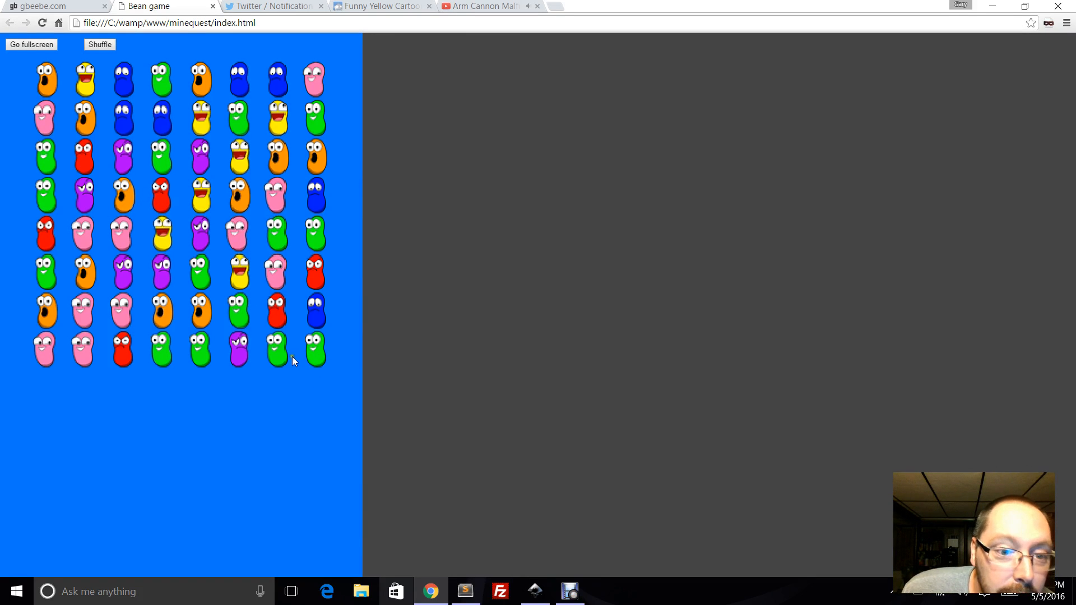
click(263, 5)
click(466, 6)
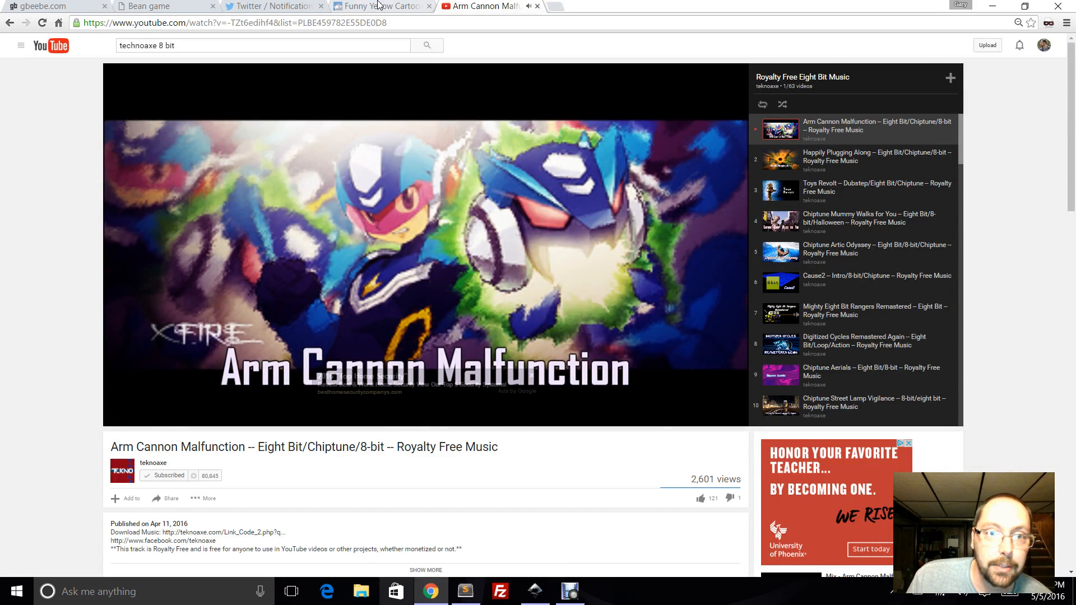
click(382, 5)
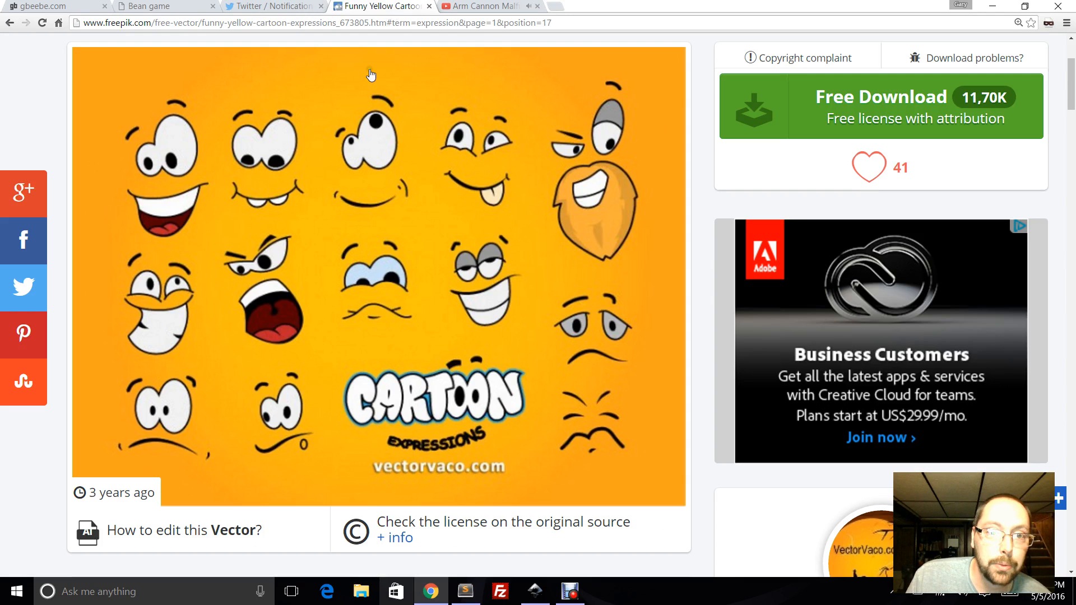
Switch back to Inkscape and deselect the crease line
click(533, 592)
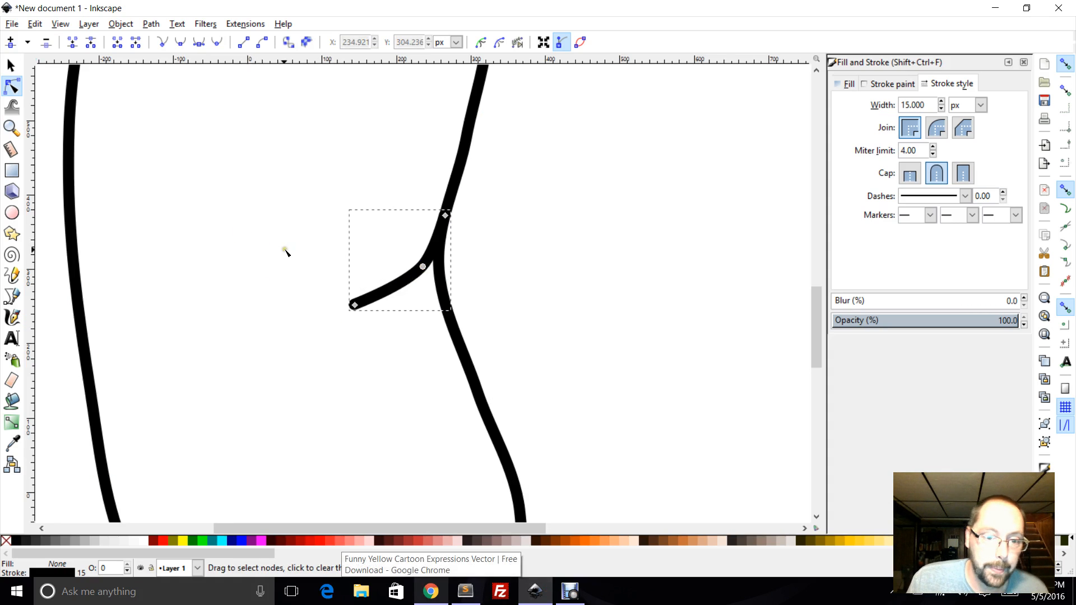
scroll(283, 255, down, 3)
click(258, 169)
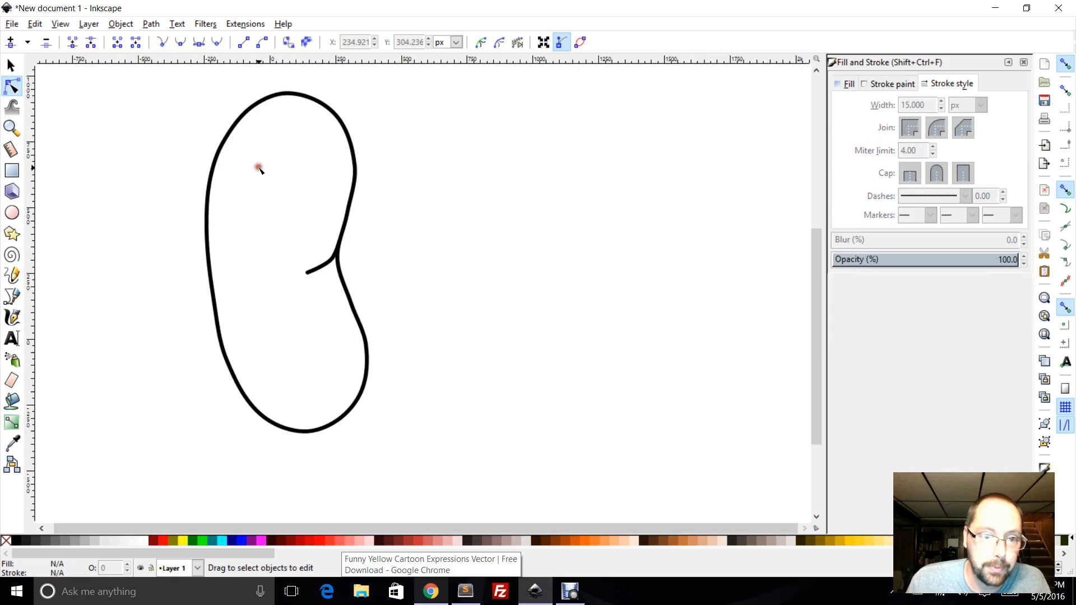
Fill the bean body with a flat green, RGB 72, 198, 100 at full alpha, and deselect it
key(s)
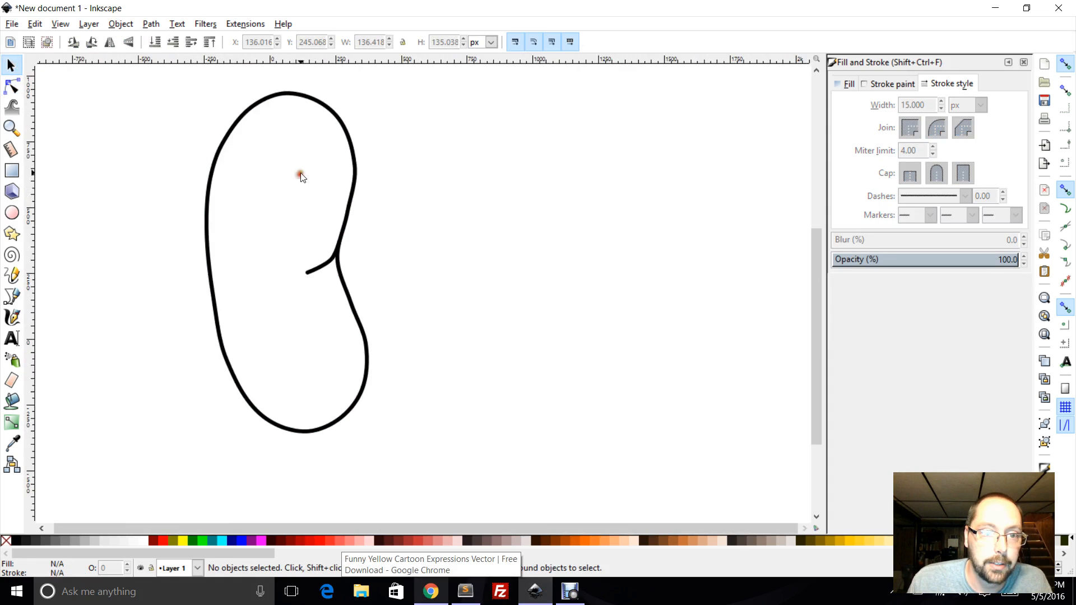
click(243, 116)
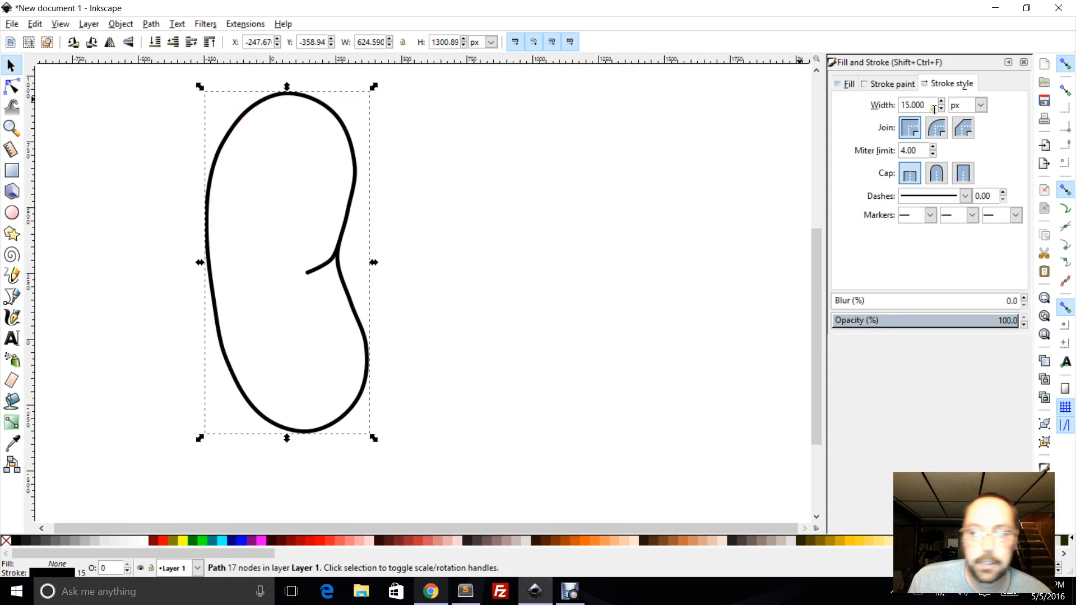
click(850, 85)
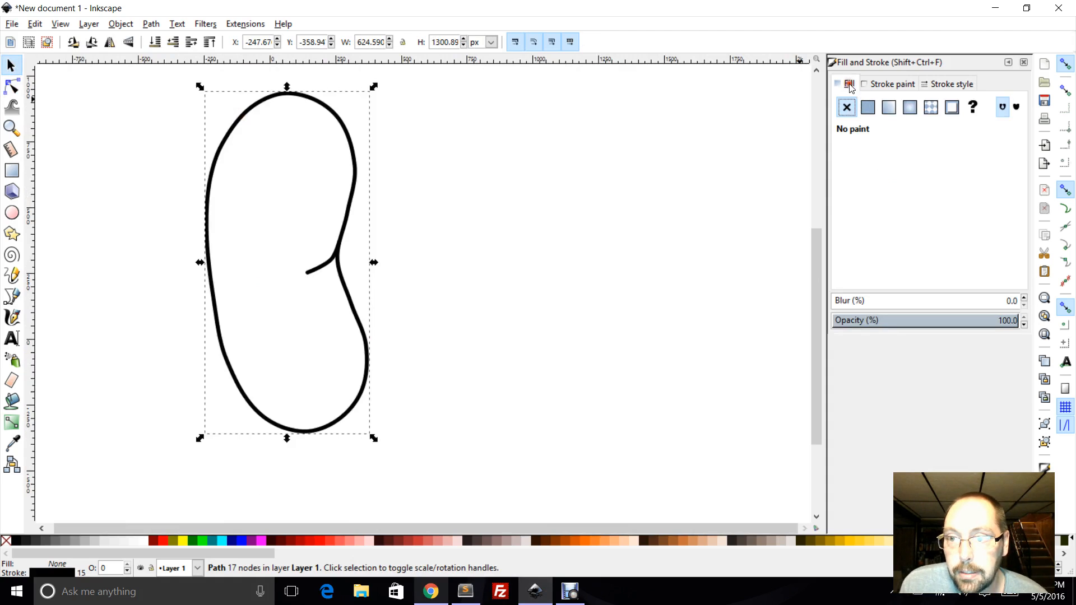
click(868, 110)
click(934, 184)
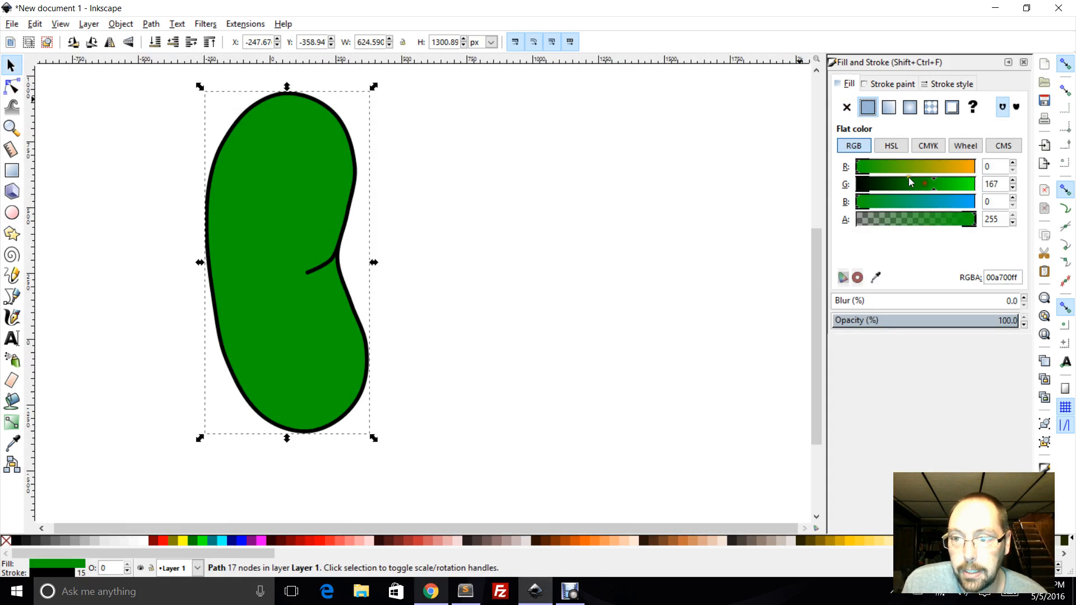
drag(908, 167, 945, 168)
drag(907, 201, 932, 206)
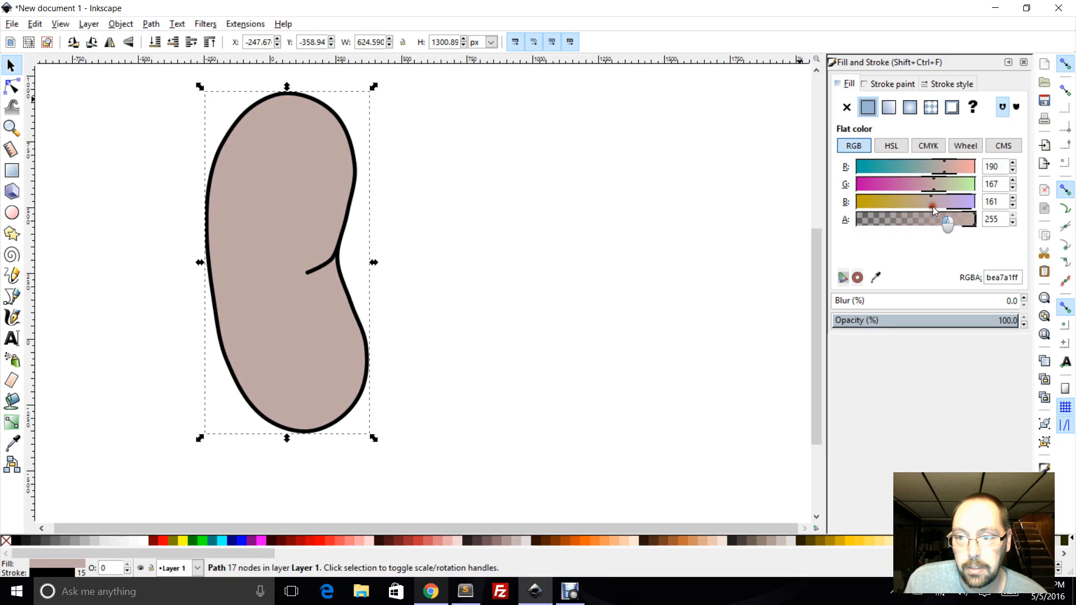
click(897, 181)
click(892, 168)
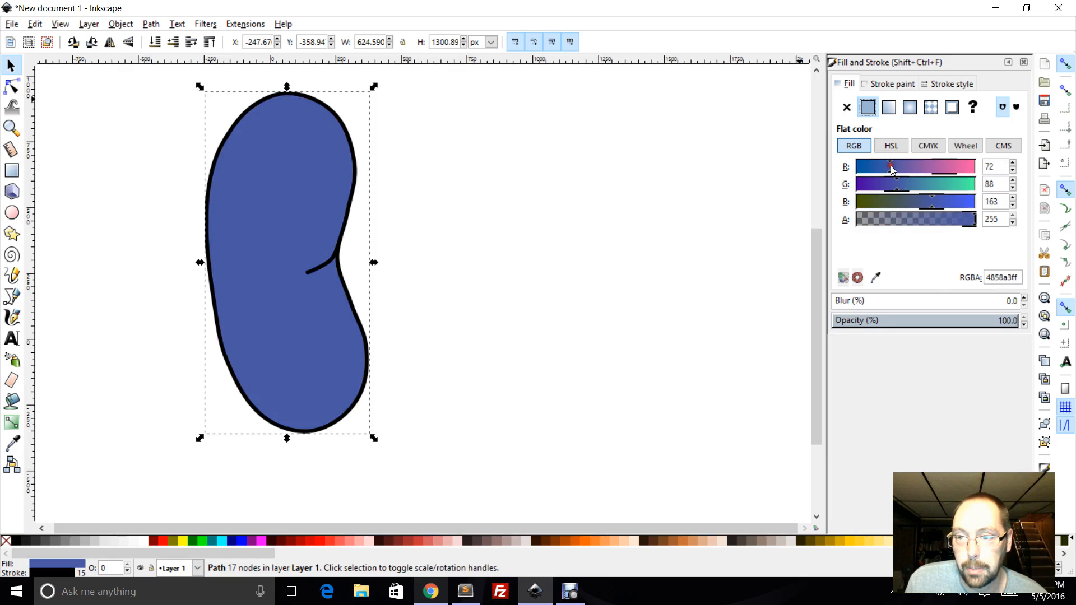
click(949, 189)
click(902, 205)
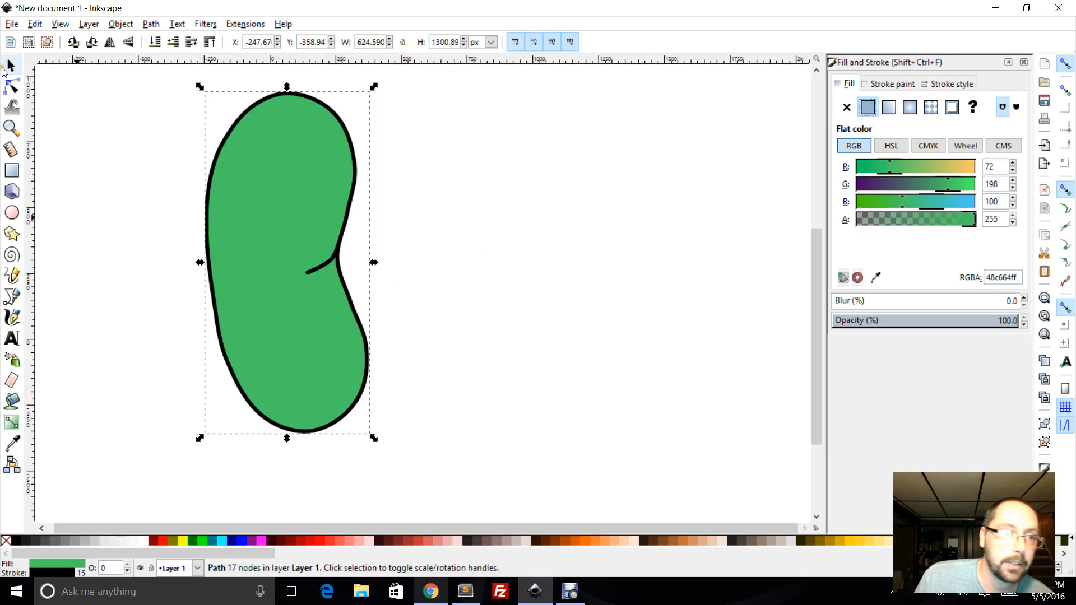
click(147, 183)
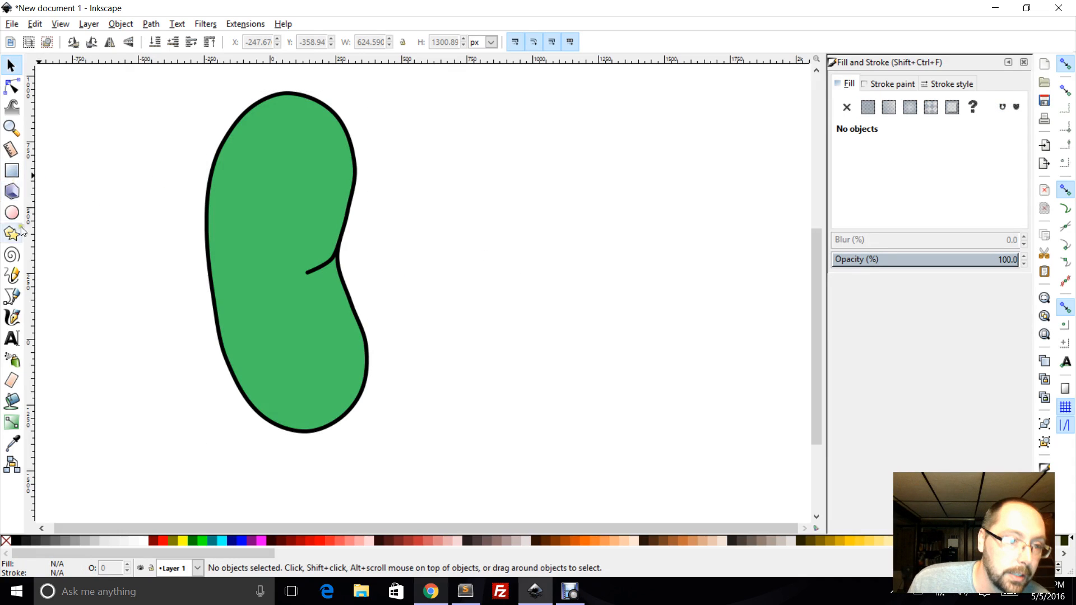
Draw an open shadow outline around the crease with straight Pen segments, from the bean's inner edge to a point beyond the crease tip and back below
click(12, 297)
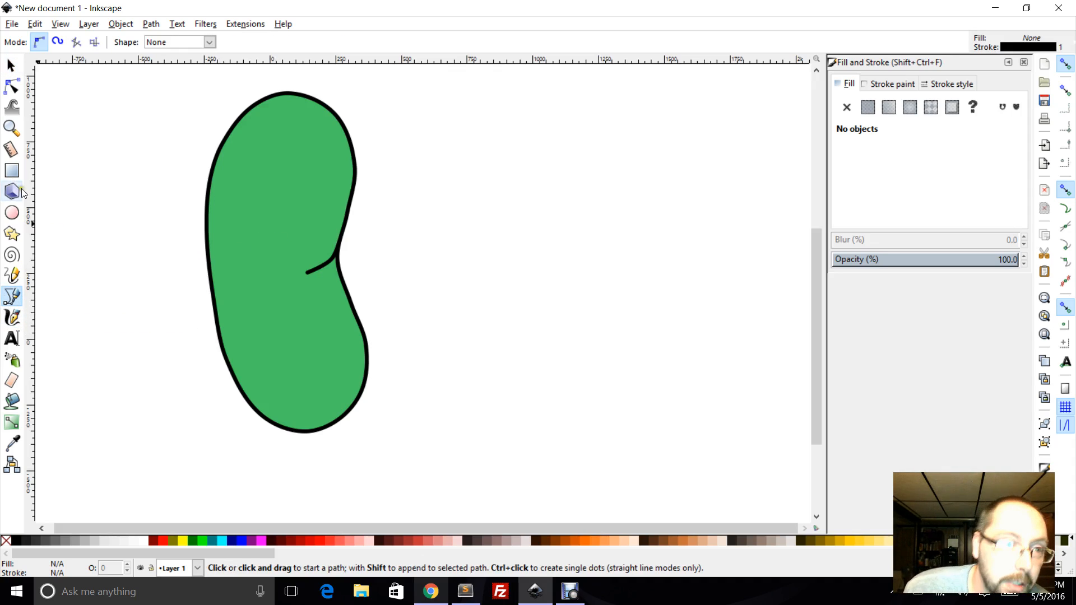
click(11, 127)
drag(207, 213, 432, 338)
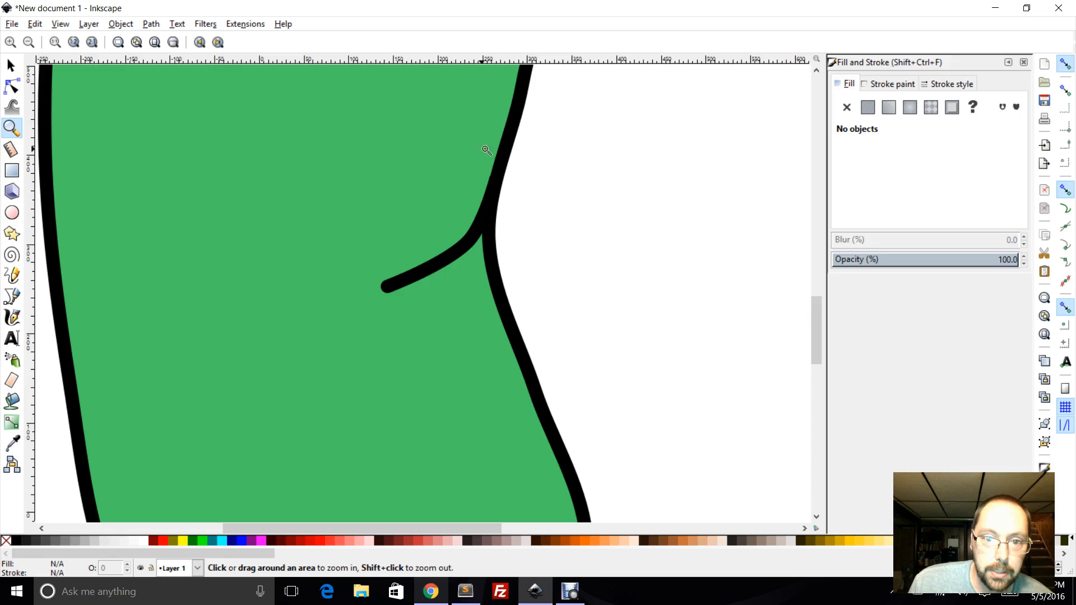
scroll(485, 150, up, 2)
click(12, 296)
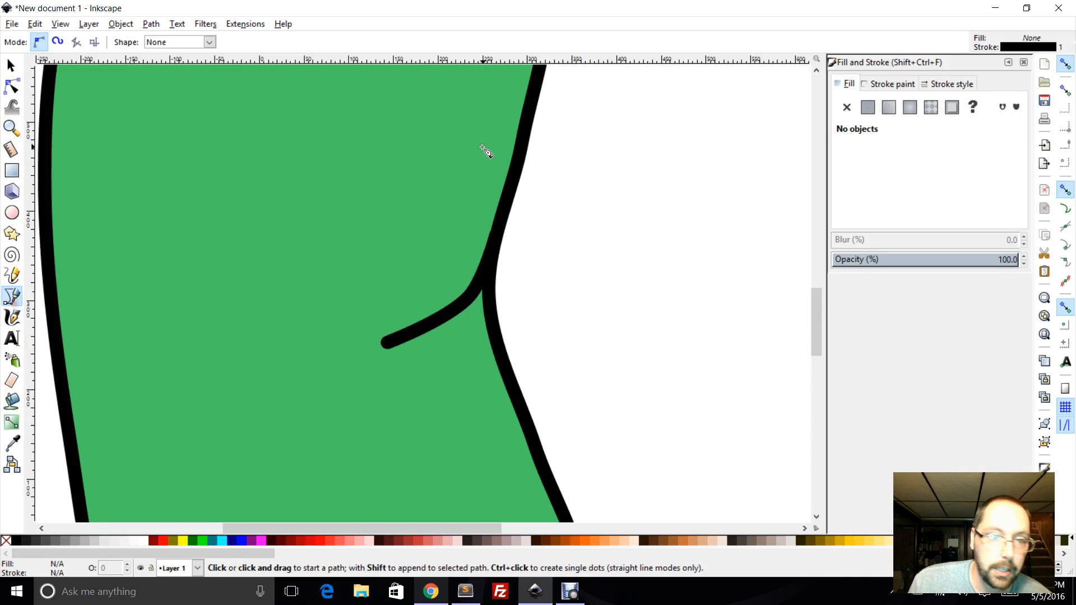
click(516, 154)
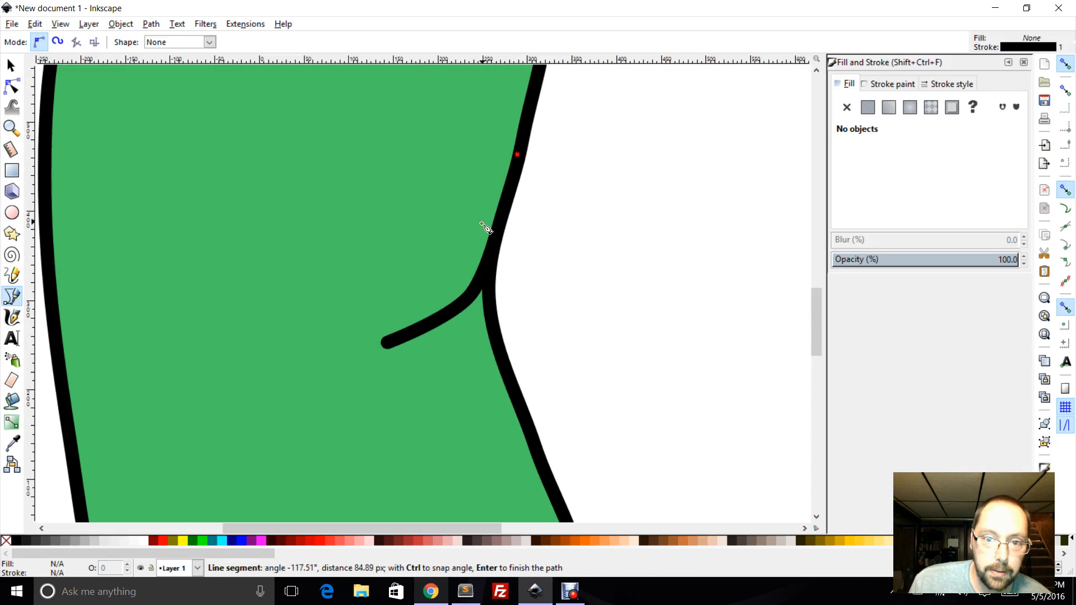
click(453, 251)
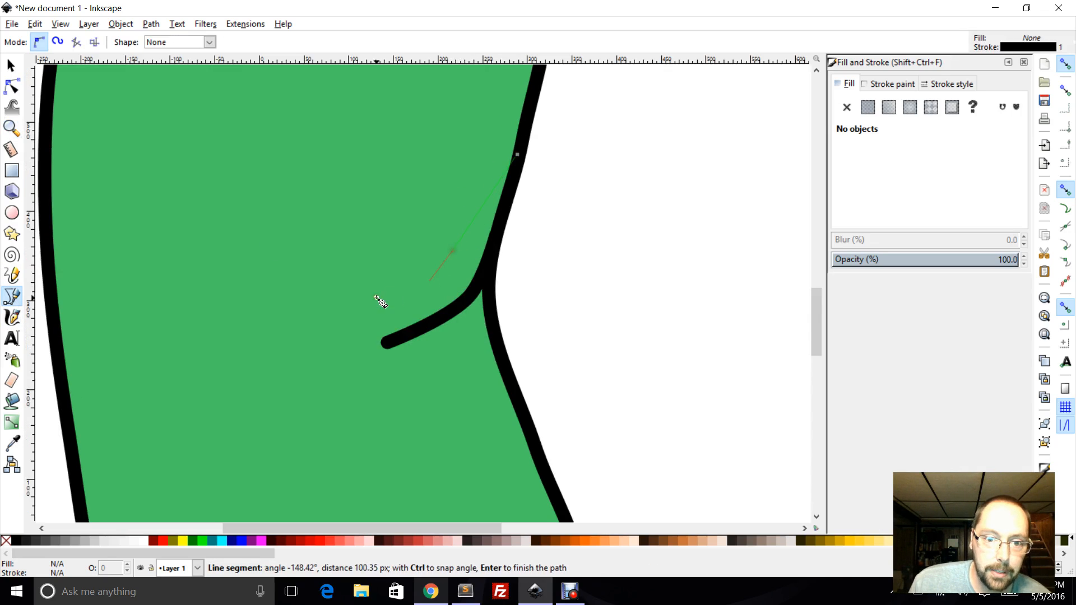
click(331, 320)
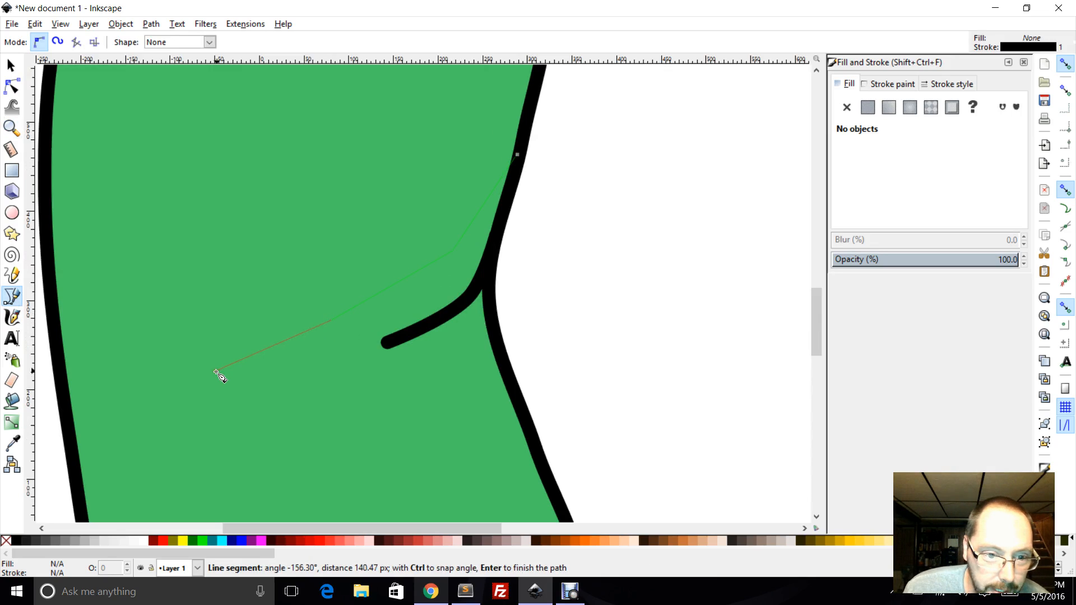
click(241, 353)
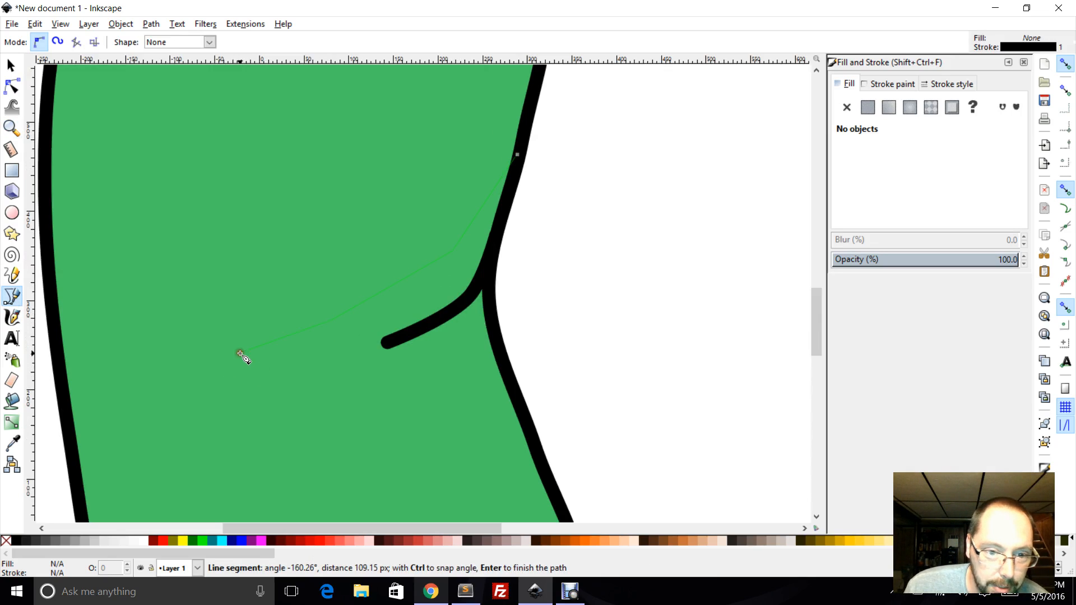
click(365, 367)
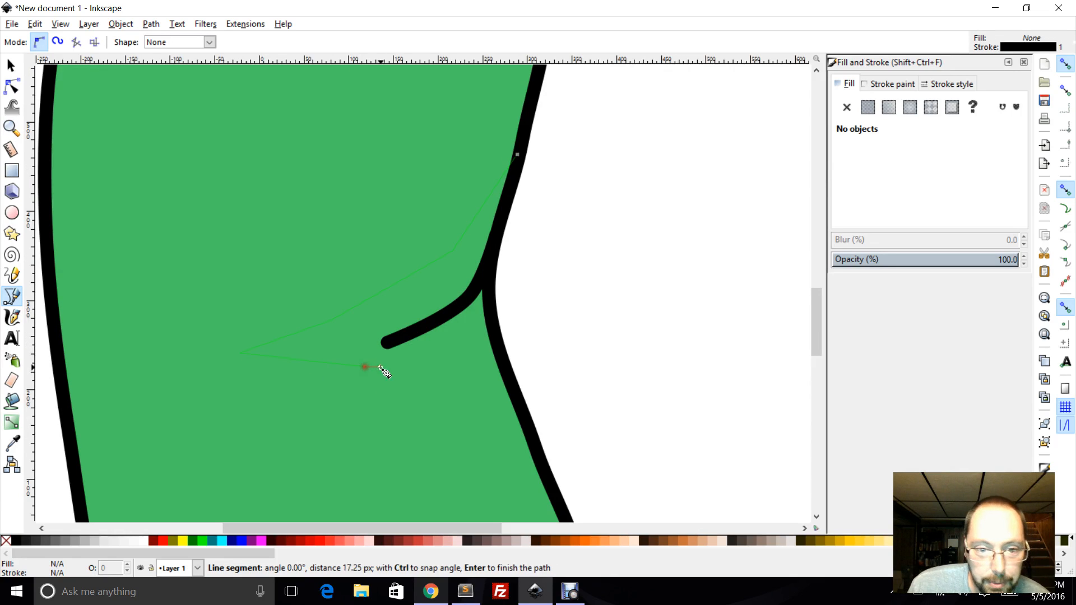
click(460, 377)
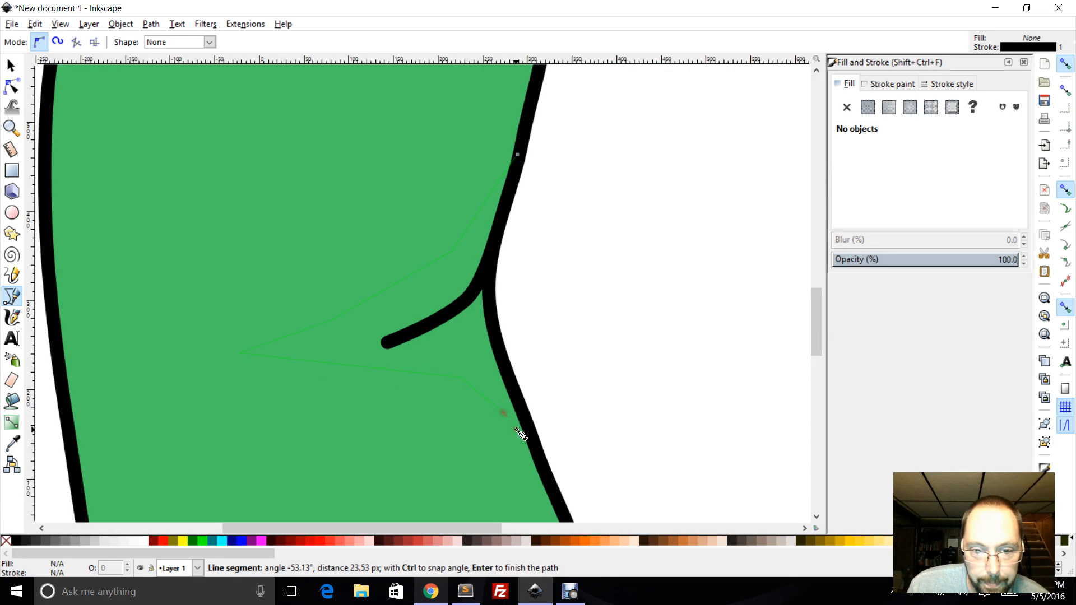
double_click(543, 476)
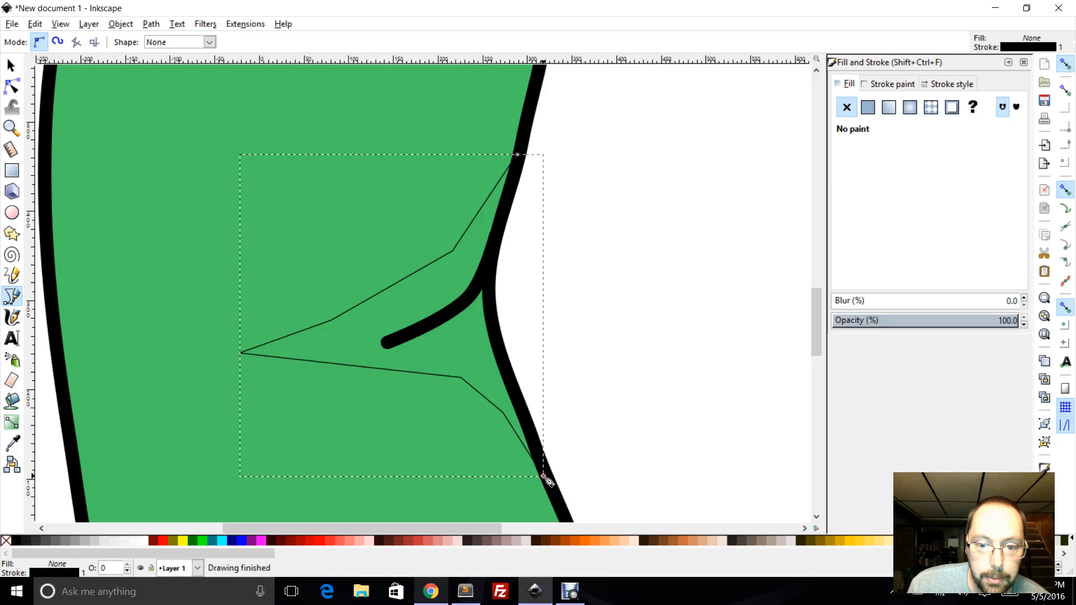
Try to auto-smooth the shadow outline's six inner nodes, including its pointed tip
click(12, 87)
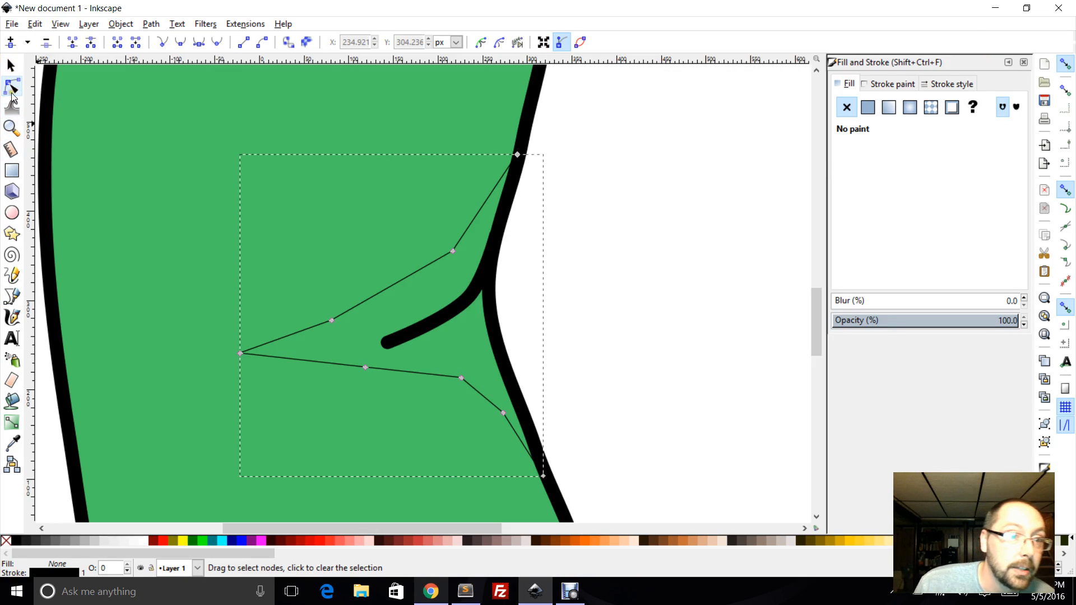
click(557, 202)
mouse_move(576, 204)
mouse_down()
mouse_move(347, 292)
mouse_move(242, 424)
mouse_move(199, 435)
mouse_up()
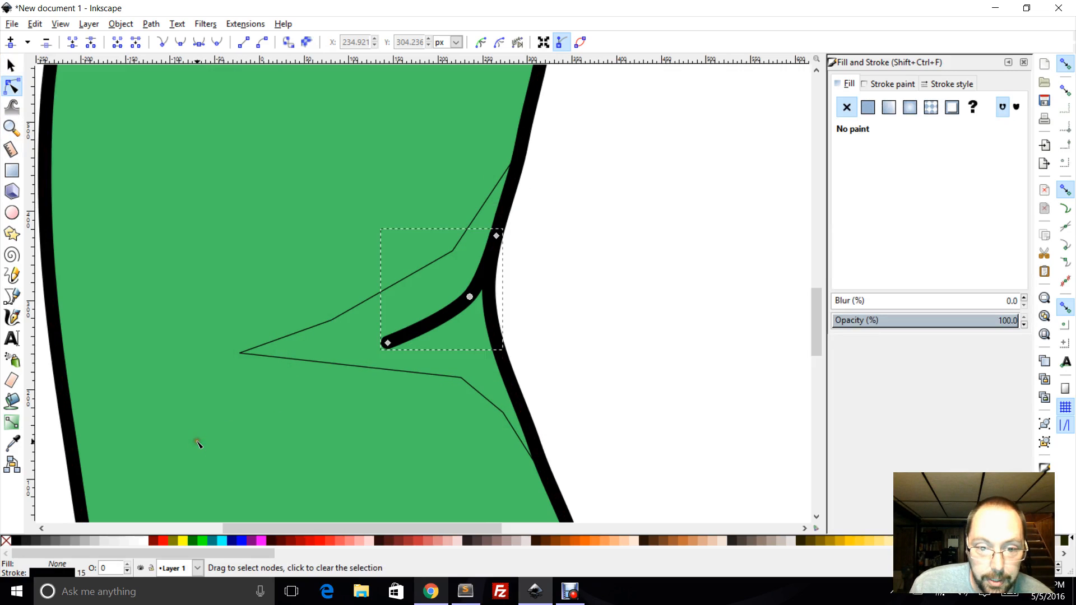
click(292, 339)
click(577, 184)
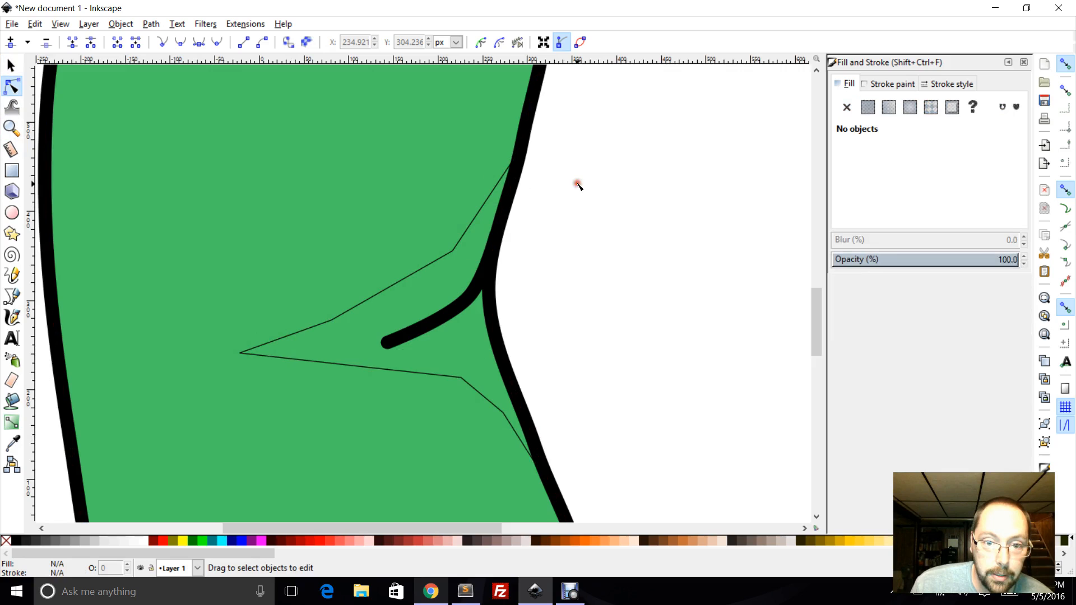
click(462, 237)
drag(596, 212, 210, 446)
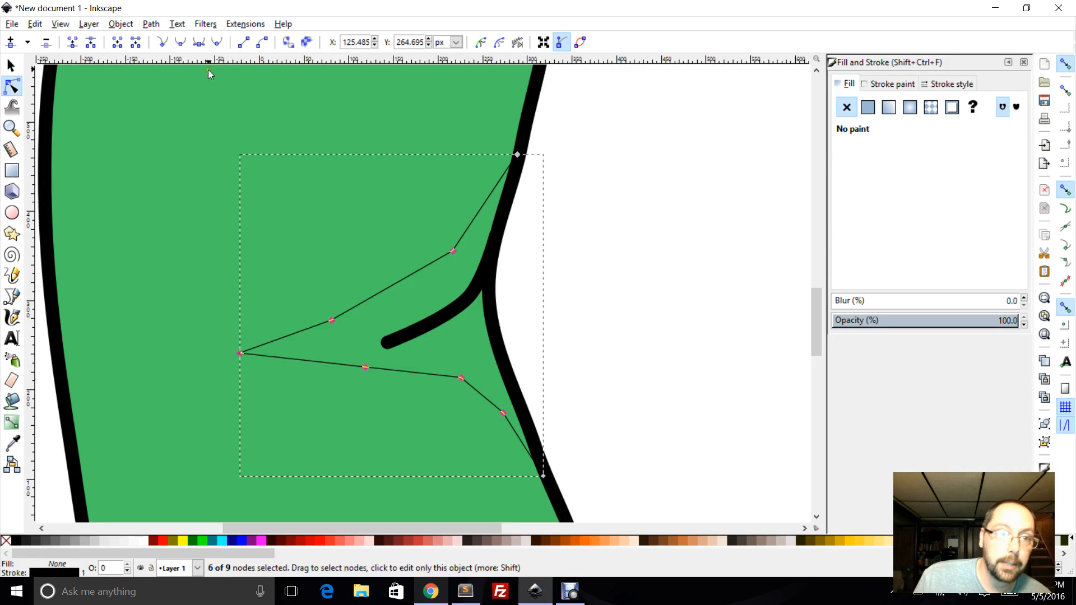
click(216, 42)
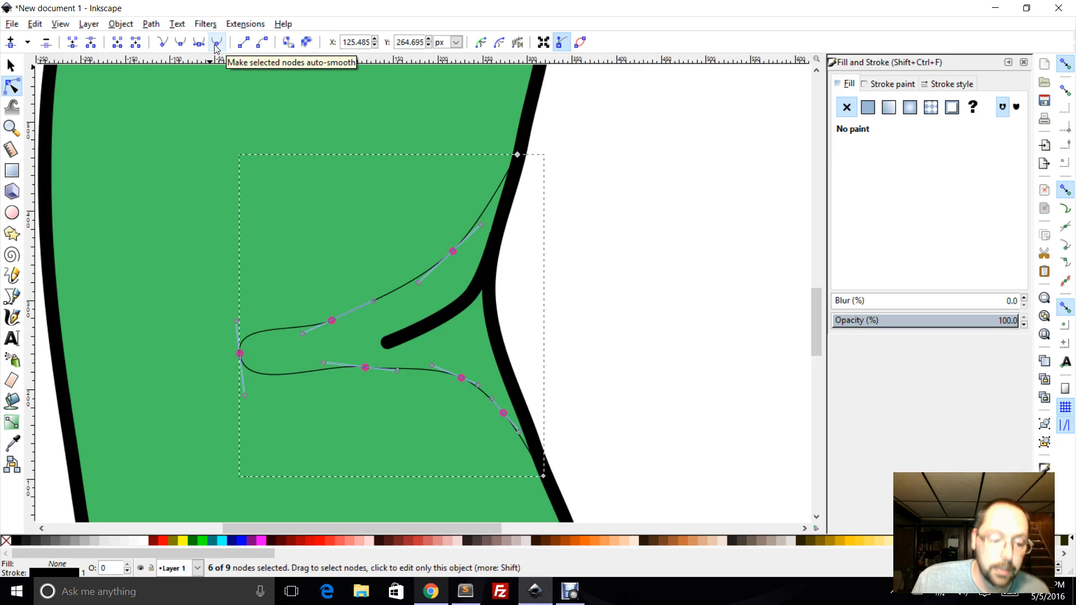
key(ctrl+z)
Auto-smooth the shadow outline's five inner nodes, excluding the pointed tip and the two end nodes
click(564, 196)
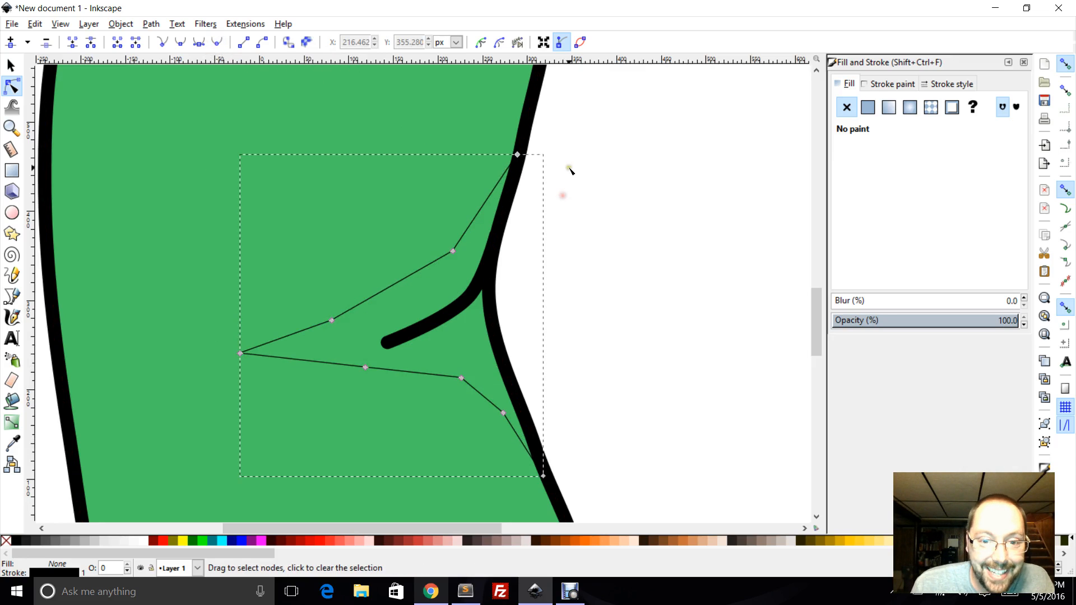
drag(563, 196, 297, 446)
click(216, 42)
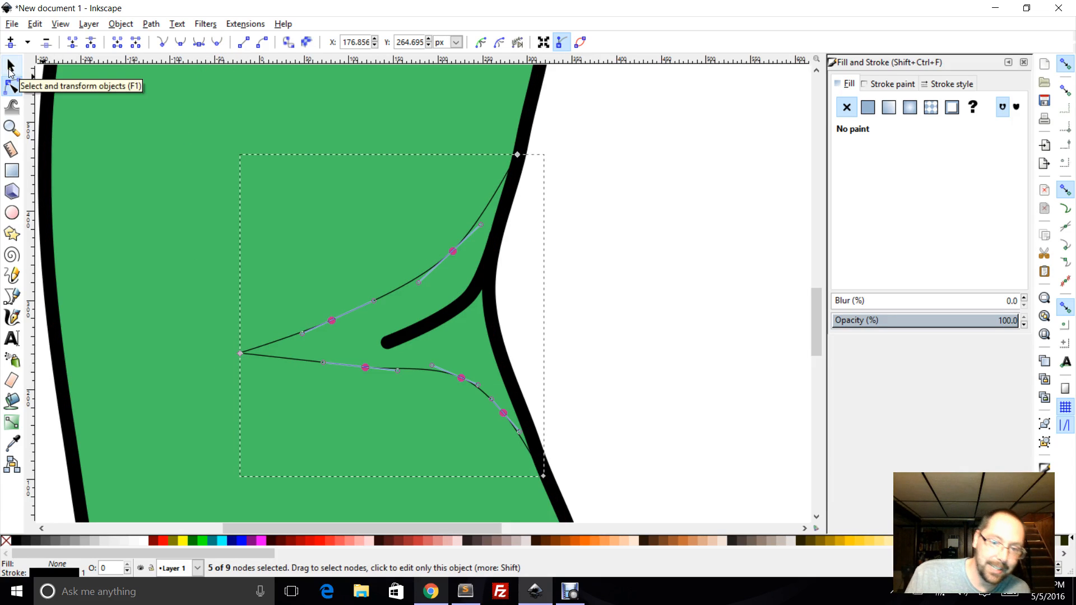
Remove the stroke paint from the shadow outline
click(892, 85)
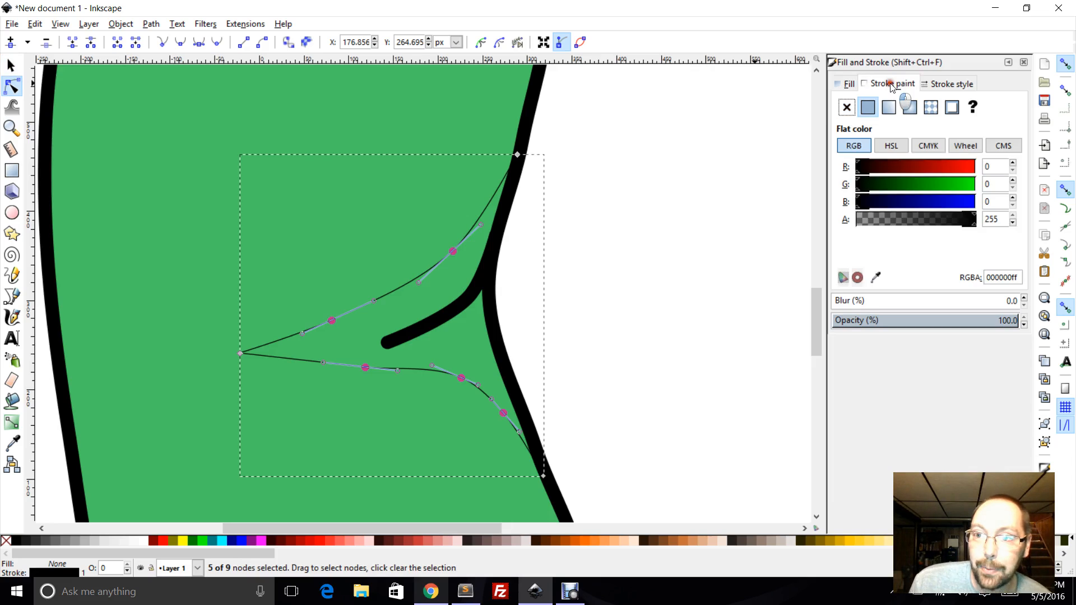
click(850, 84)
click(882, 84)
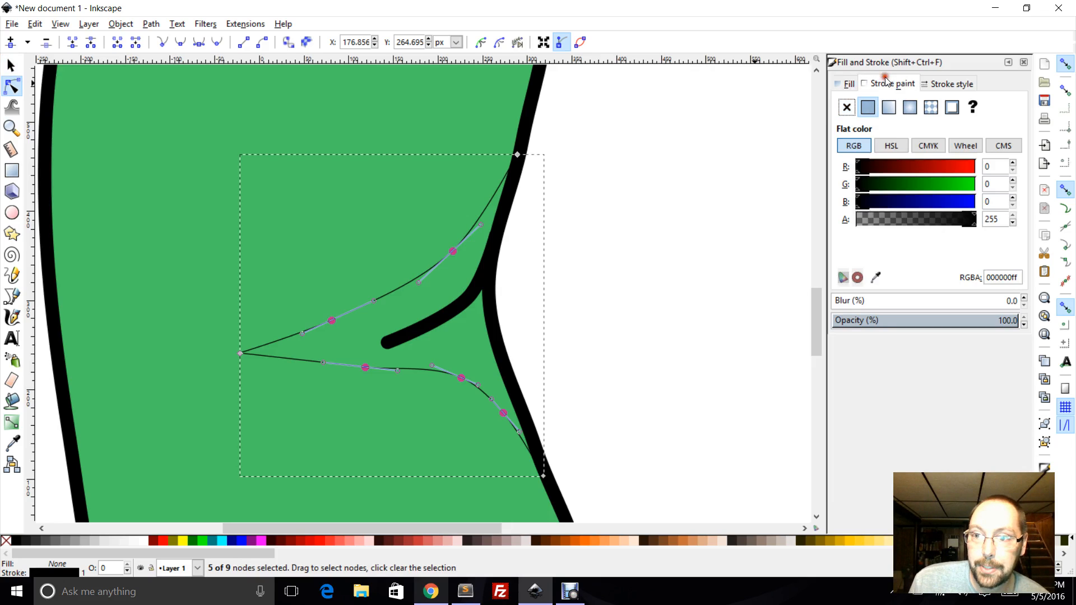
click(847, 108)
Fill the shadow shape with flat black, RGB 0, 0, 0, and set its alpha to 128
click(850, 84)
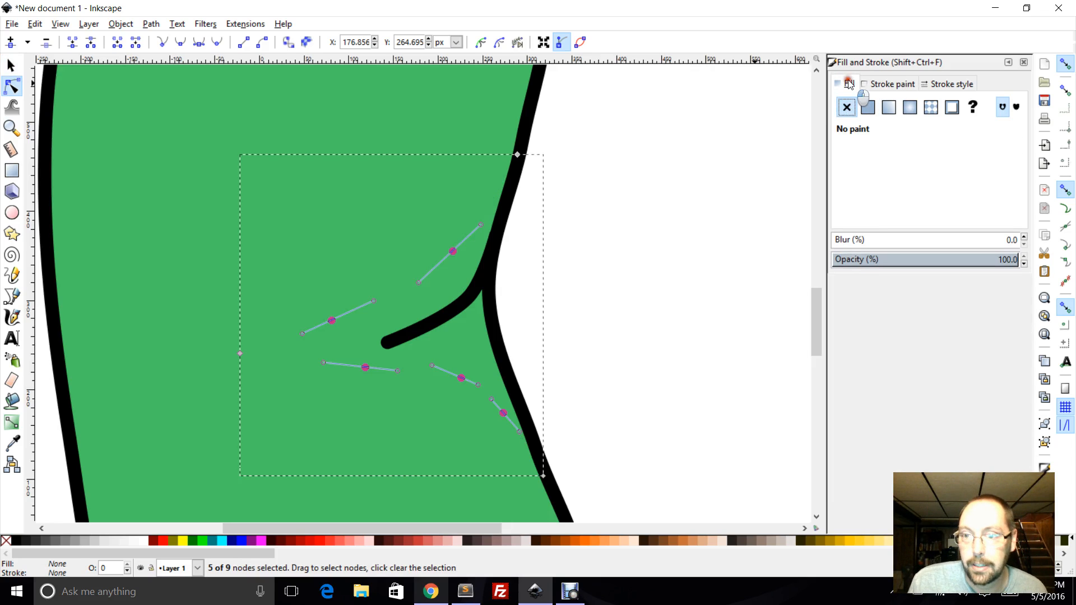
click(868, 107)
drag(893, 170, 857, 167)
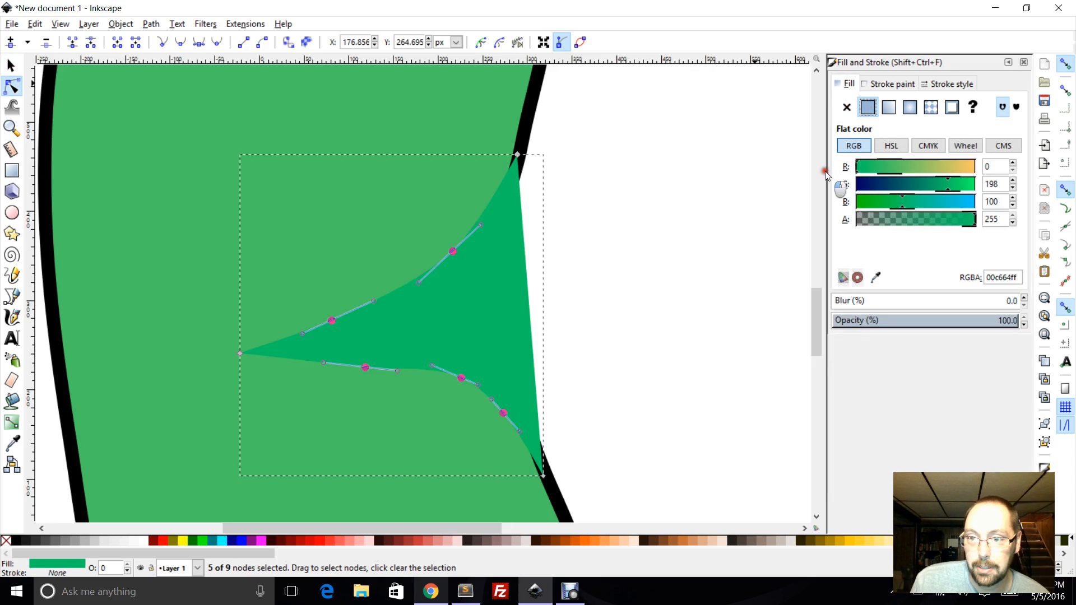
click(859, 187)
click(862, 199)
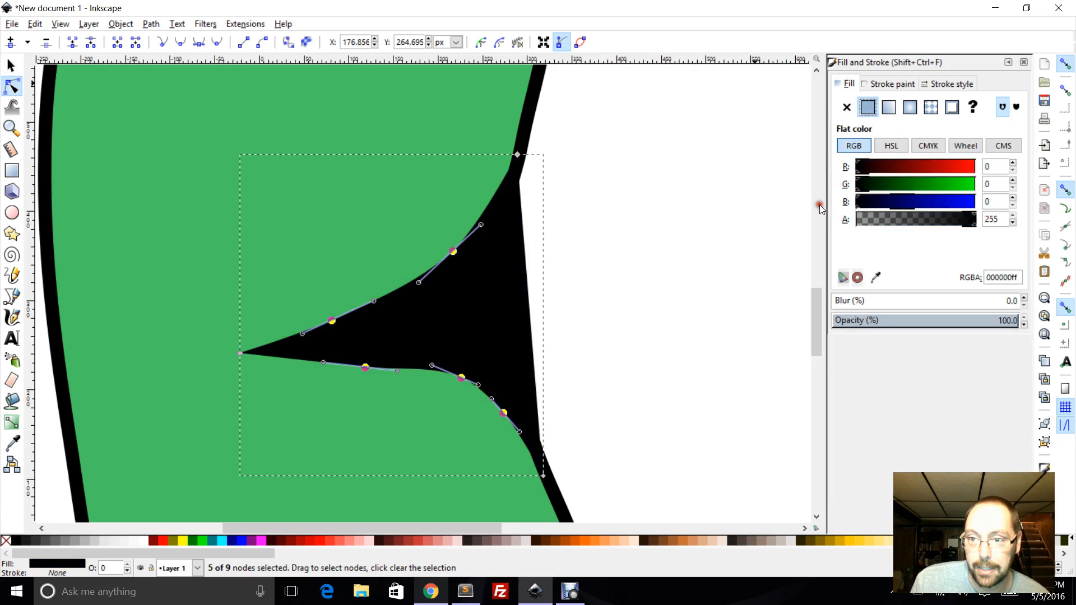
click(919, 218)
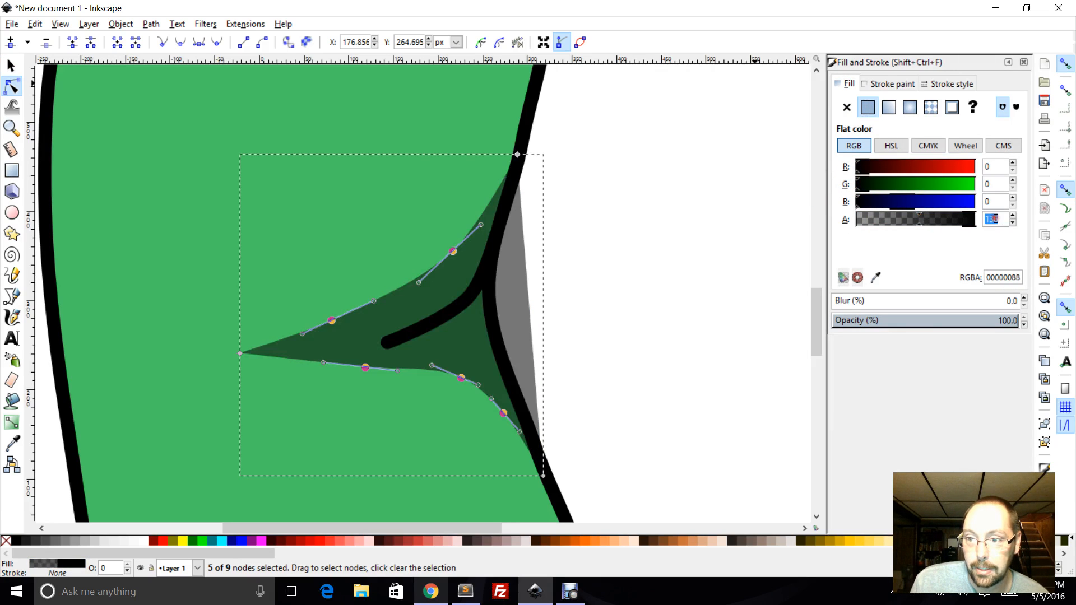
text(128)
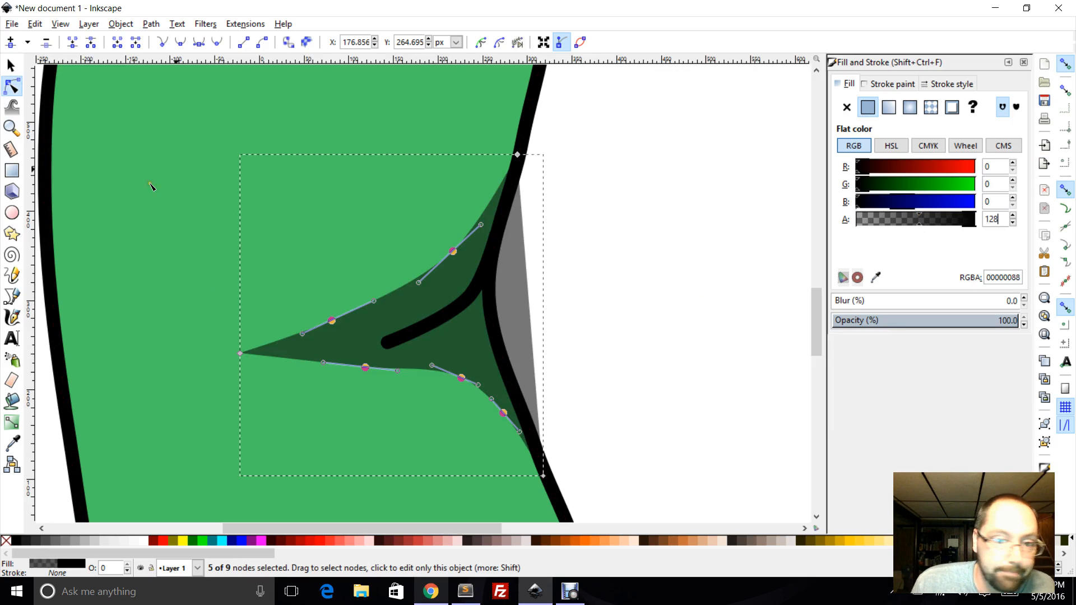
click(11, 65)
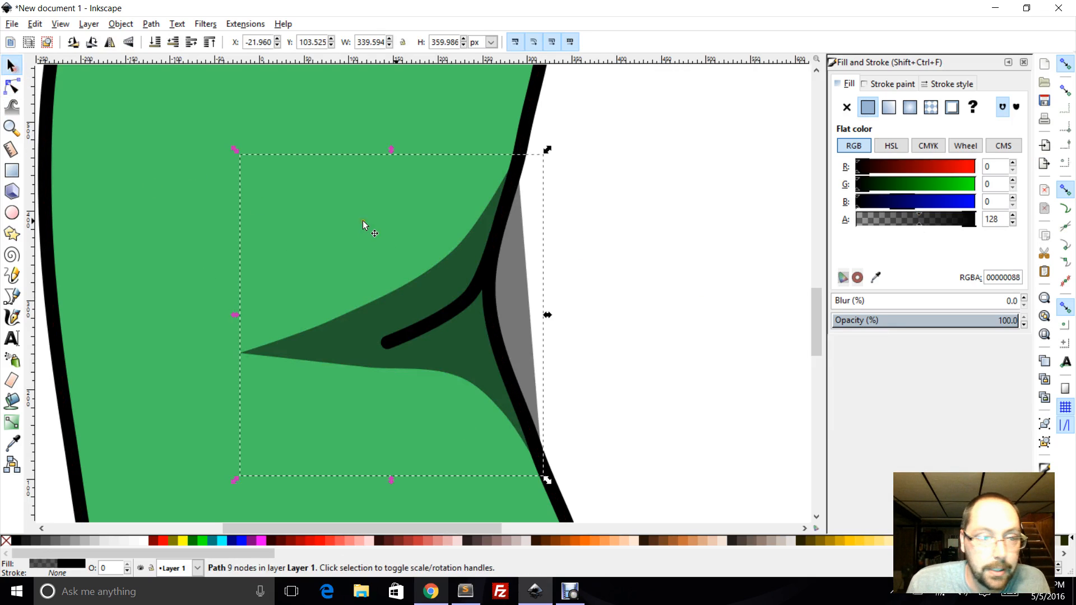
Insert nodes near the shadow outline's lower and upper ends, and move its lower end node onto the bean's black outline
key(n)
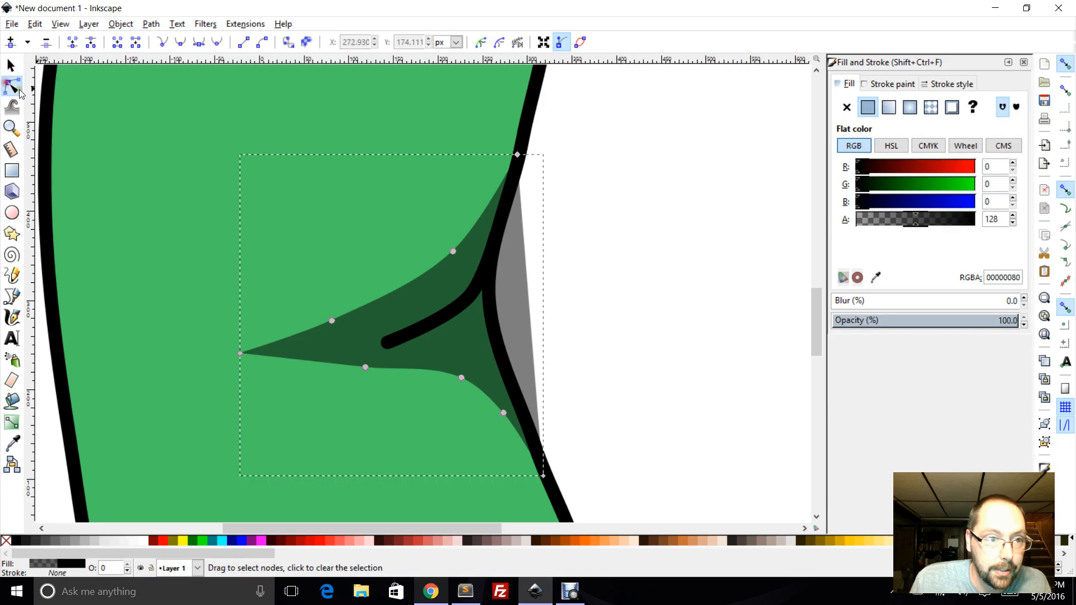
click(544, 477)
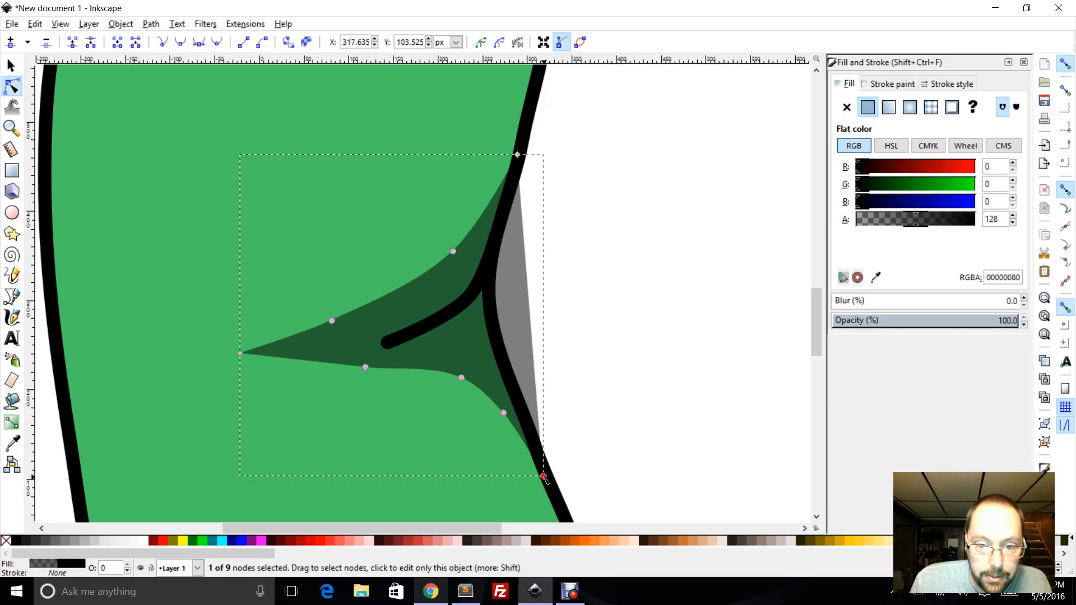
click(519, 436)
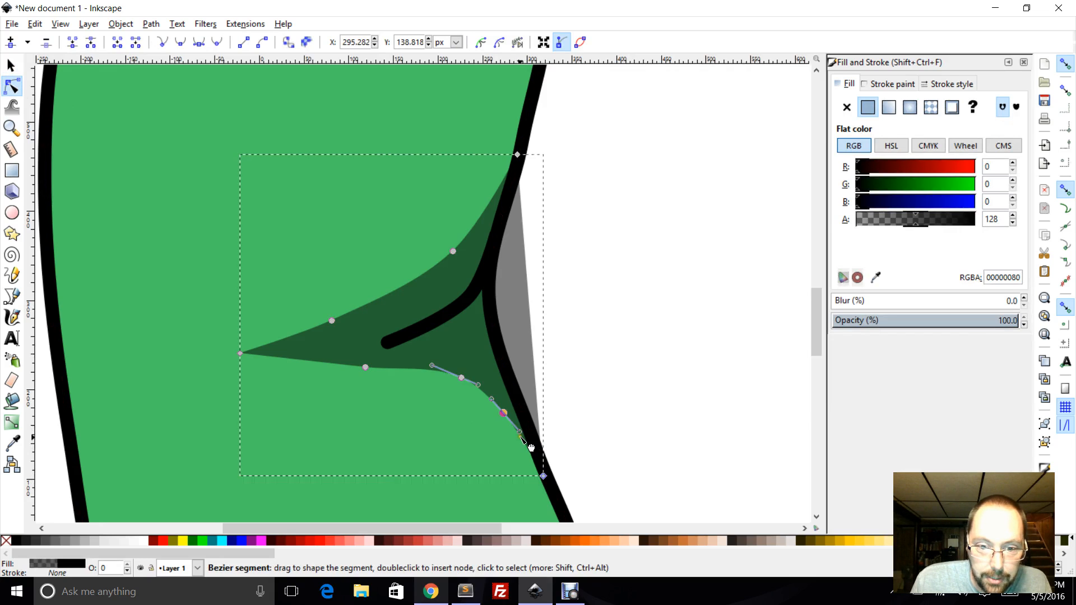
double_click(522, 441)
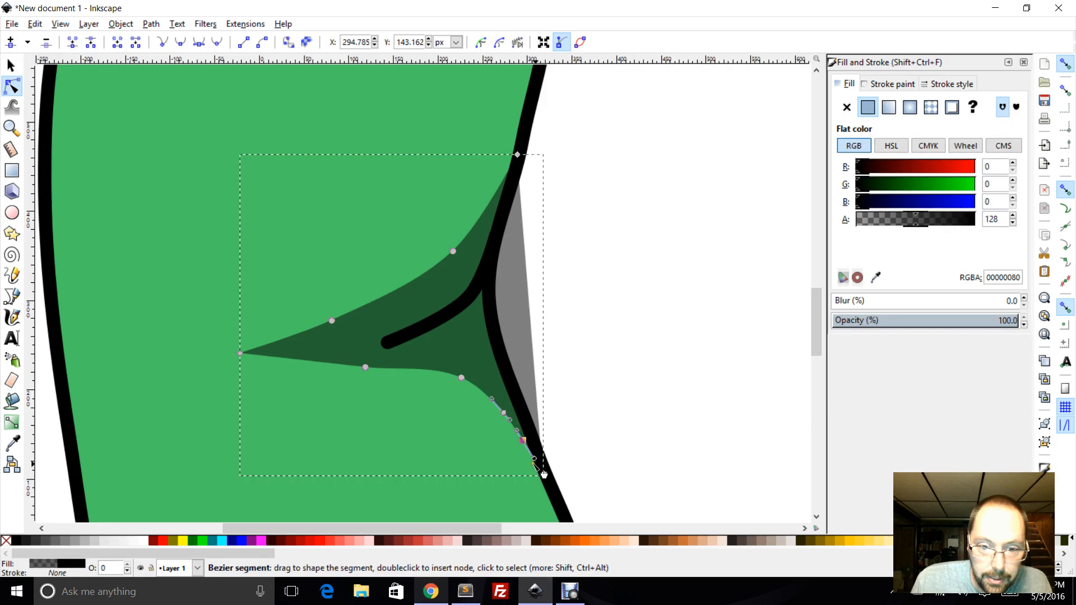
double_click(531, 453)
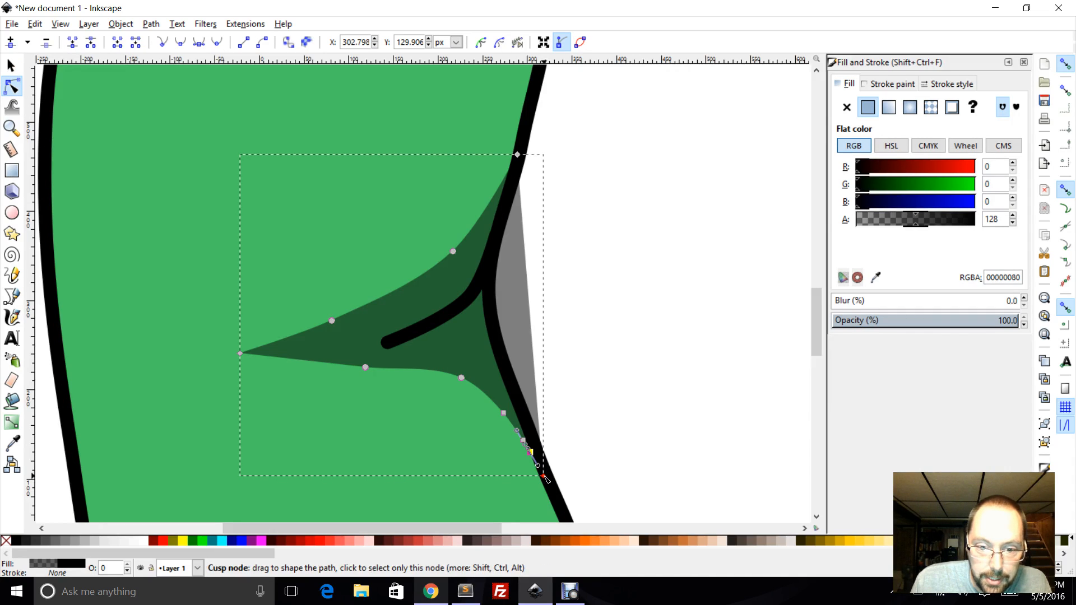
drag(544, 477, 519, 164)
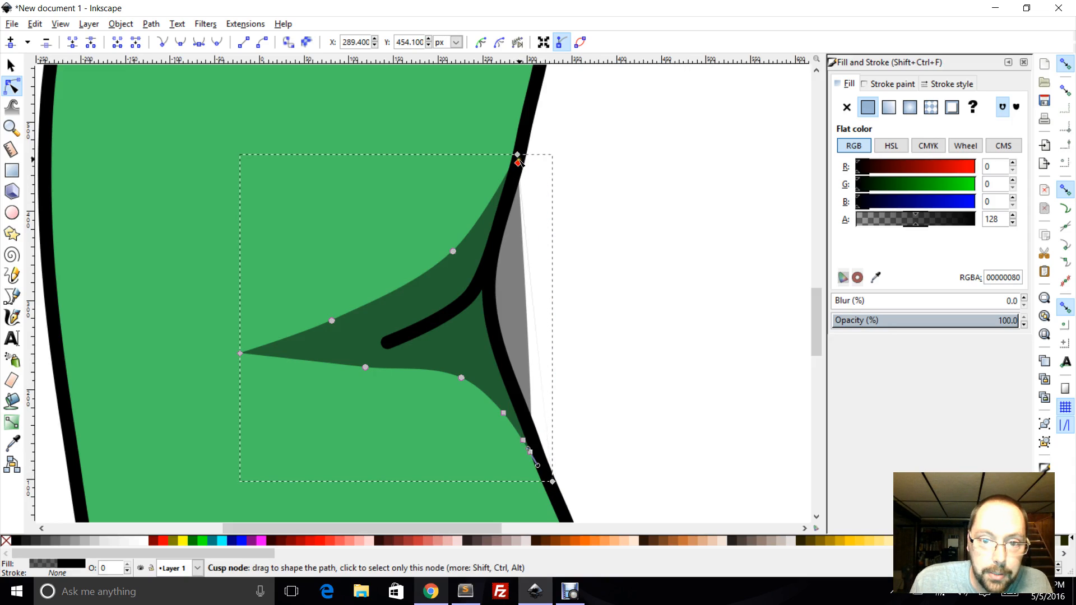
key(ctrl)
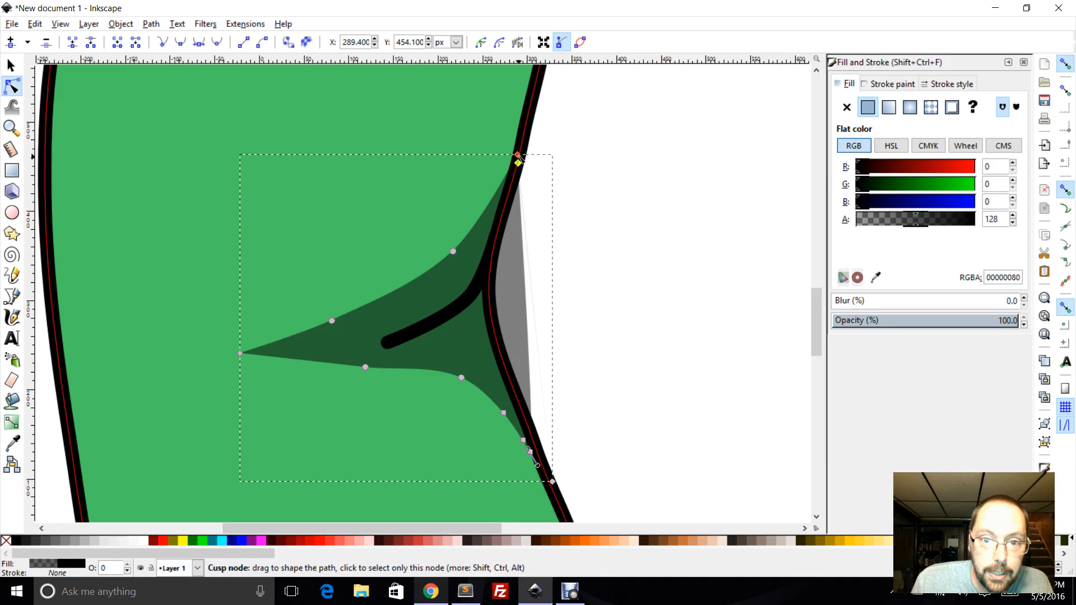
ctrl+click(518, 163)
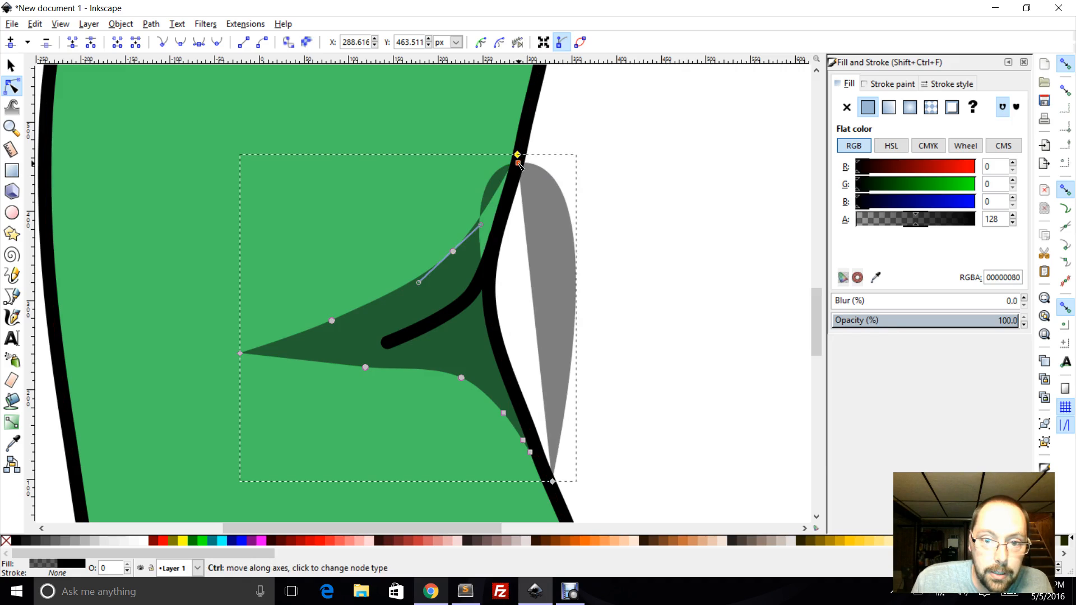
key(ctrl+z)
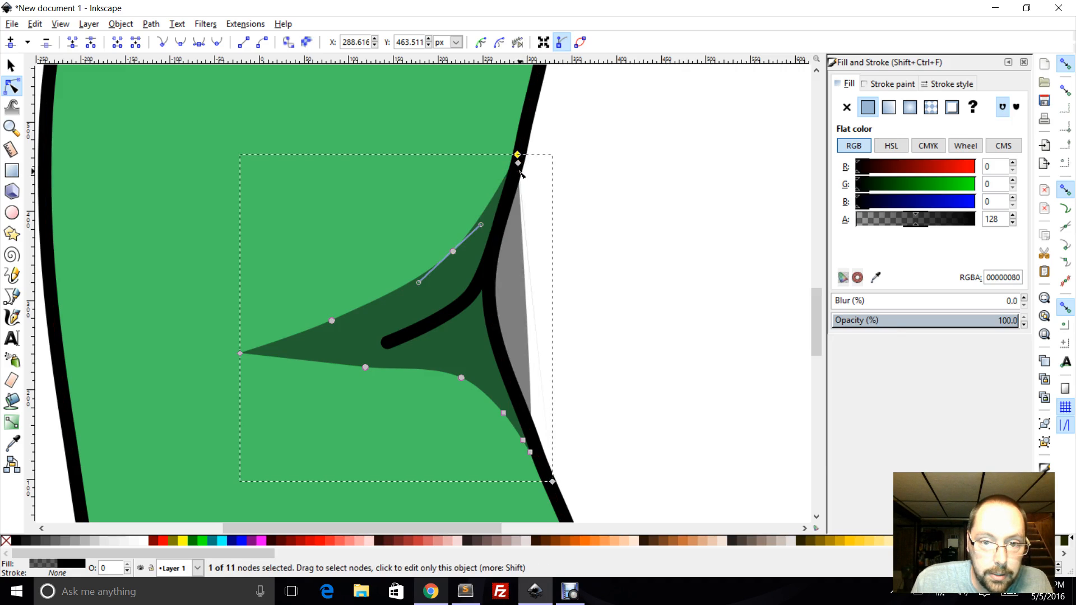
Try to join the two adjacent nodes at the shadow outline's upper end
shift+click(519, 163)
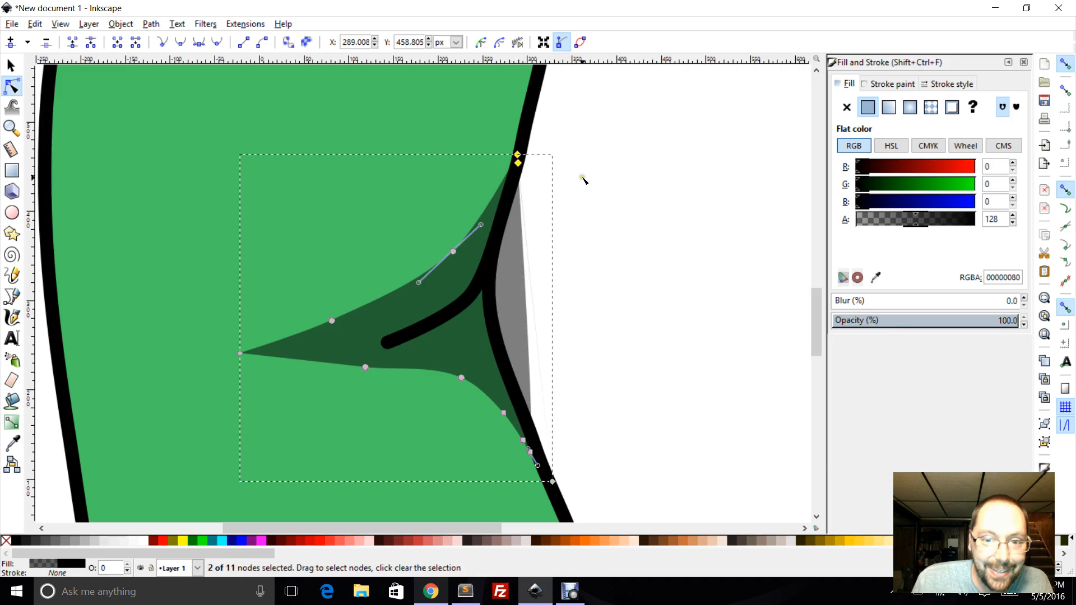
click(71, 42)
click(71, 43)
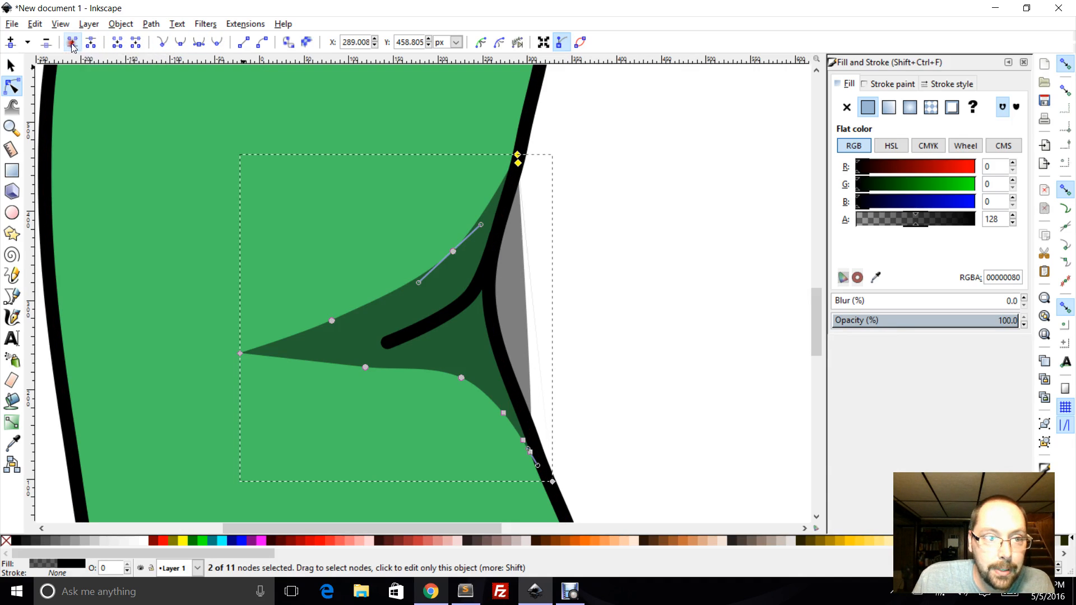
click(619, 276)
drag(485, 146, 553, 192)
click(75, 44)
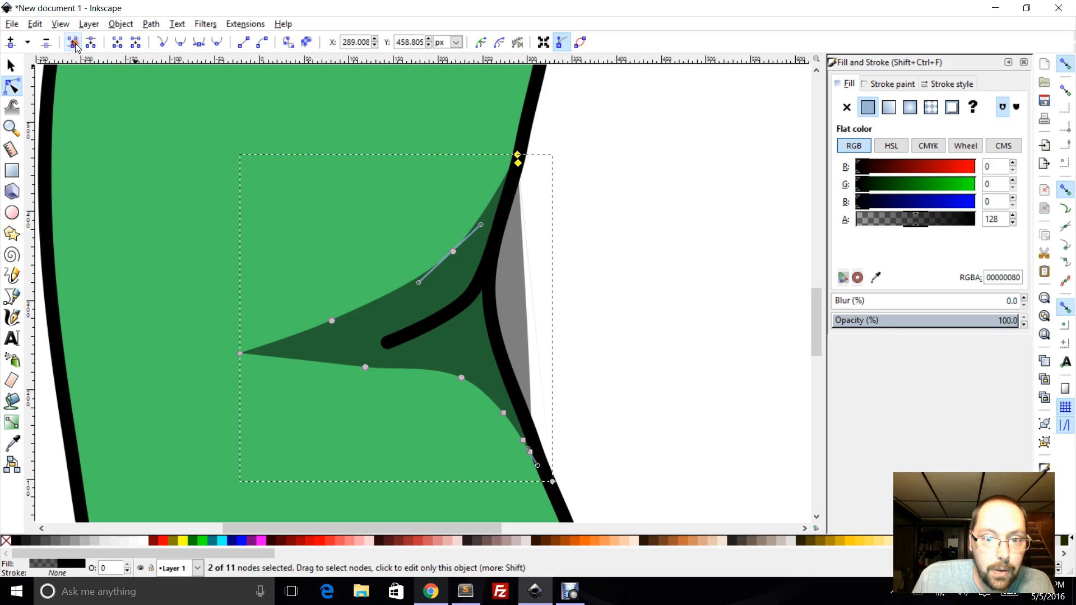
click(571, 221)
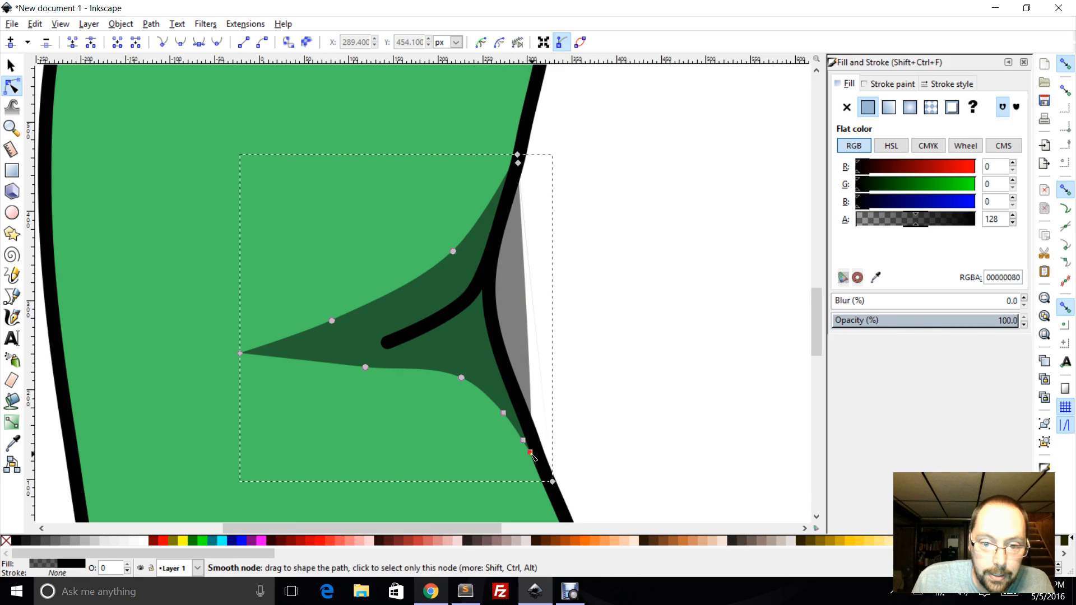
Tuck the shadow's outer edge beneath the bean's outline by moving one lower node to the crease corner and the other onto the outline
drag(530, 452, 485, 280)
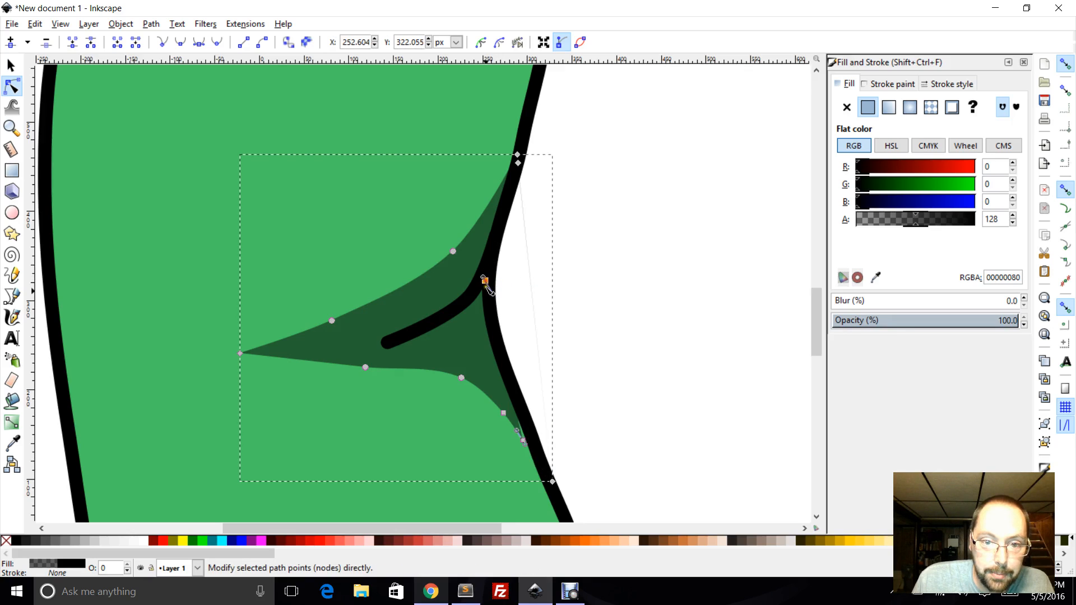
drag(523, 443, 537, 455)
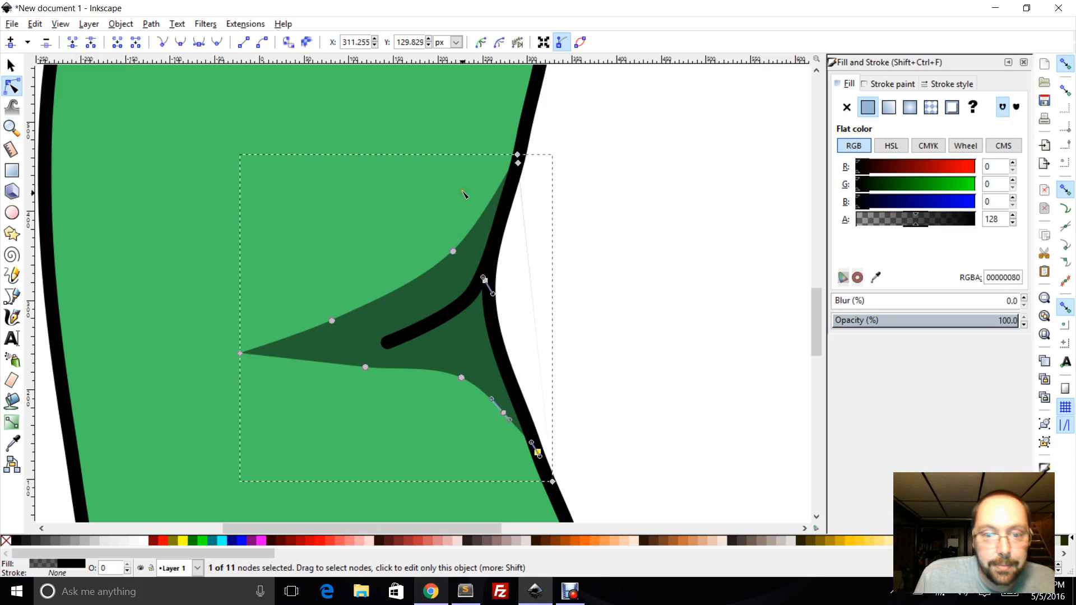
click(10, 65)
click(354, 211)
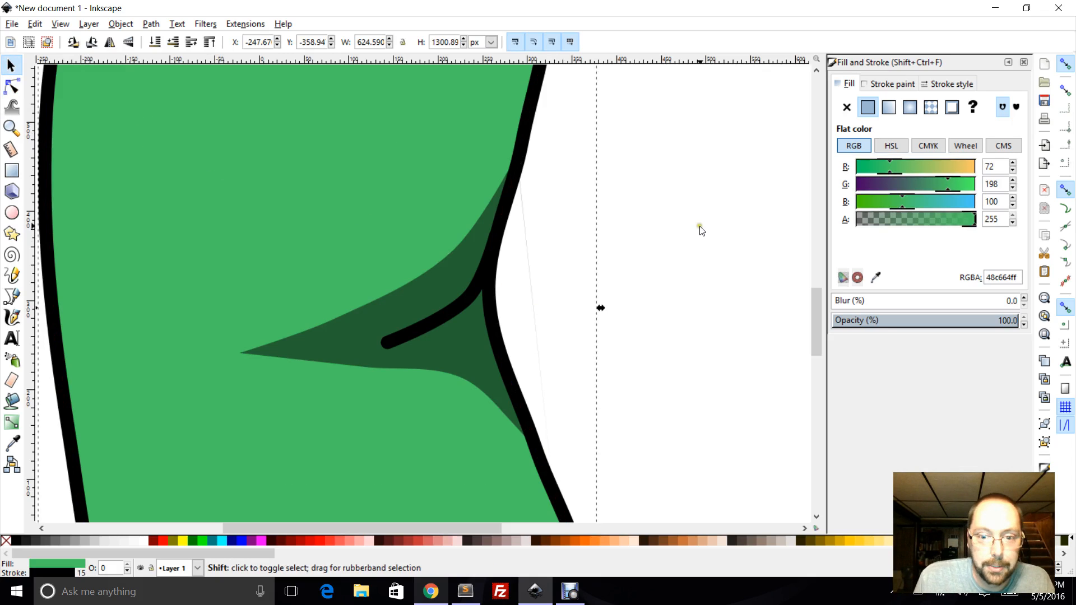
Reshape the shadow by lowering its pointed tip and pulling the two upper-edge nodes slightly closer to the crease line
scroll(623, 224, right, 5)
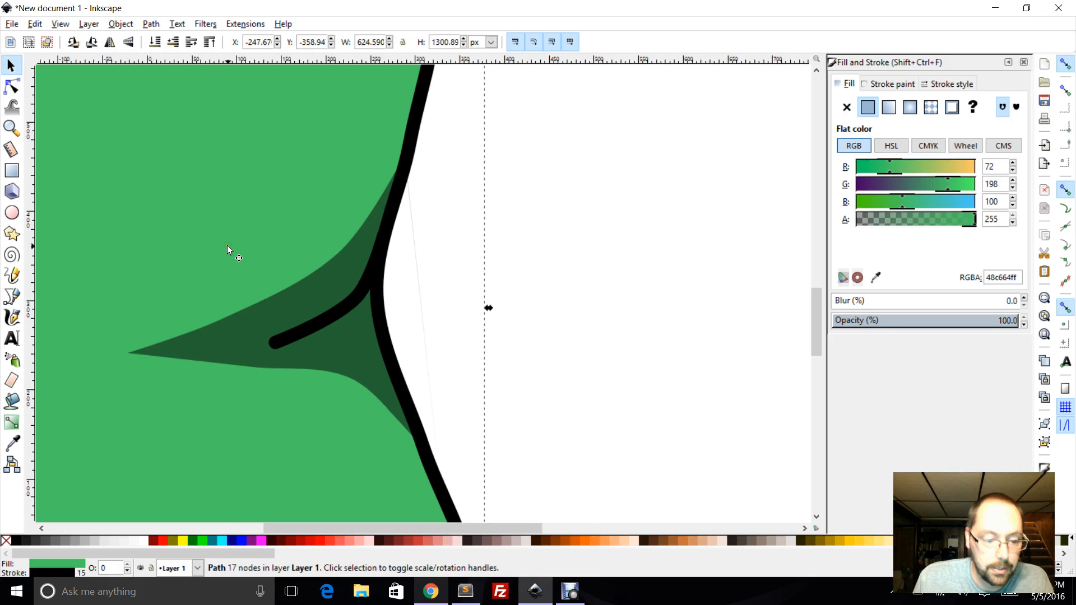
ctrl+scroll(226, 245, down, 3)
scroll(227, 258, down, 2)
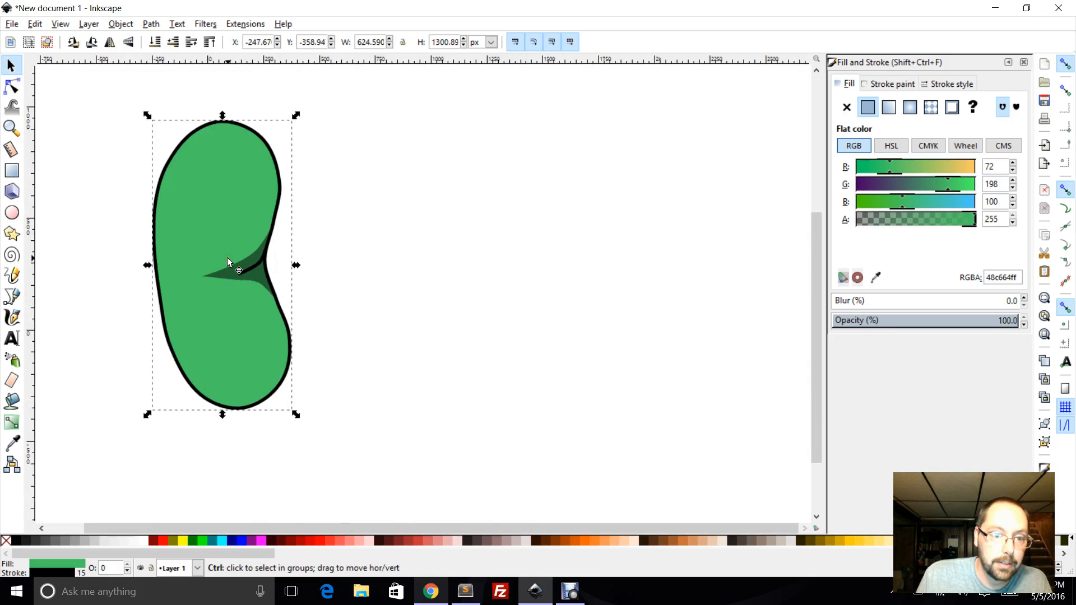
click(10, 85)
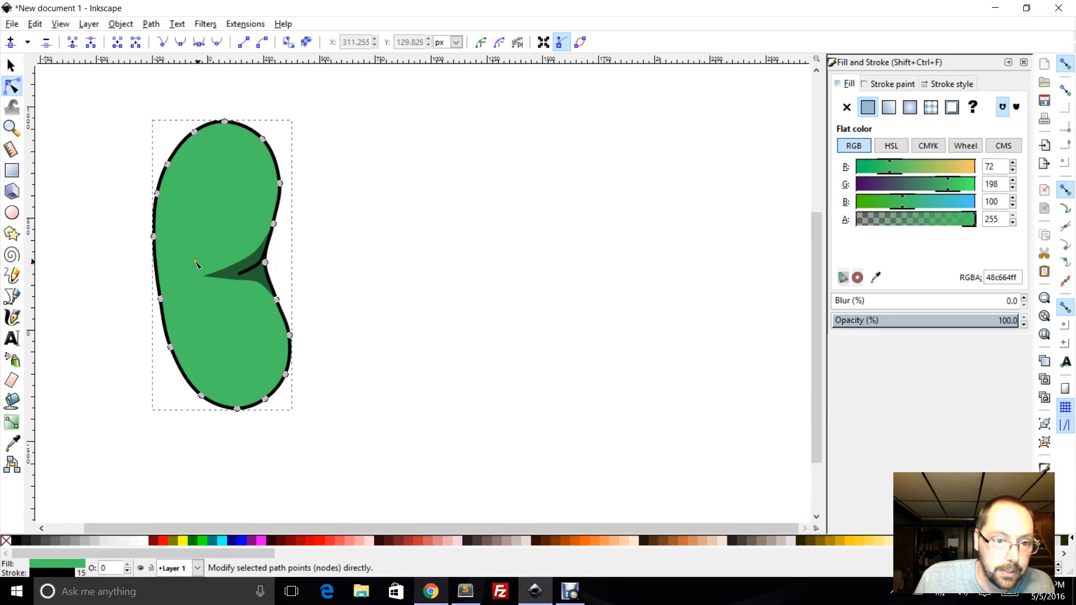
click(224, 270)
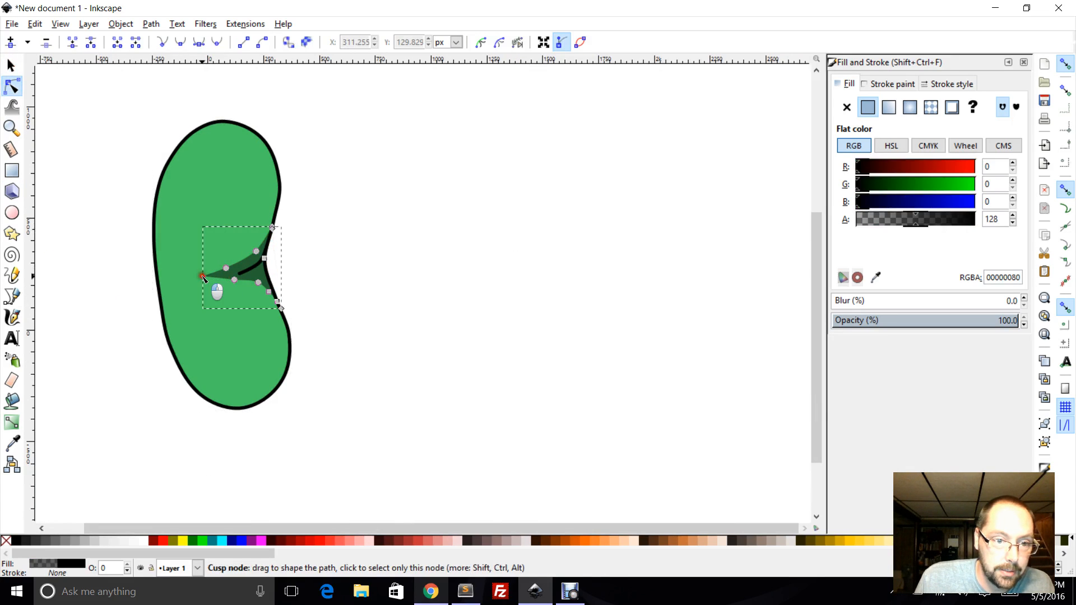
drag(204, 278, 228, 276)
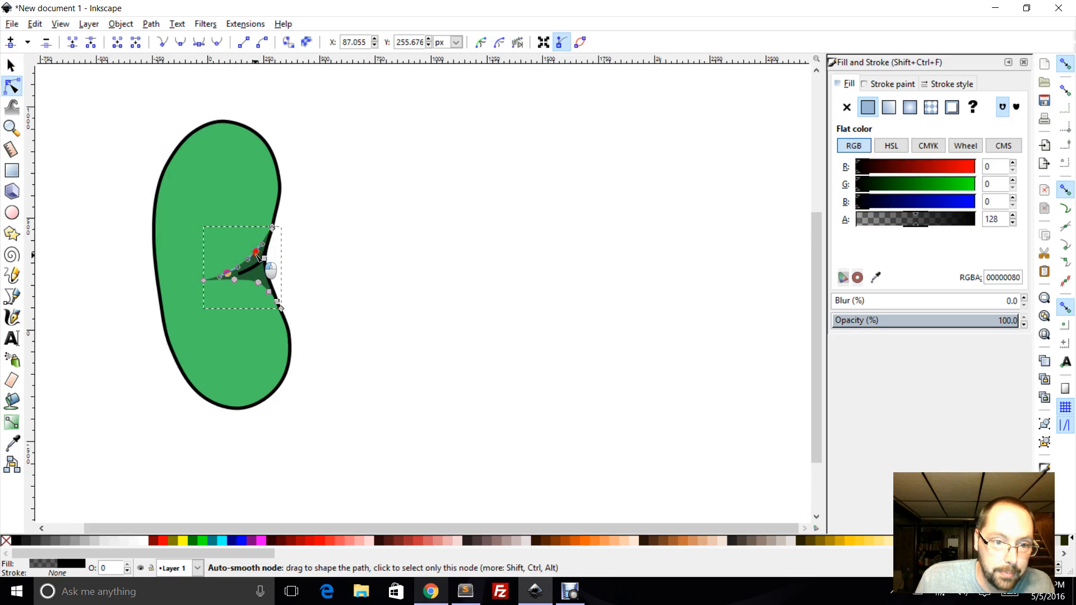
drag(258, 257, 258, 260)
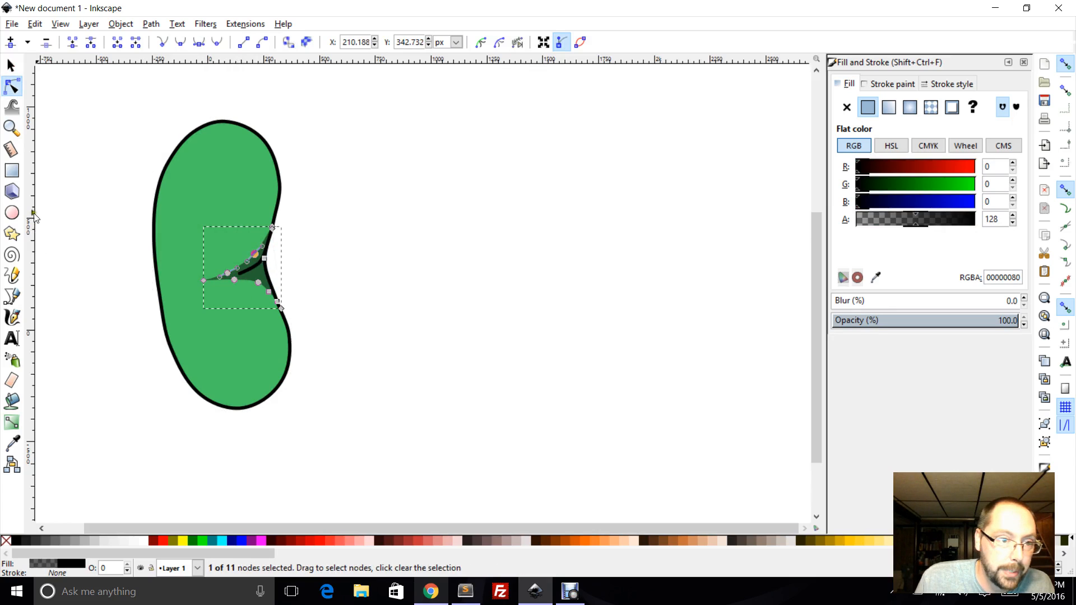
click(11, 128)
drag(191, 220, 328, 340)
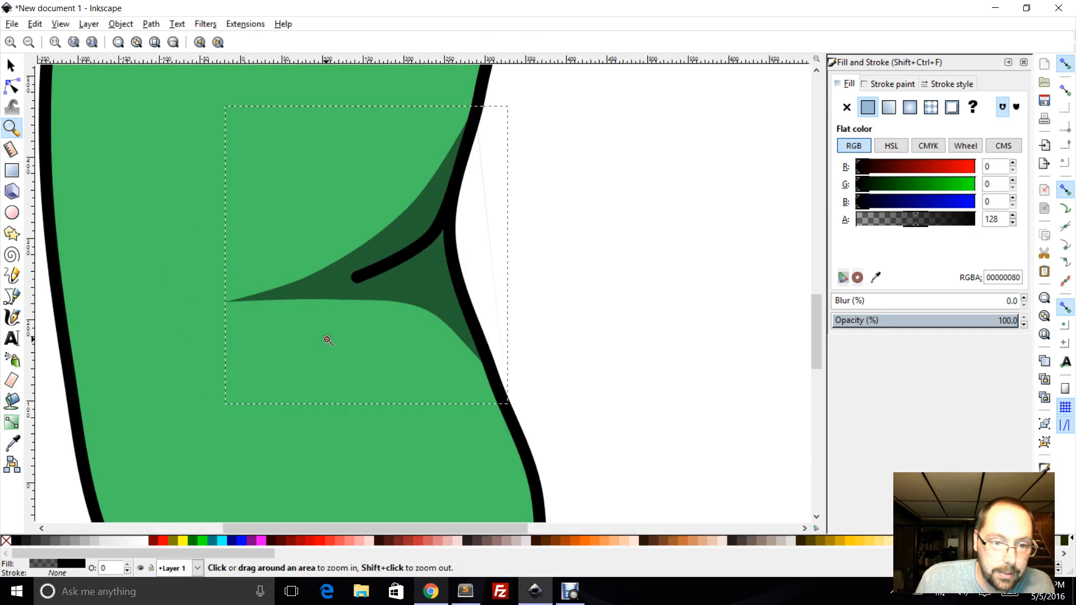
scroll(333, 295, down, 4)
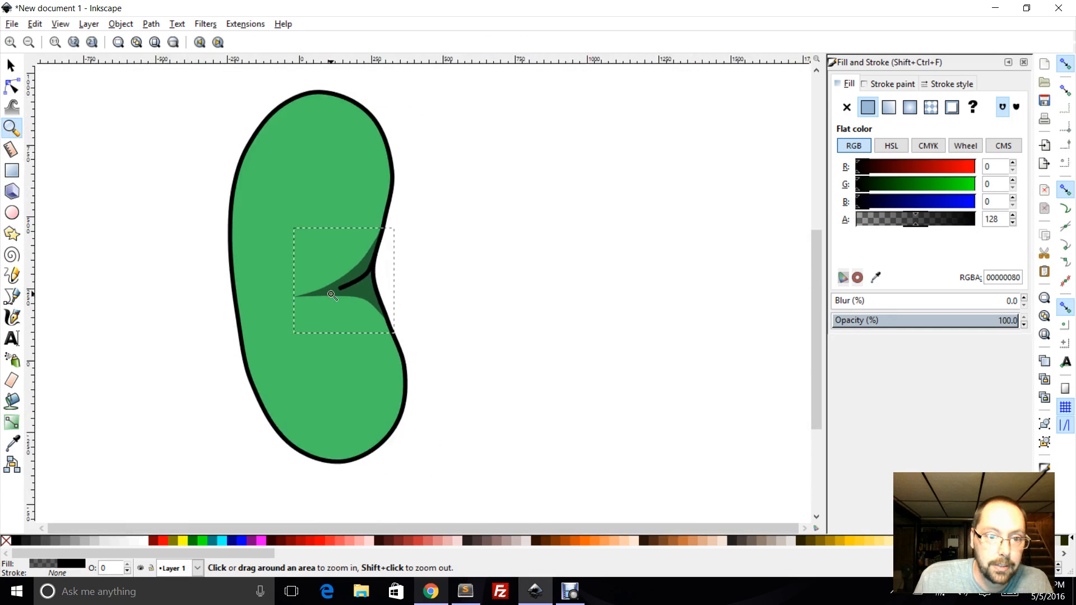
click(12, 65)
click(72, 149)
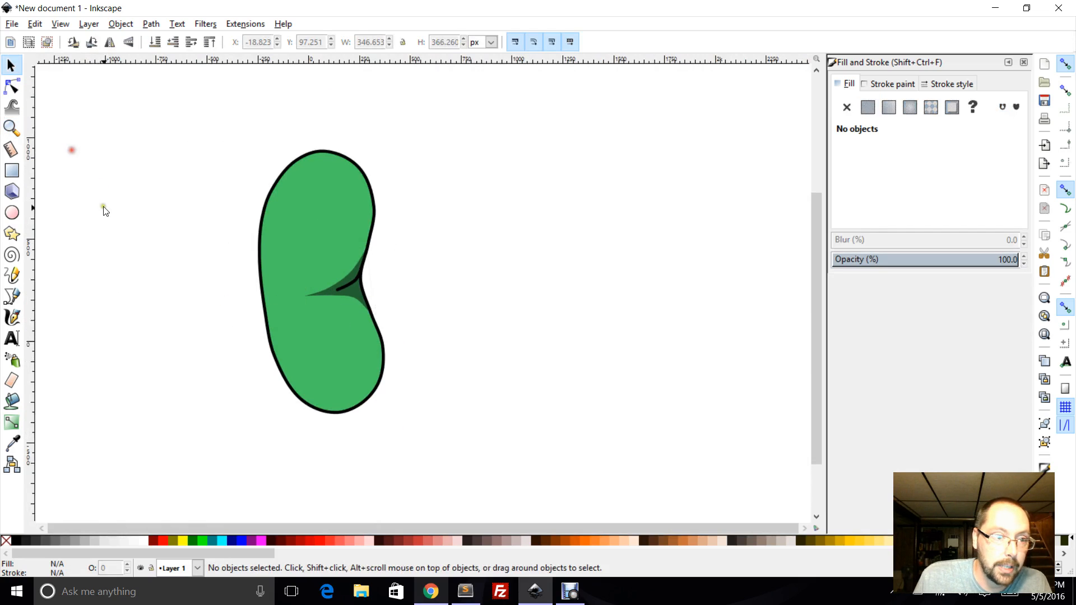
Draw the inner edge of a shadow across the bean's lower end, from its left outline around to the right outline below the crease
click(11, 128)
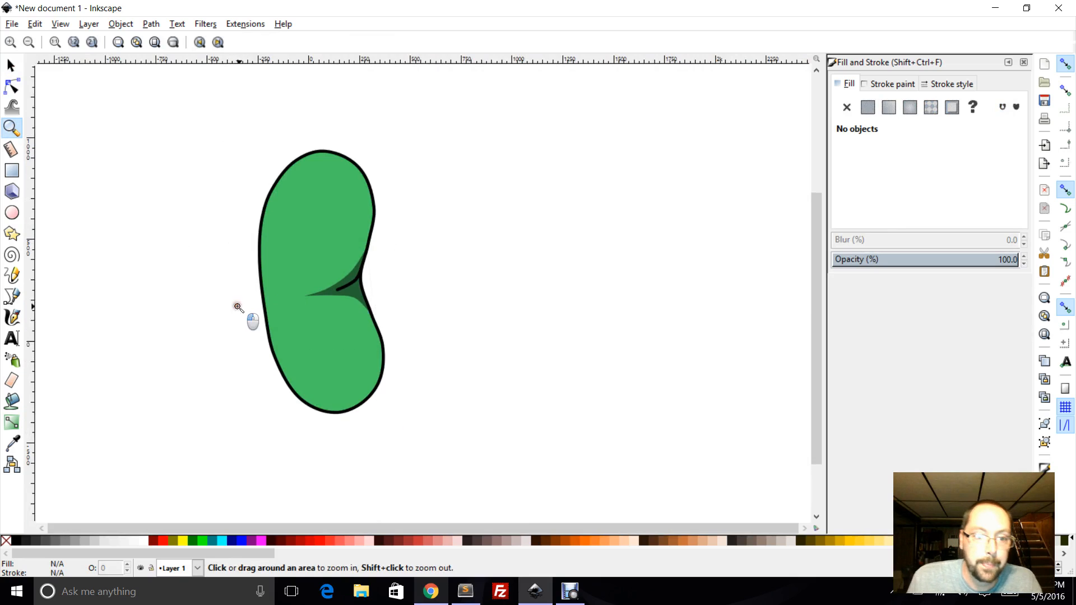
drag(238, 307, 439, 444)
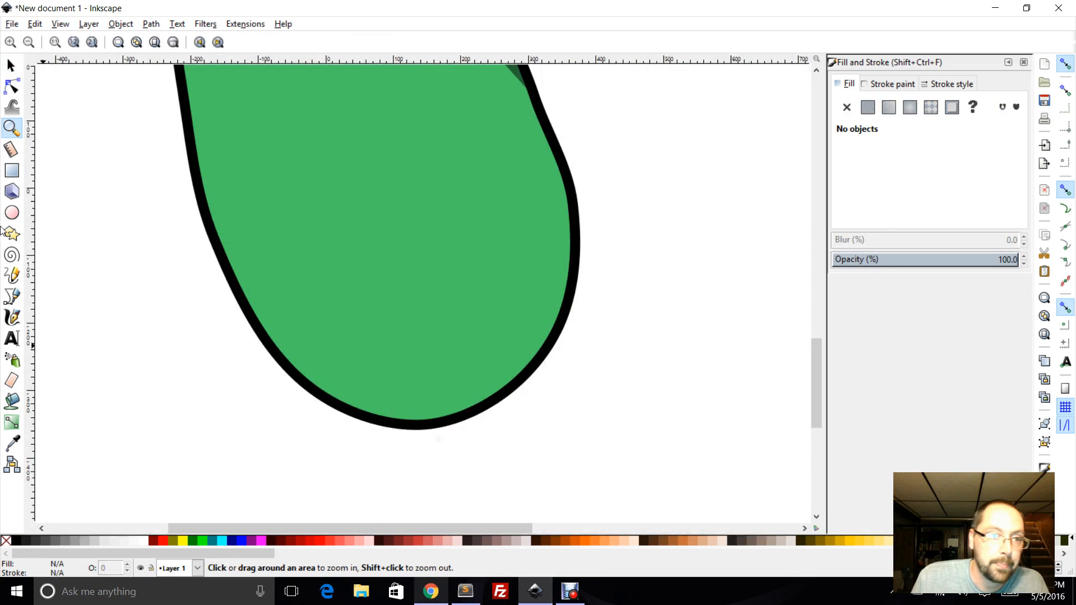
click(17, 294)
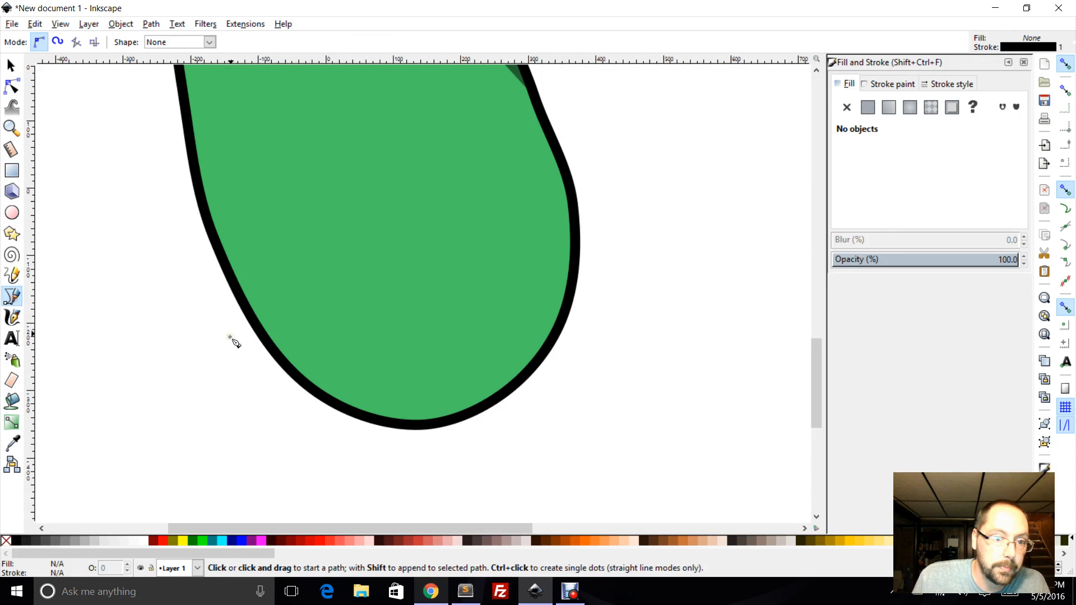
click(245, 307)
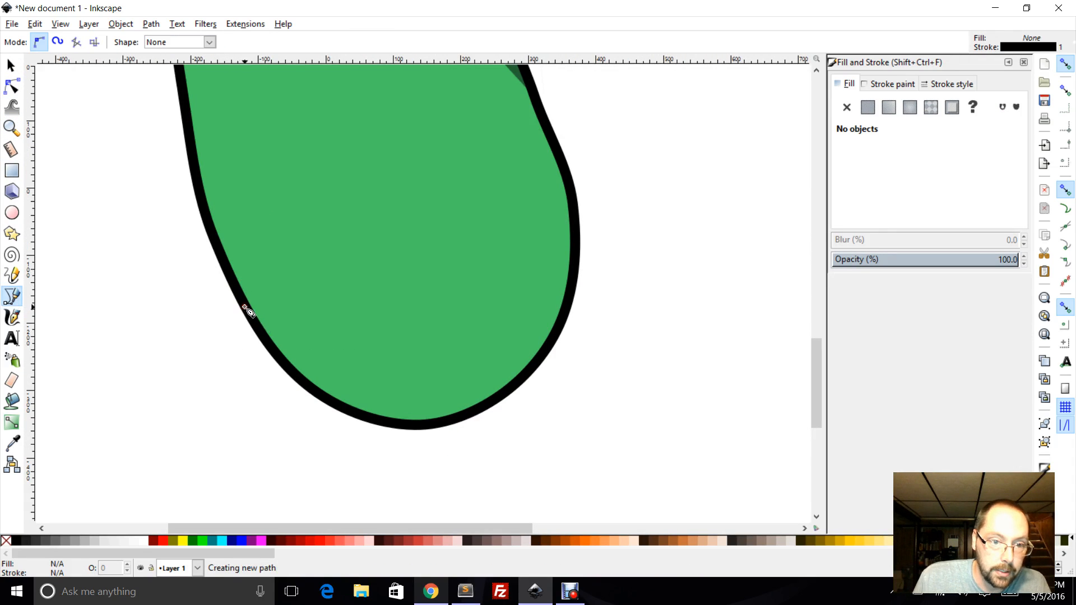
click(309, 354)
click(399, 376)
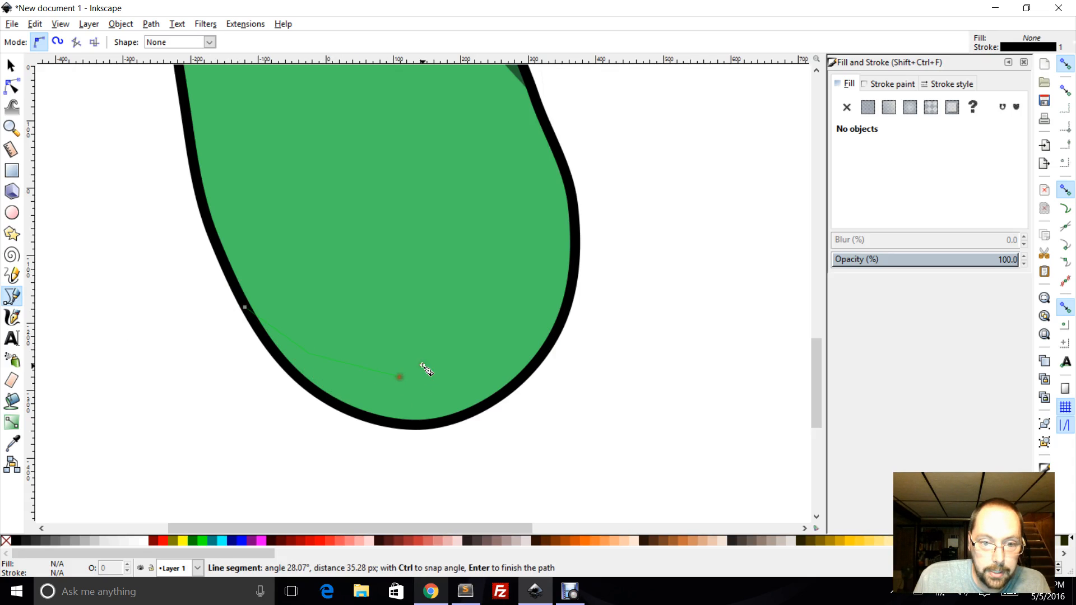
click(476, 341)
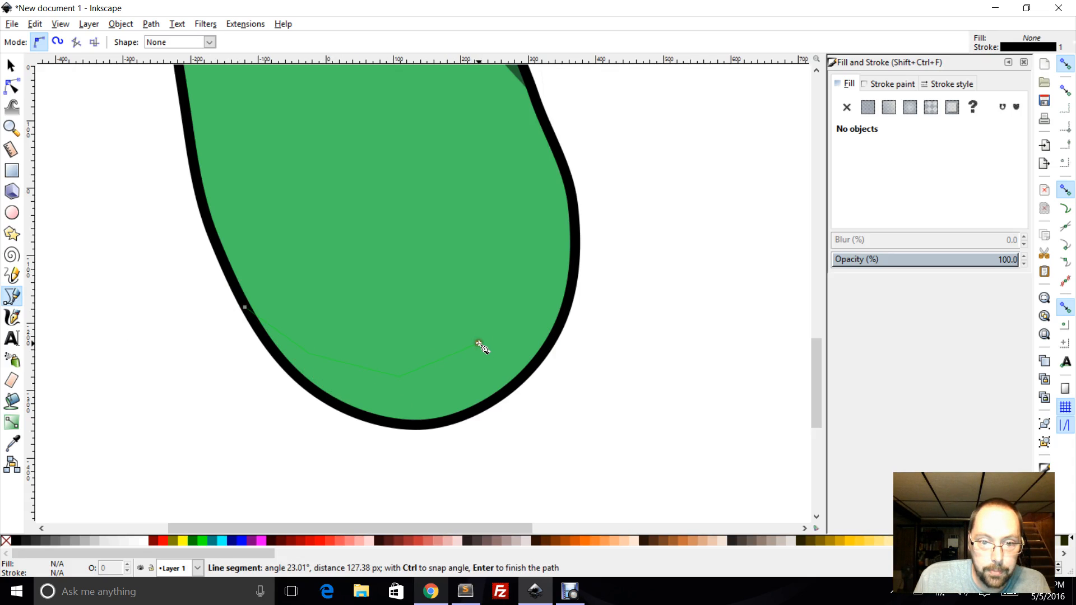
click(514, 264)
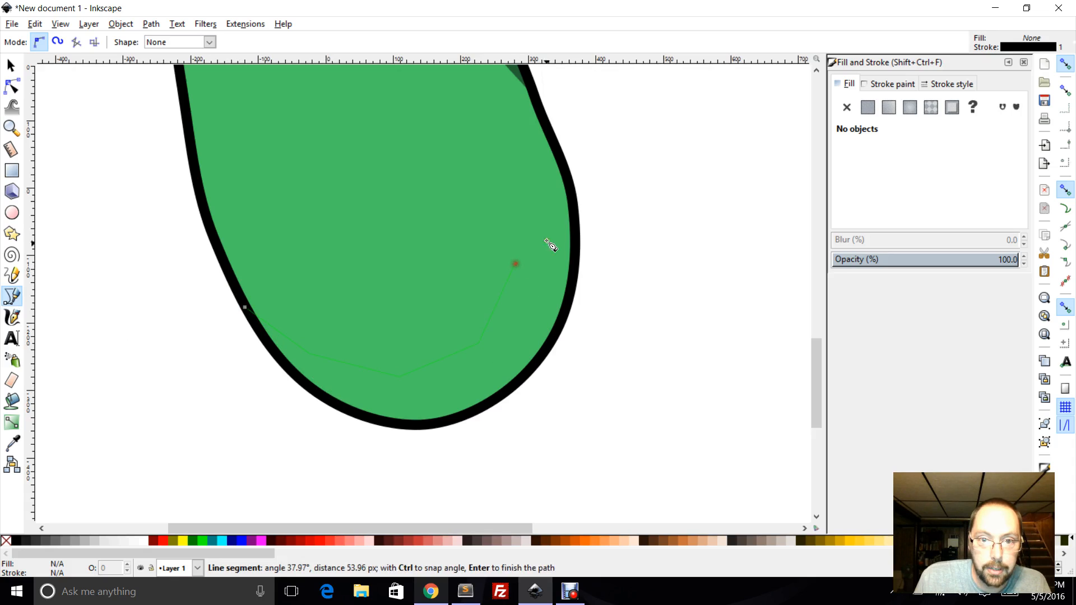
click(542, 122)
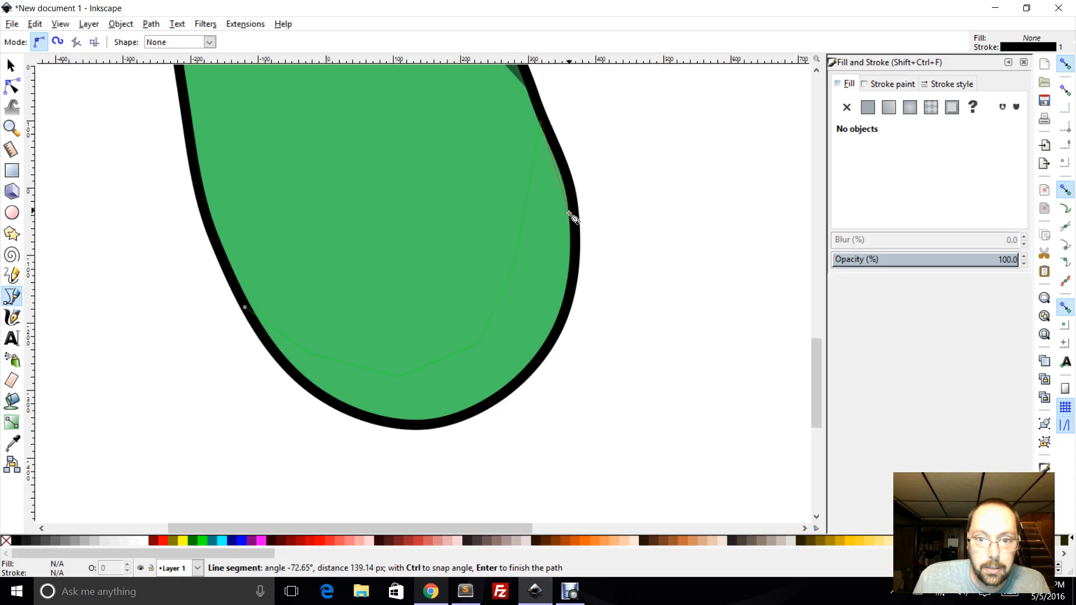
Trace the shadow path back along the bean's black outline around the bottom and close it at its starting node
click(569, 188)
click(576, 259)
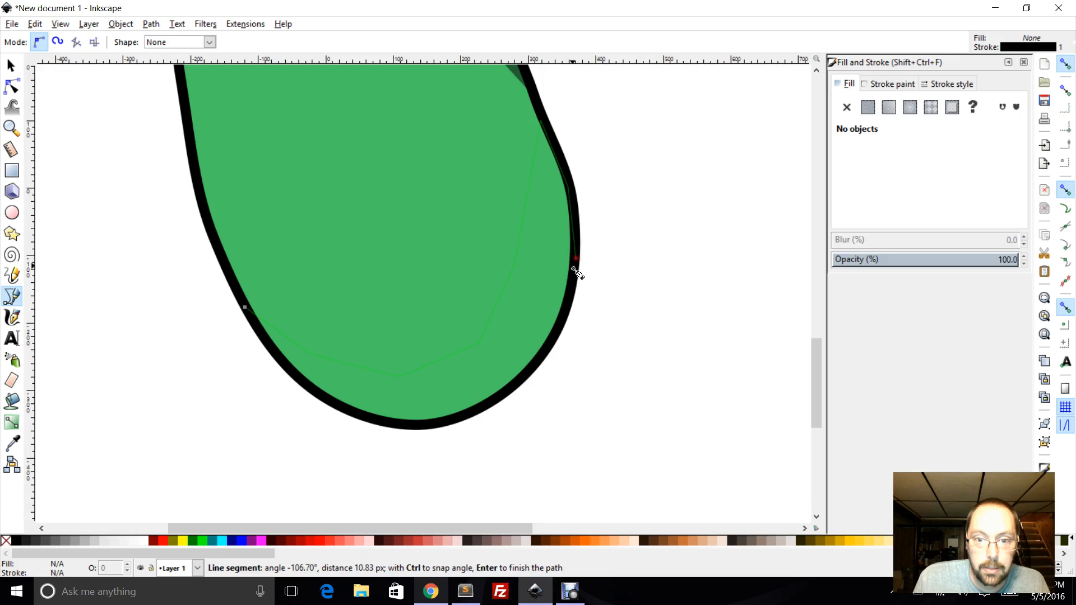
click(551, 349)
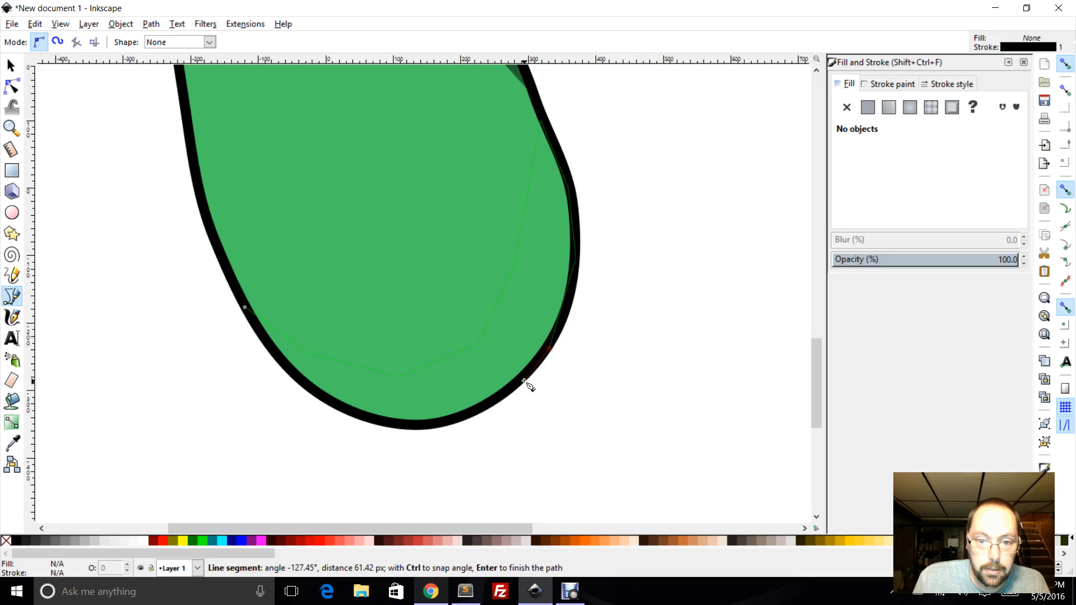
click(471, 414)
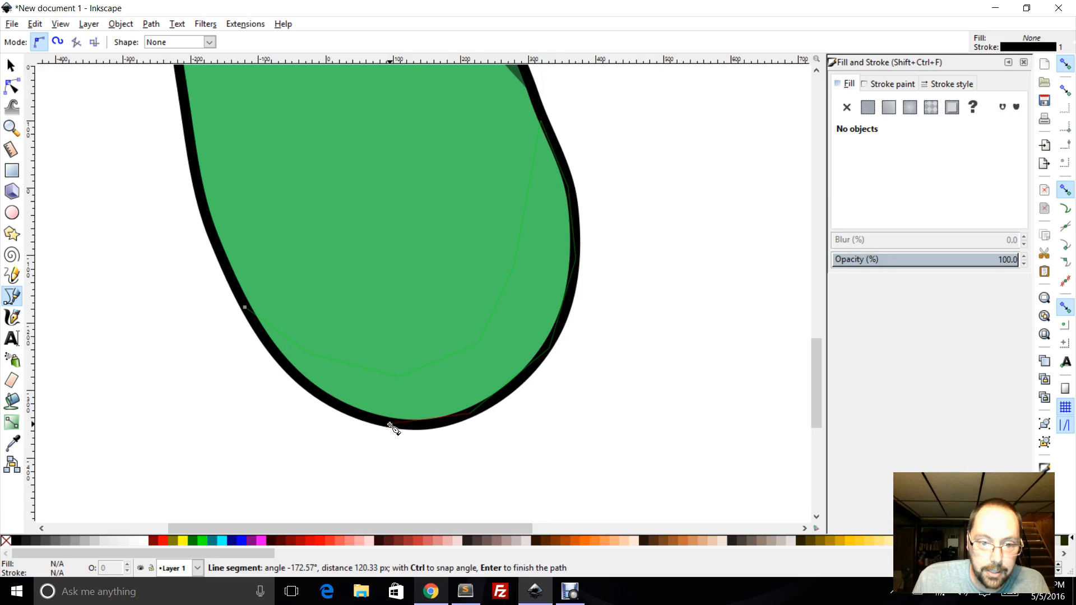
click(349, 414)
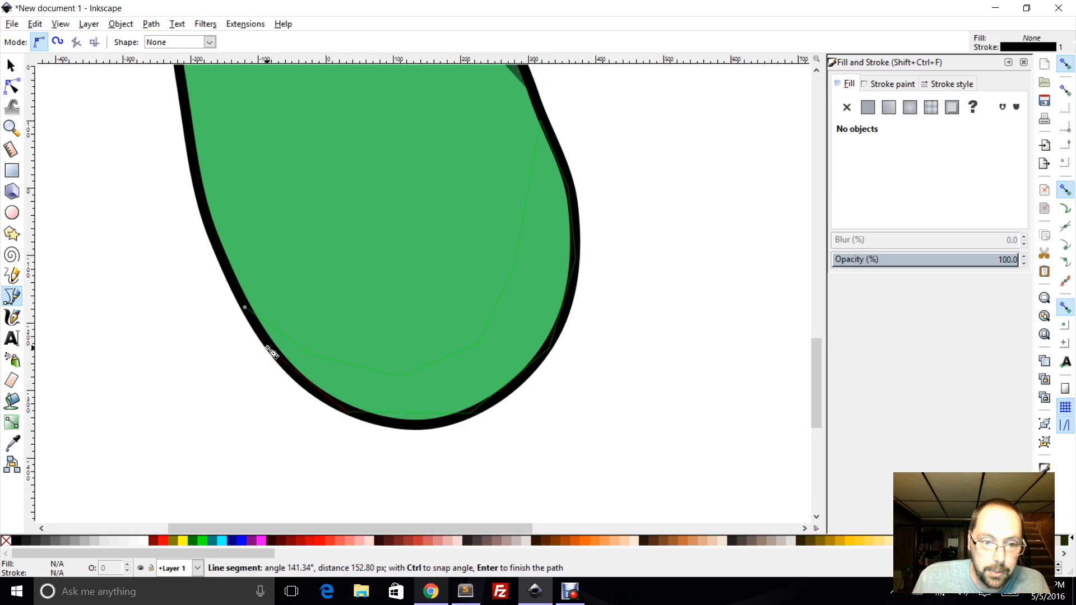
click(246, 309)
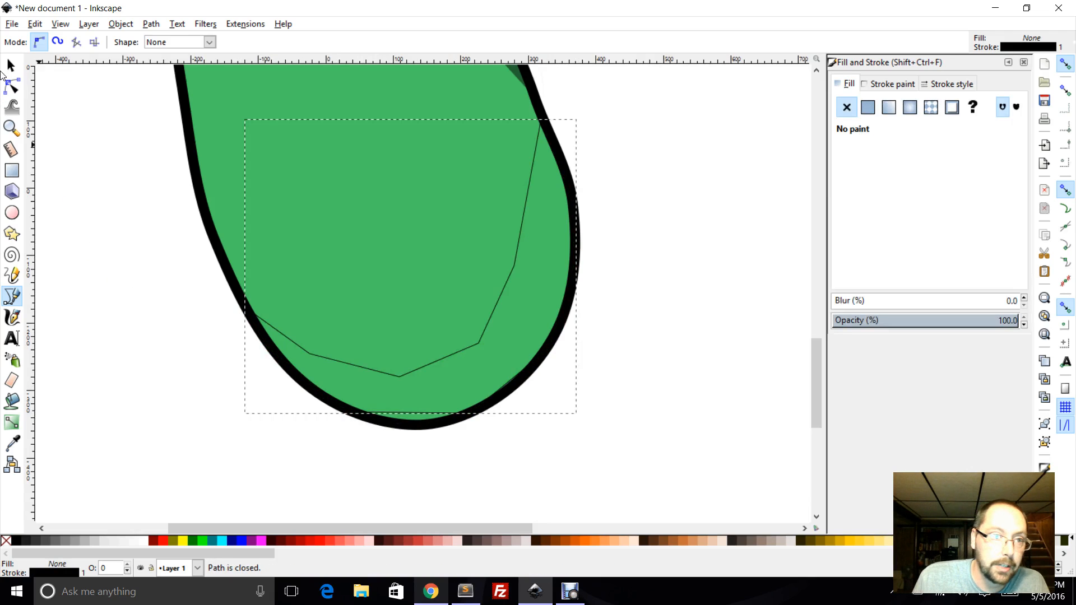
Make all nodes of the lower shadow path auto-smooth except the two corner nodes at its ends
click(12, 87)
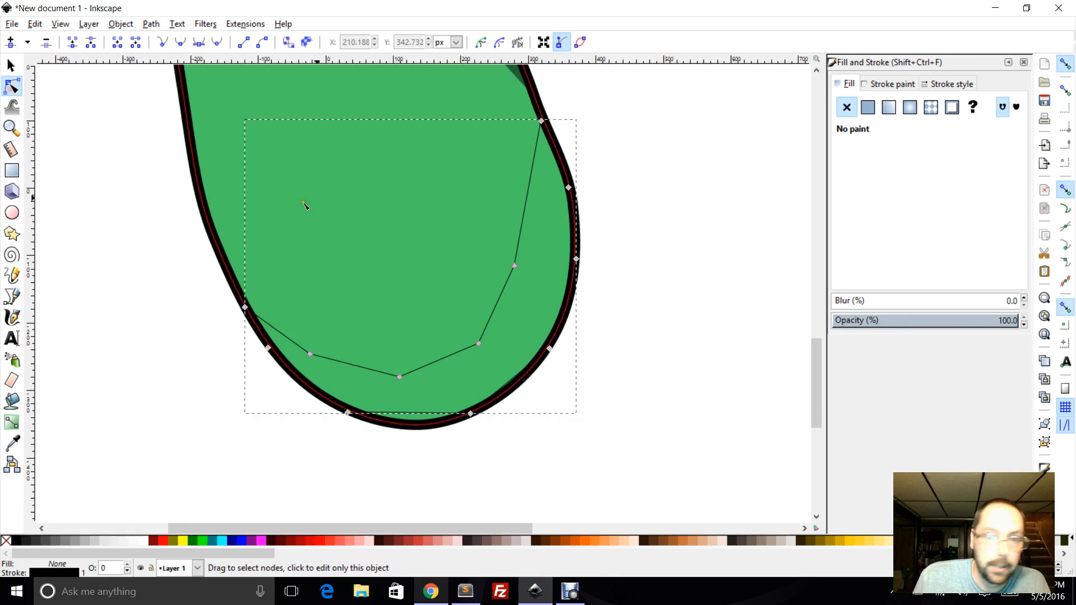
drag(603, 155, 256, 476)
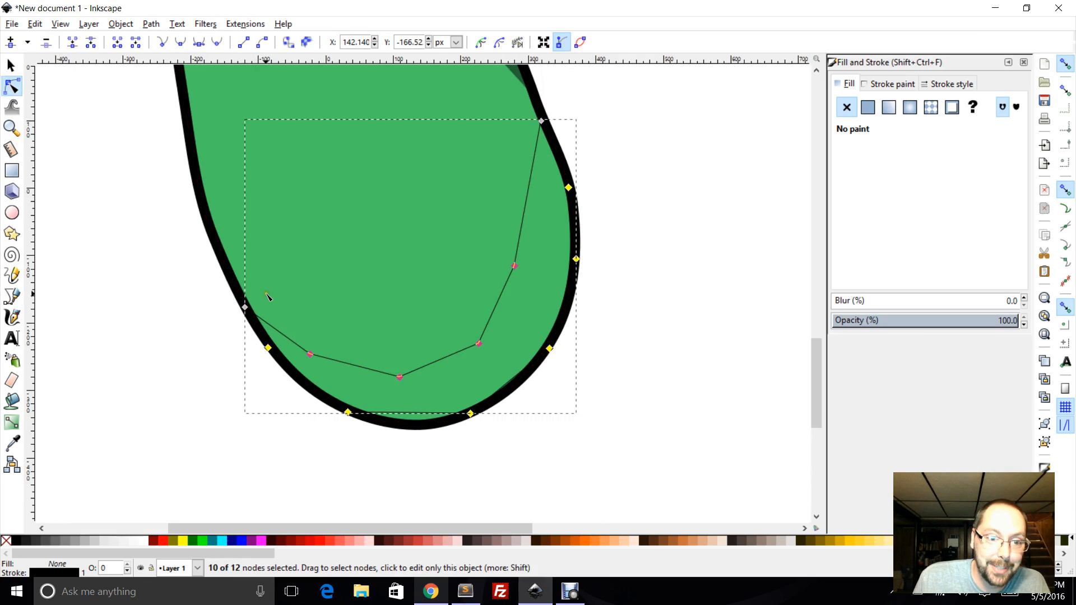
click(217, 43)
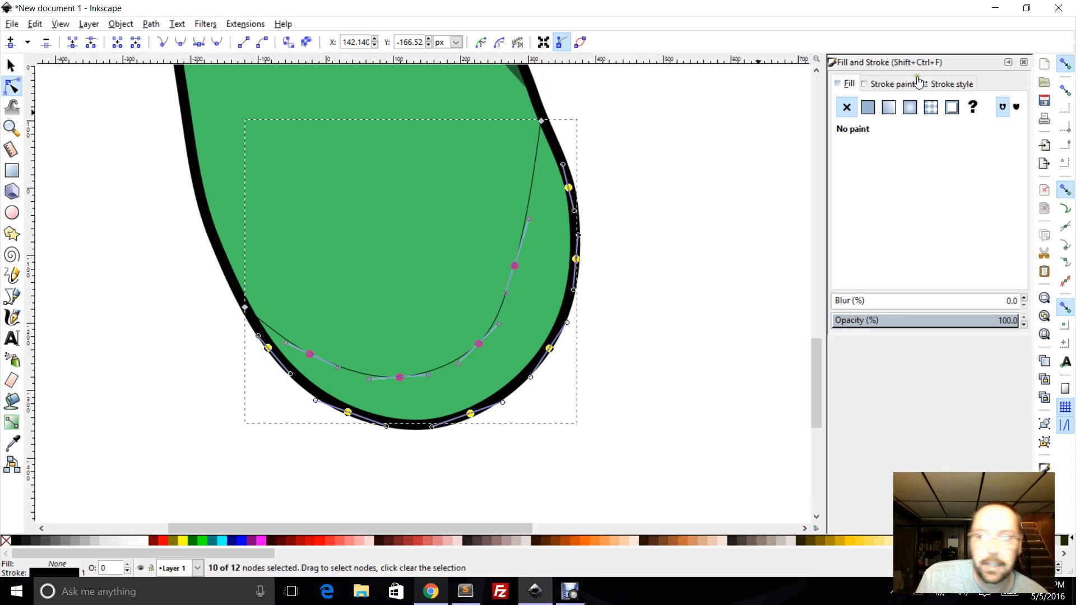
Remove the lower shadow's stroke and fill it with flat black at alpha 128
click(898, 86)
click(846, 107)
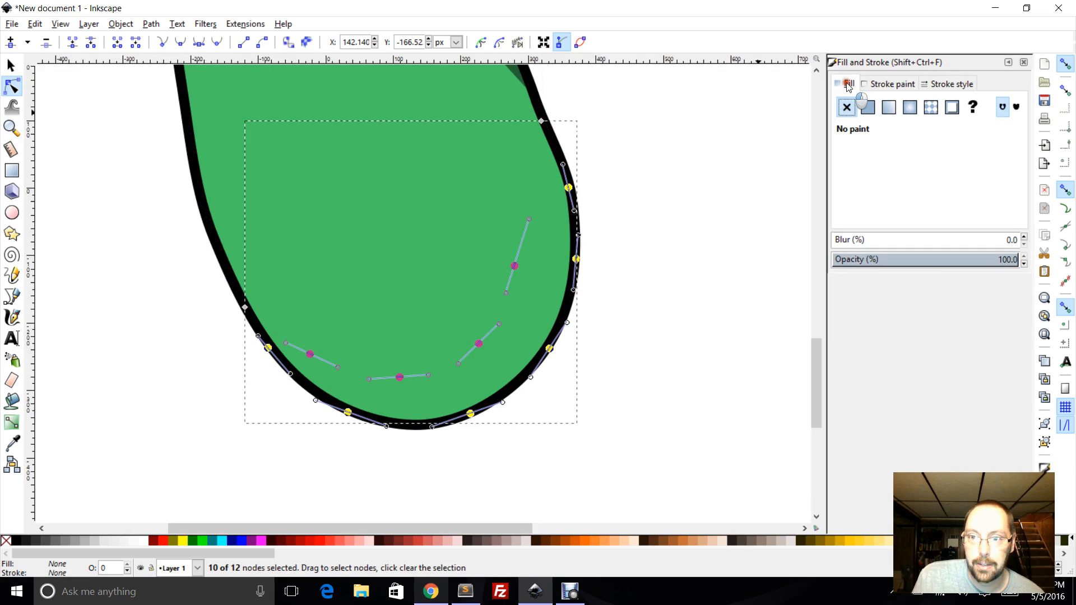
click(864, 110)
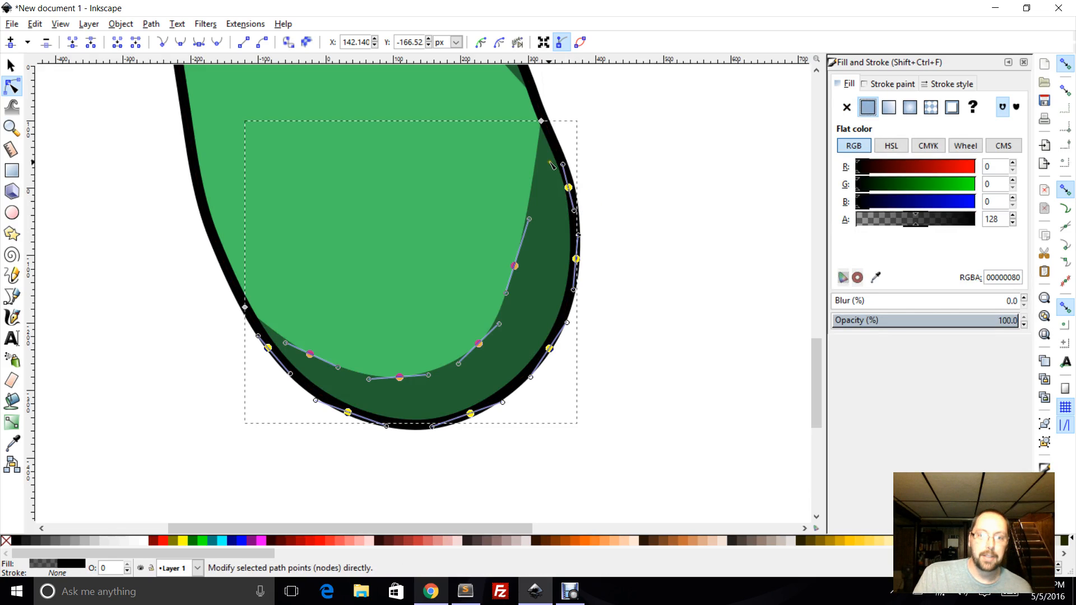
Insert an auto-smooth node on the upper right of the shadow's inner edge and shift it slightly toward the bean's outline
click(530, 205)
click(528, 203)
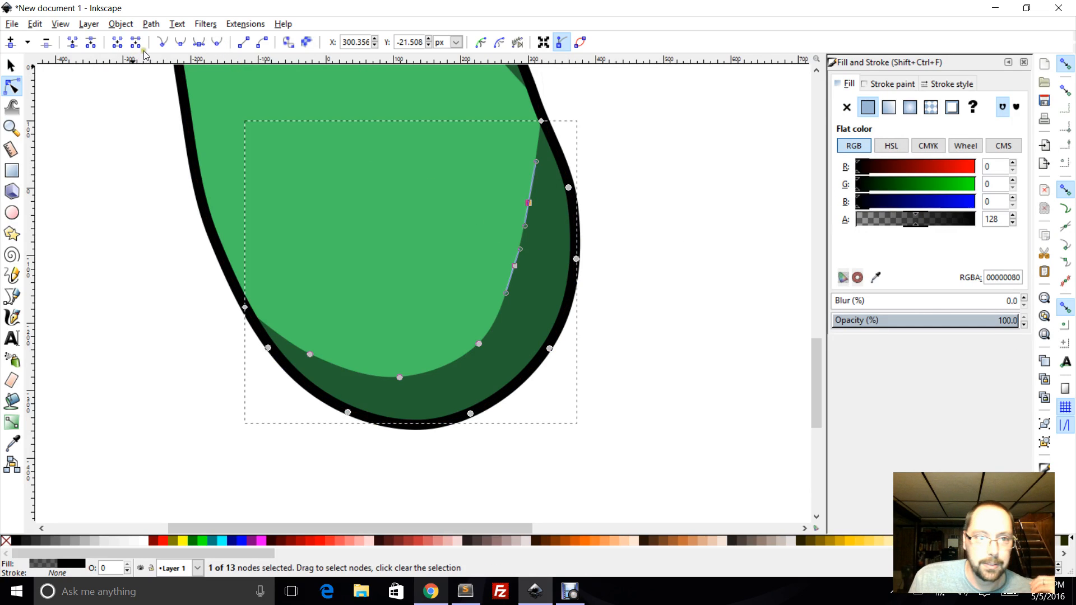
click(217, 42)
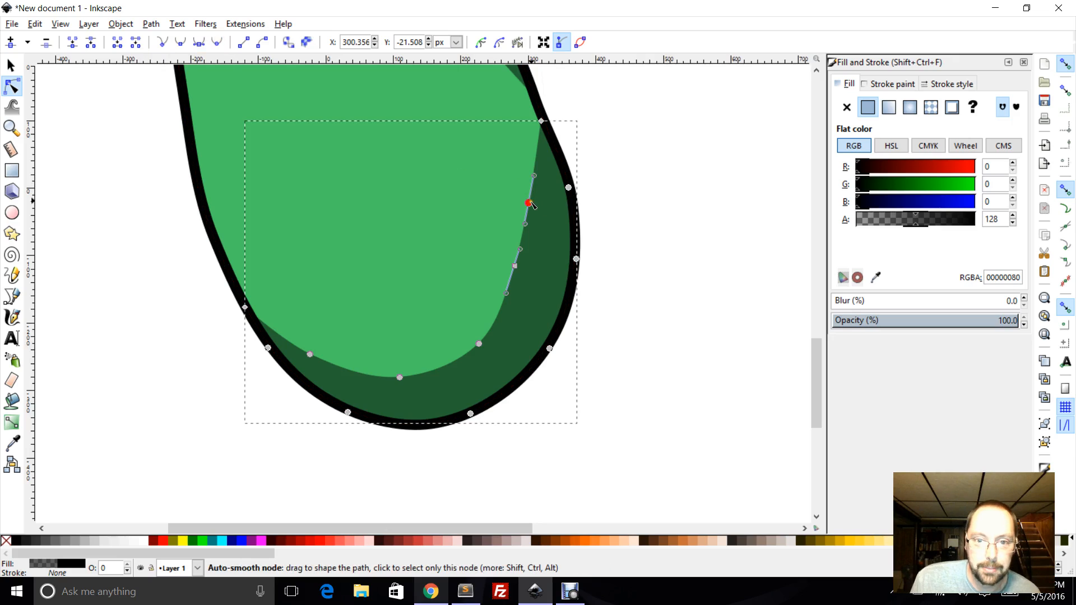
drag(531, 205, 537, 206)
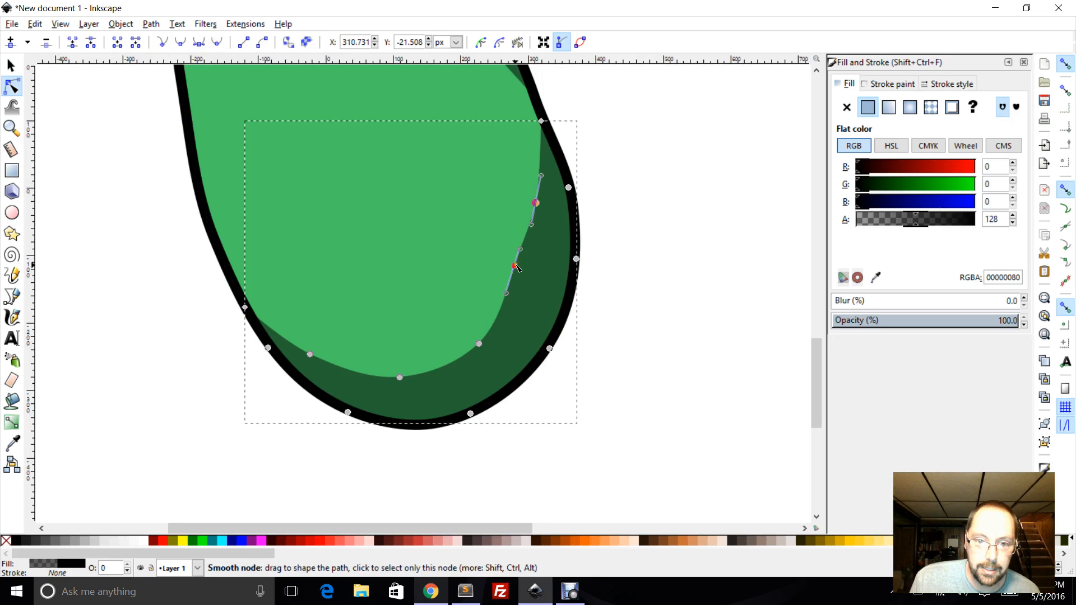
Move the next node down the shadow's inner edge slightly outward, make it auto-smooth, and deselect the finished shadow
mouse_move(516, 268)
mouse_down()
mouse_move(538, 283)
mouse_move(533, 292)
mouse_up()
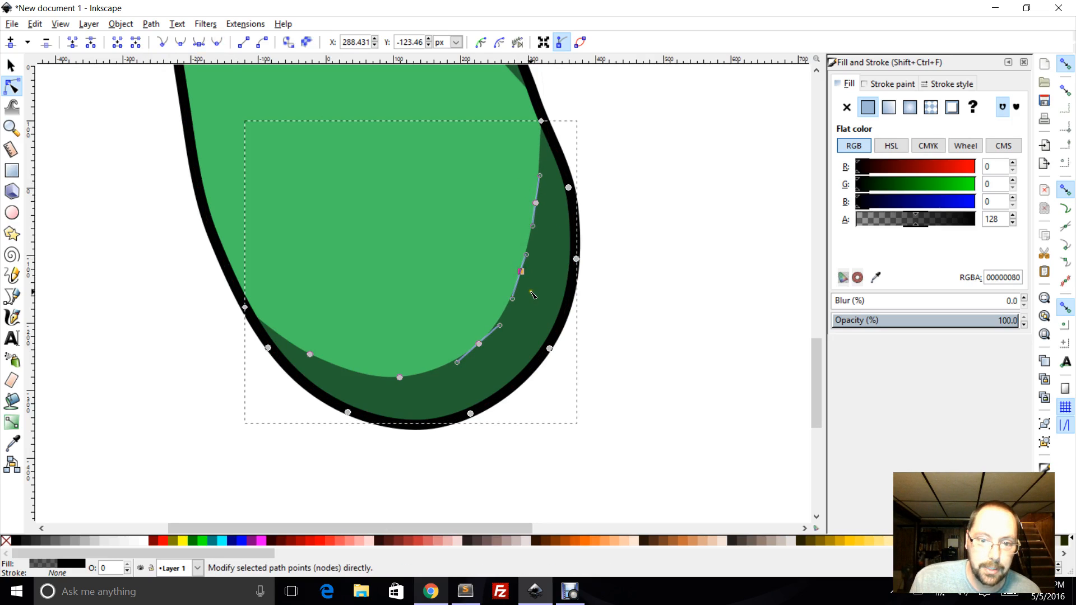
click(230, 38)
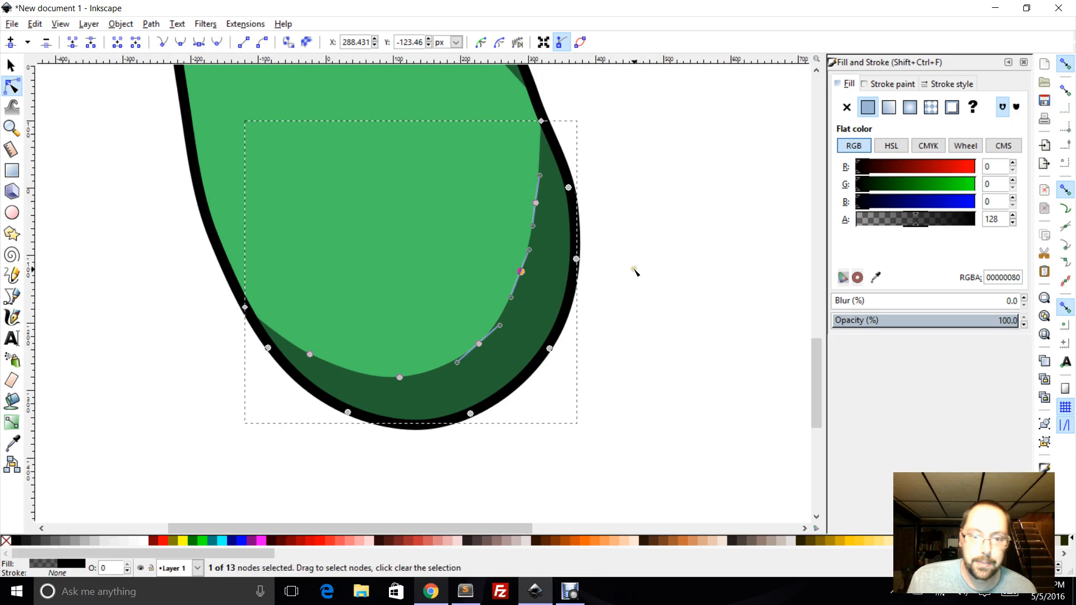
scroll(661, 236, down, 3)
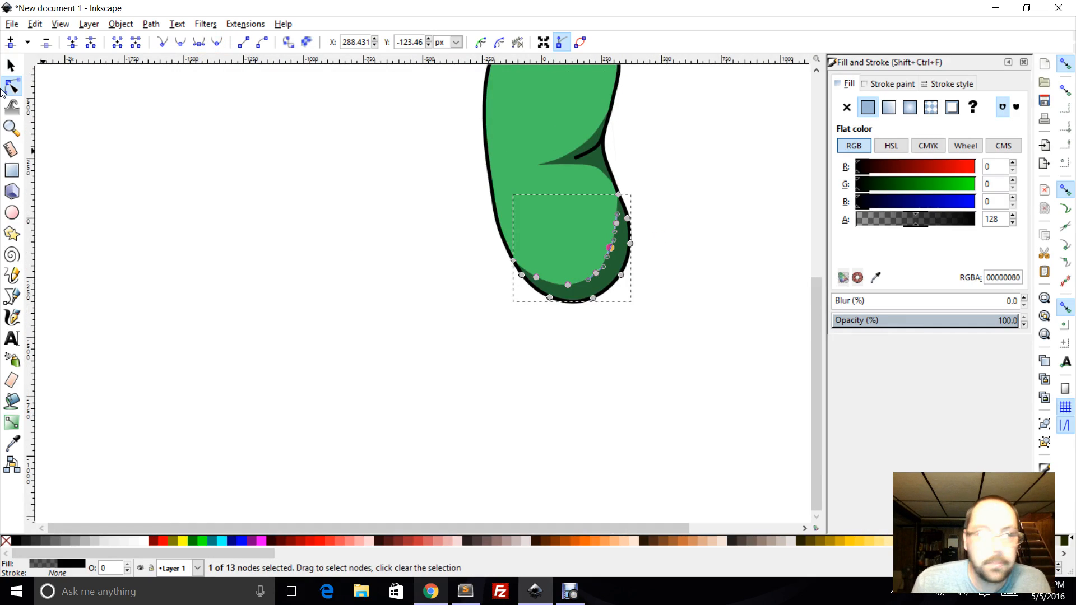
click(10, 65)
drag(427, 192, 295, 308)
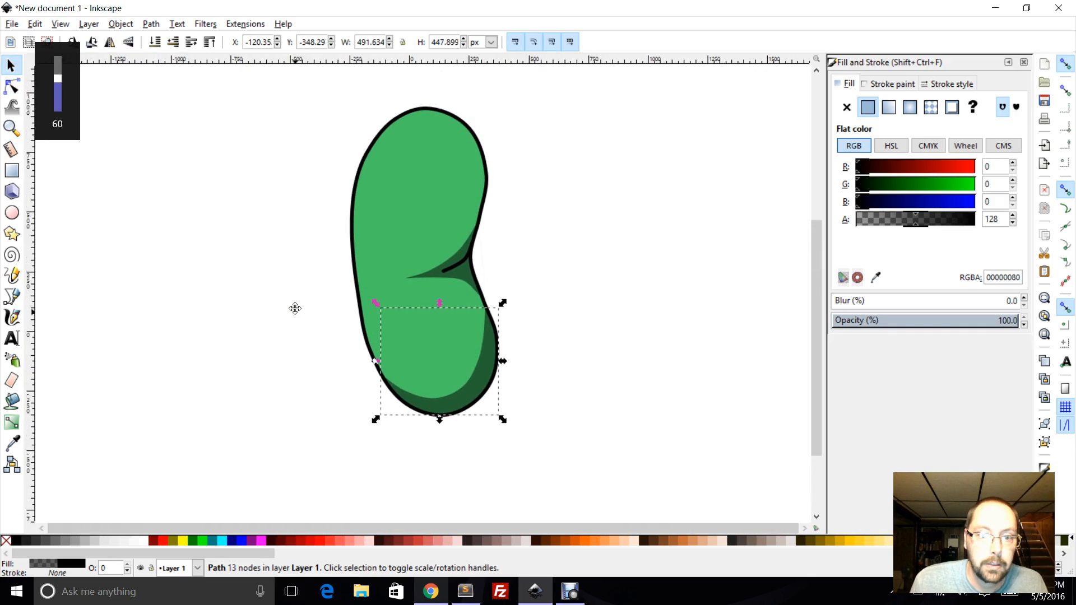
click(184, 143)
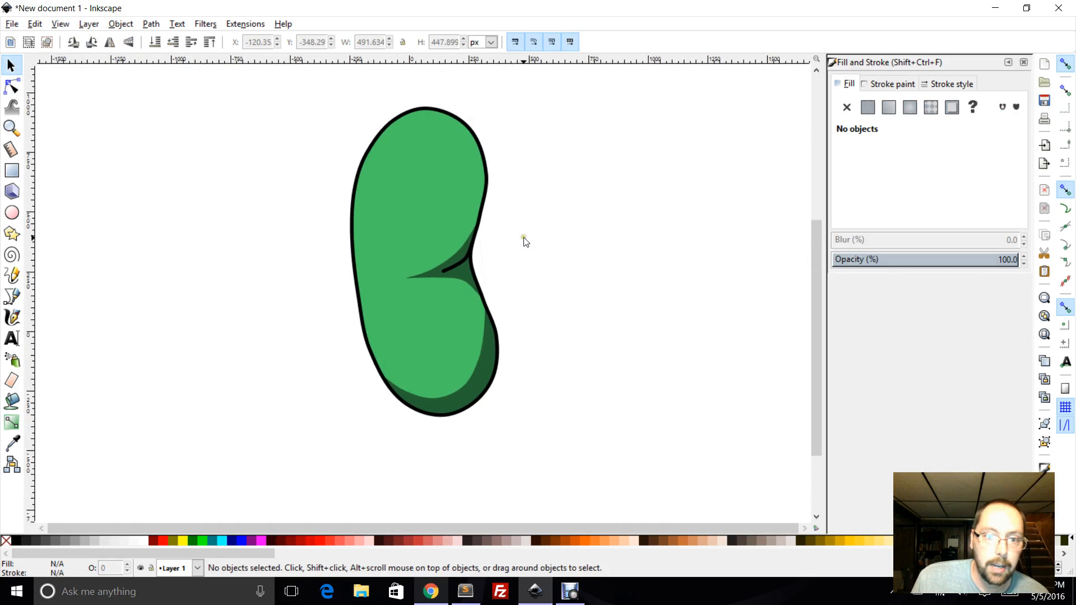
Consult the cartoon expressions image in Chrome, and draw an upright eye ellipse, about 217 by 311 px with a solid black outline, on the bean's upper half
click(12, 213)
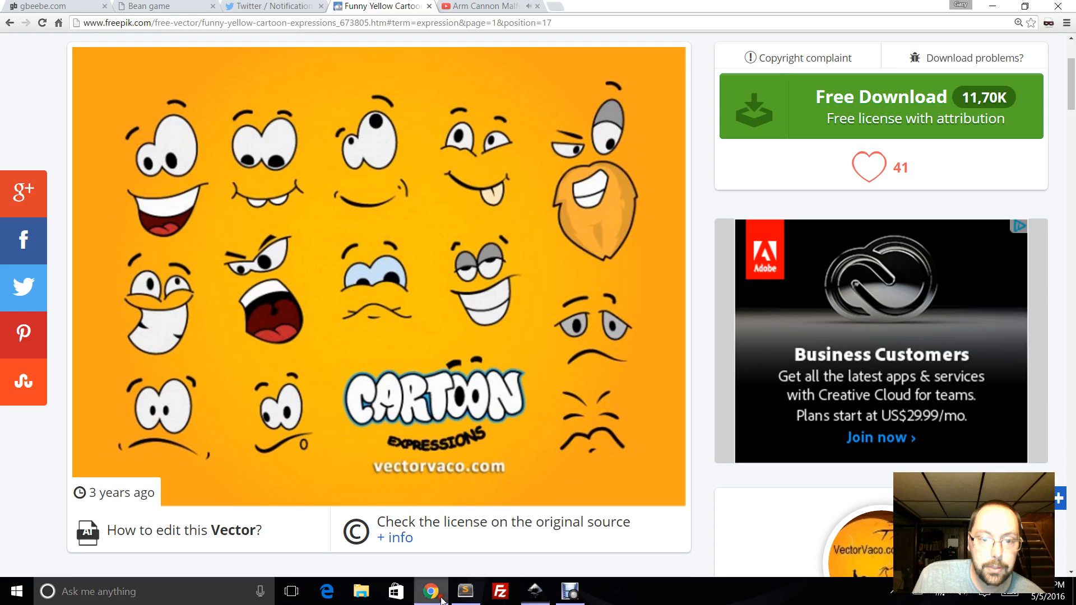
click(430, 591)
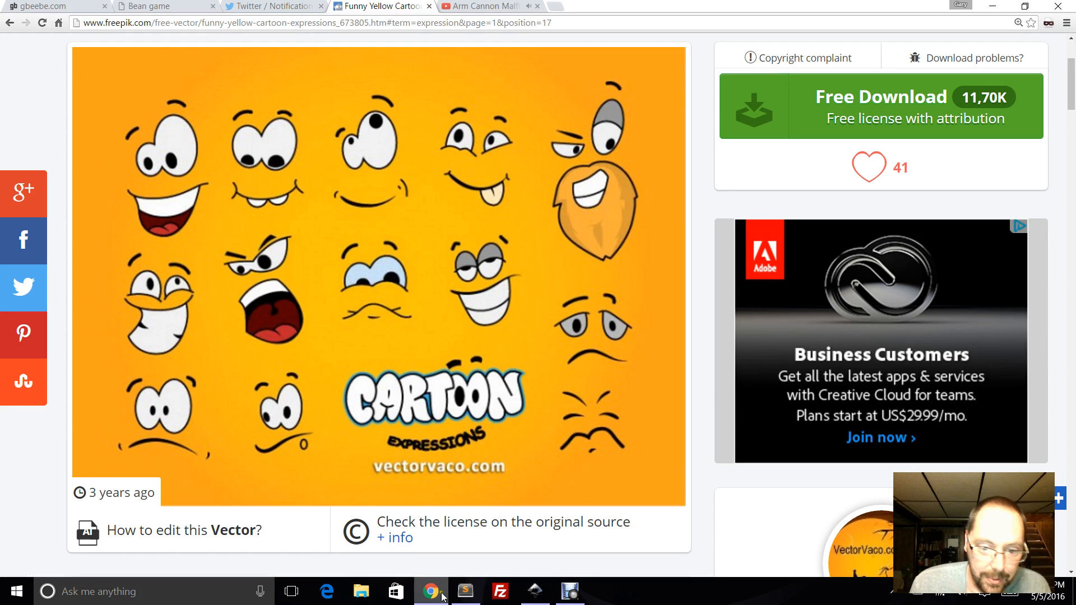
click(535, 591)
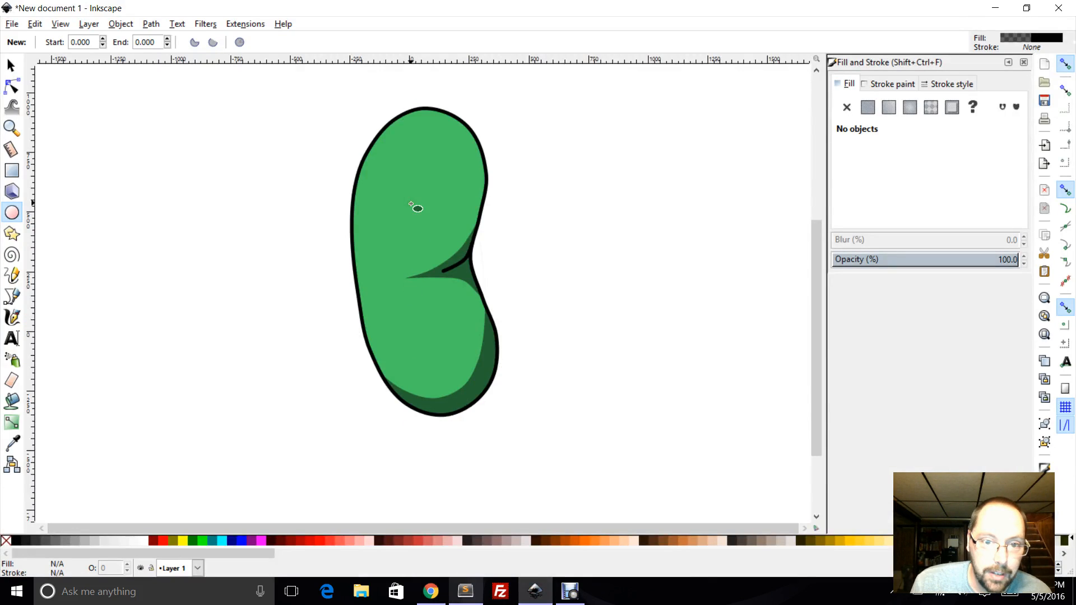
drag(407, 153, 457, 225)
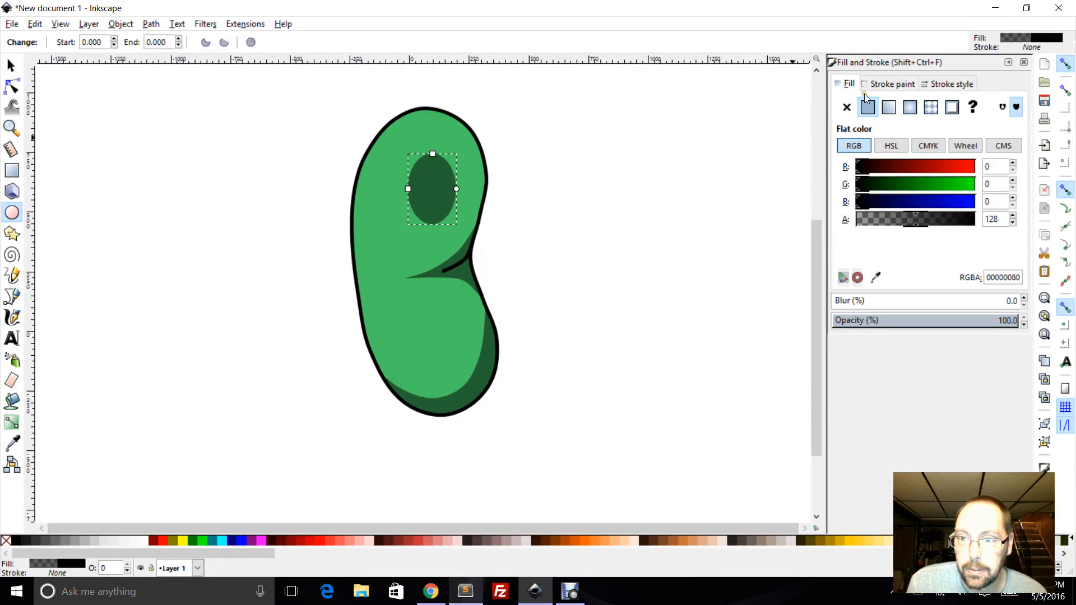
click(891, 83)
click(867, 107)
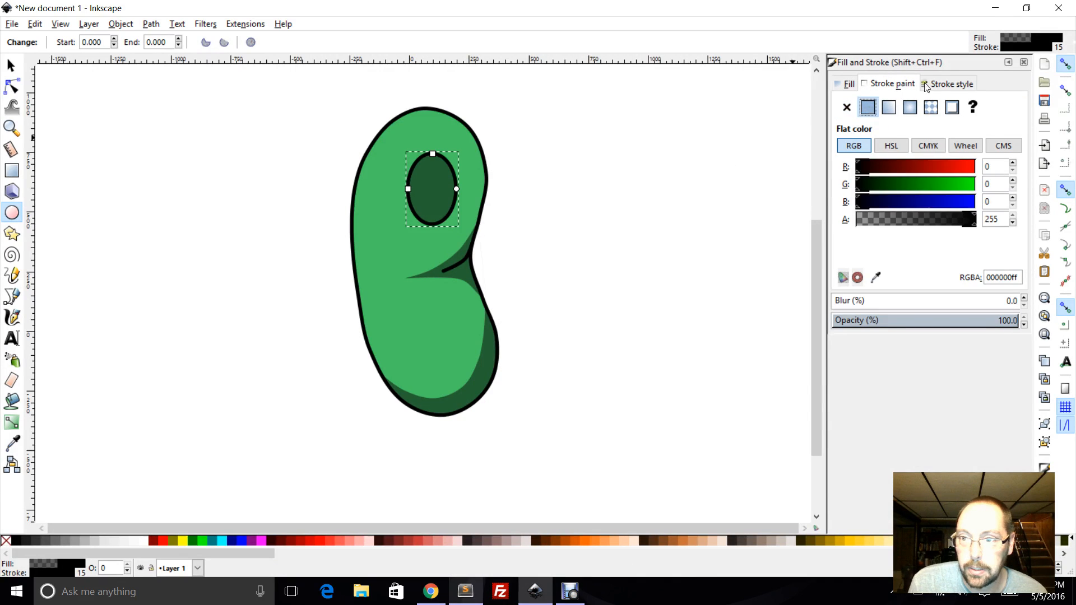
click(951, 84)
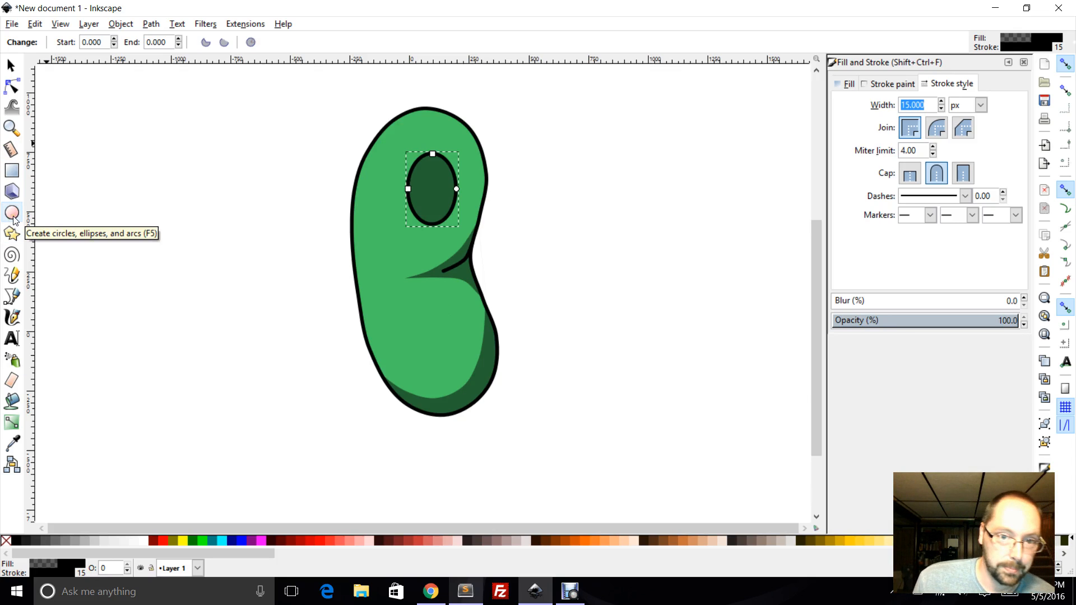
Check the eyes in the cartoon expressions image in Chrome again and return to Inkscape's selection tool
click(430, 591)
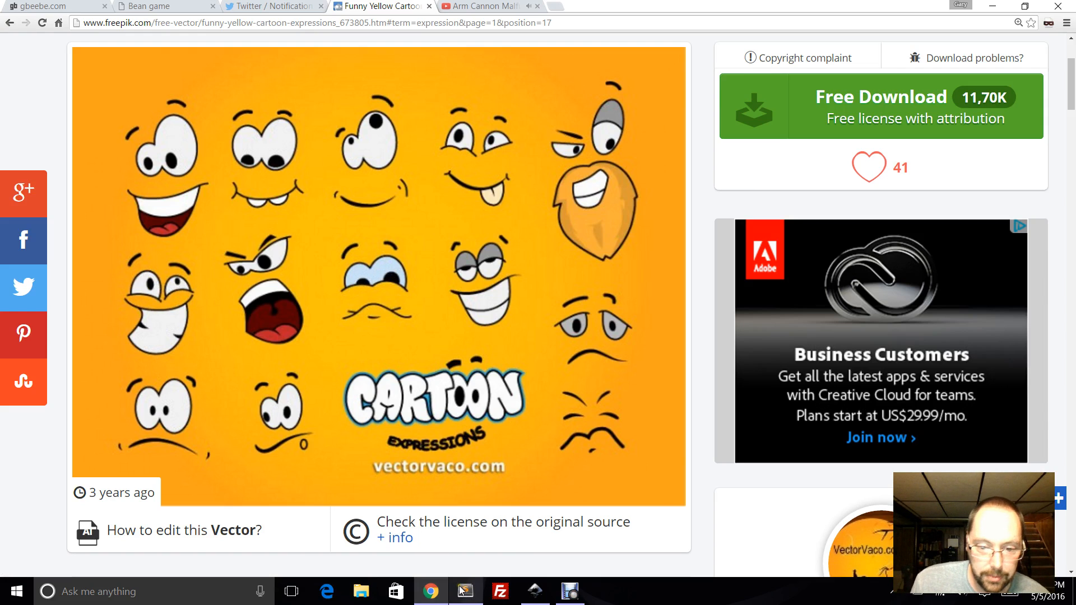
click(533, 591)
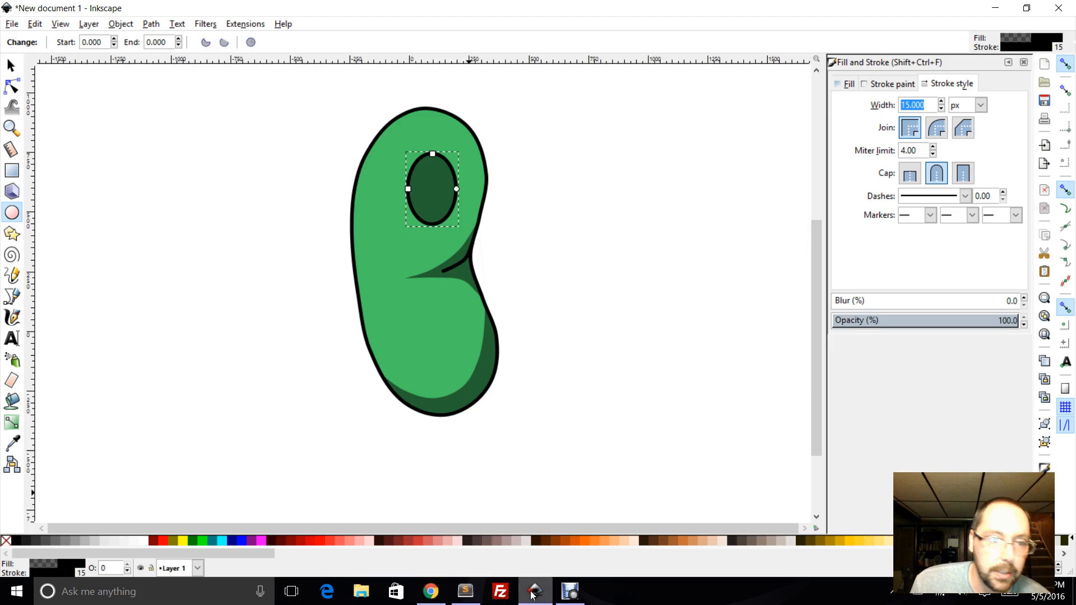
key(s)
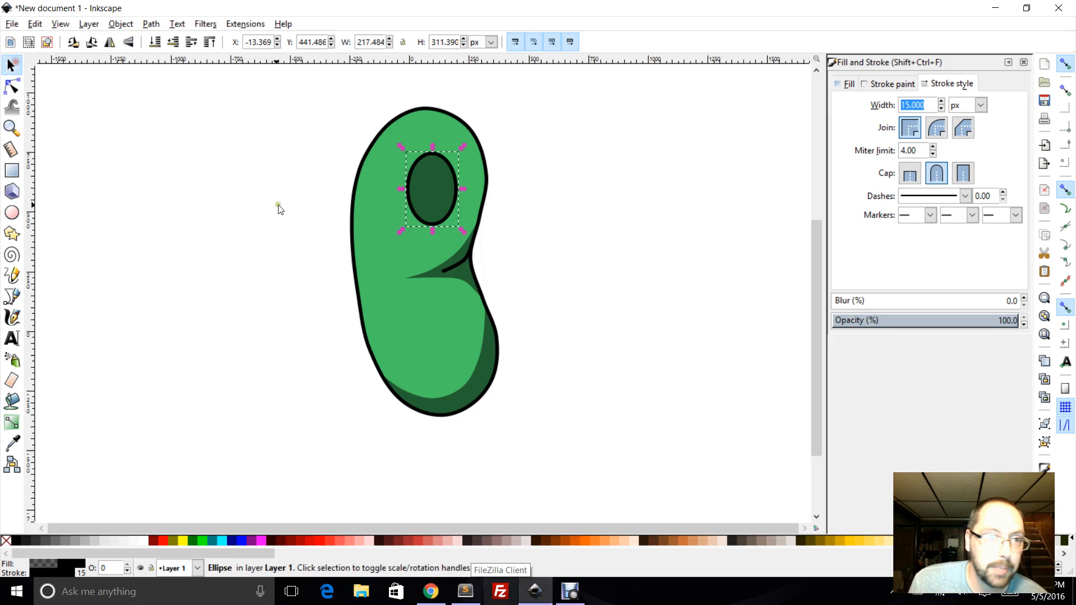
Enlarge the eye ellipse to about 291 by 385 px and tilt it slightly clockwise
drag(401, 229, 385, 247)
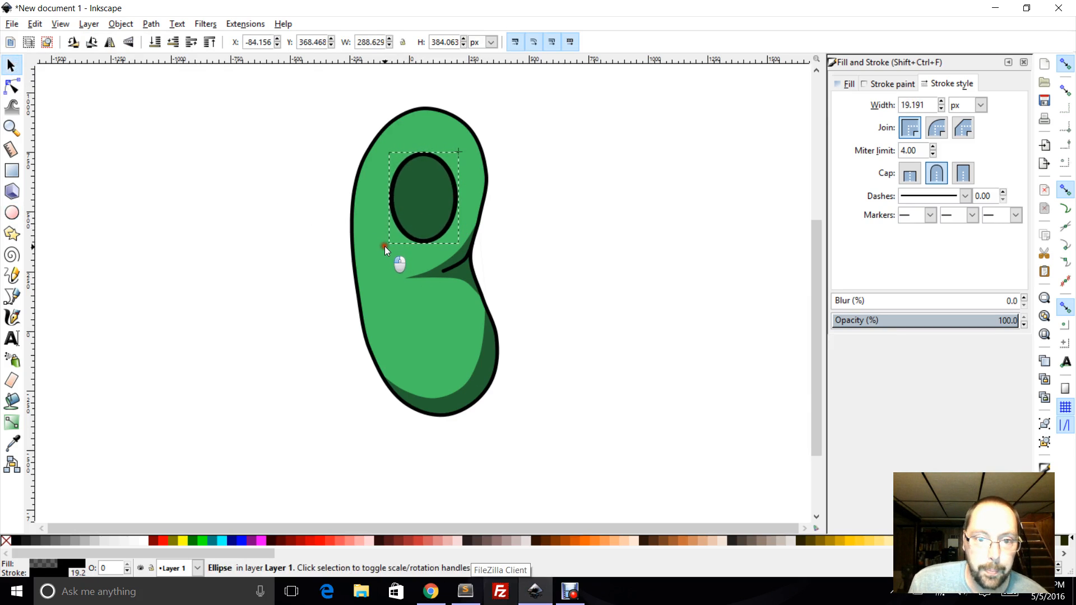
click(454, 243)
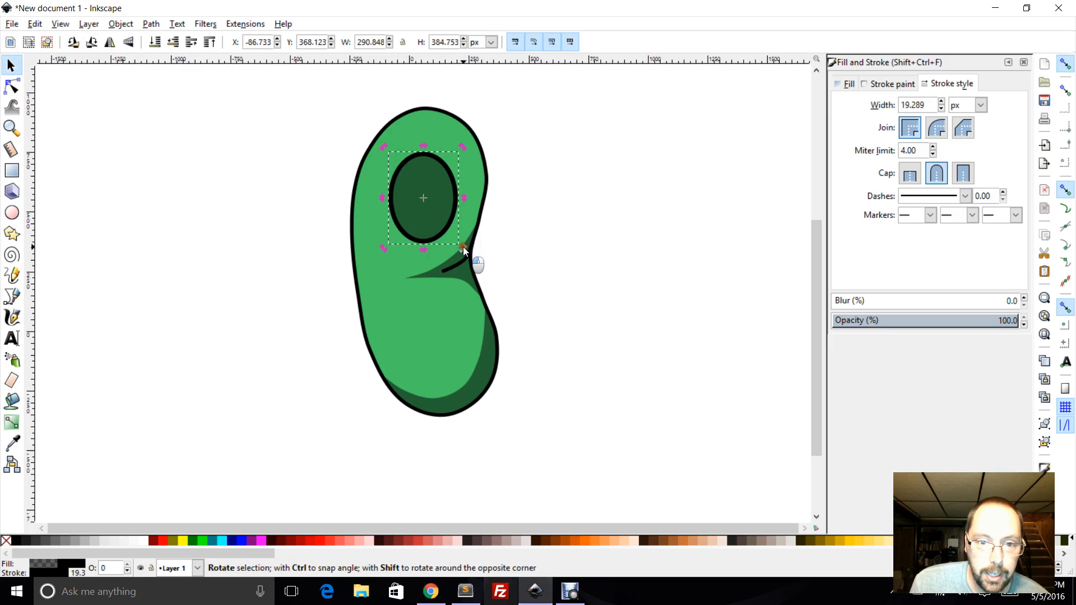
drag(463, 247, 442, 257)
Duplicate the tilted eye, move the copy beside the bean's upper right side, and flip it horizontally
right_click(428, 193)
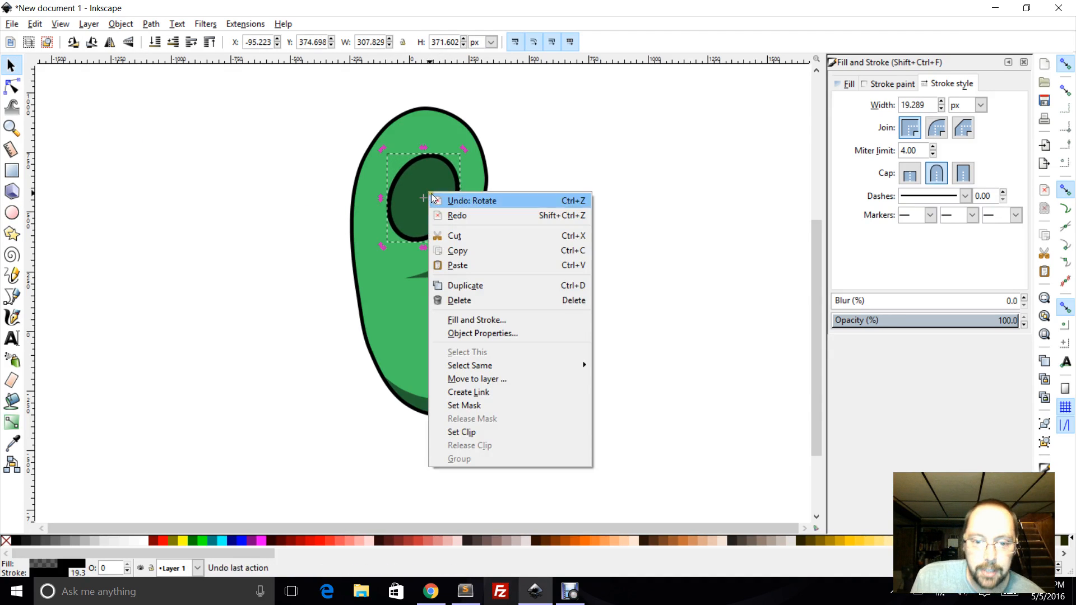
click(470, 286)
drag(439, 180, 541, 181)
right_click(540, 210)
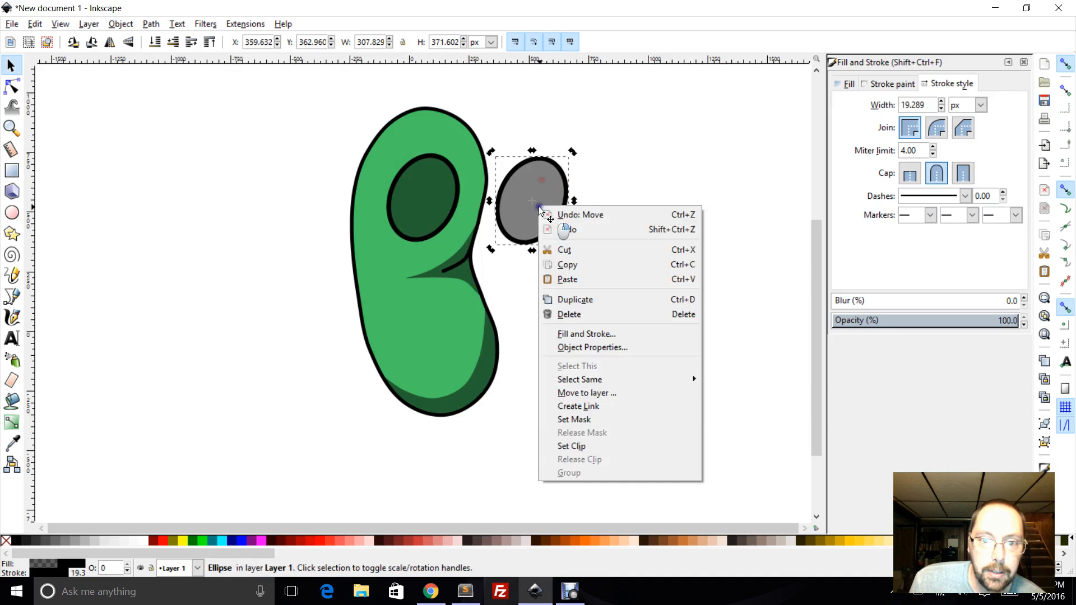
click(191, 150)
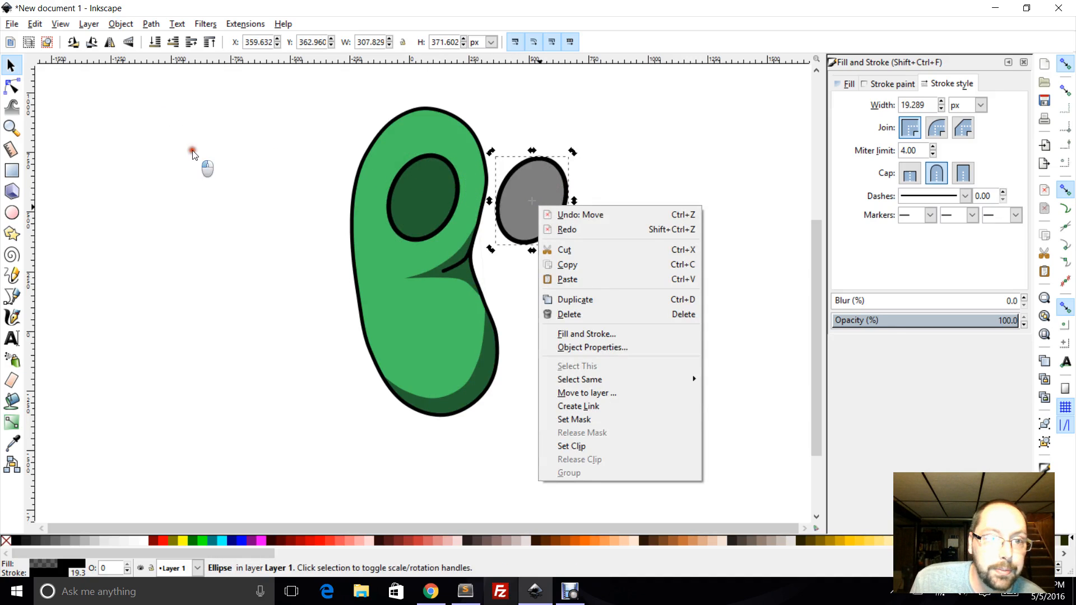
click(112, 46)
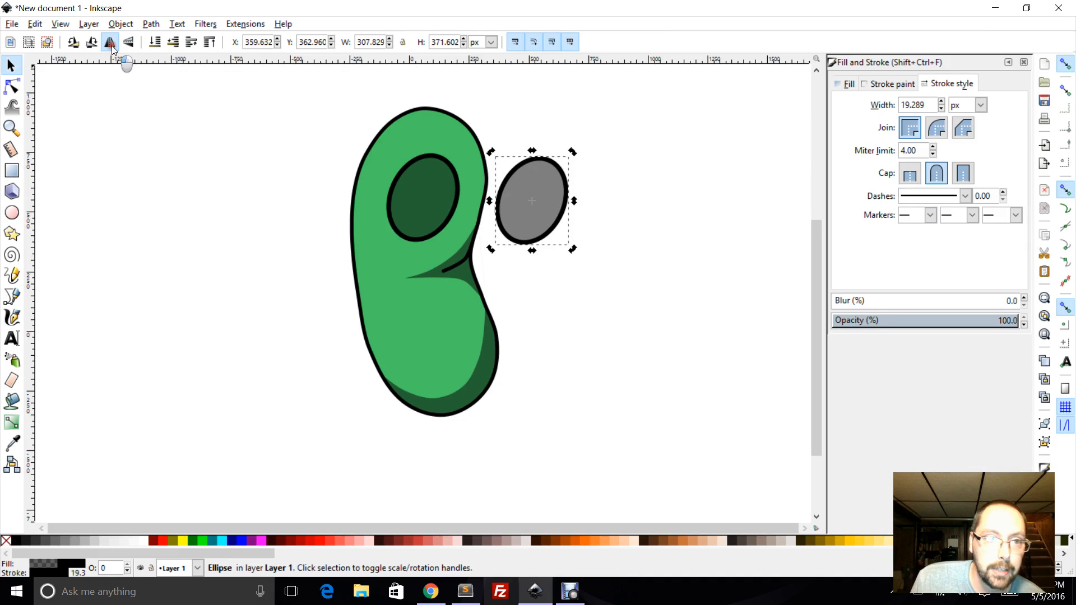
click(112, 46)
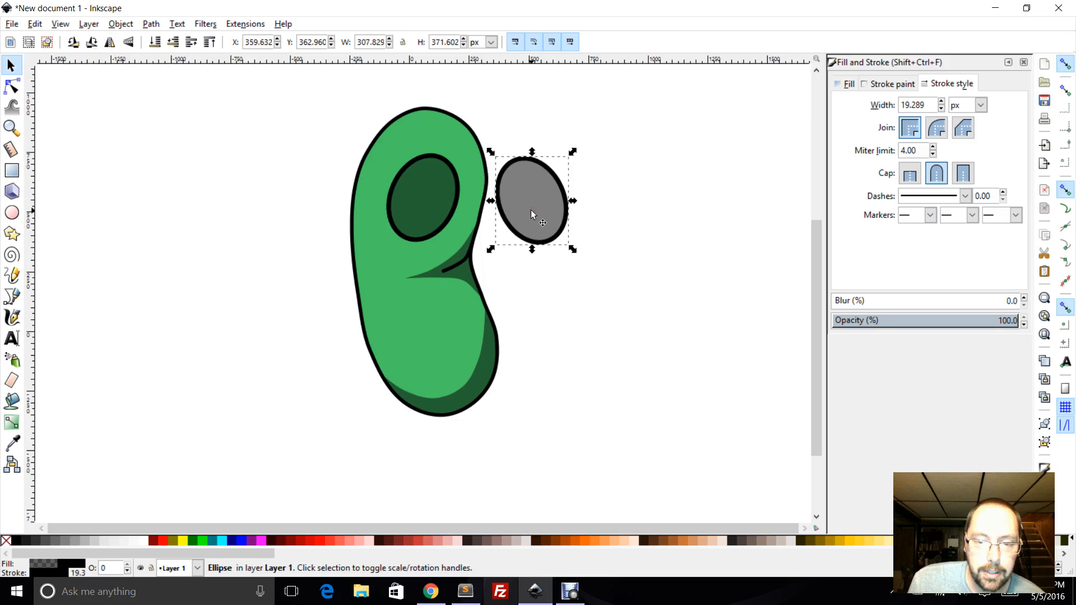
Shrink the flipped eye to about 249 by 301 px and place it over the bean's right outline
click(530, 211)
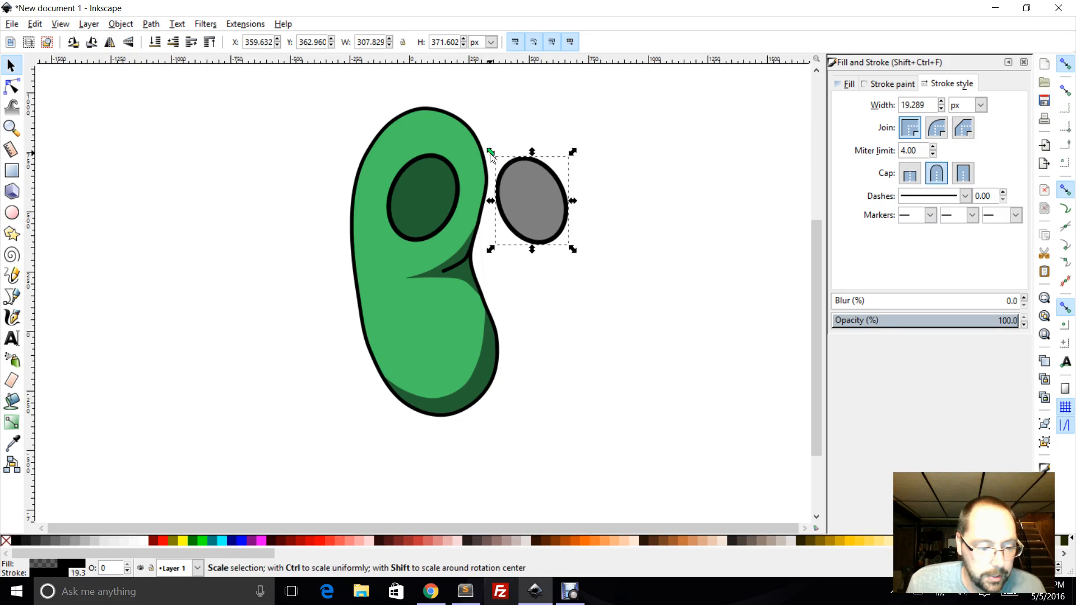
drag(490, 152, 297, 173)
drag(530, 214, 472, 196)
Shift the original eye slightly left and shrink it to about 237 by 287 px, and shrink the right eye to about 170 by 206 px
click(425, 197)
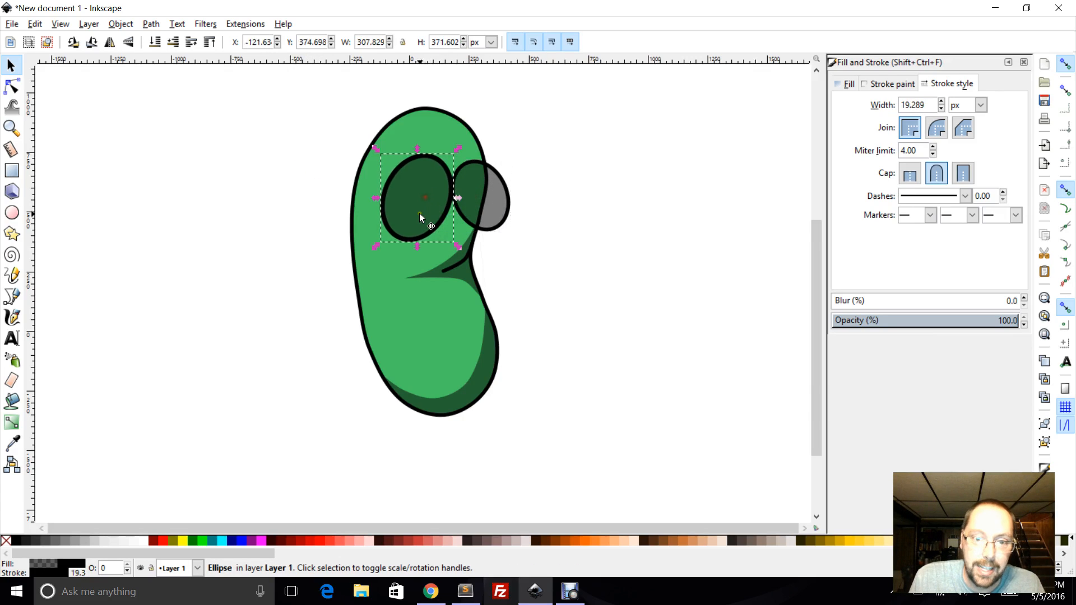
drag(377, 246, 394, 234)
click(486, 198)
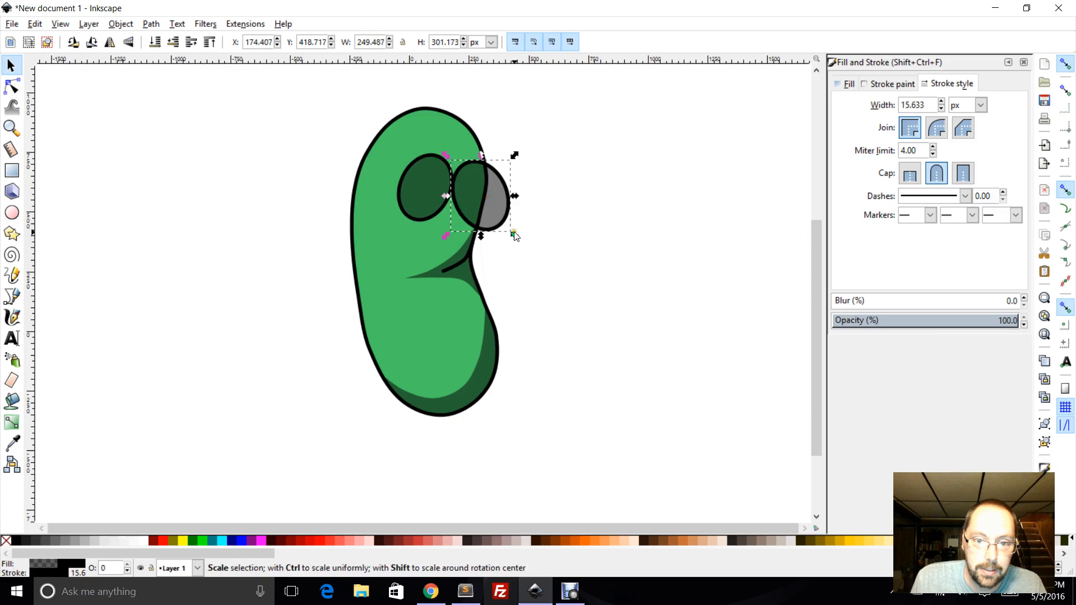
drag(514, 236, 496, 223)
drag(415, 183, 408, 182)
click(415, 193)
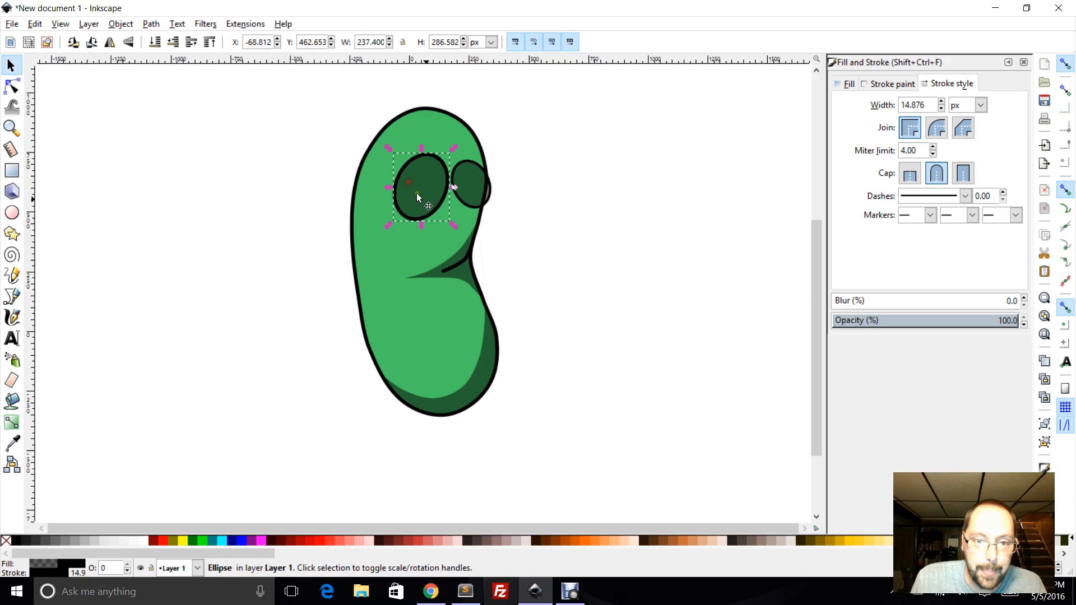
click(541, 230)
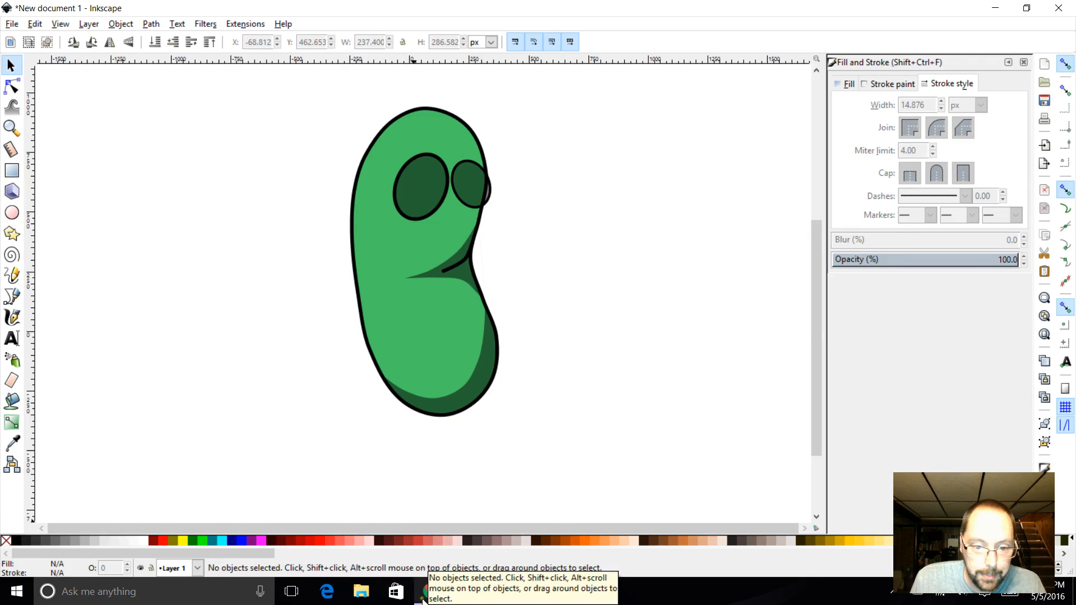
Consult the cartoon expressions image in Chrome, and fill the bean's larger eye in Inkscape with opaque white, RGBA ffffffff
click(431, 592)
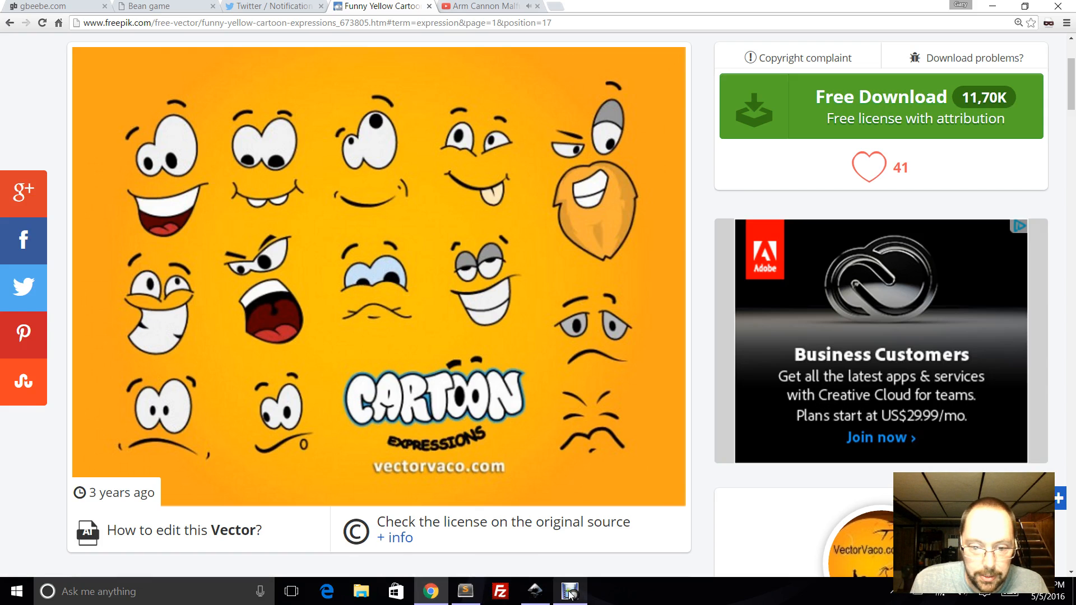
click(535, 591)
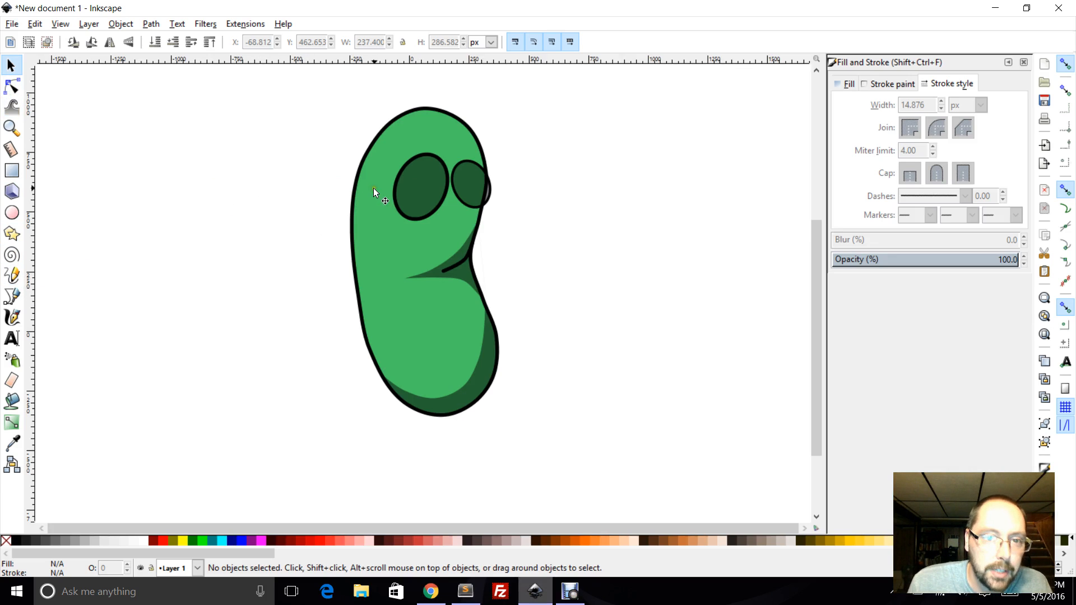
click(419, 182)
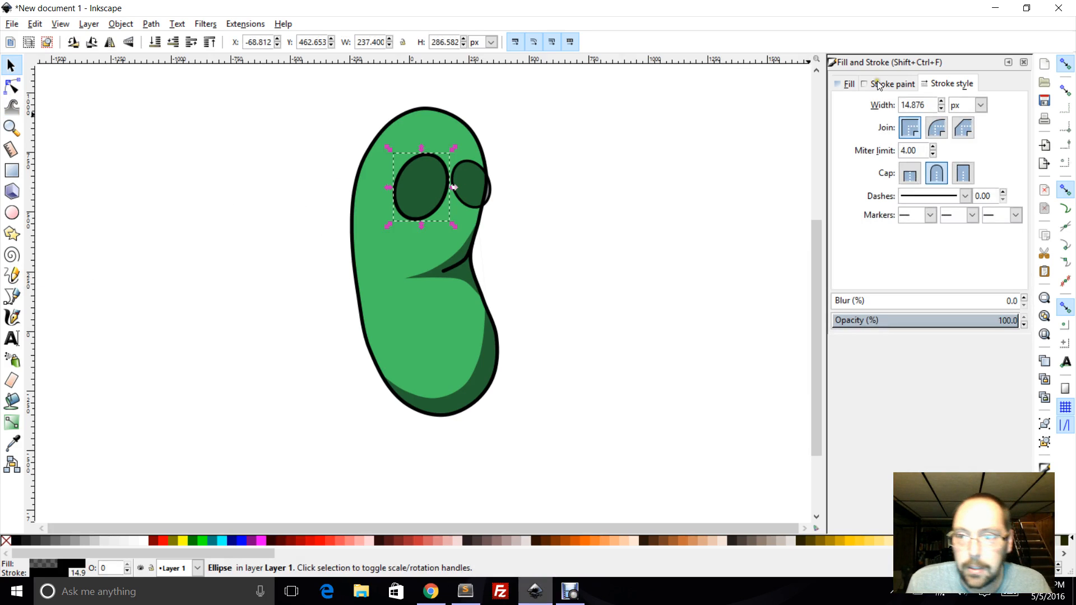
click(844, 84)
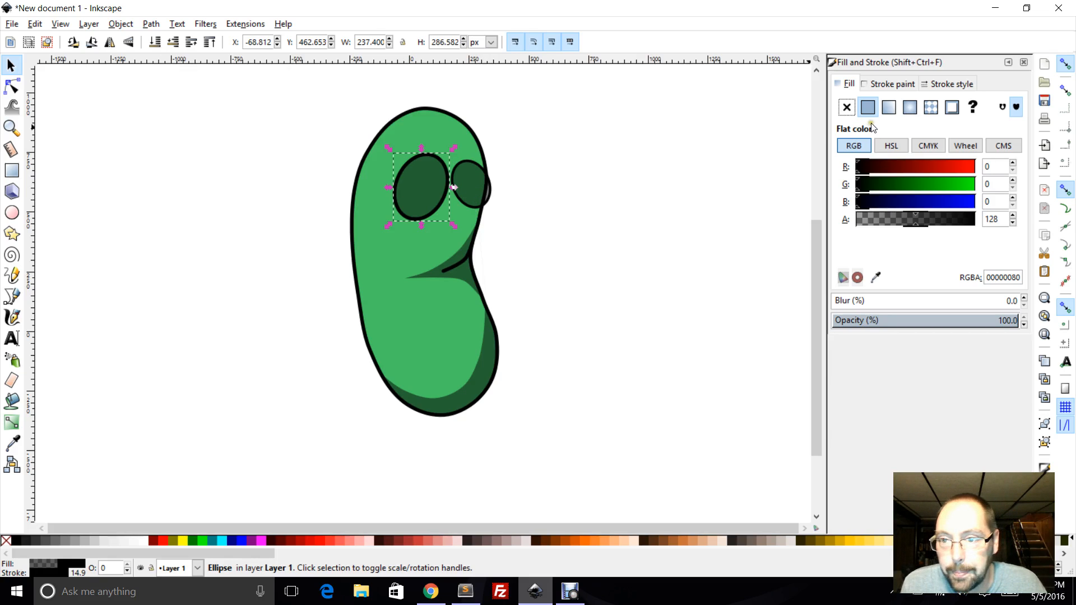
click(933, 167)
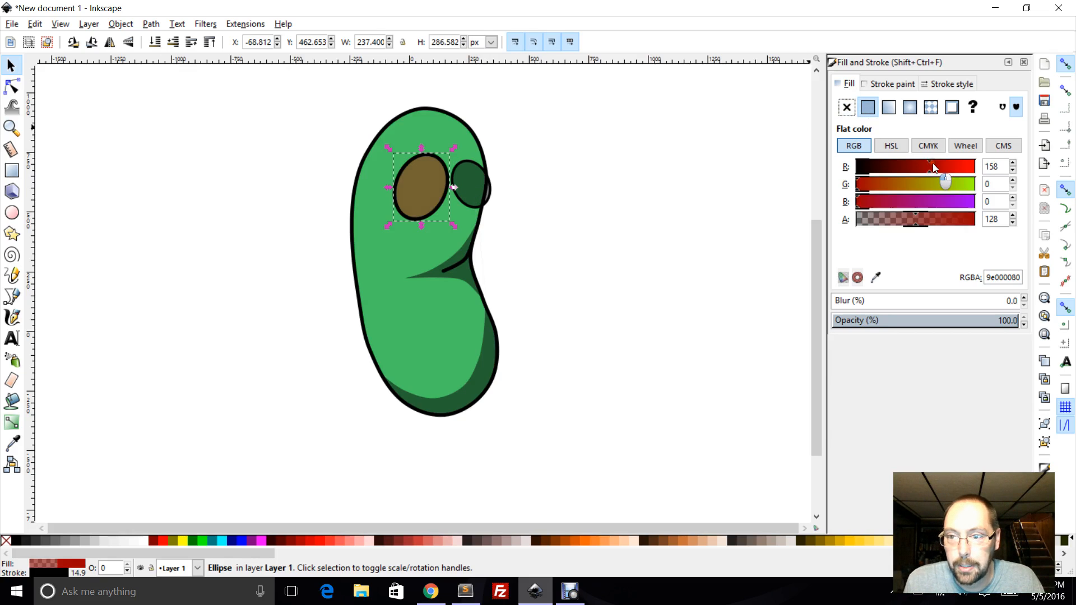
click(970, 167)
click(971, 184)
click(970, 202)
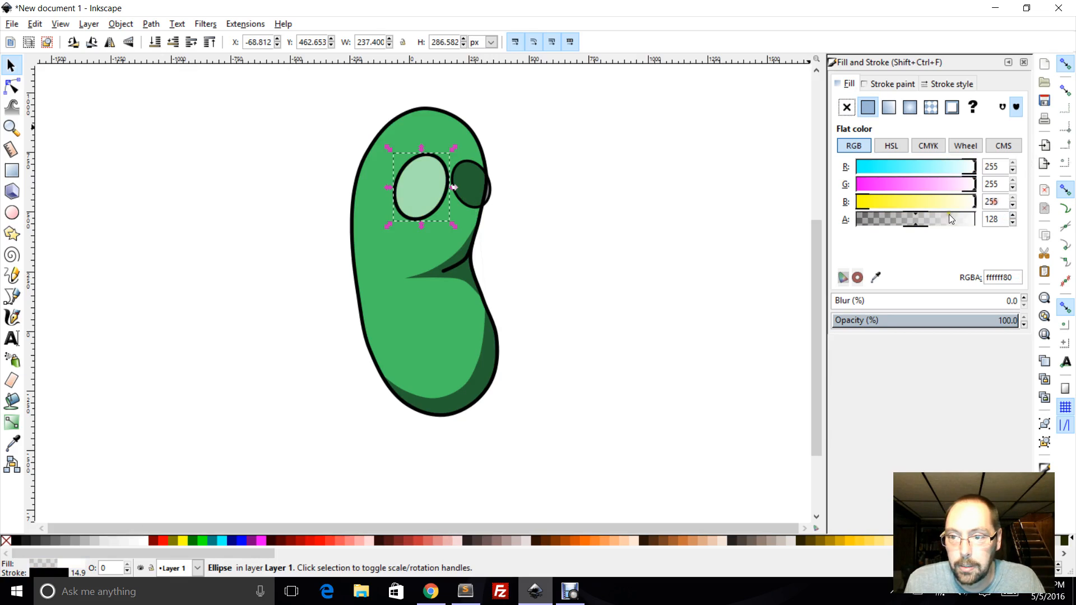
drag(949, 218, 973, 219)
Fill the smaller right eye with opaque white, RGBA ffffffff
click(477, 192)
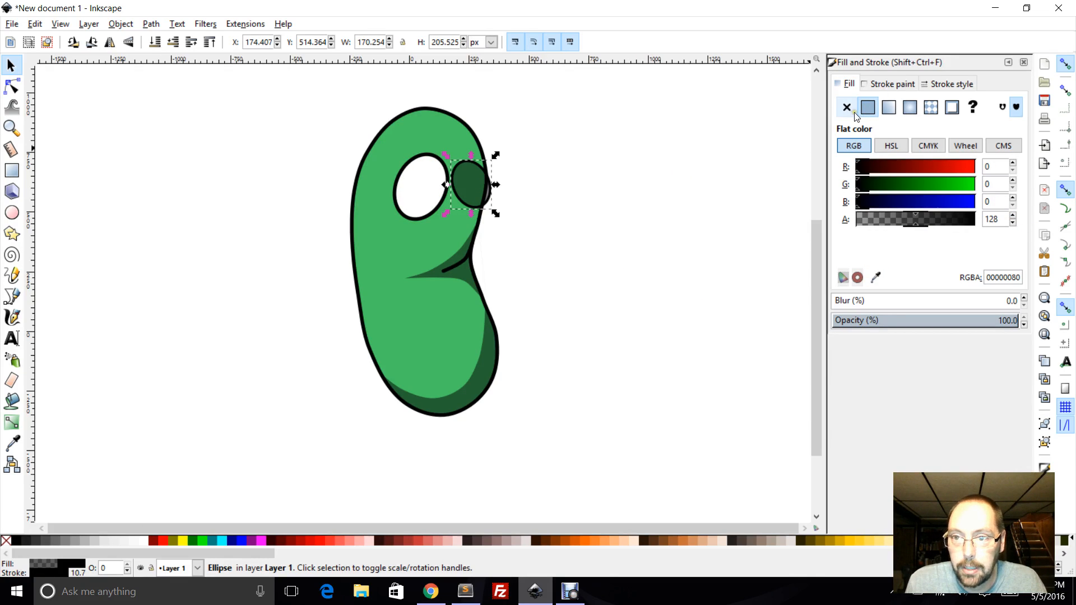
drag(934, 166, 999, 184)
click(973, 202)
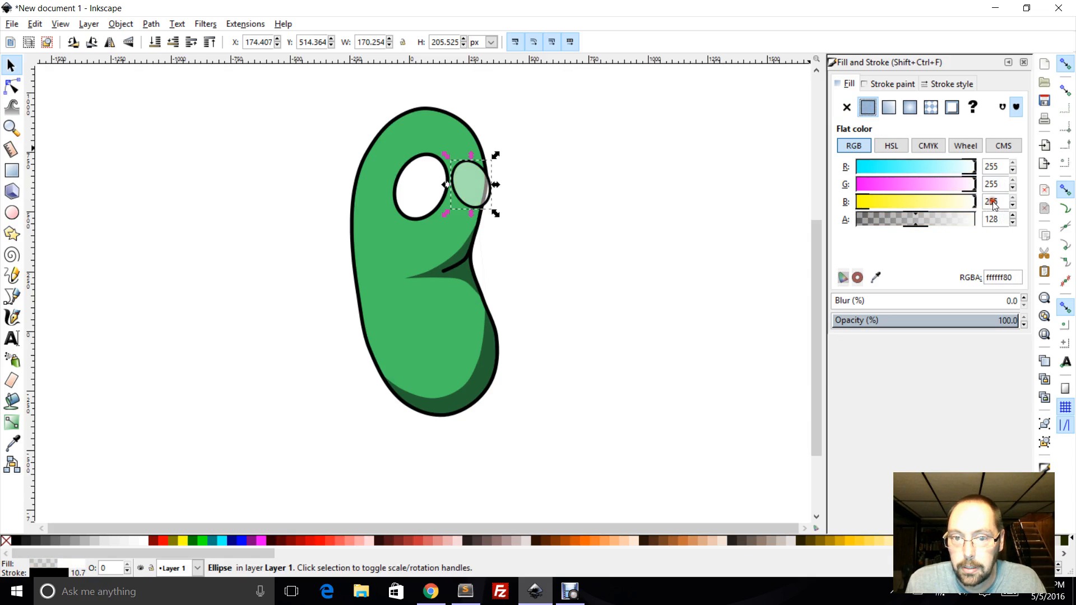
click(969, 219)
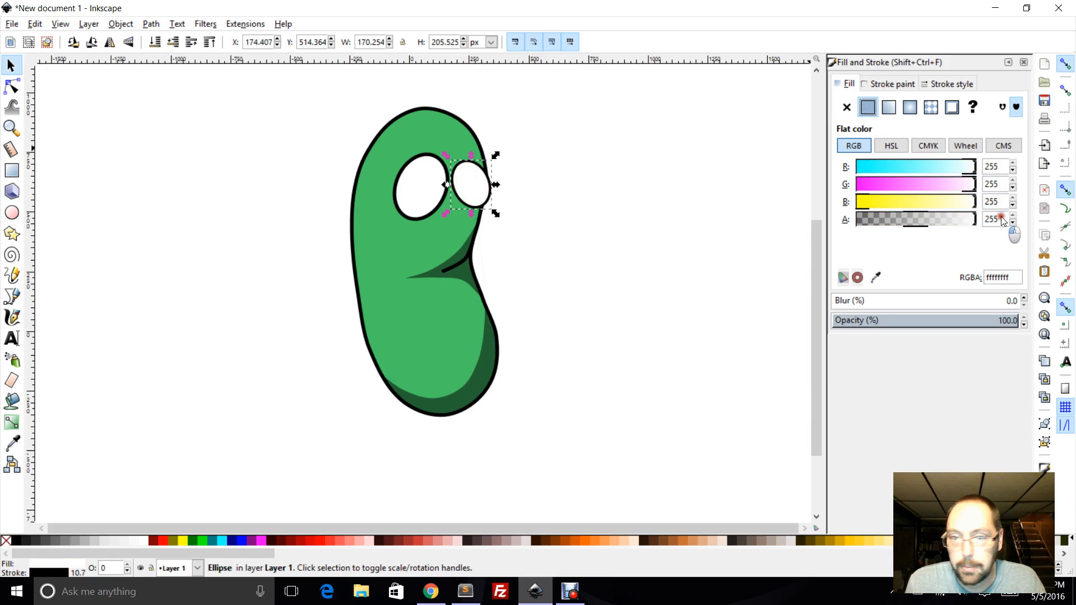
click(474, 191)
click(419, 197)
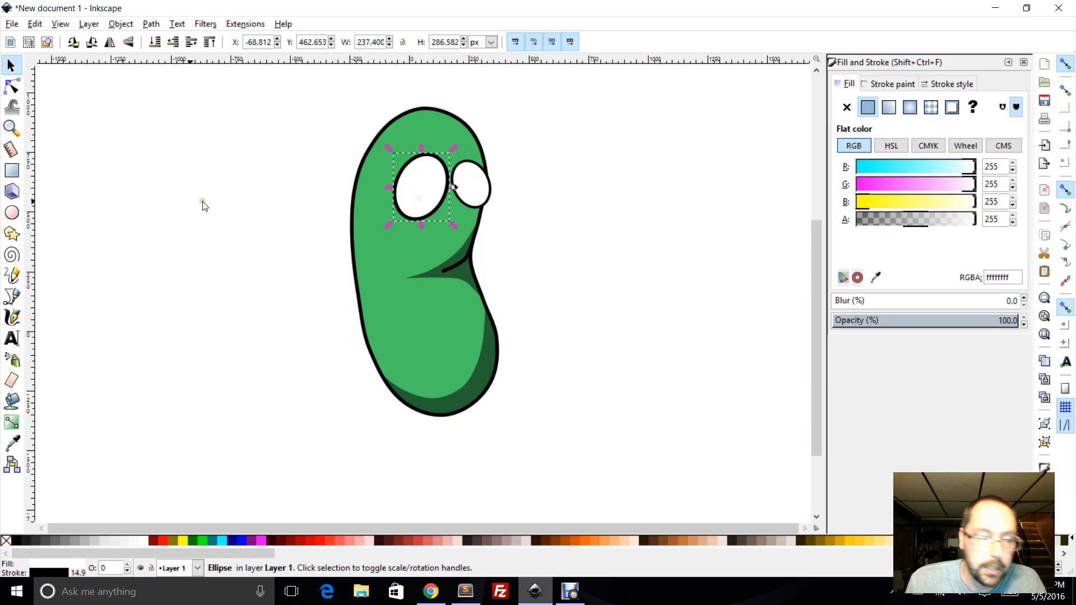
Draw a small round pupil with a 15 px black outline in each eye, and compare with the cartoon expressions image in Chrome
click(14, 212)
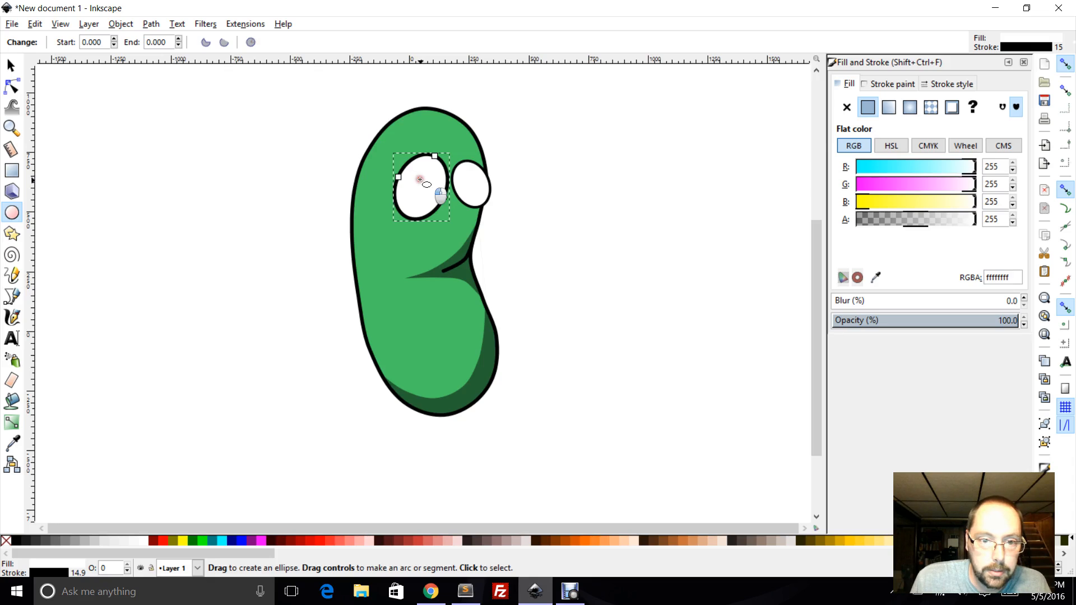
mouse_move(419, 181)
mouse_down()
mouse_move(451, 208)
mouse_move(434, 185)
mouse_move(437, 196)
mouse_move(495, 203)
mouse_up()
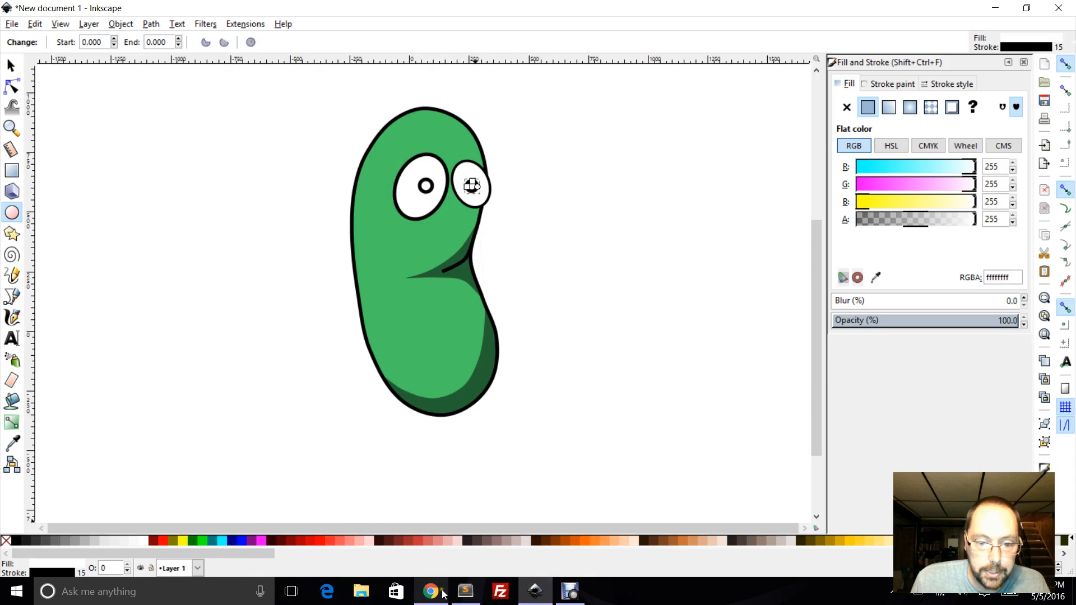
click(471, 592)
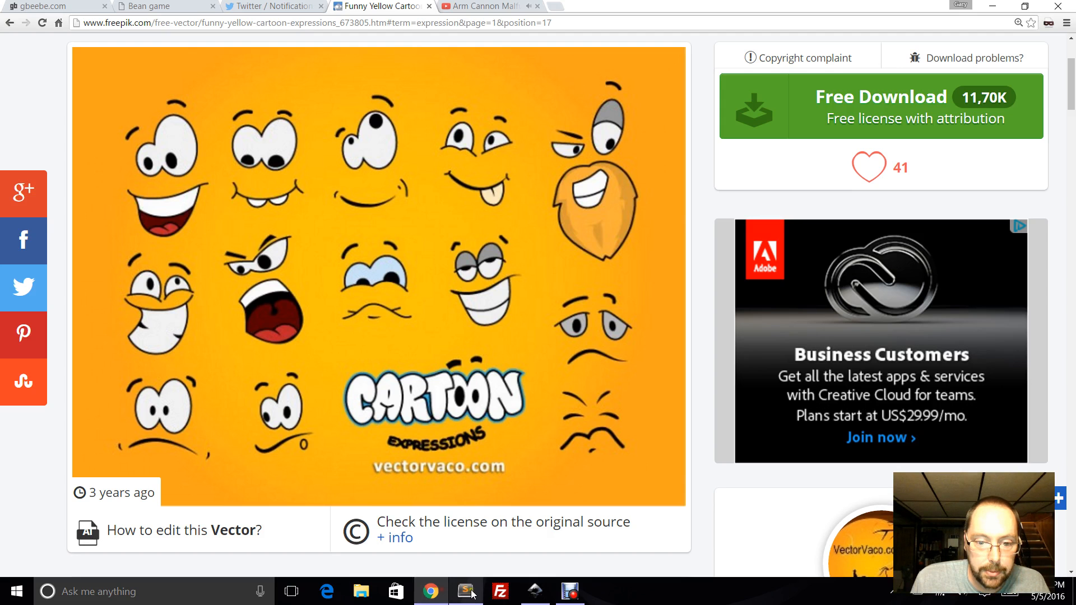
click(535, 595)
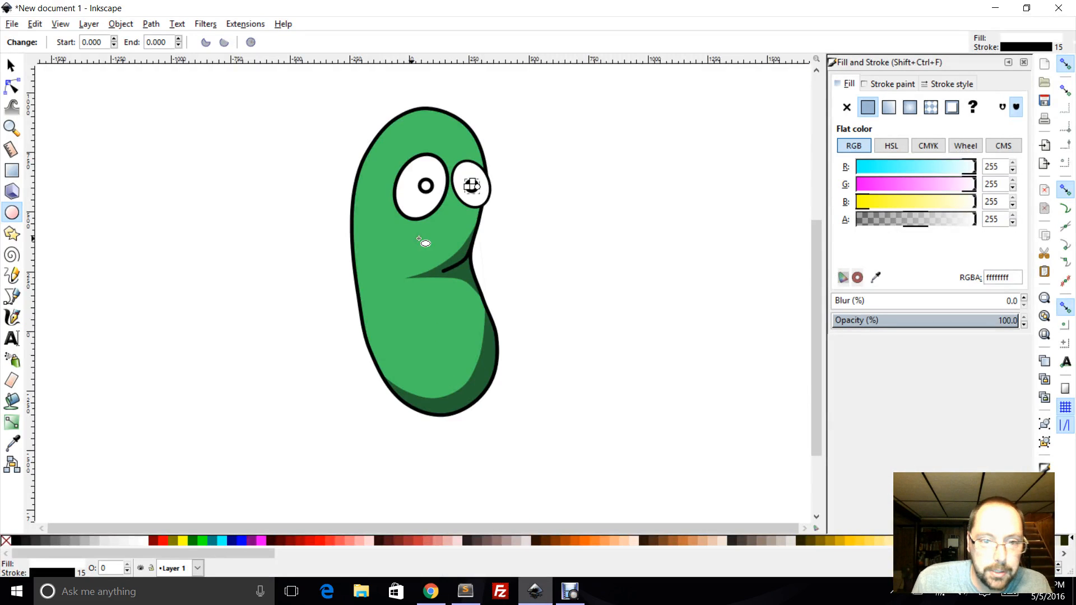
Stretch the left pupil to about 68 by 80 px and the right pupil to about 59 by 74 px, raising both slightly
key(s)
click(428, 186)
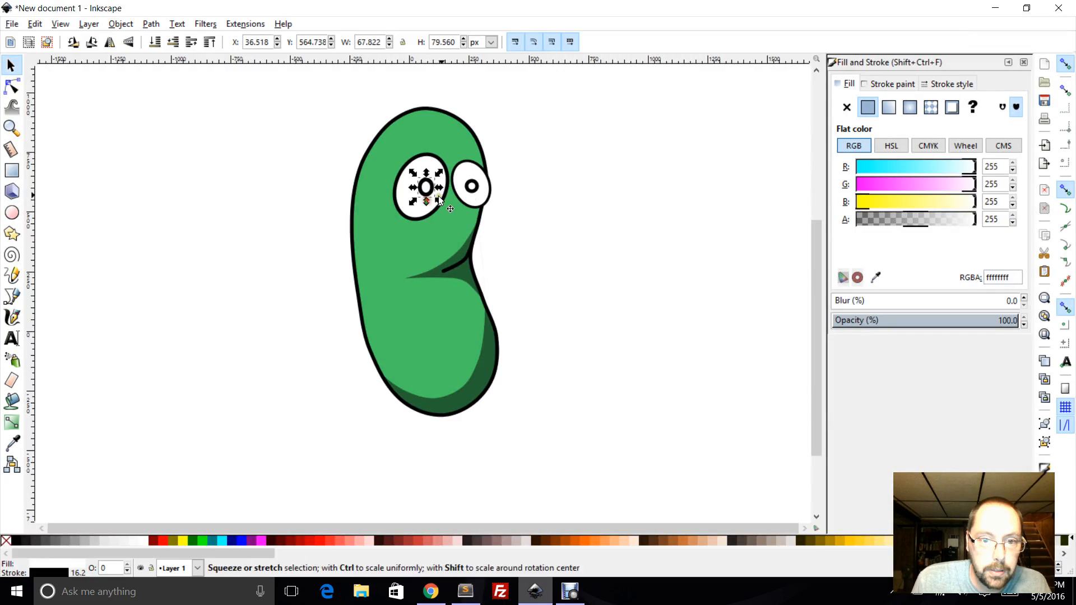
click(487, 202)
drag(473, 197, 429, 183)
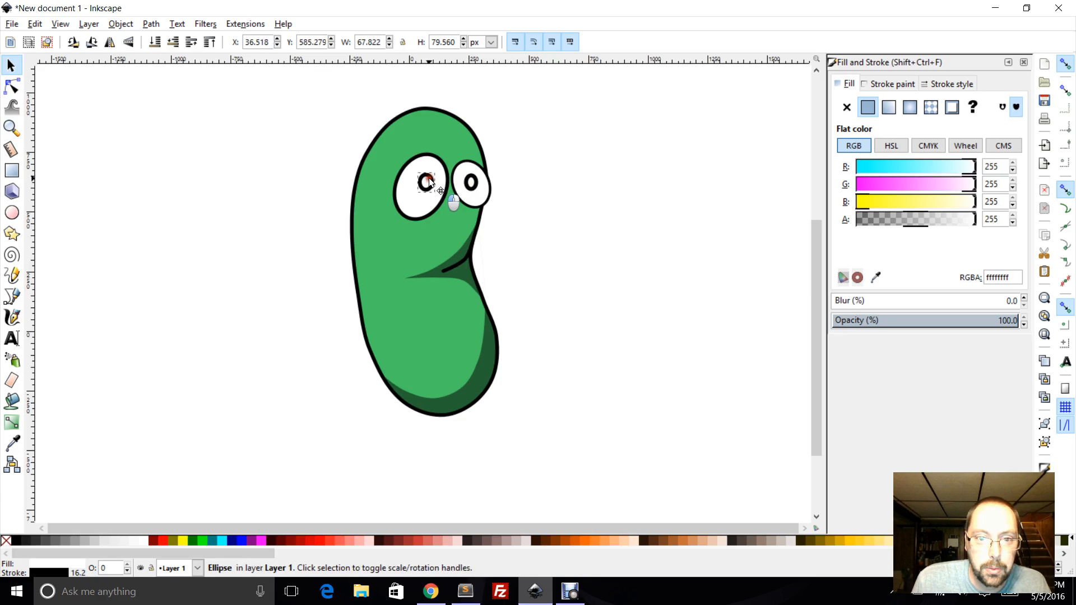
Group the two pupils and move the group straight up, closer to the tops of the eyes
click(469, 182)
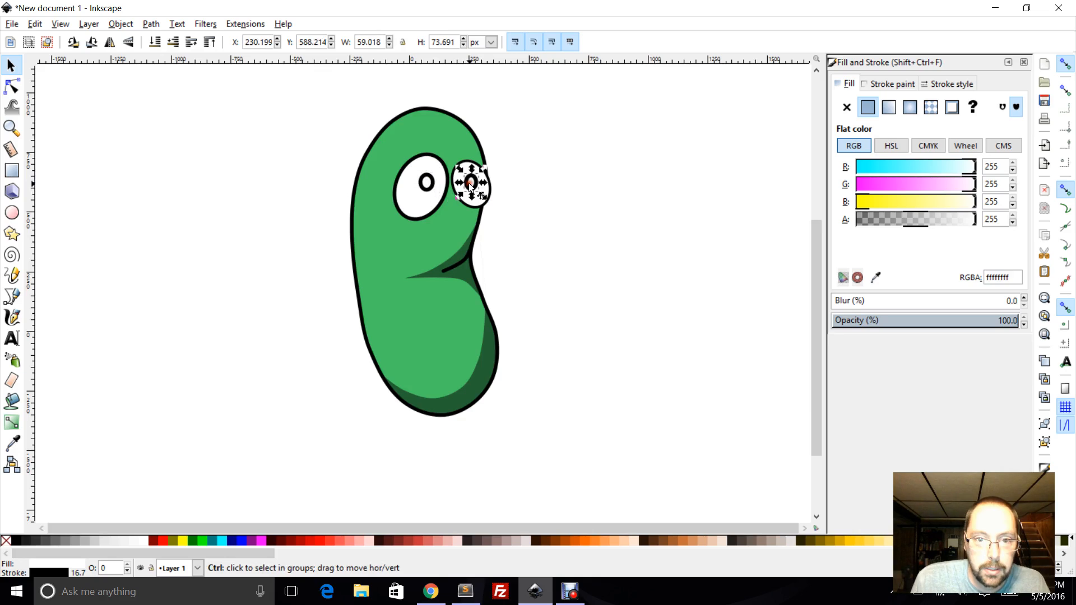
shift+click(426, 183)
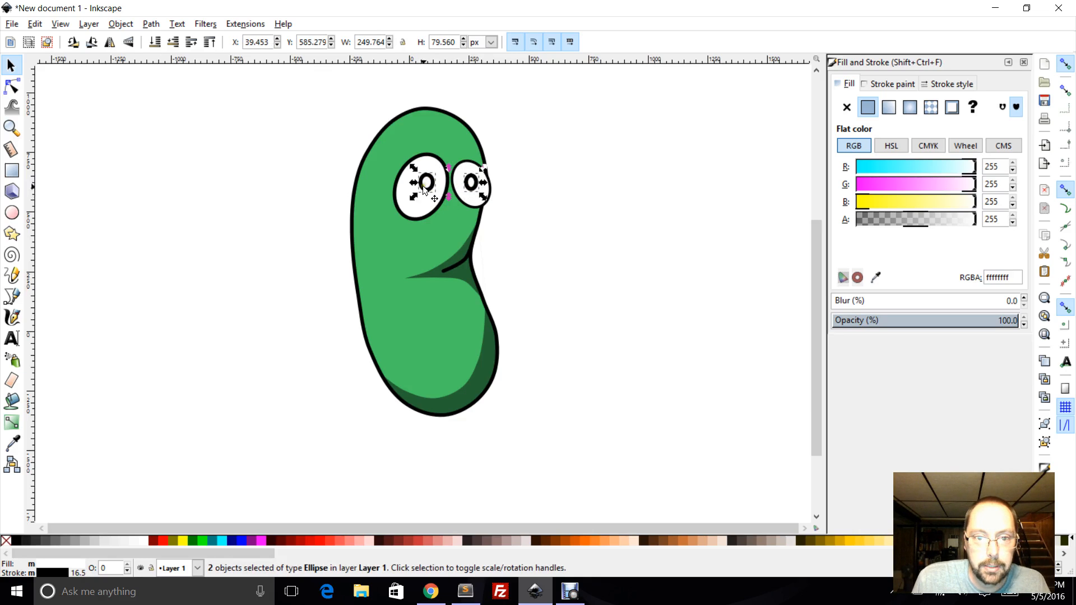
click(1043, 427)
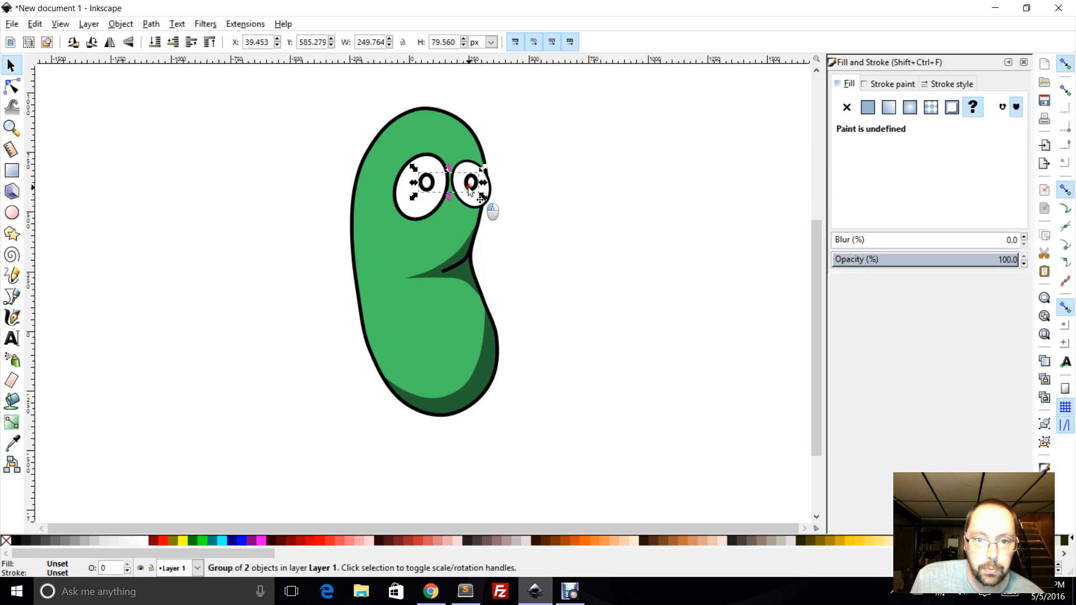
mouse_move(468, 189)
mouse_down()
mouse_move(469, 203)
mouse_move(469, 184)
mouse_up()
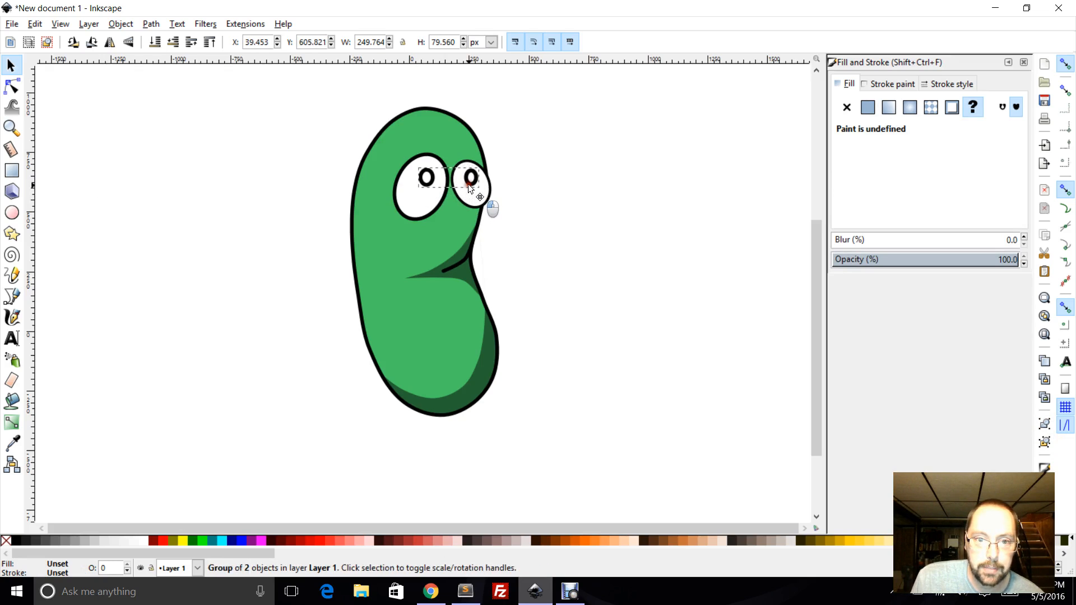
click(469, 184)
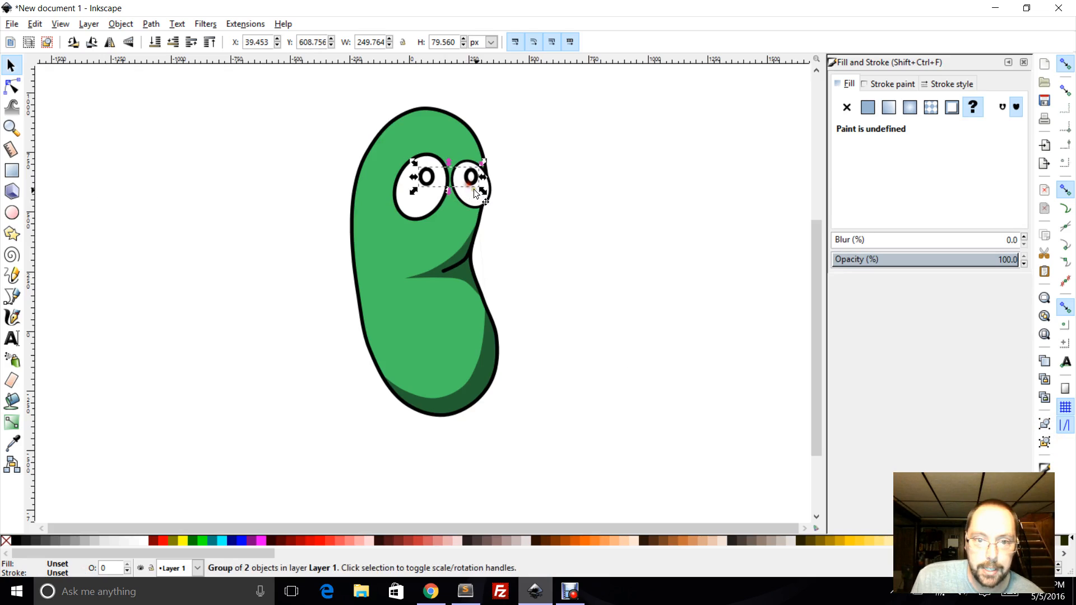
Ungroup the two pupils and fill both with opaque black, RGBA 000000ff
click(1042, 443)
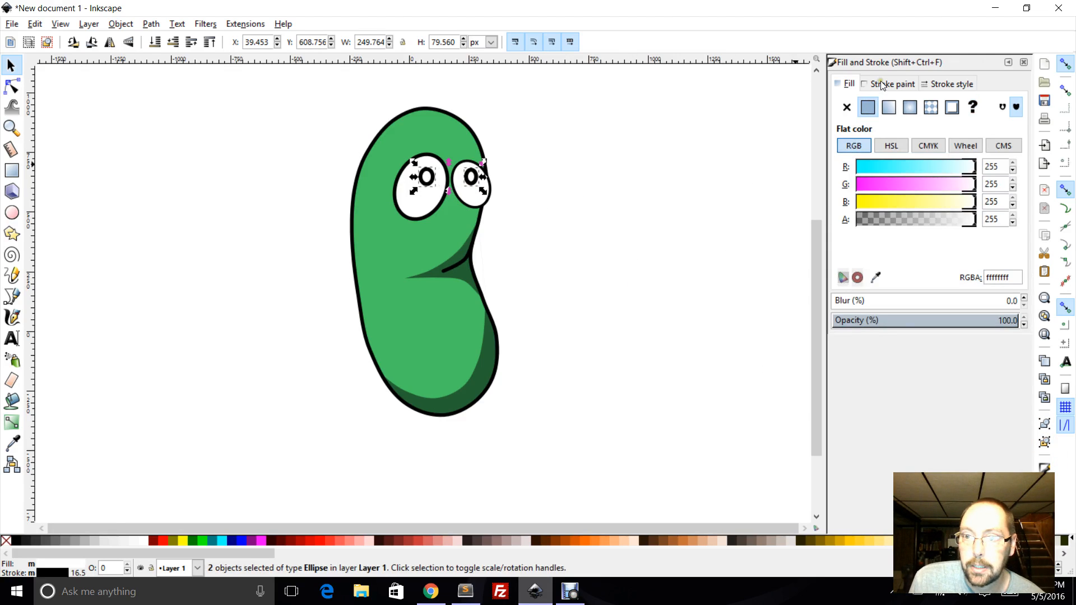
click(867, 112)
click(857, 167)
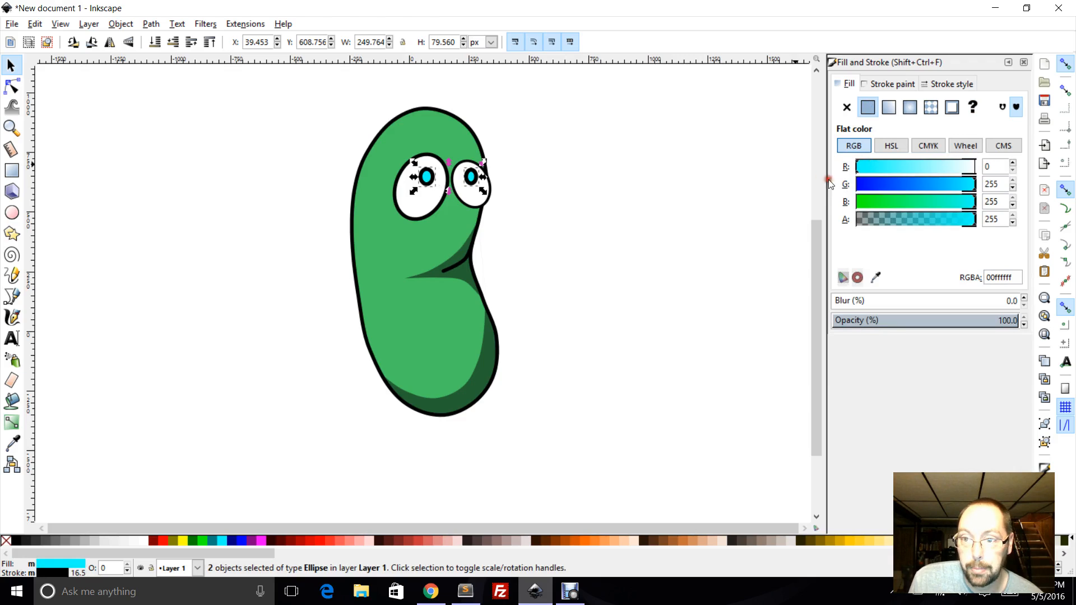
click(857, 183)
click(858, 201)
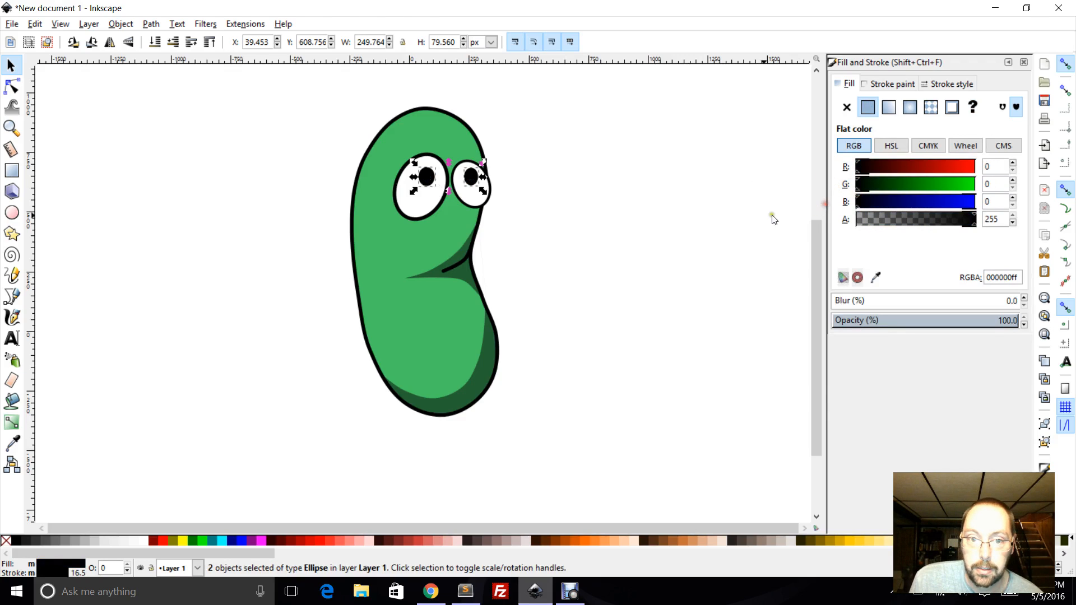
click(179, 160)
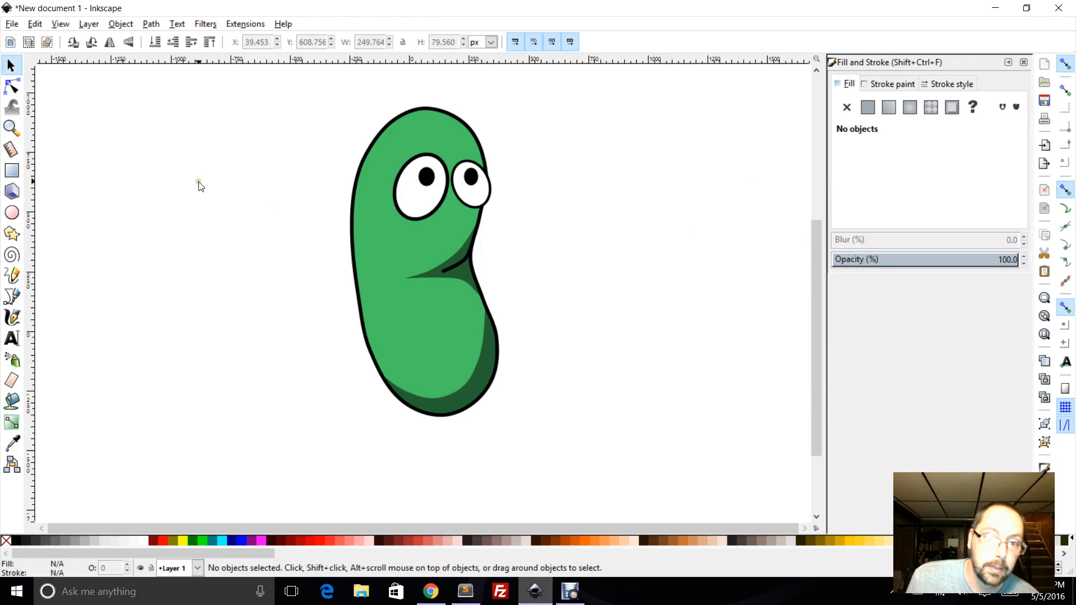
Check the cartoon expressions image in Chrome, and draw an open three-point peaked path across the lower part of the larger left eye
click(535, 591)
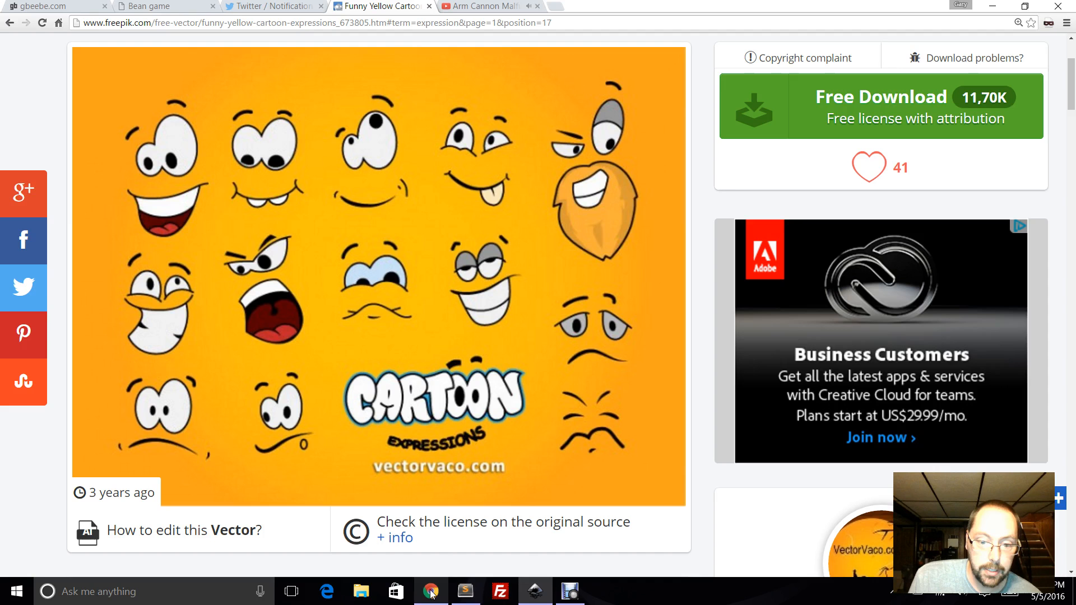
mouse_move(537, 591)
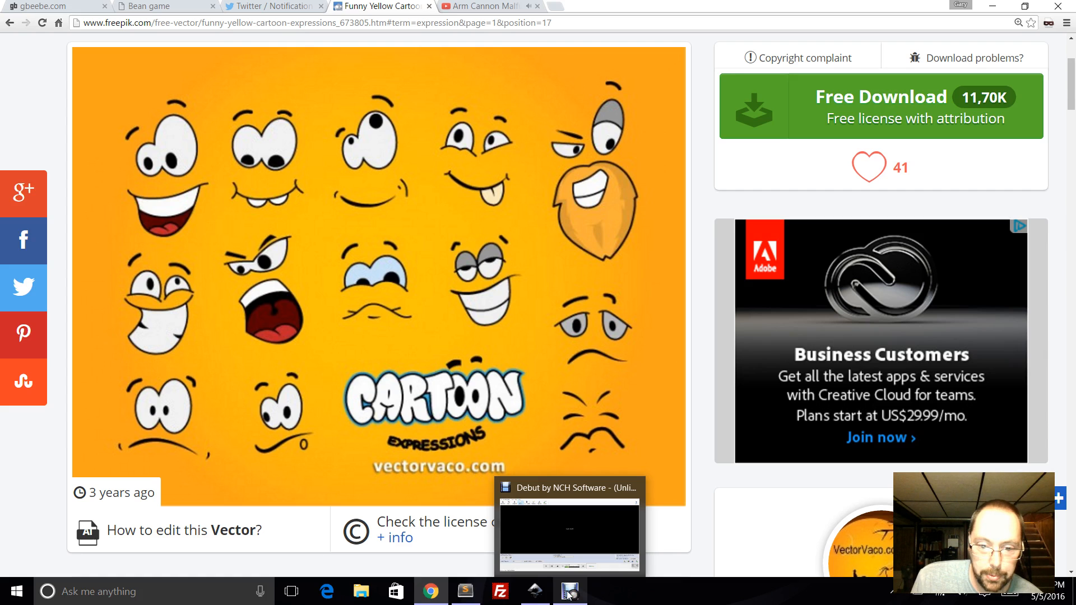
click(535, 591)
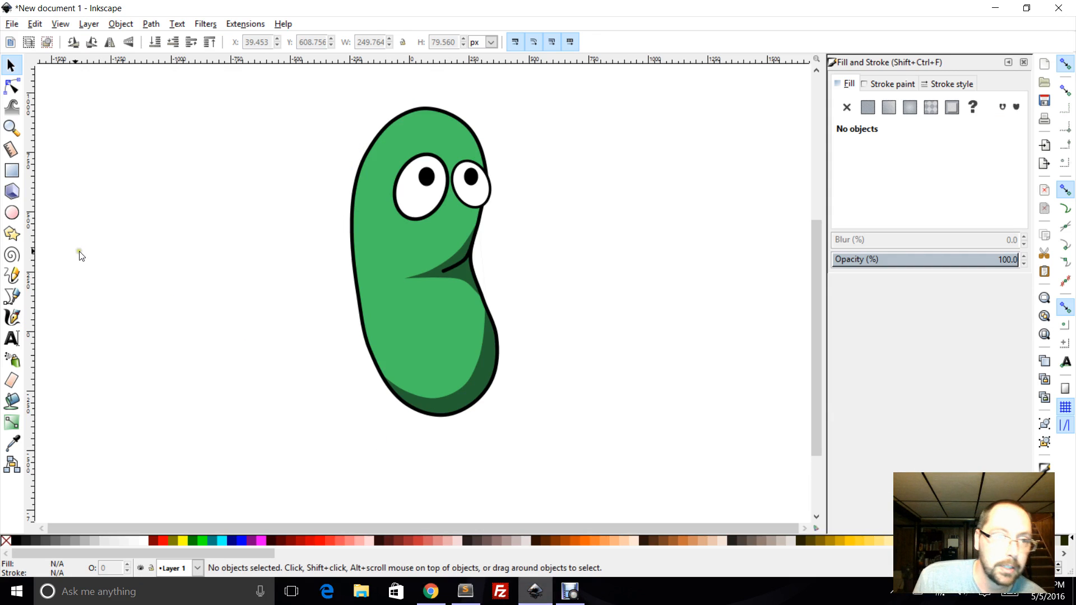
click(12, 296)
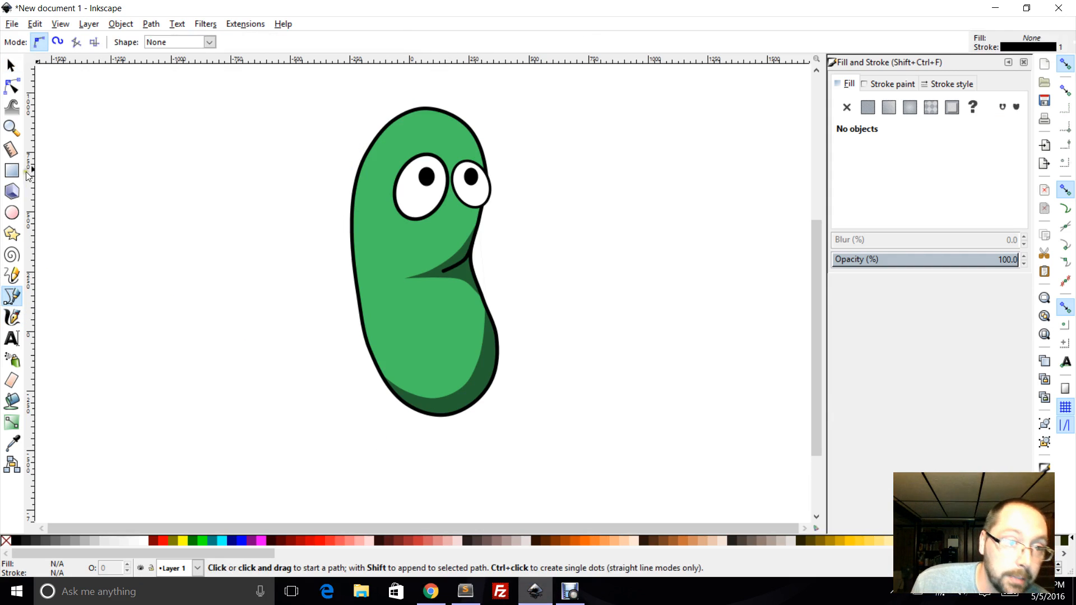
click(12, 128)
drag(293, 123, 569, 259)
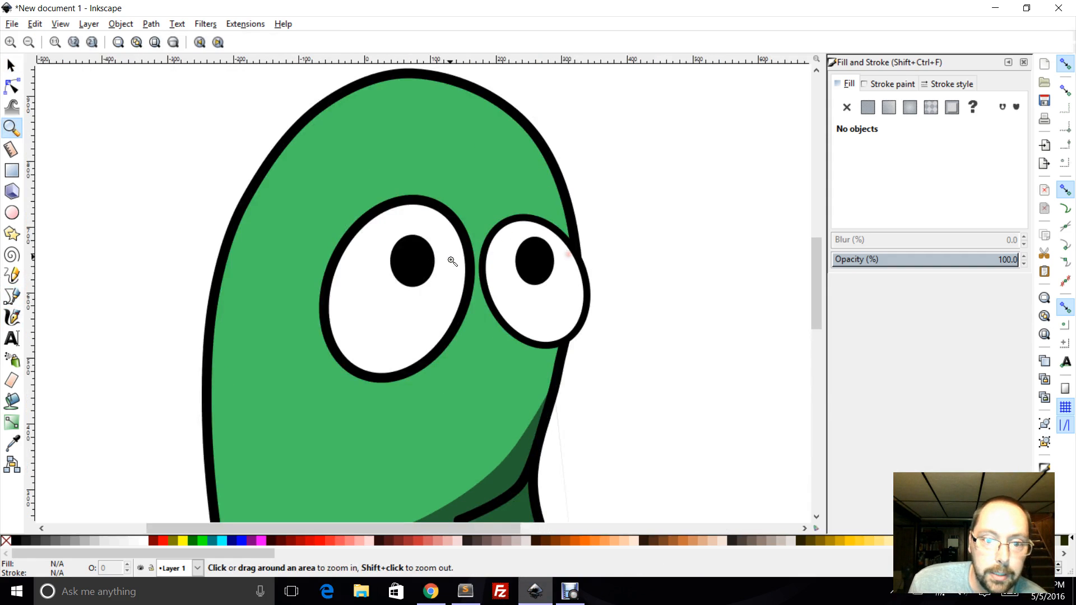
scroll(277, 301, down, 3)
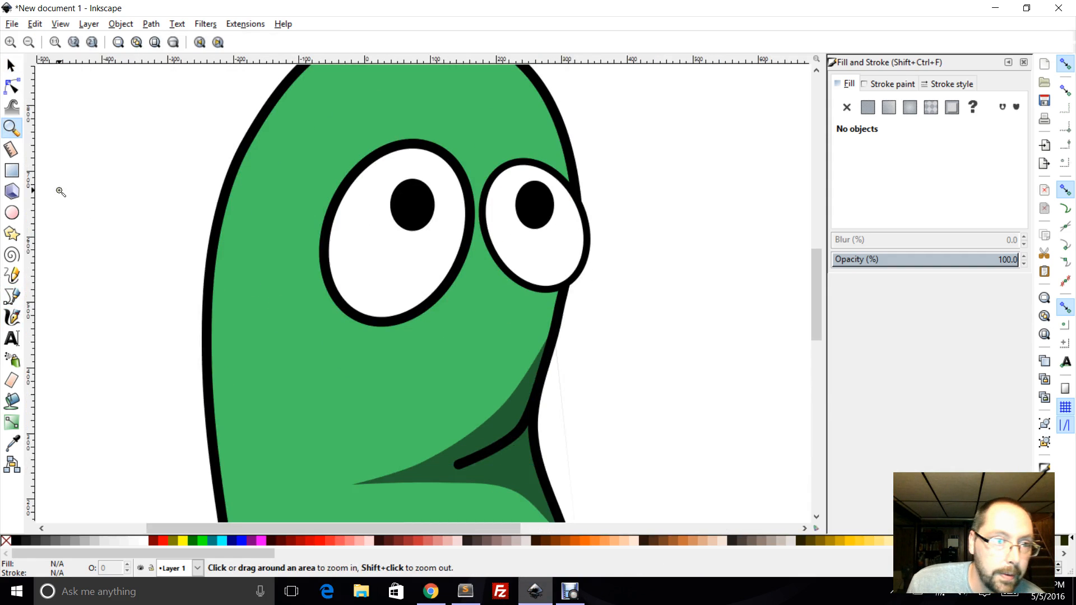
click(12, 87)
click(11, 307)
click(12, 298)
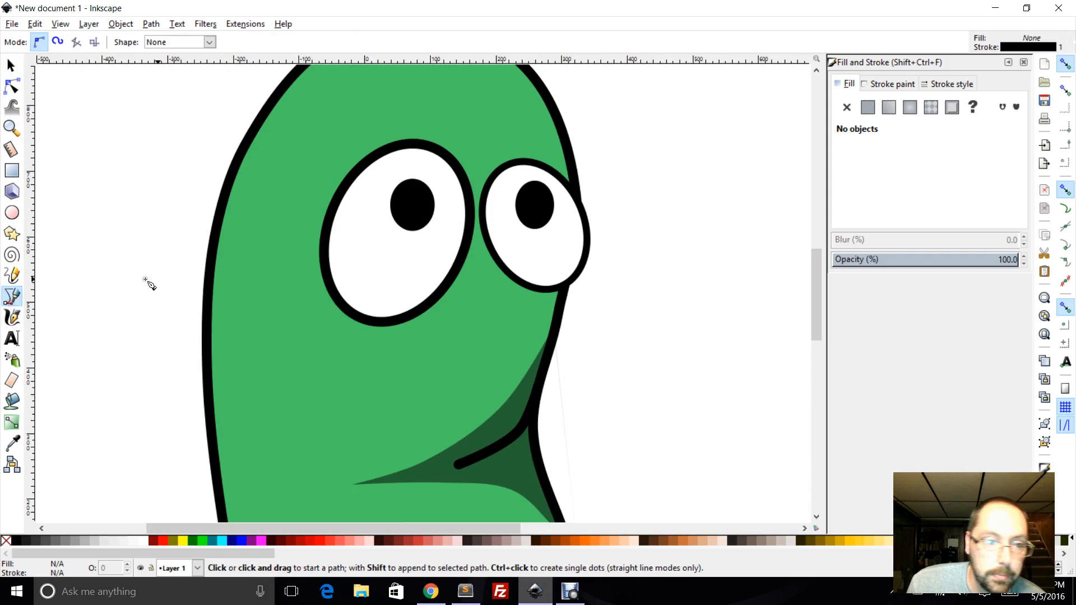
click(293, 293)
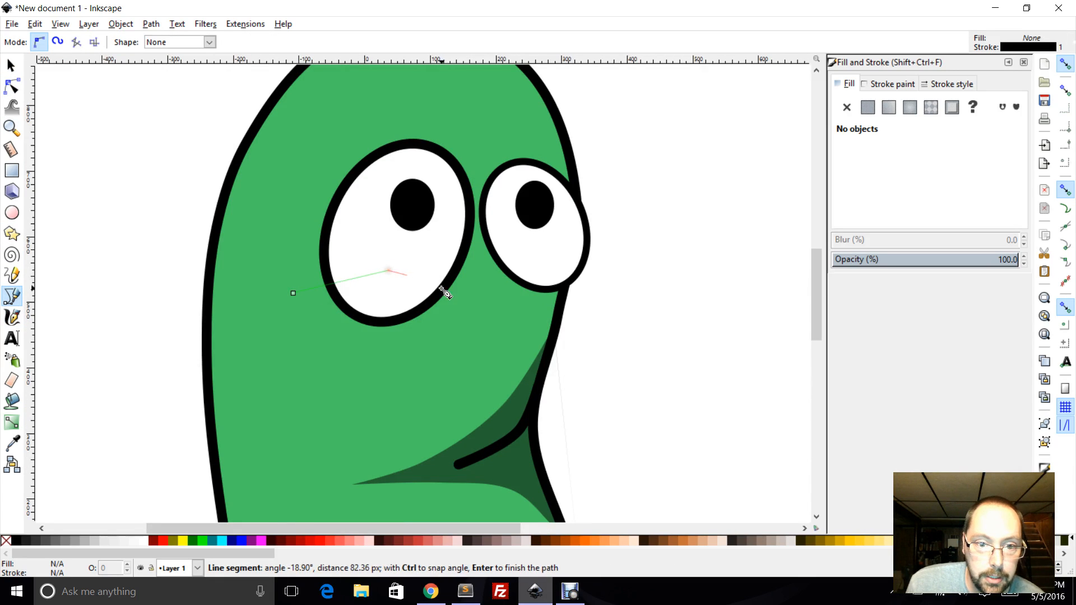
double_click(471, 299)
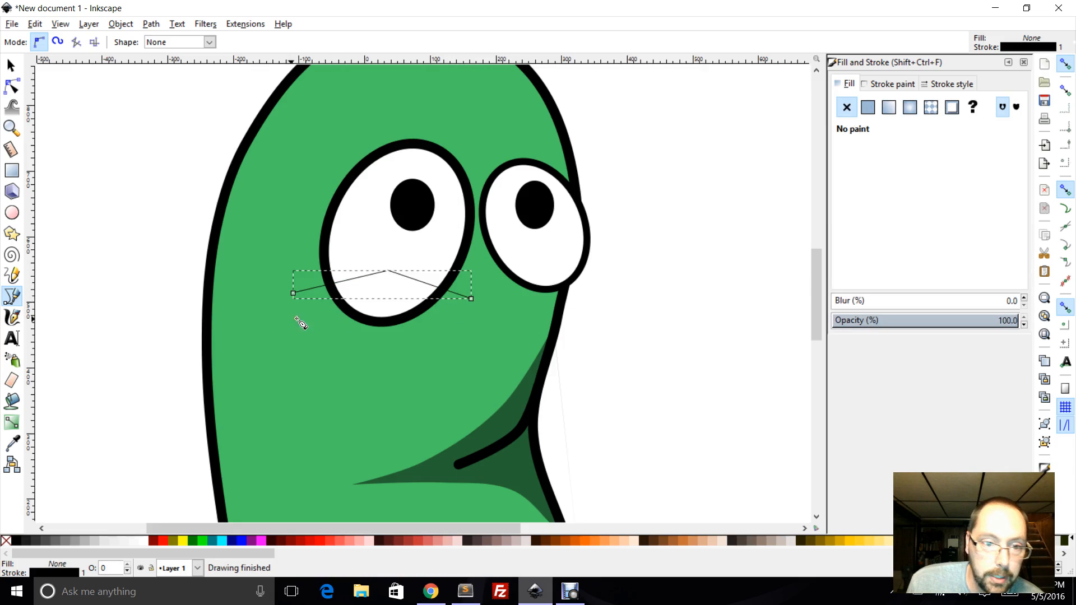
Make the middle node of the left eye's path auto-smooth, and compare the curve with the cartoon expressions image in Chrome
click(12, 87)
click(388, 270)
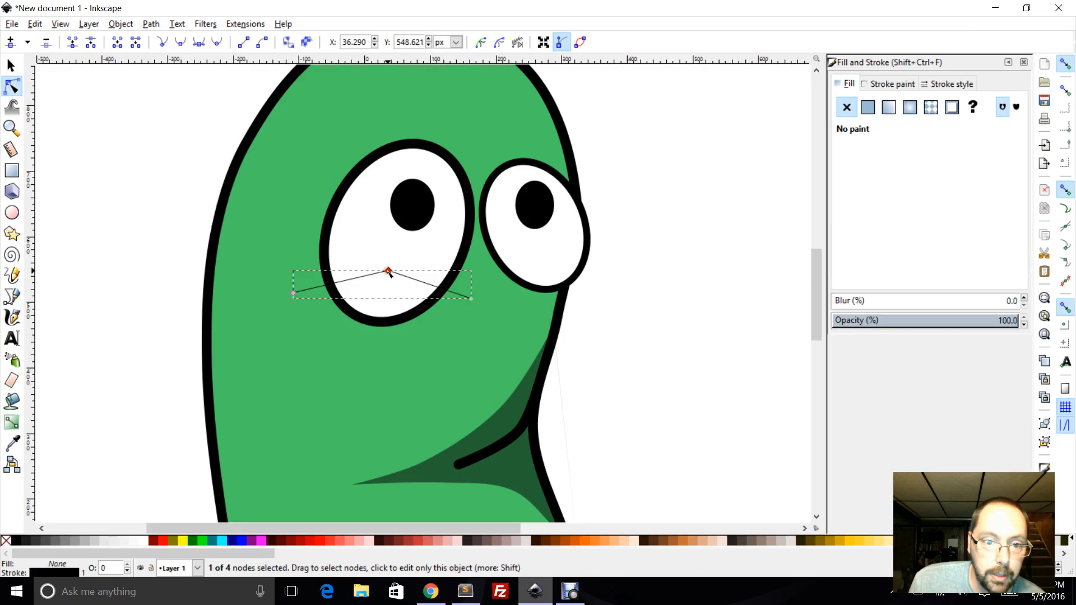
click(216, 42)
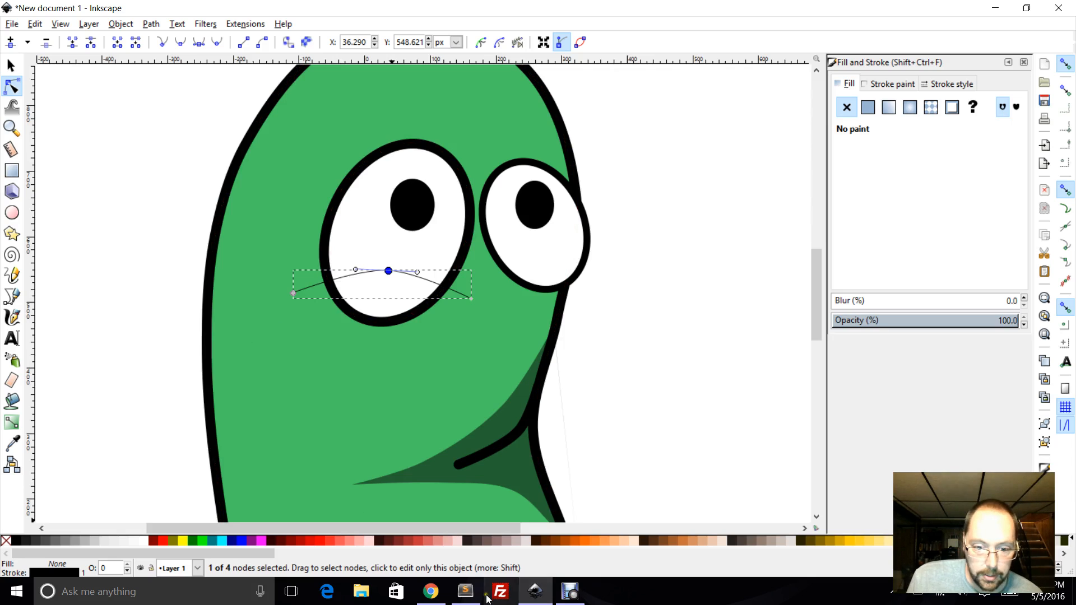
click(431, 591)
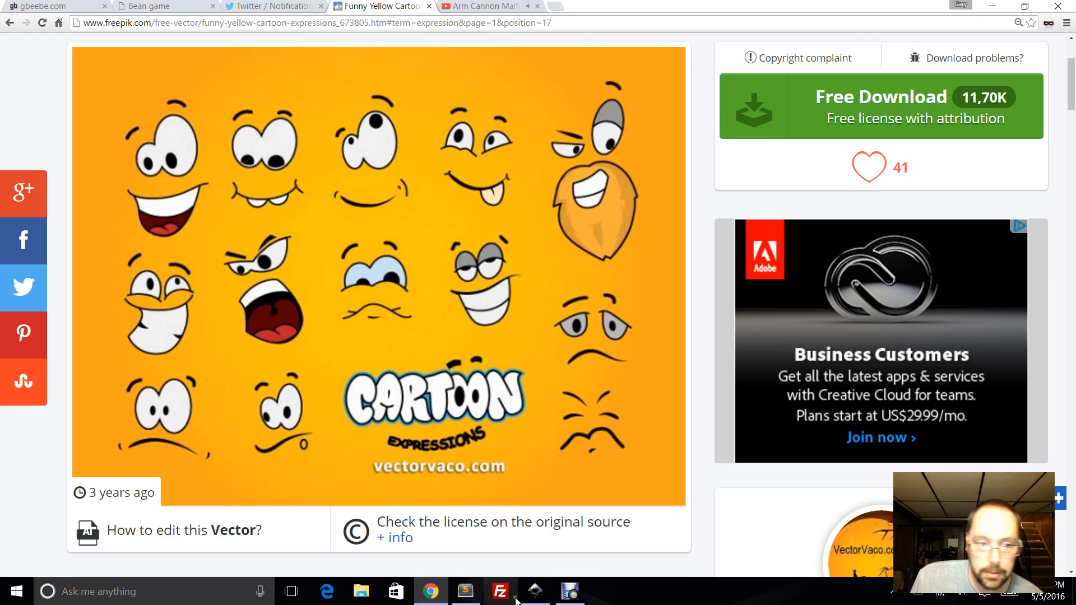
click(541, 599)
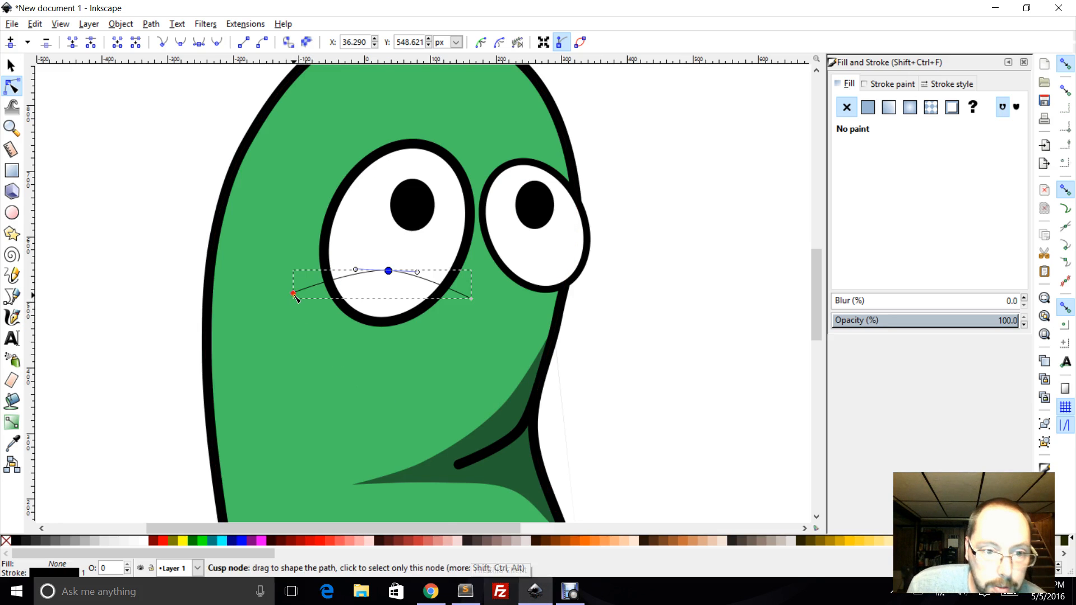
Move the left eye curve's ends to about X -93, Y 532 px and X 153, Y 521 px, raising and shortening it
drag(293, 297, 294, 286)
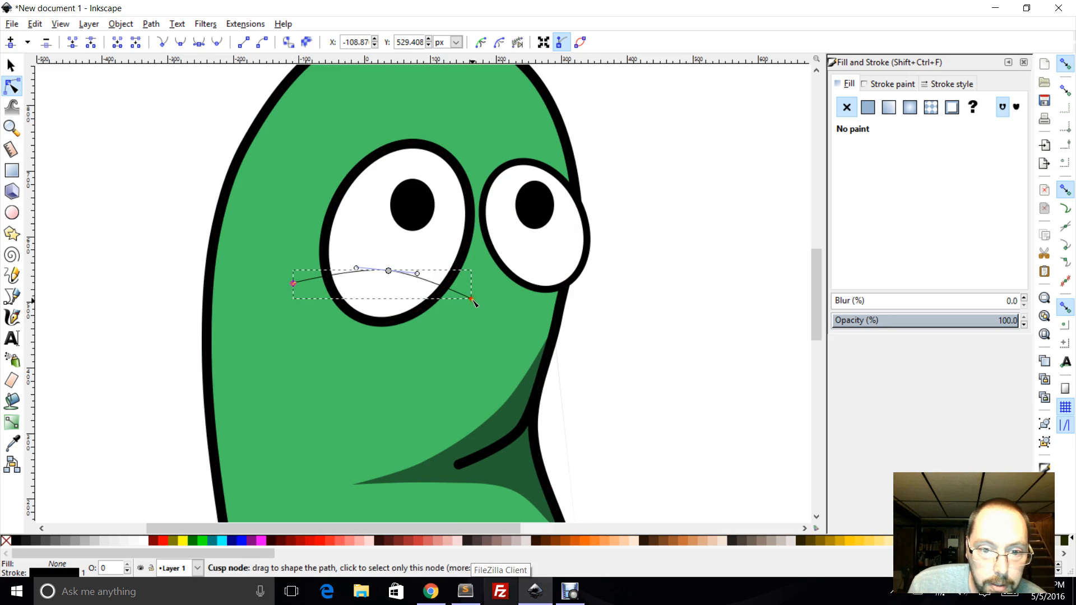
drag(471, 299, 493, 307)
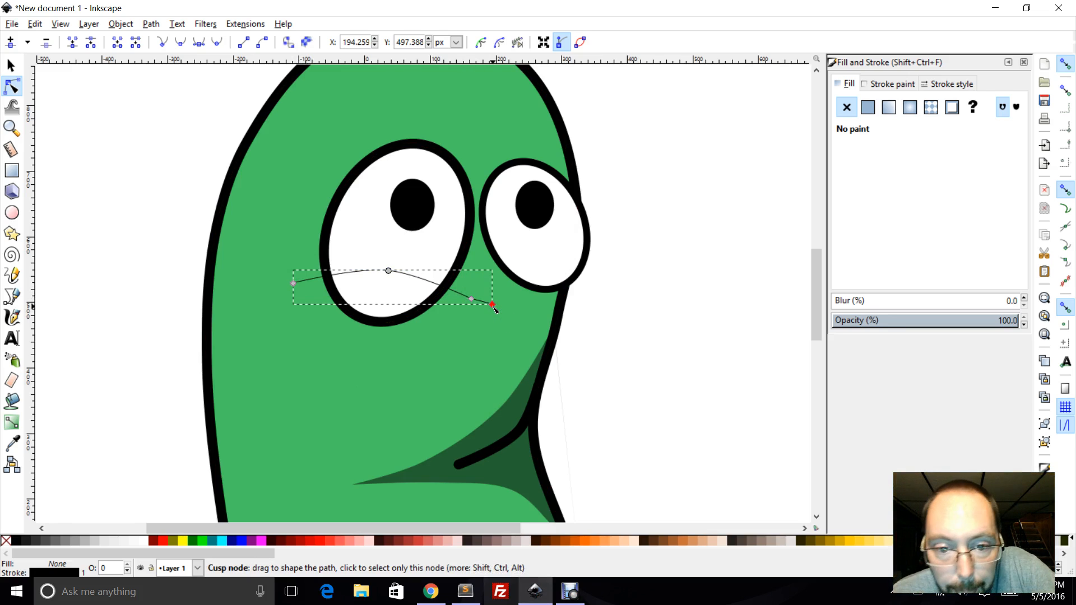
key(ctrl+z)
drag(471, 300, 467, 293)
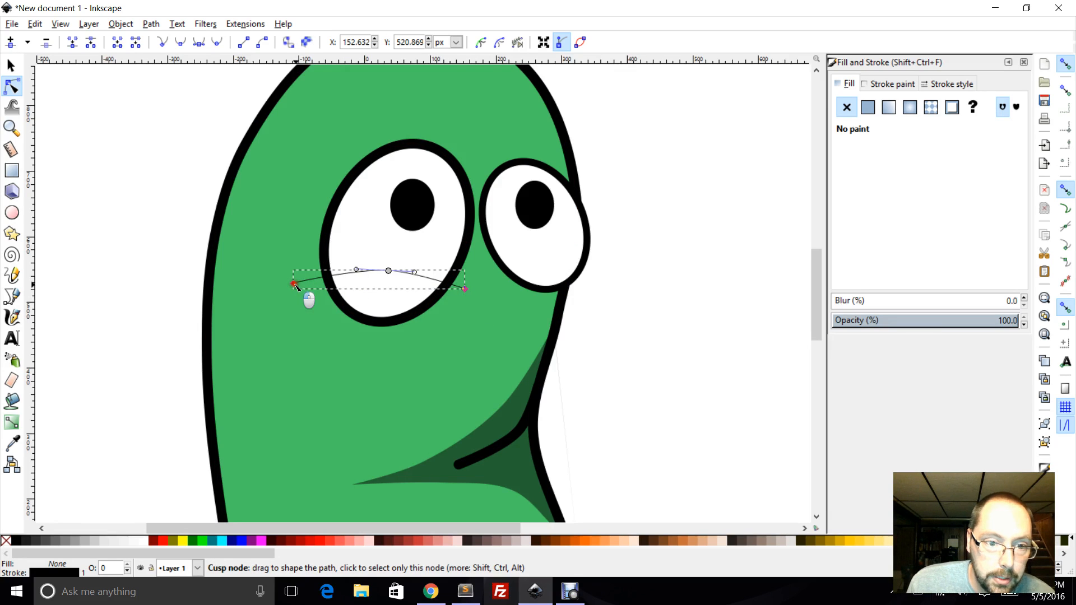
drag(295, 284, 306, 285)
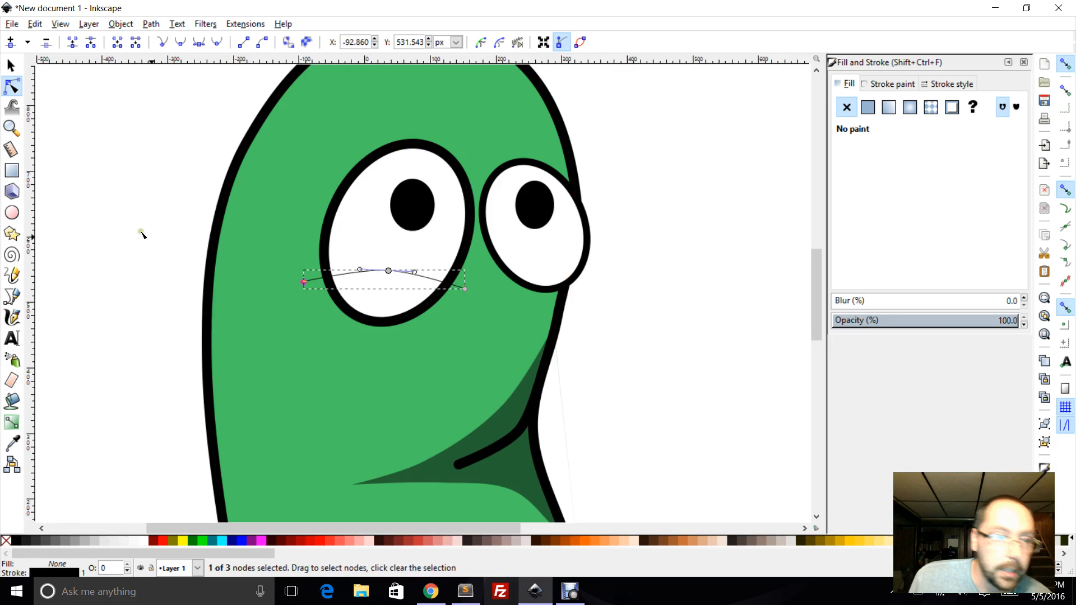
Draw an open three-point peaked path about 150 px wide and 34 px high across the lower part of the smaller right eye
click(7, 297)
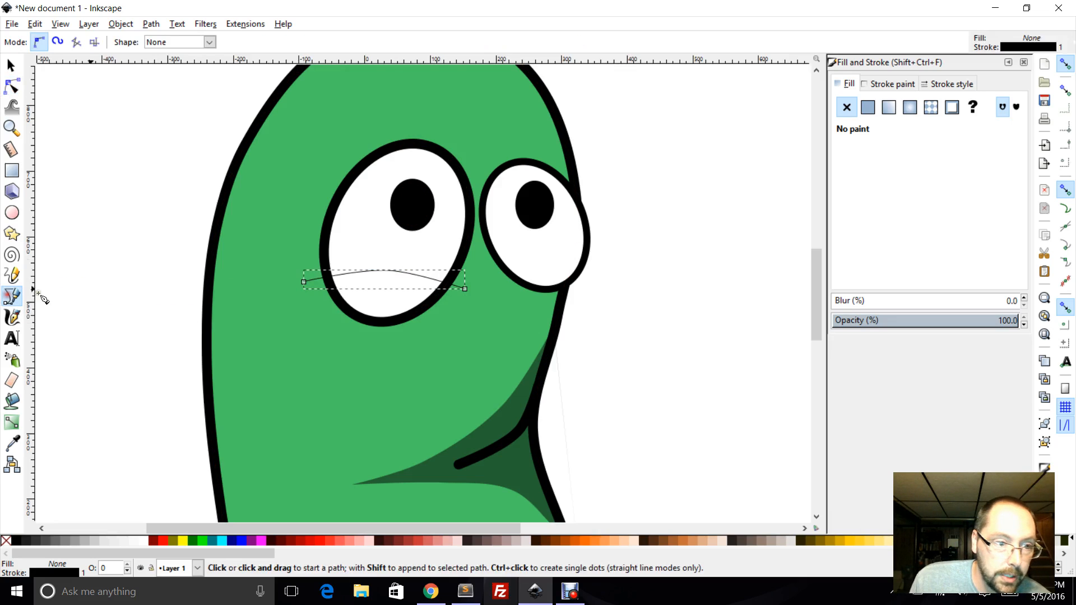
click(490, 279)
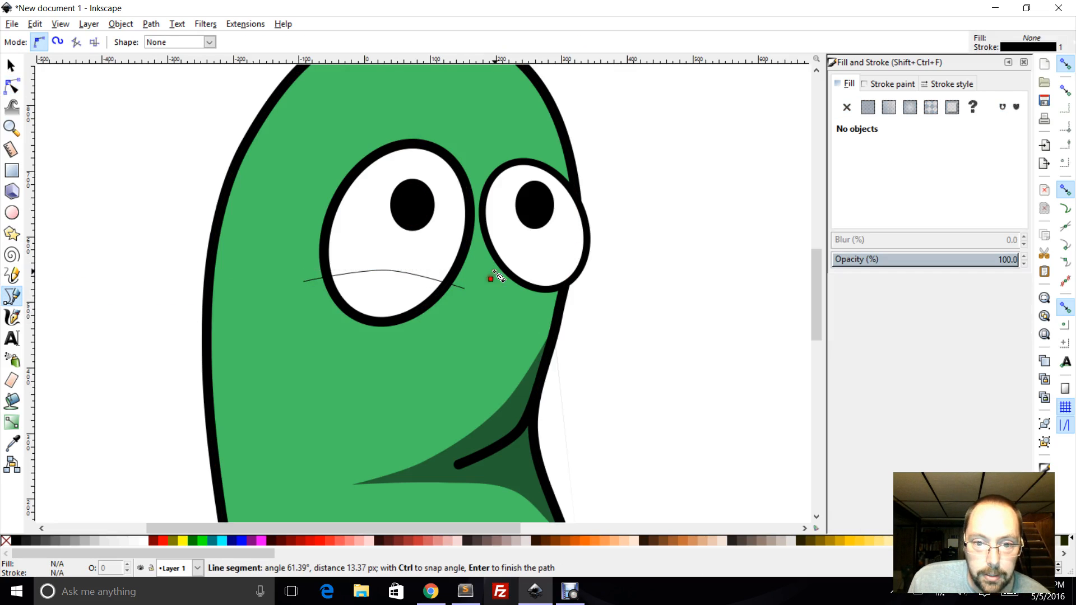
click(541, 257)
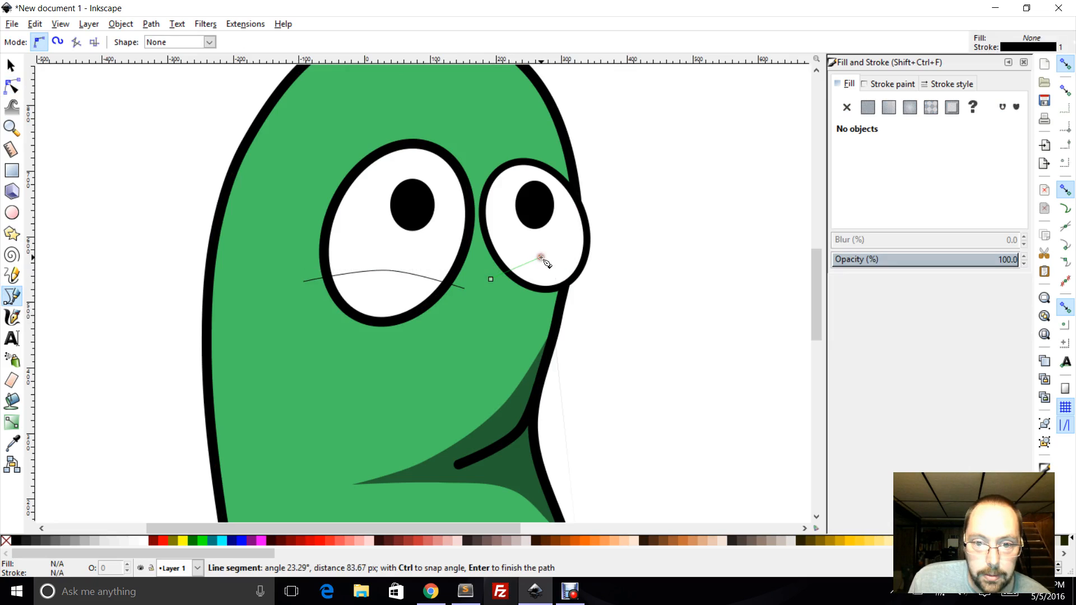
click(588, 271)
key(Return)
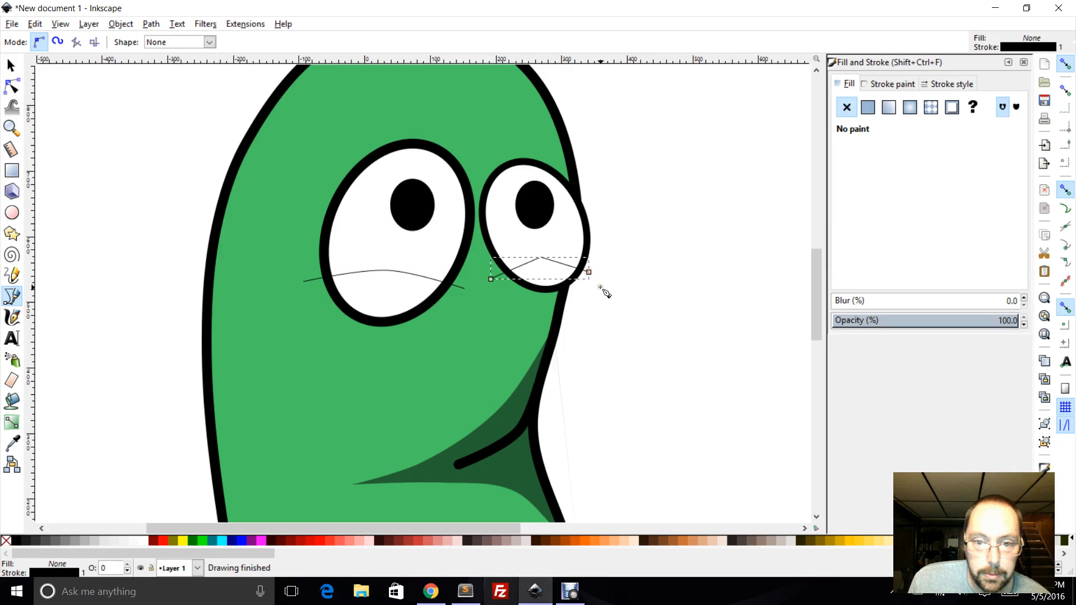
Make the middle node of the right eye's path auto-smooth and move it to about X 276, Y 562 px
click(14, 70)
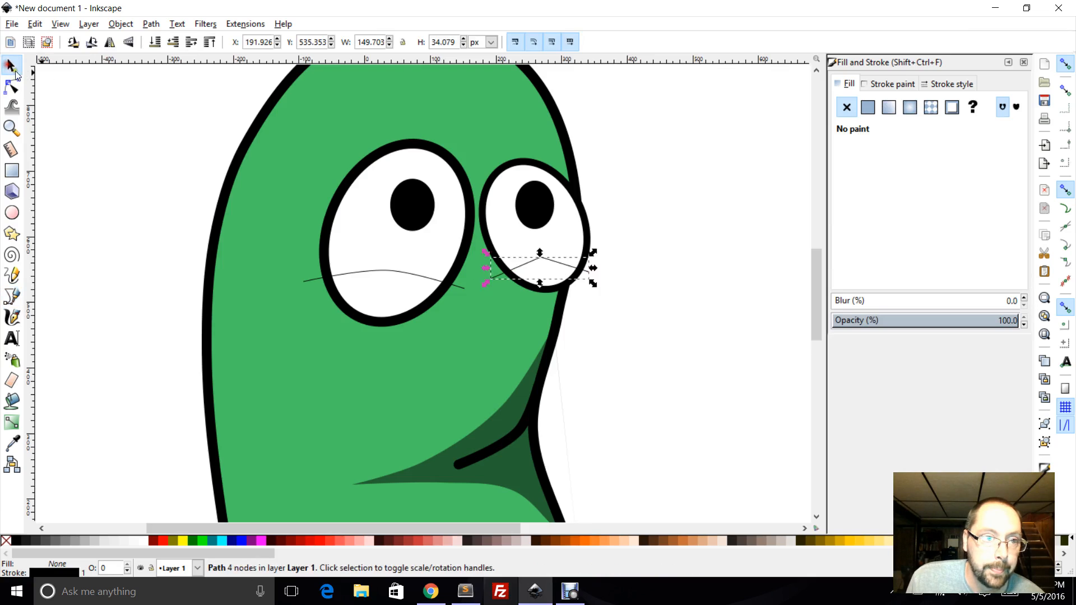
click(12, 87)
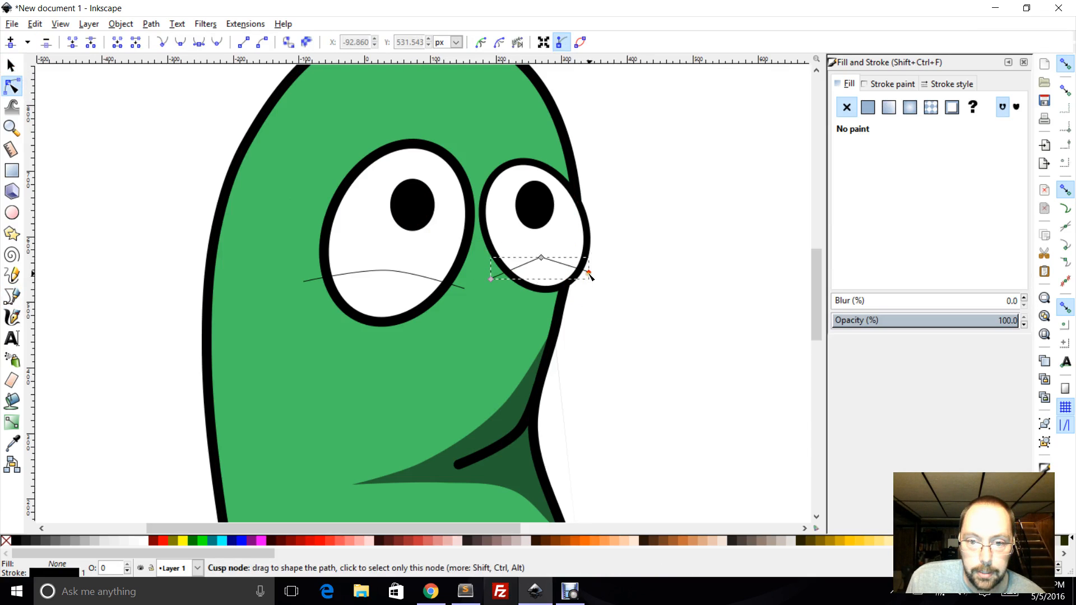
drag(589, 273, 615, 279)
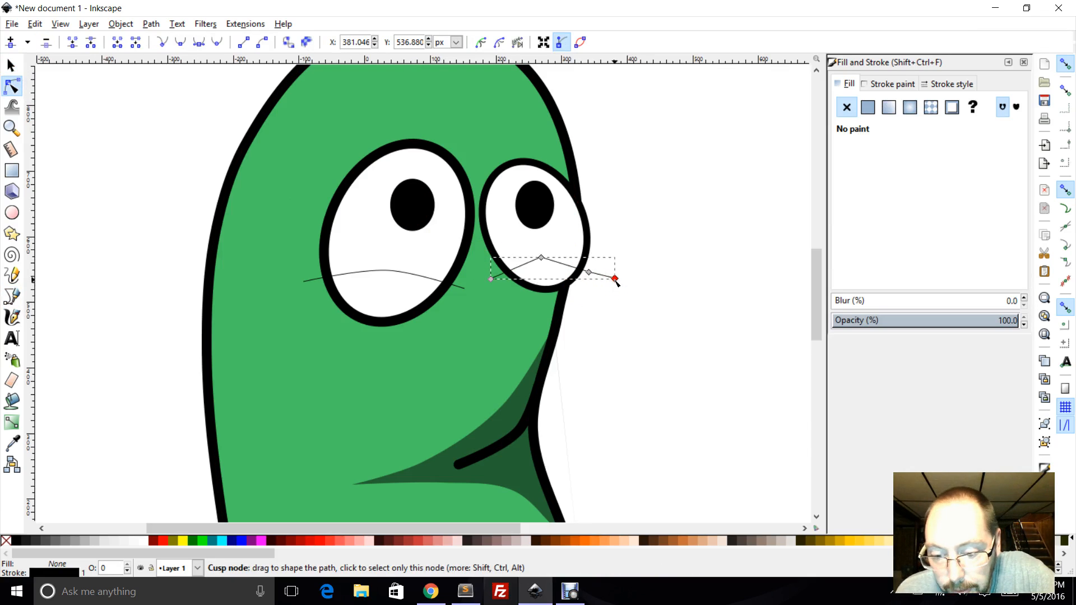
key(ctrl+z)
click(541, 258)
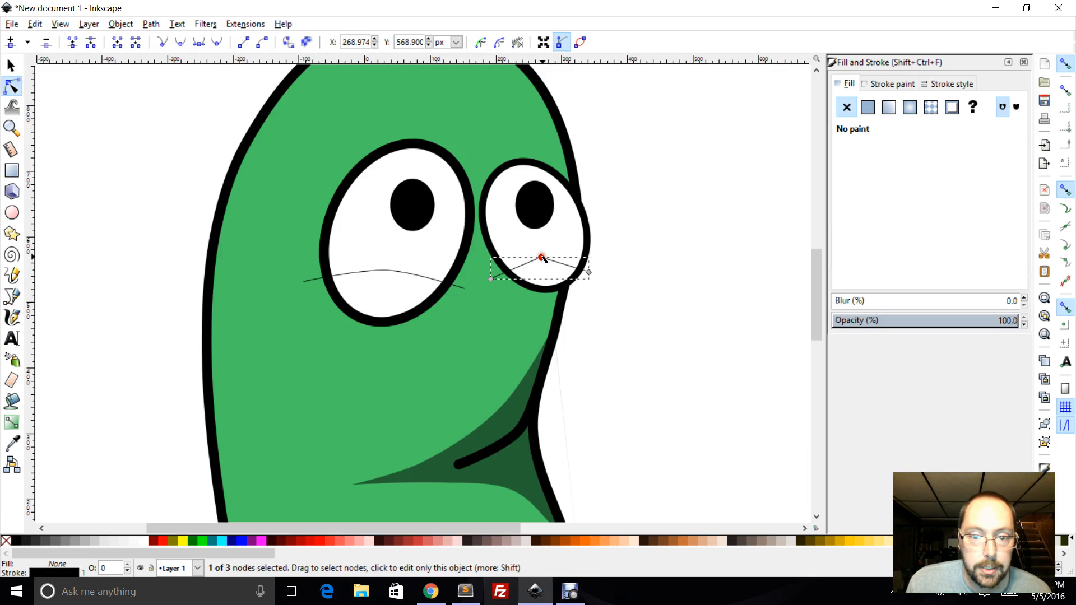
click(242, 43)
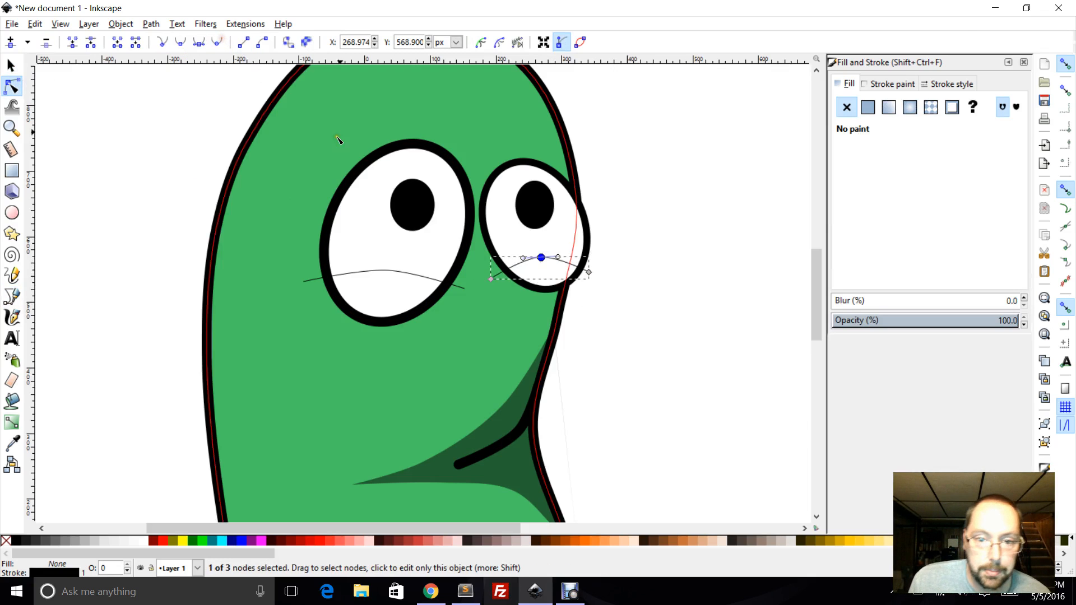
drag(541, 259, 548, 259)
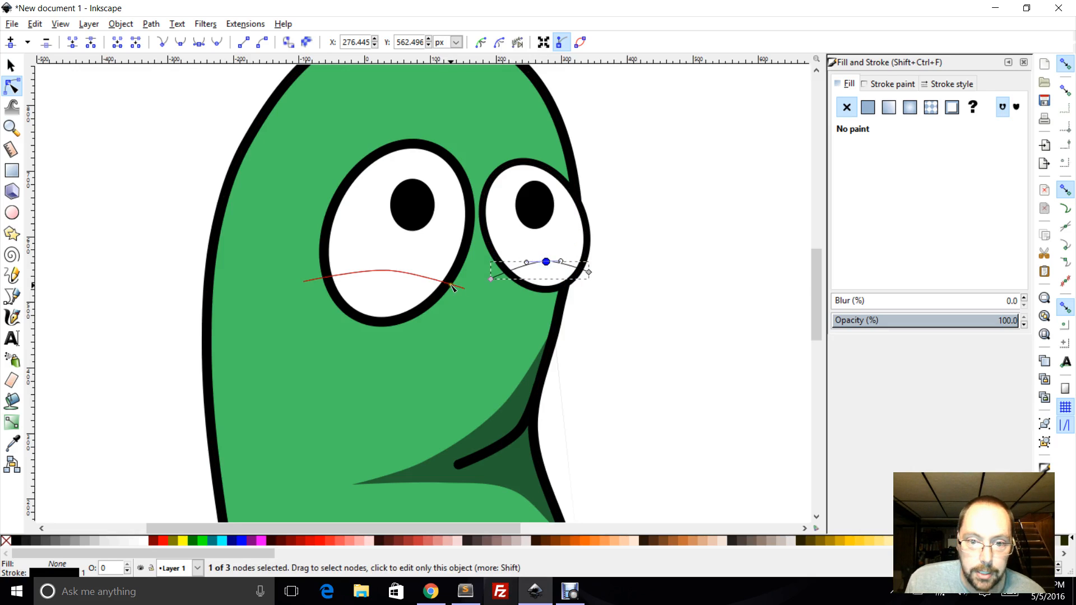
Check the cartoon expressions image in Chrome, and give the left eye's lower eyelid curve a 15 px stroke with round caps in Inkscape
click(442, 592)
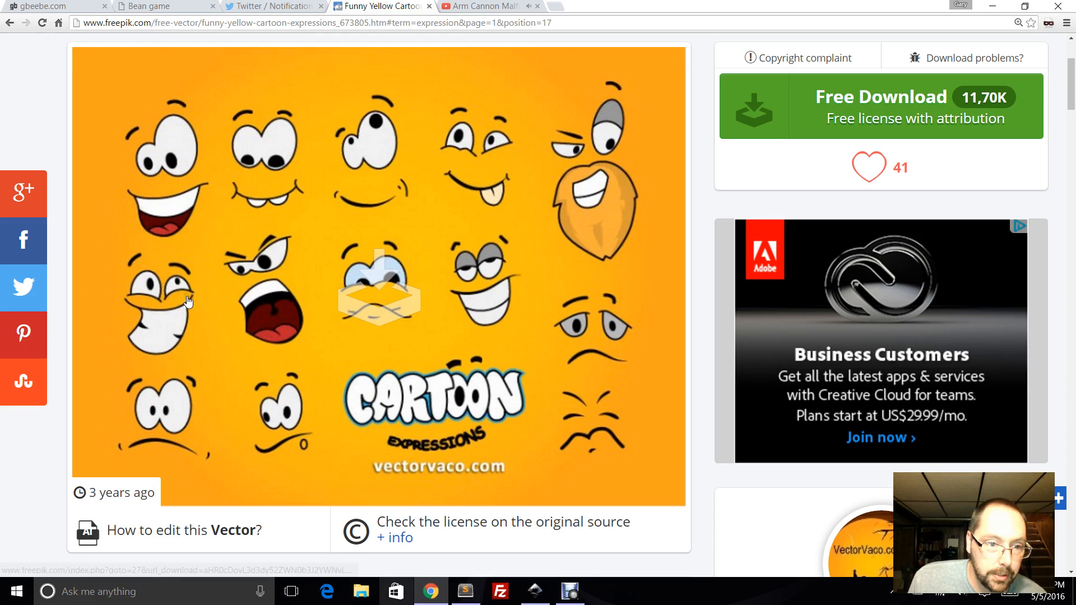
click(527, 593)
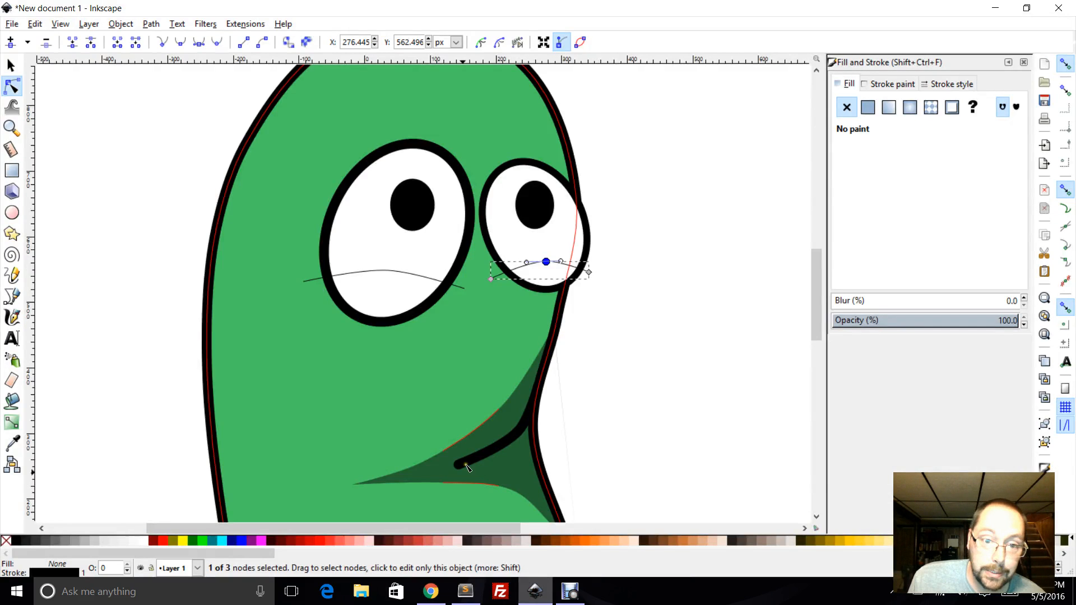
click(390, 276)
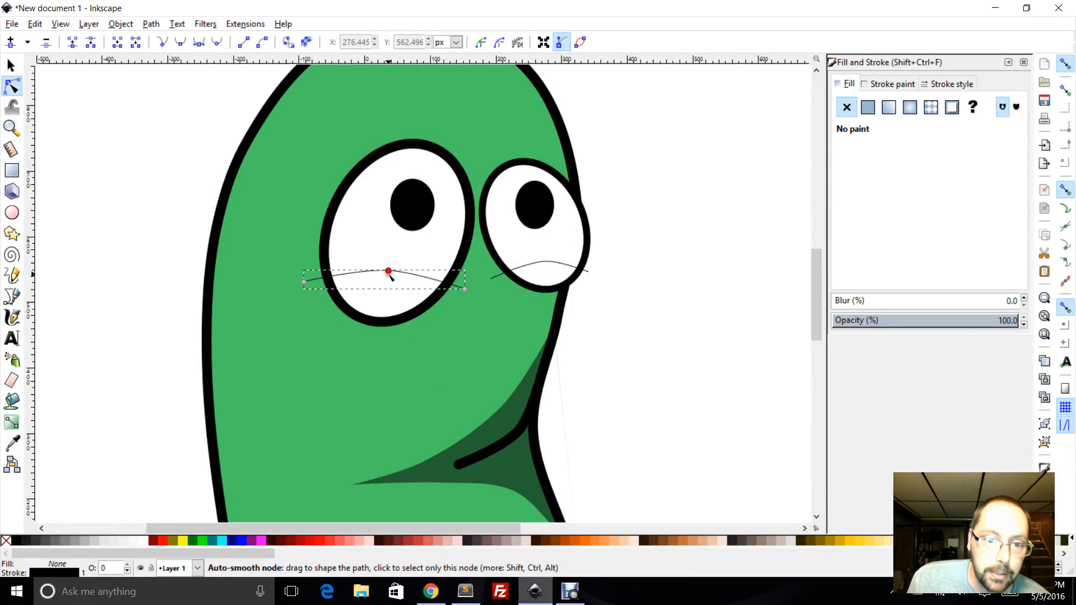
click(939, 86)
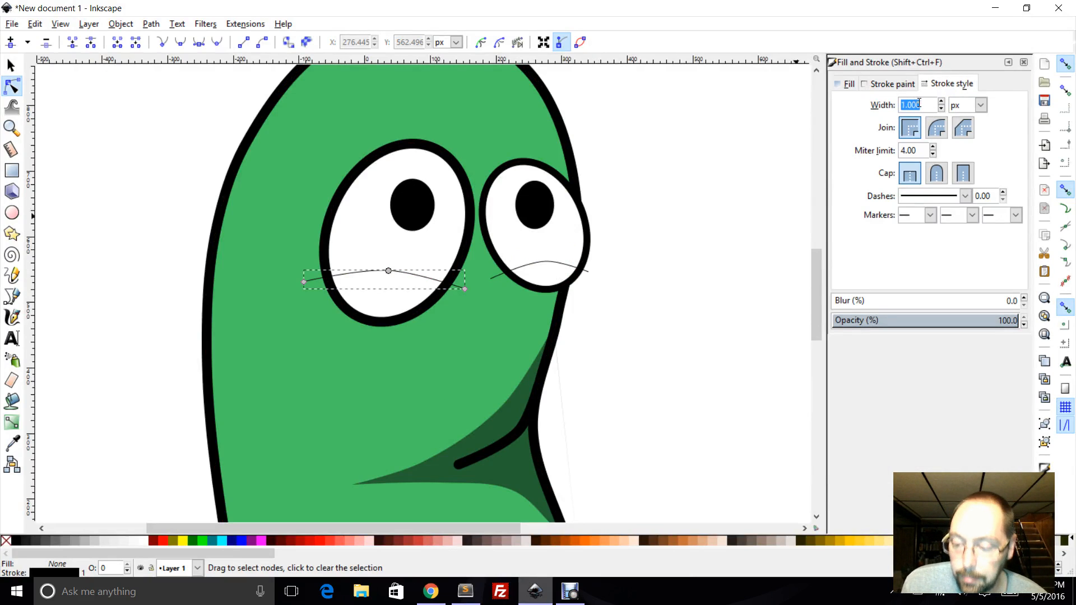
text(15)
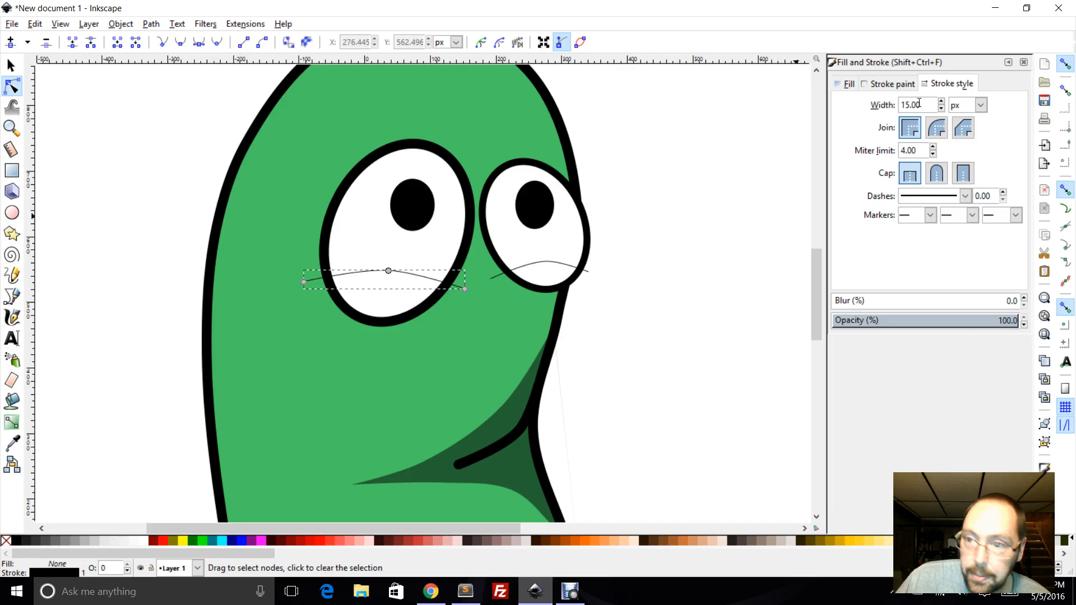
text(.00)
key(Return)
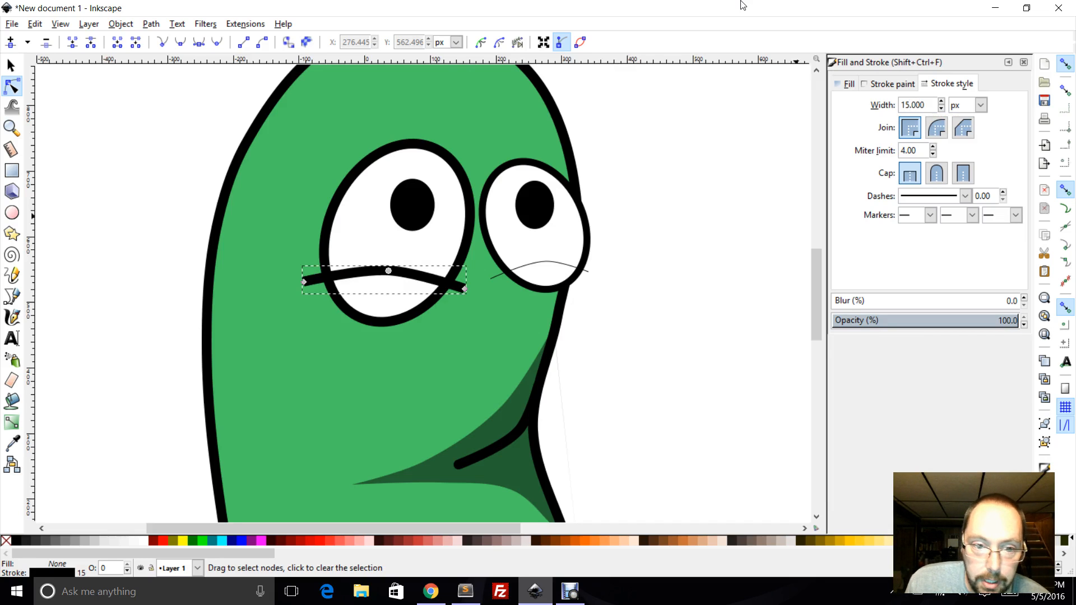
Set the right eye's lower eyelid curve to a 15 px stroke width with round caps
click(546, 263)
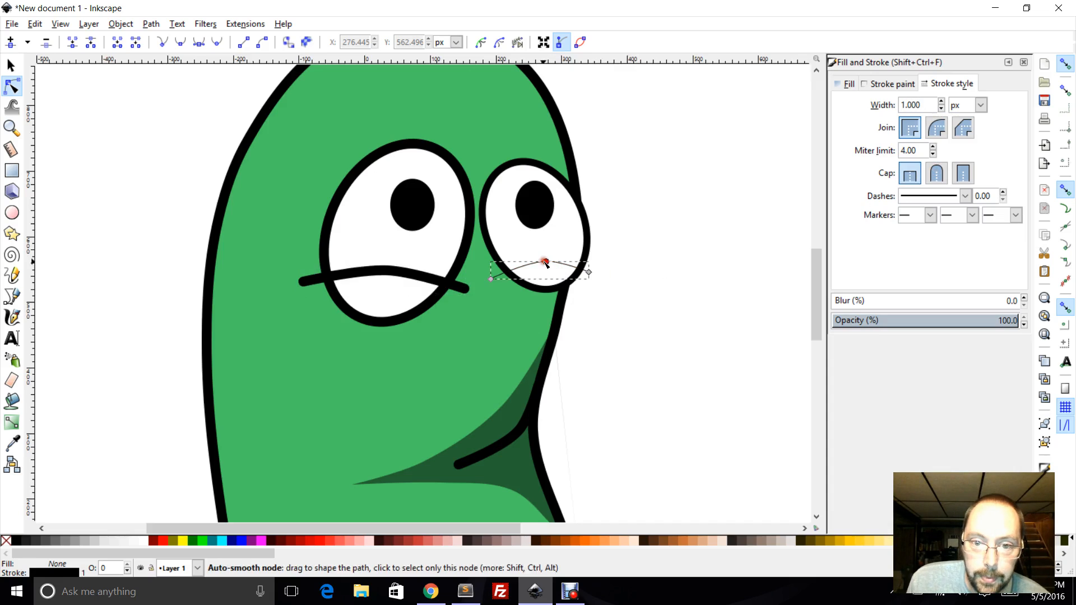
triple_click(913, 106)
click(914, 106)
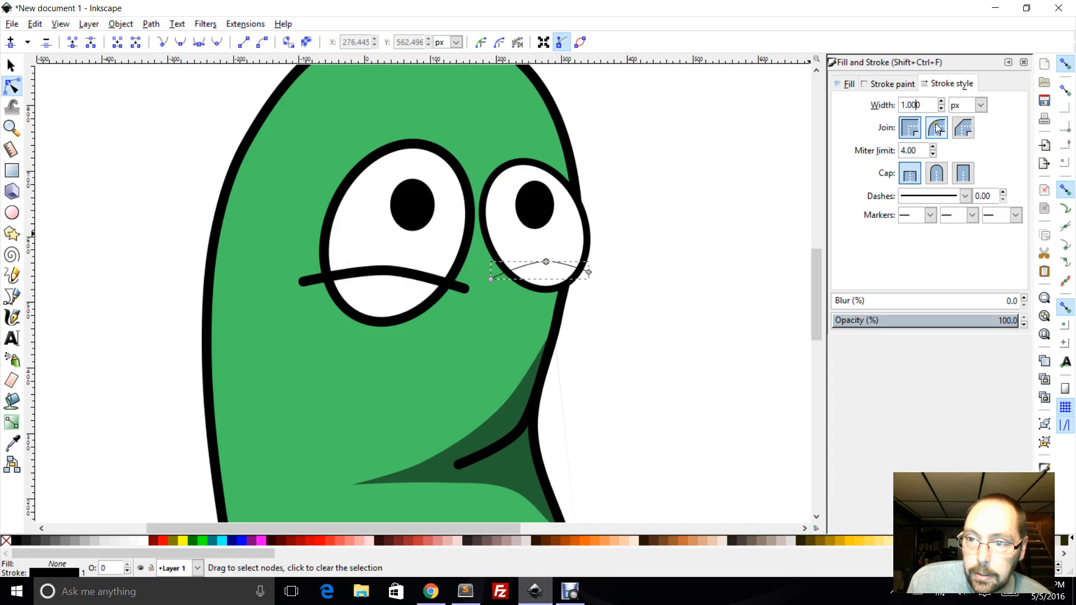
triple_click(909, 106)
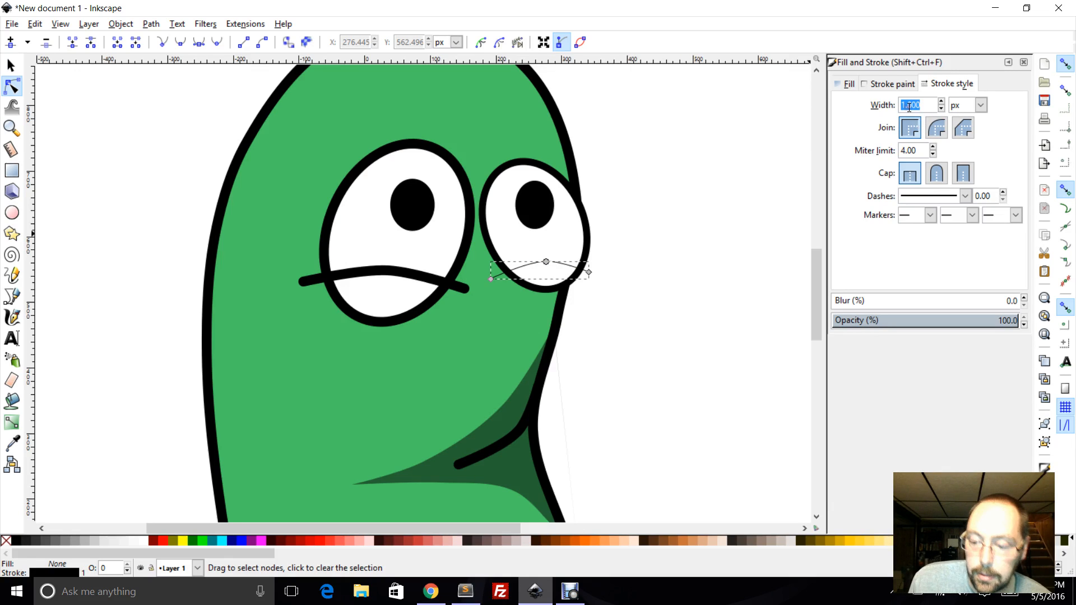
text(15)
key(Return)
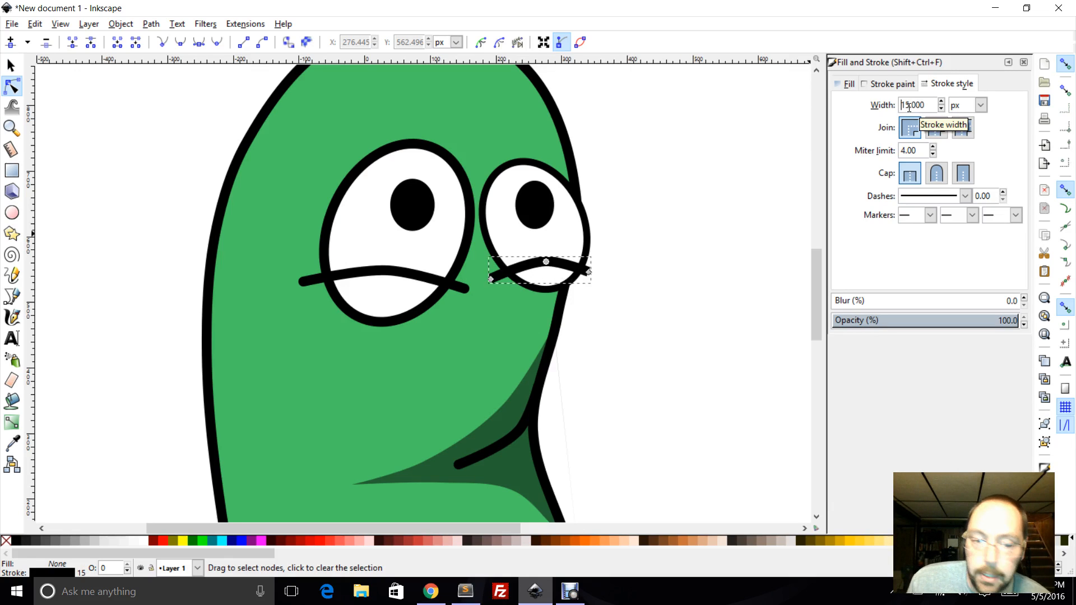
click(944, 181)
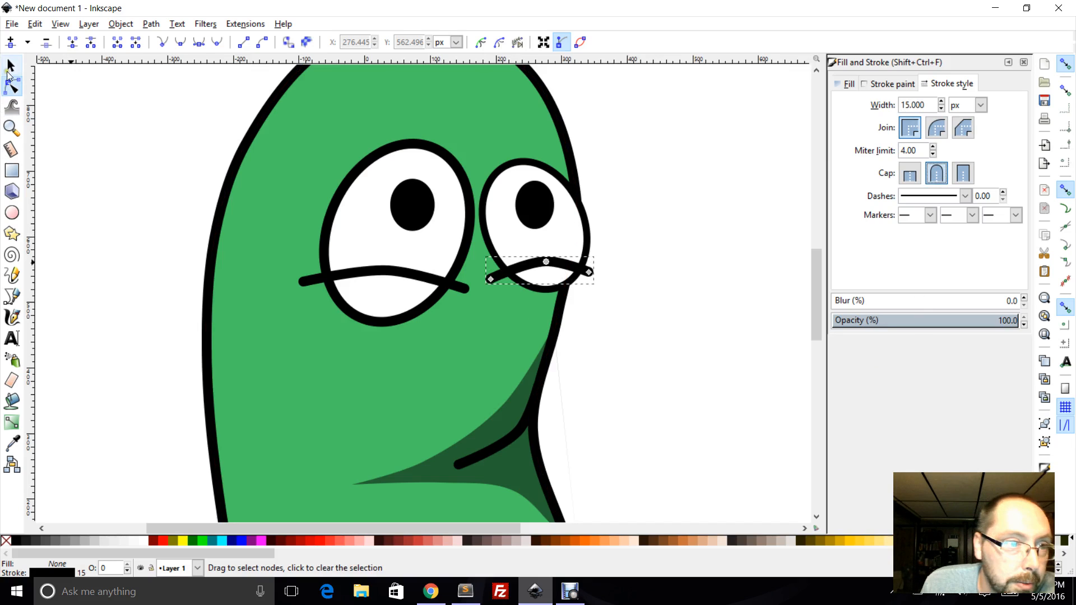
Draw a closed shape about 259 px wide and 101 px high along the left eyelid curve, enclosing the eye's lower part beneath it
click(12, 296)
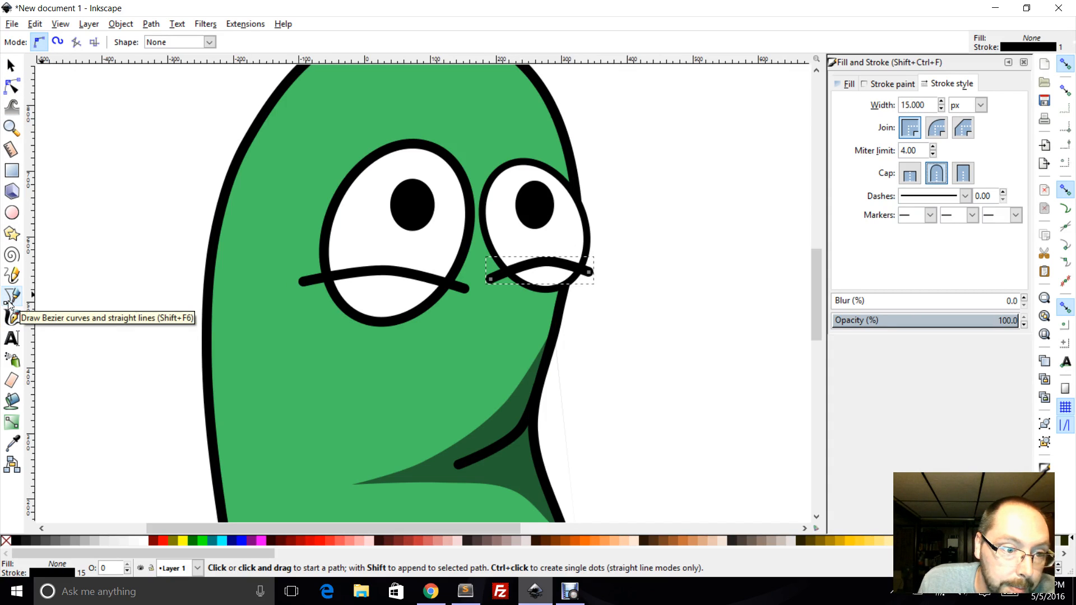
click(293, 286)
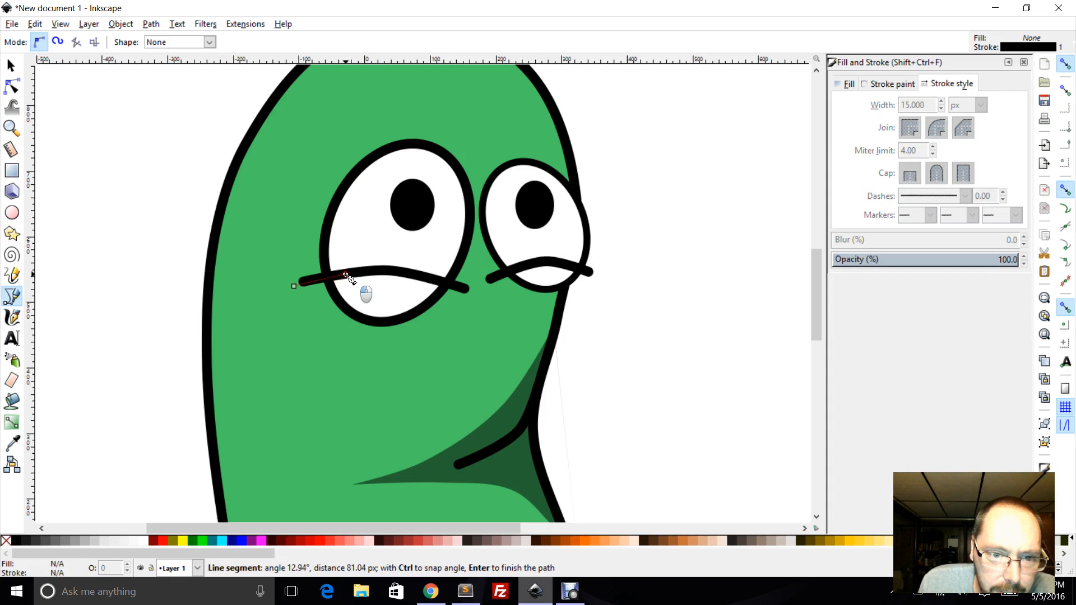
click(419, 277)
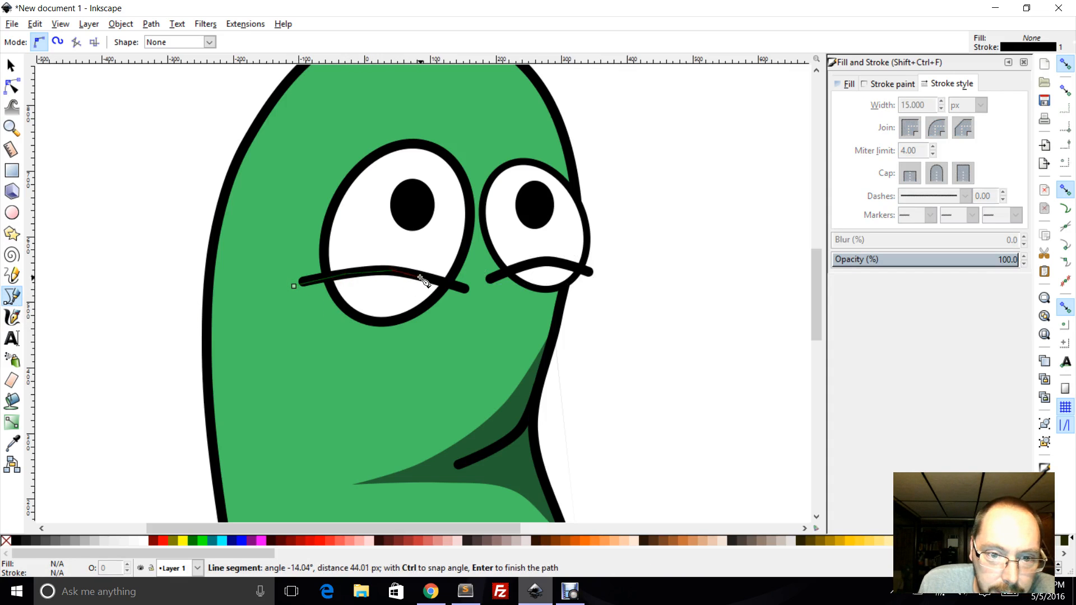
click(466, 288)
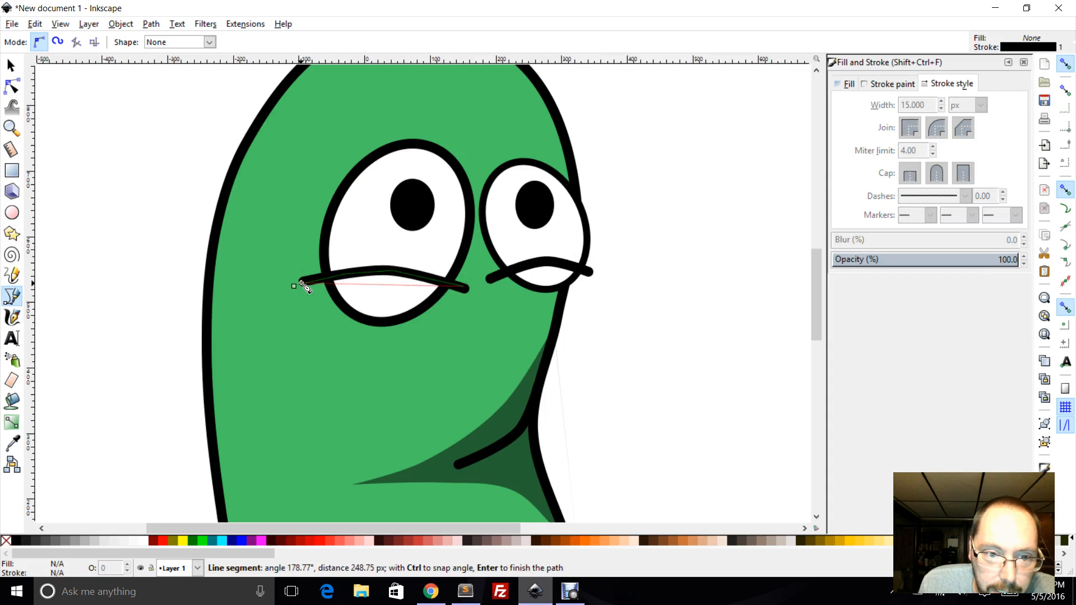
click(436, 328)
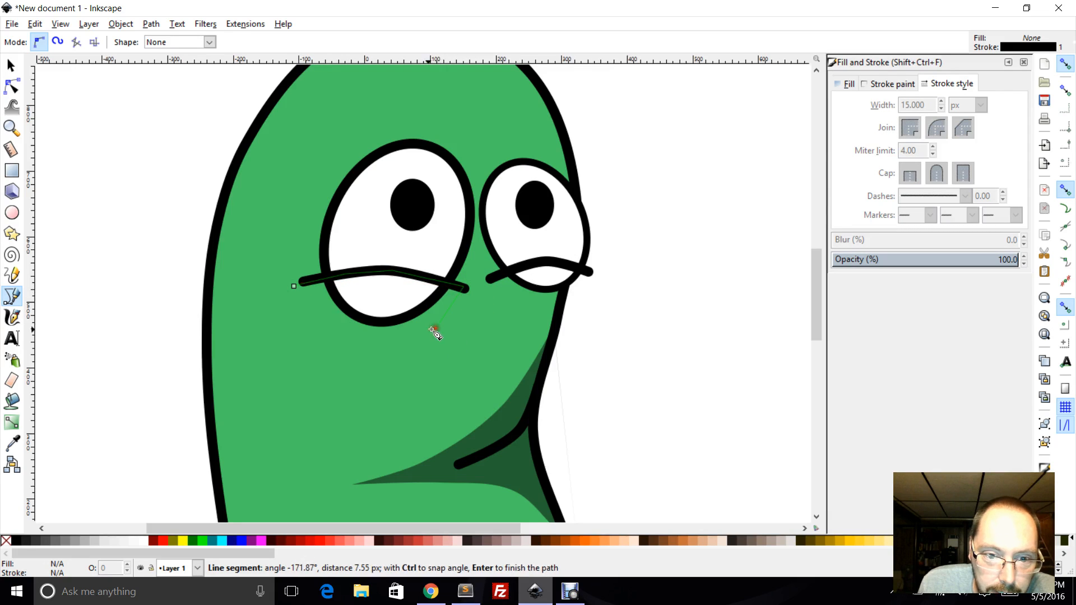
click(335, 337)
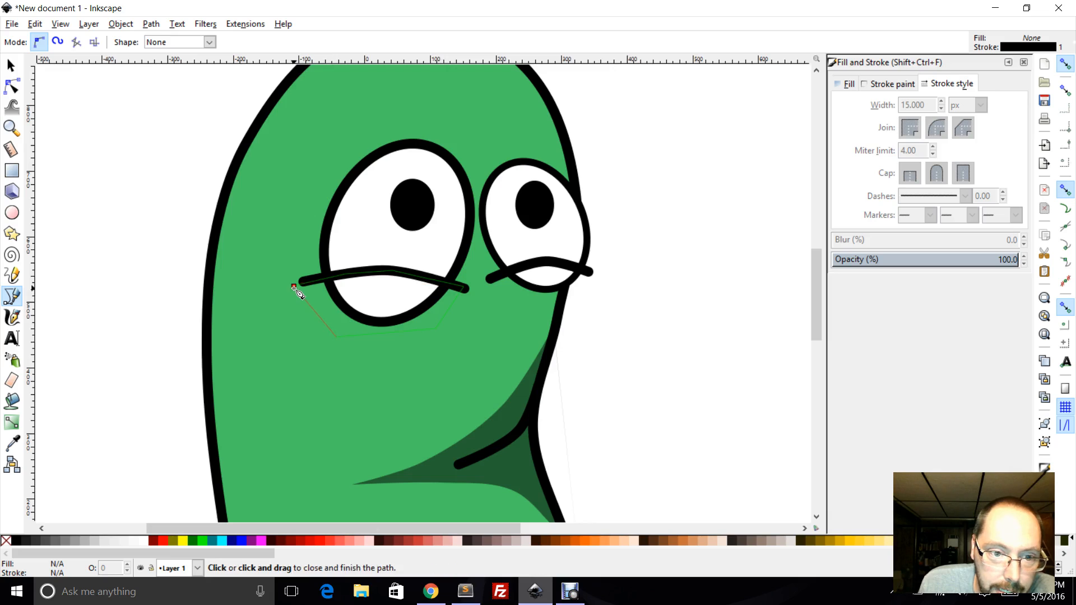
click(293, 288)
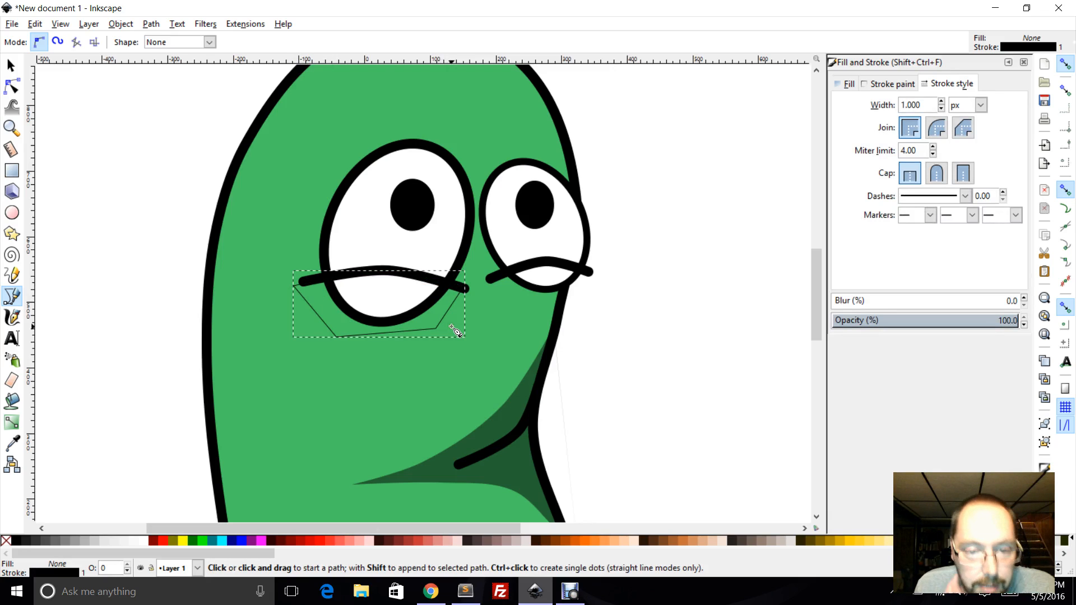
Give the closed shape under the left eyelid curve a flat color fill and remove its stroke
click(848, 84)
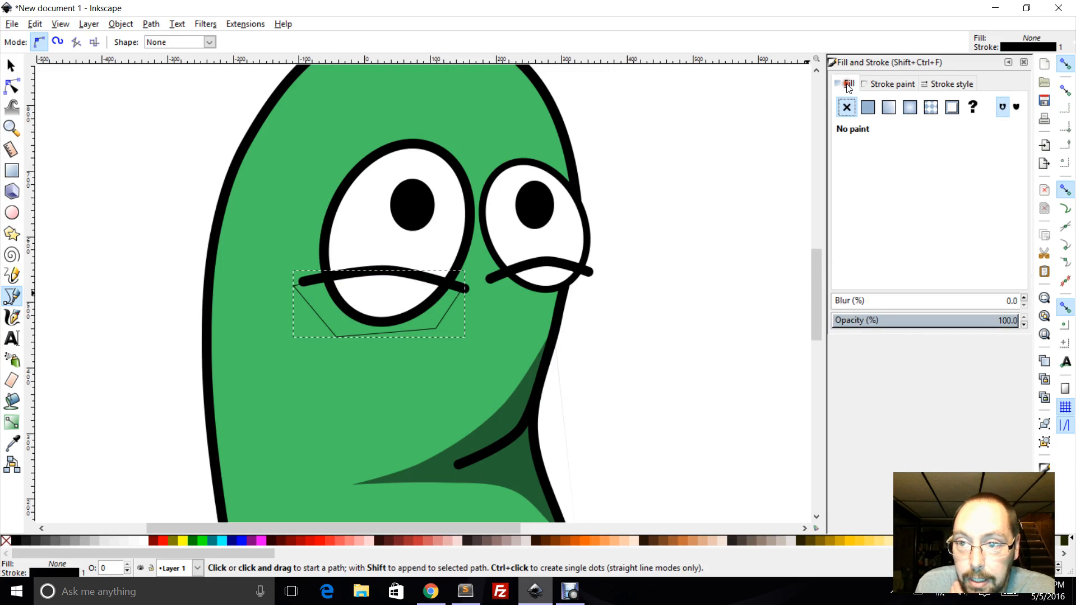
click(867, 107)
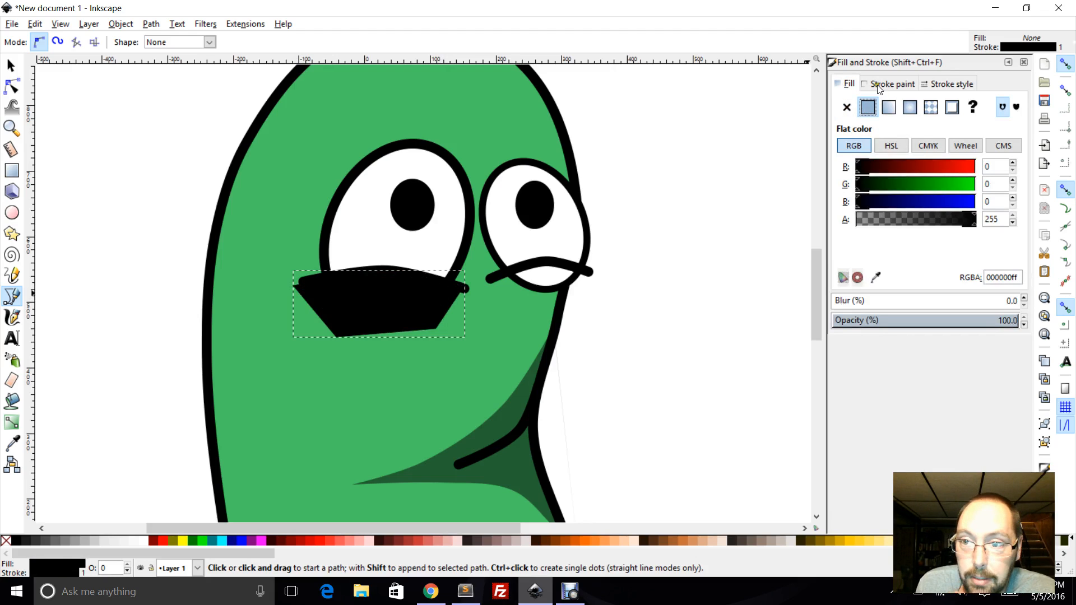
click(881, 85)
click(846, 107)
click(847, 84)
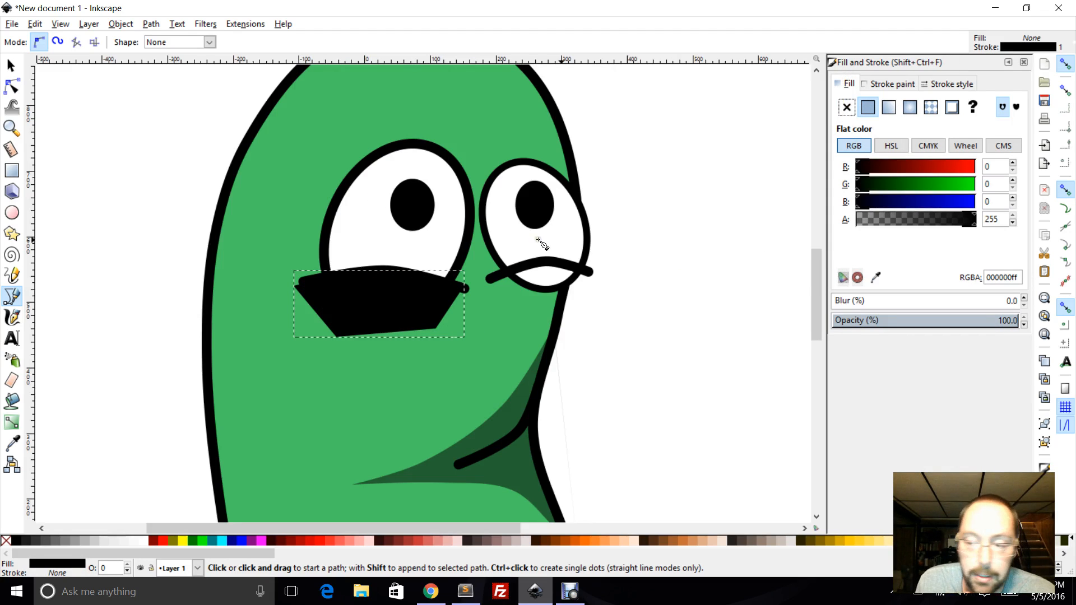
Fill the left eyelid shape with the body's sampled green (48c664ff) and lower it one step, behind the black eyelid curve
click(875, 277)
click(283, 214)
key(b)
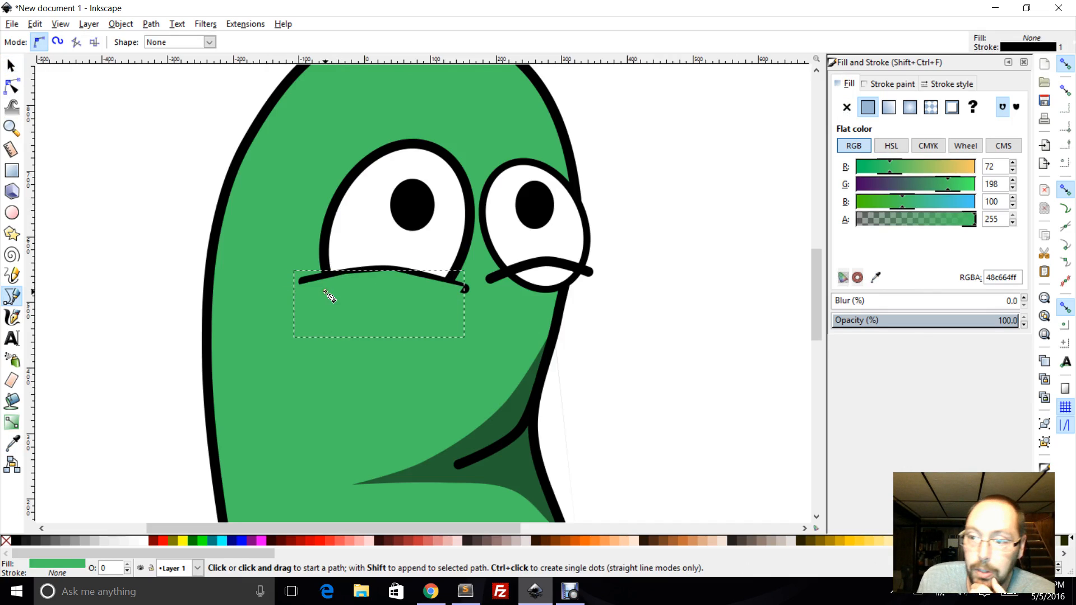
click(11, 65)
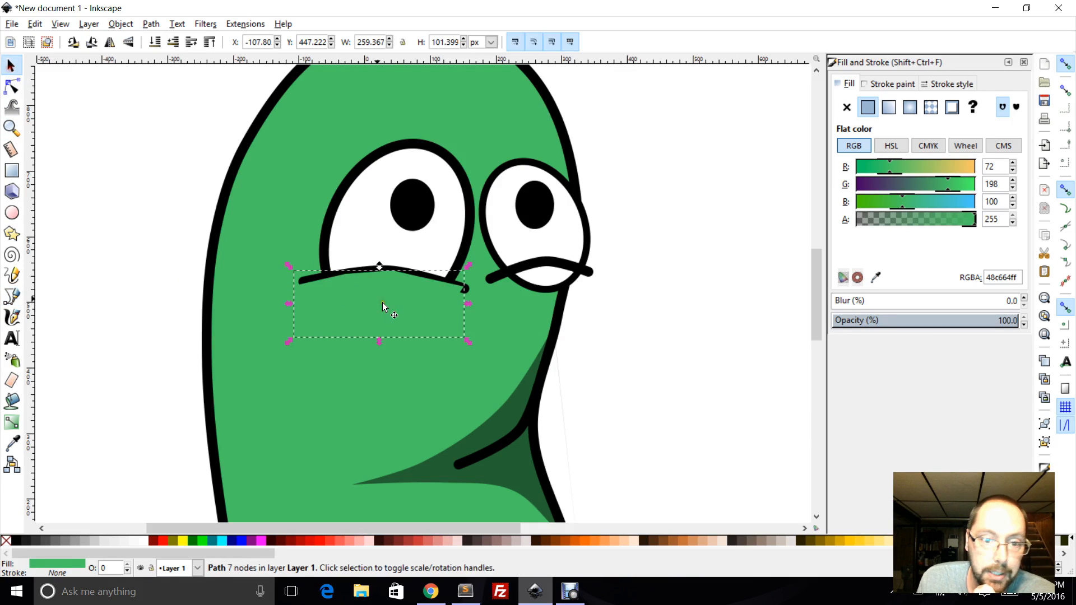
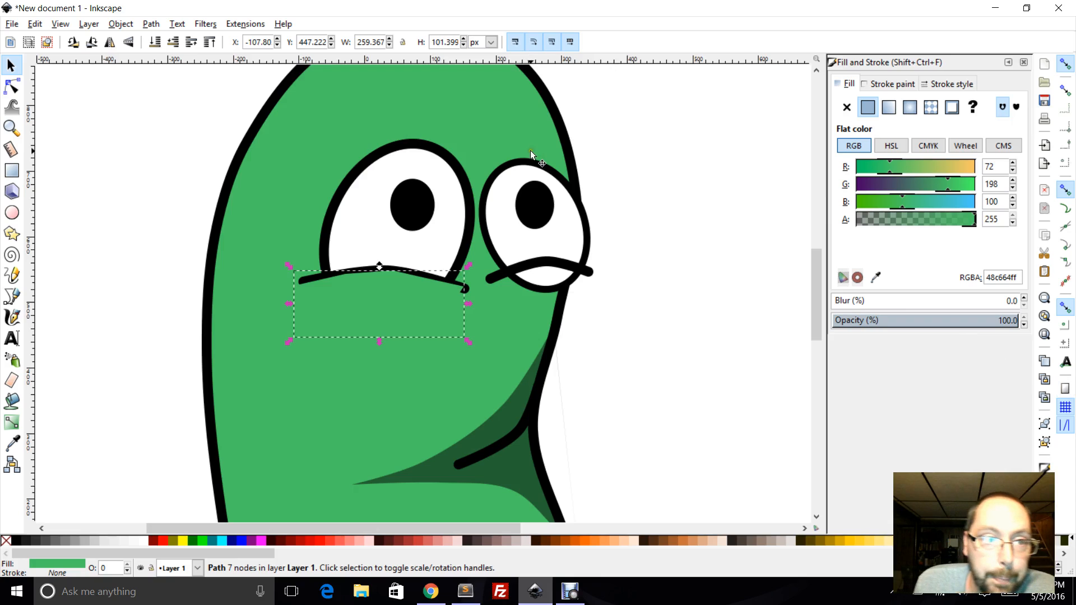
click(172, 49)
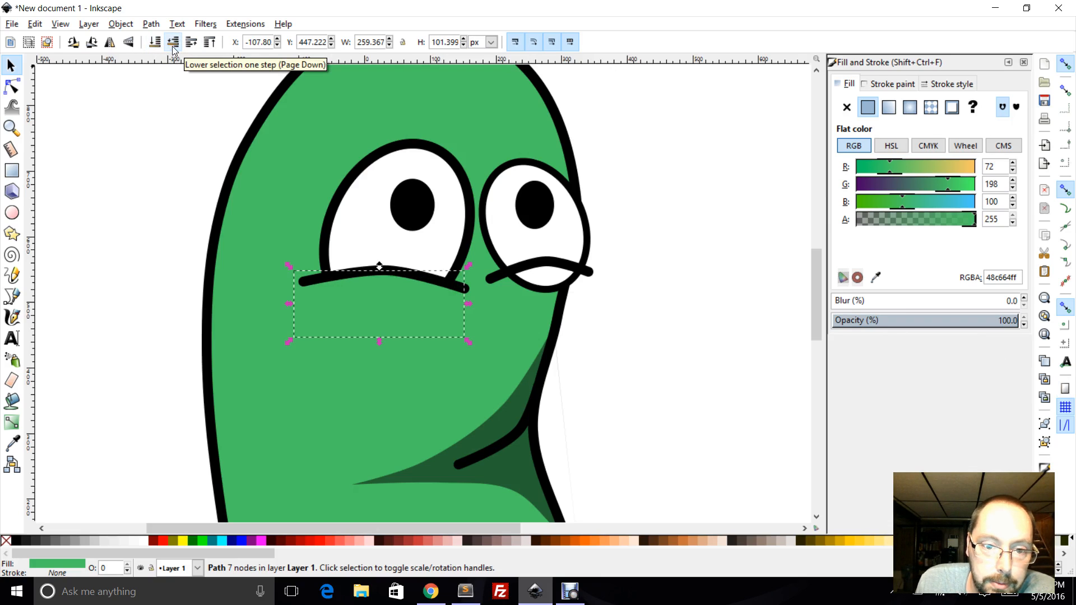
Draw a closed shape along the right eyelid curve and the eye's lower outline, covering the part of the eye beneath the curve
click(11, 294)
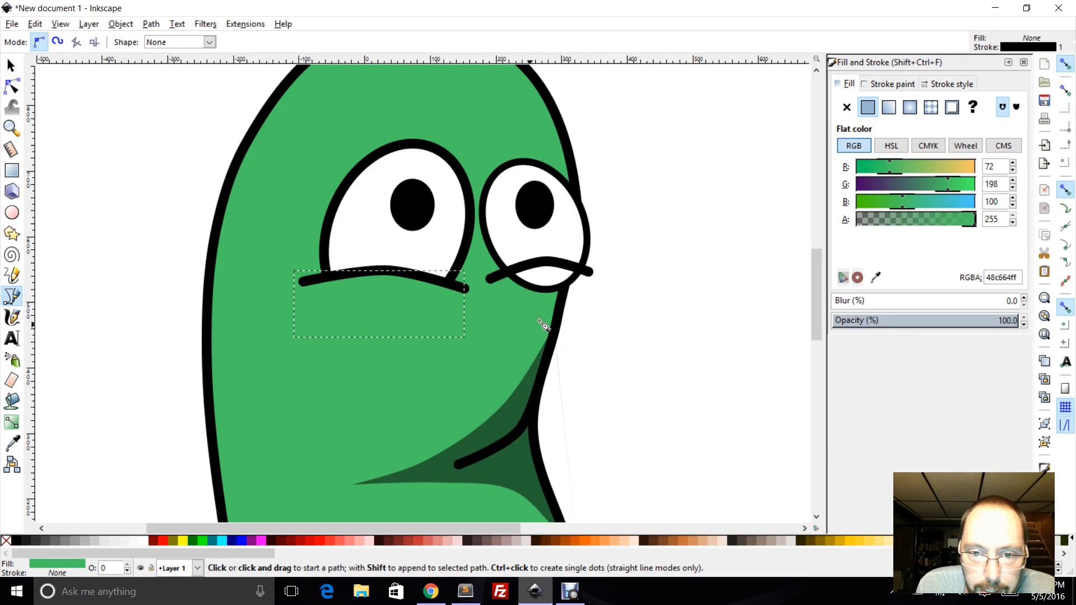
click(482, 284)
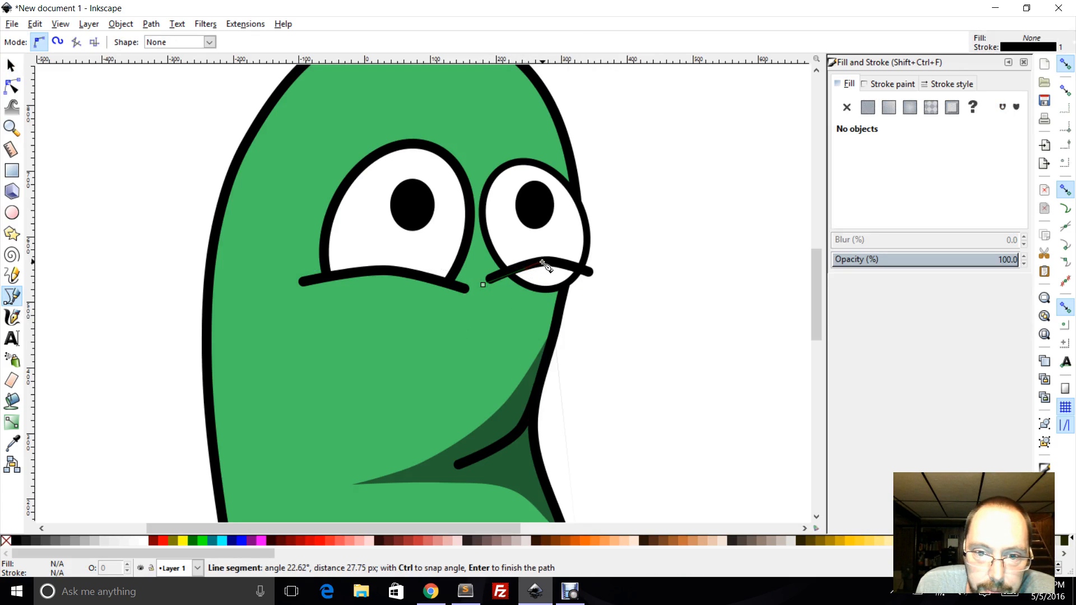
click(577, 268)
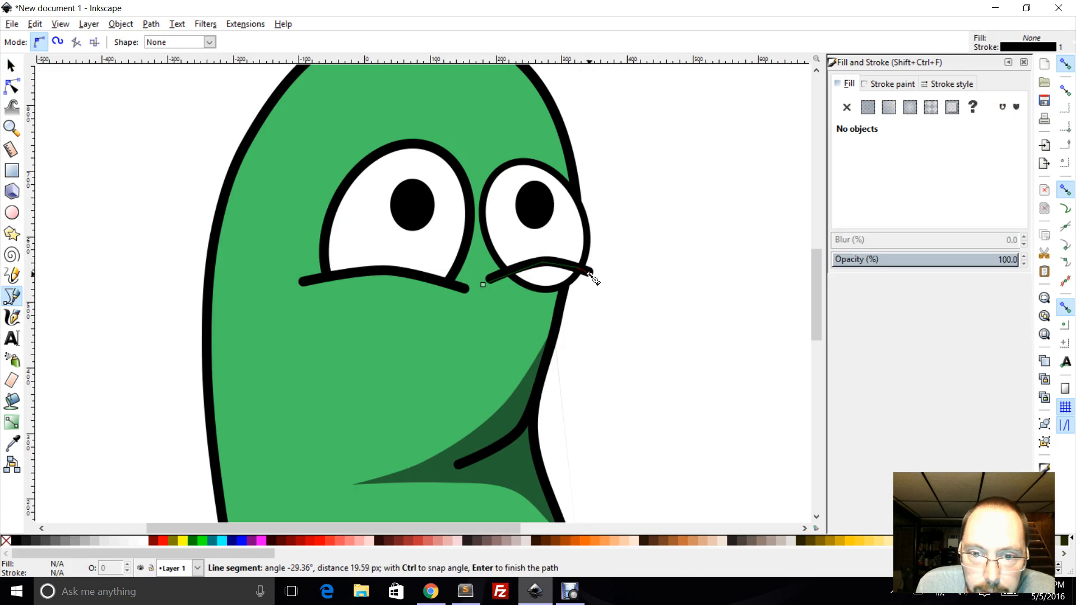
click(590, 274)
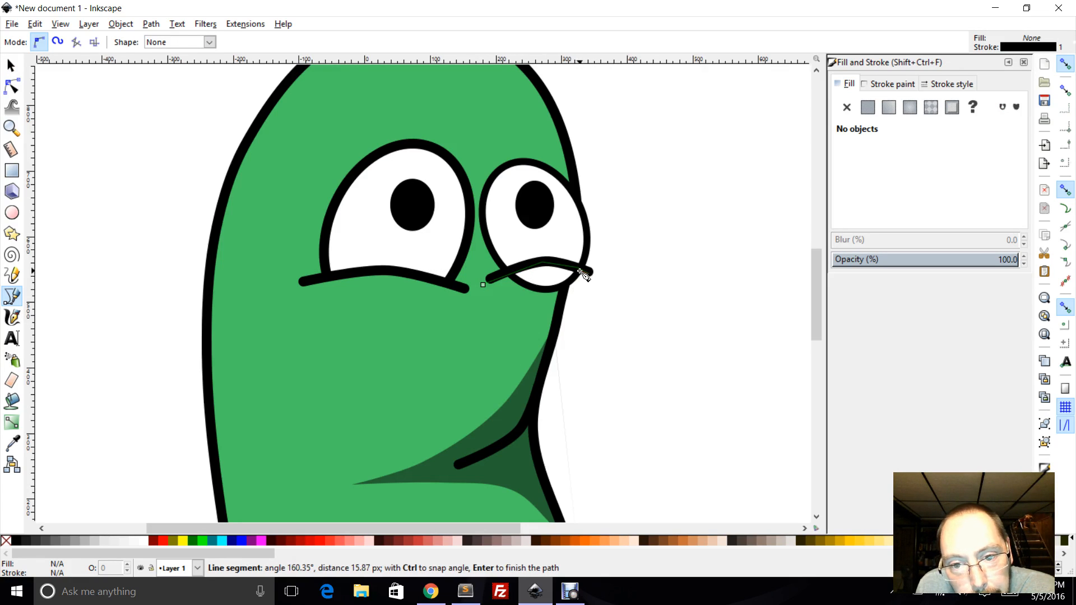
click(579, 270)
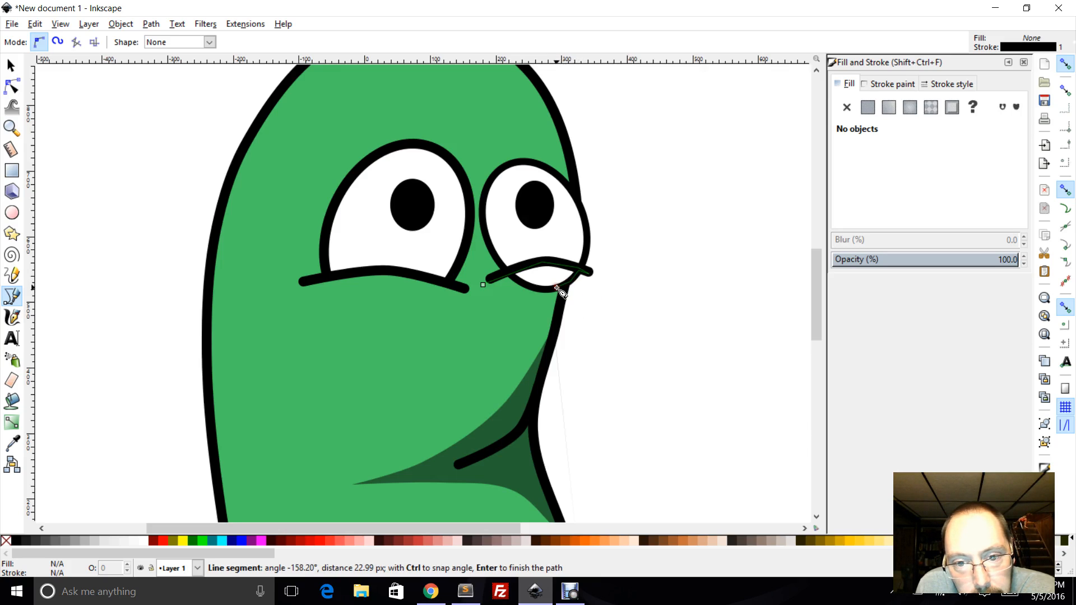
click(558, 289)
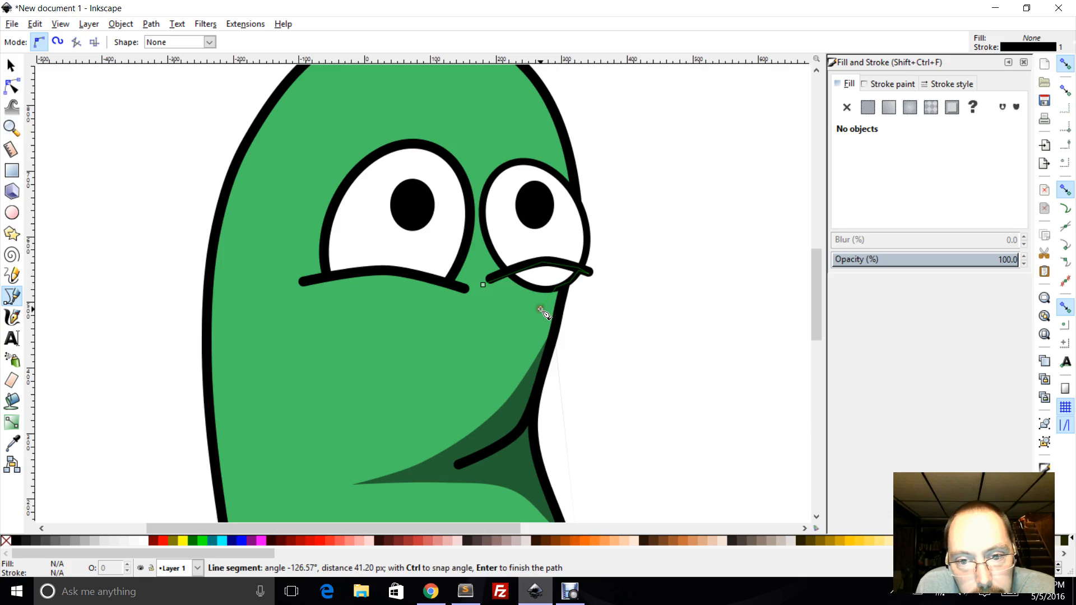
click(540, 309)
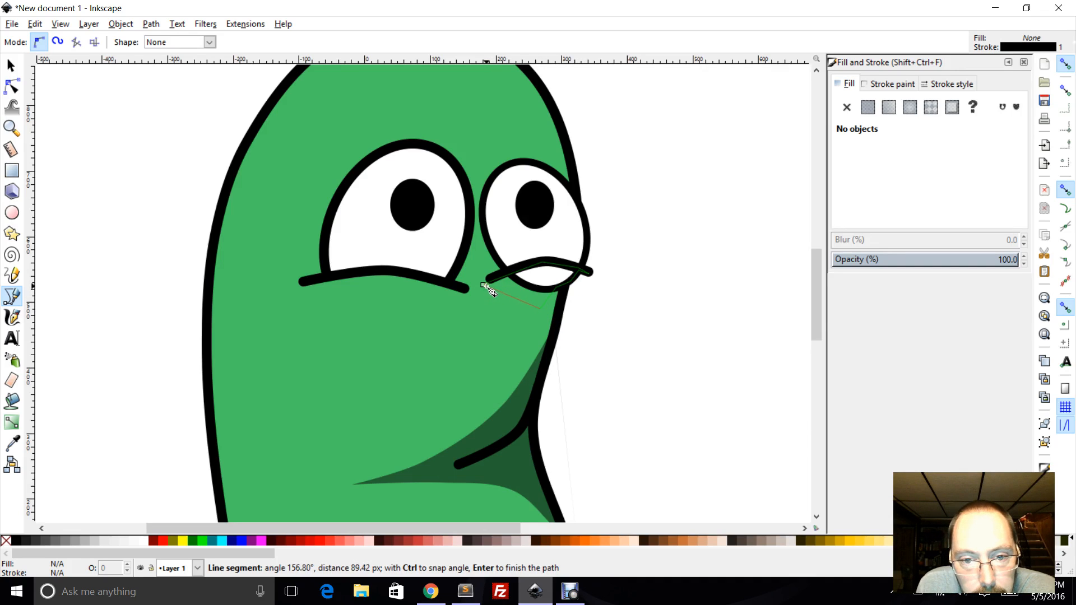
click(484, 285)
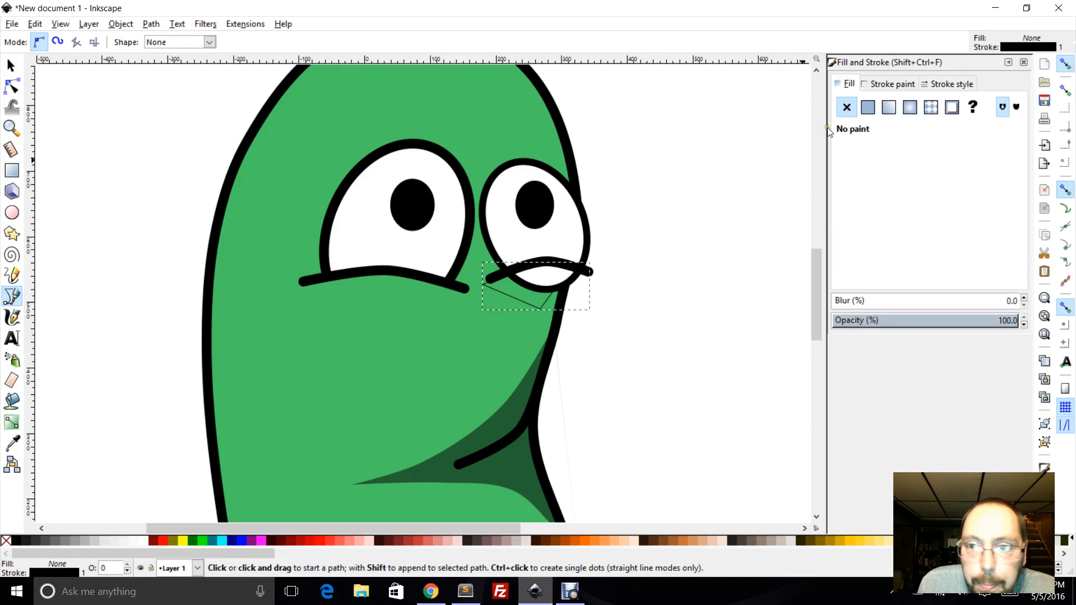
Fill the patch below the smaller eye's lower lid with the body's green and remove its stroke
click(867, 116)
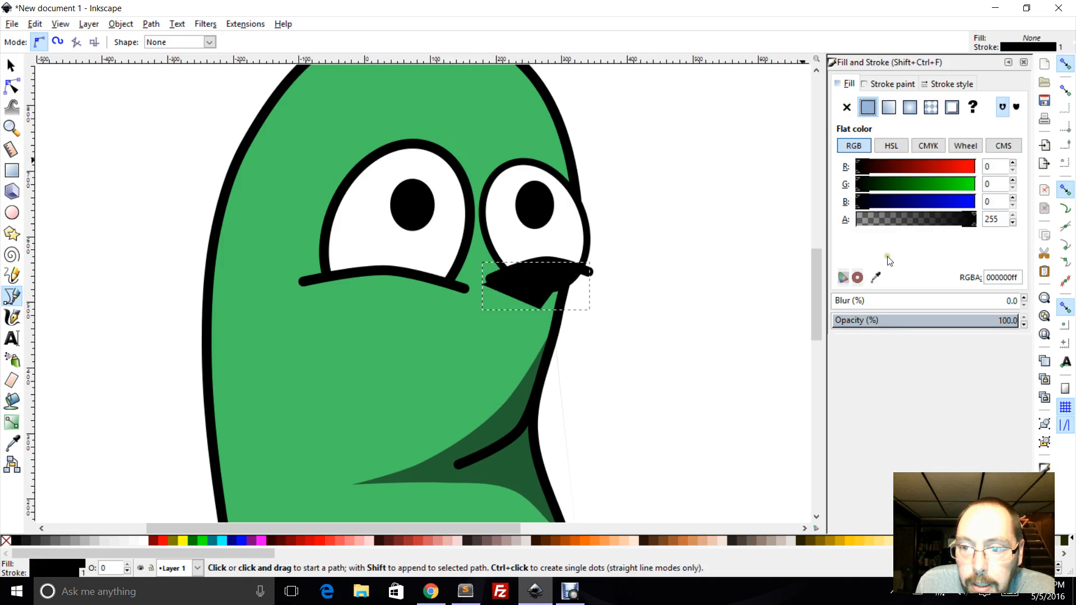
click(873, 276)
click(331, 413)
key(b)
click(891, 83)
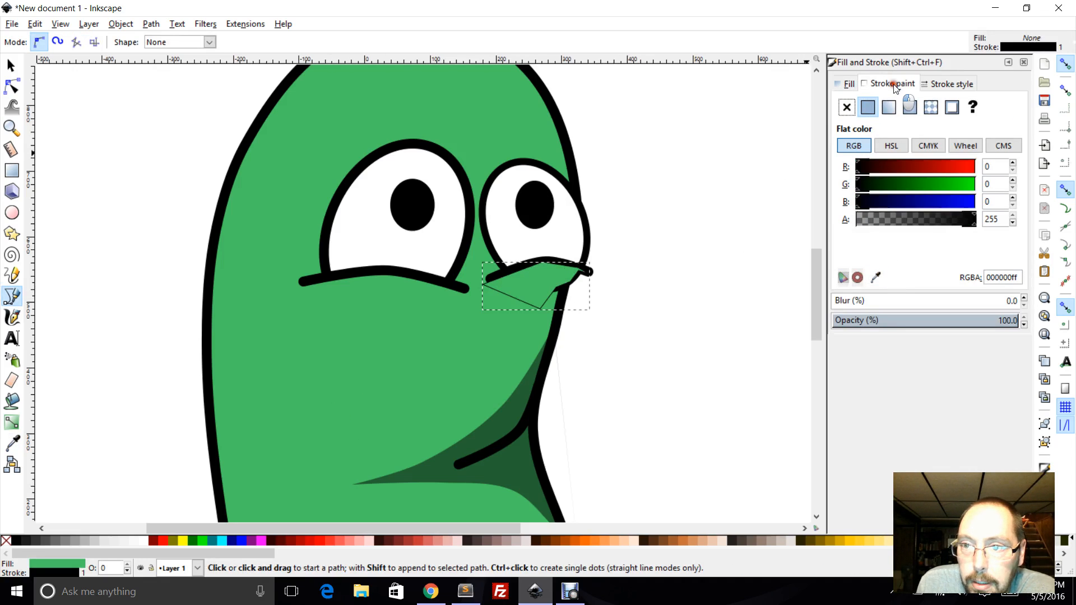
click(846, 107)
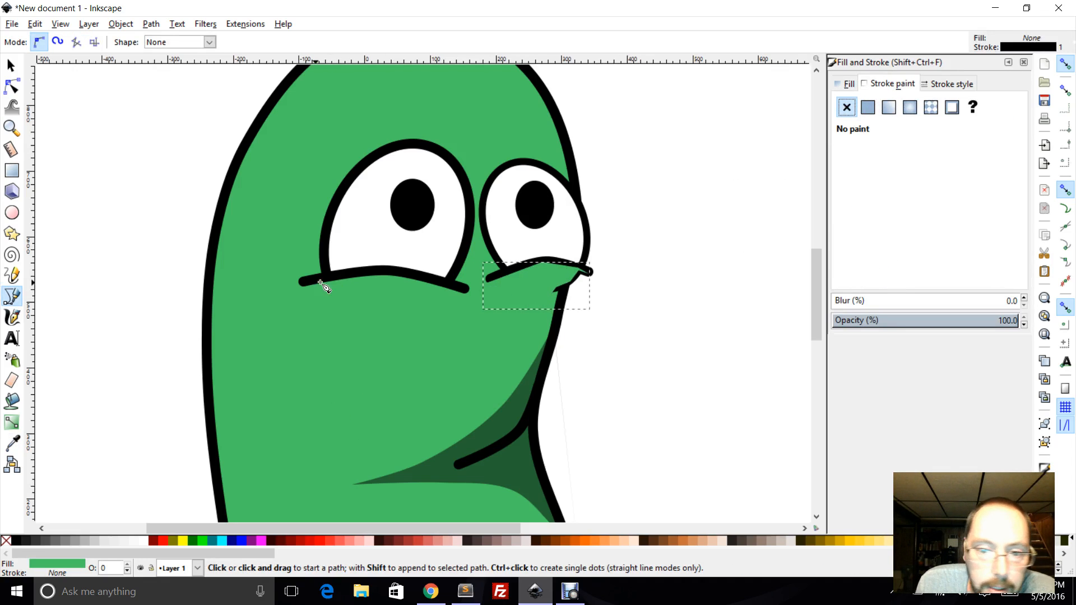
Smooth the two green patch nodes where the smaller eye's outline meets the body outline
click(12, 87)
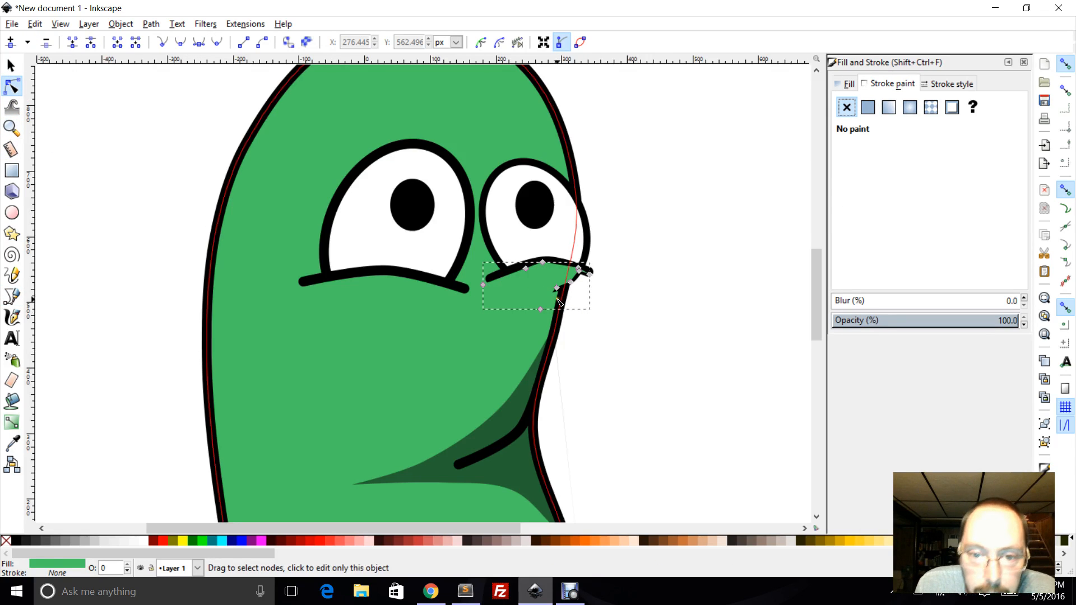
click(579, 270)
click(567, 283)
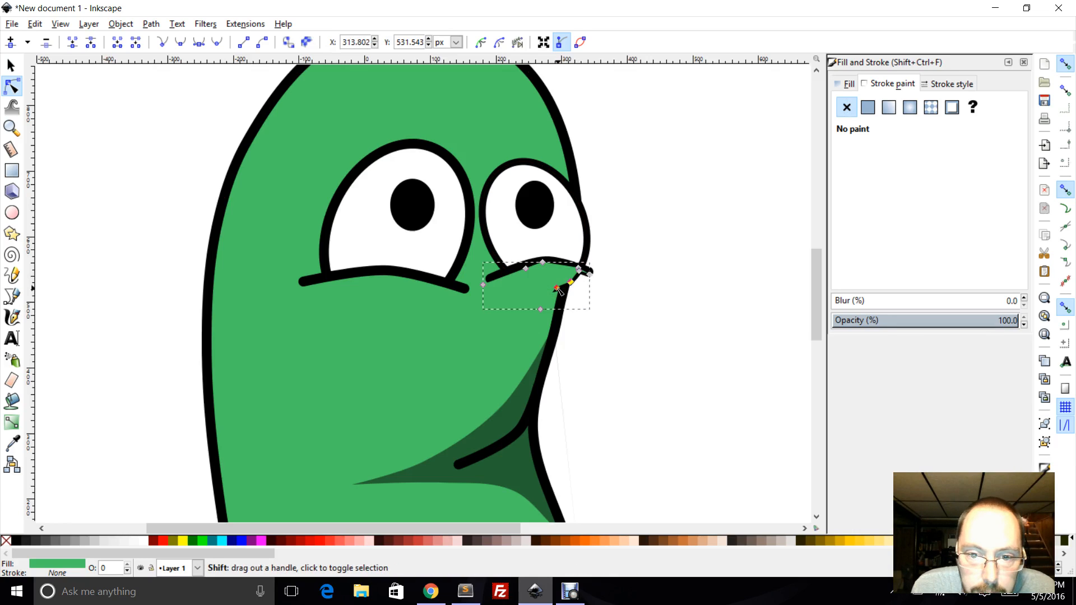
shift+click(556, 288)
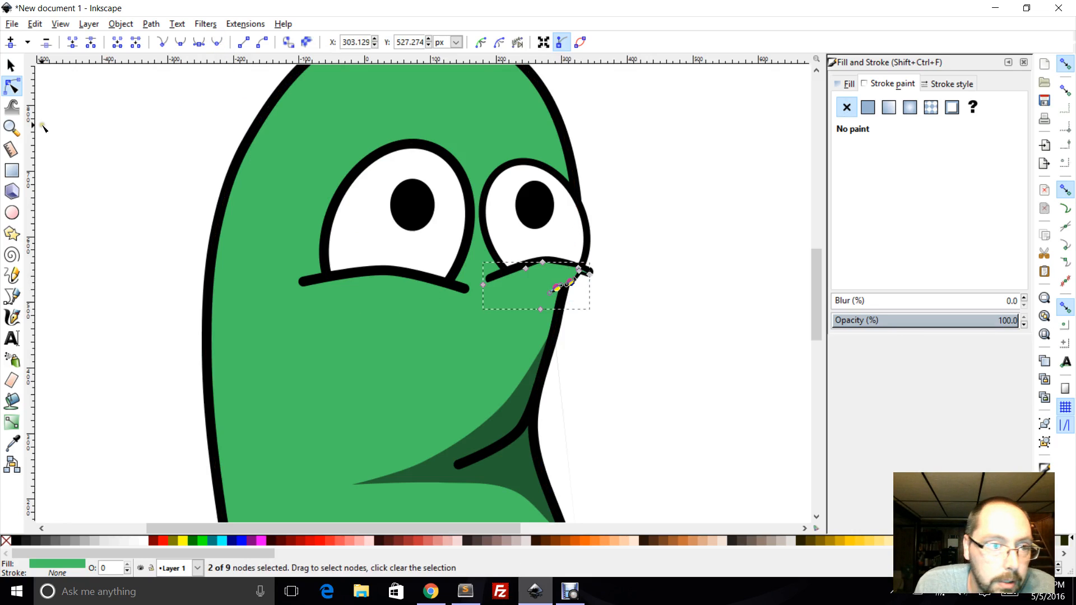
Add a node between the two smoothed nodes of the green patch and make it auto-smooth
click(12, 128)
drag(516, 233, 657, 387)
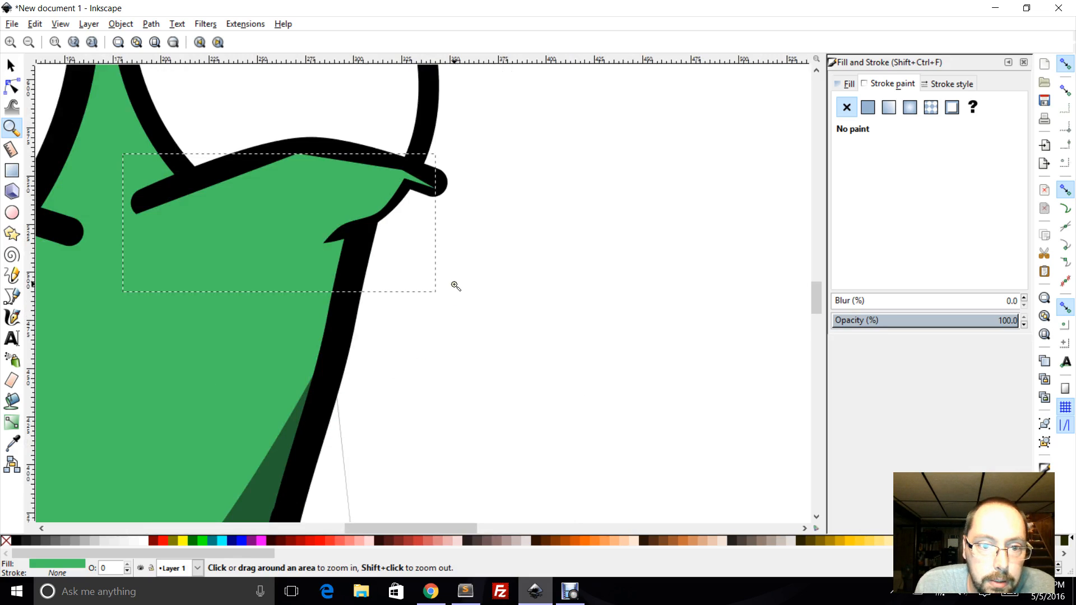
click(11, 86)
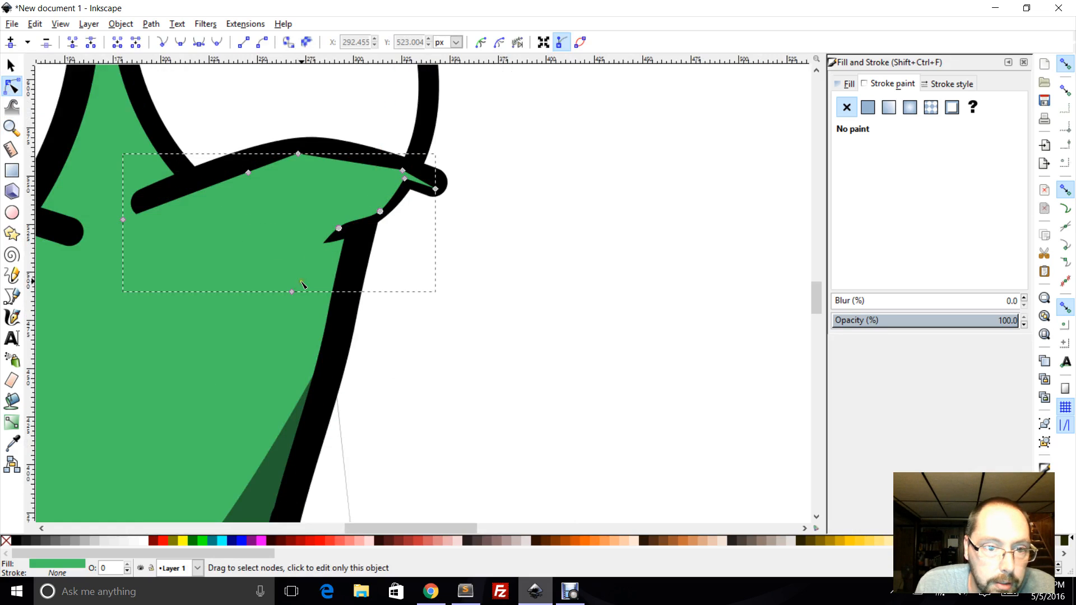
double_click(359, 222)
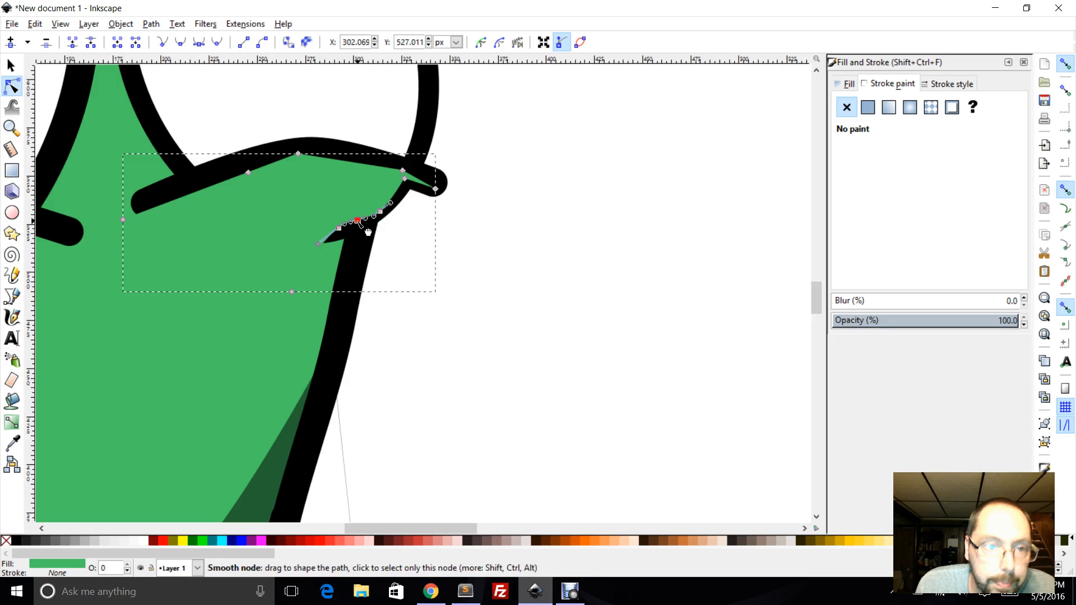
click(216, 42)
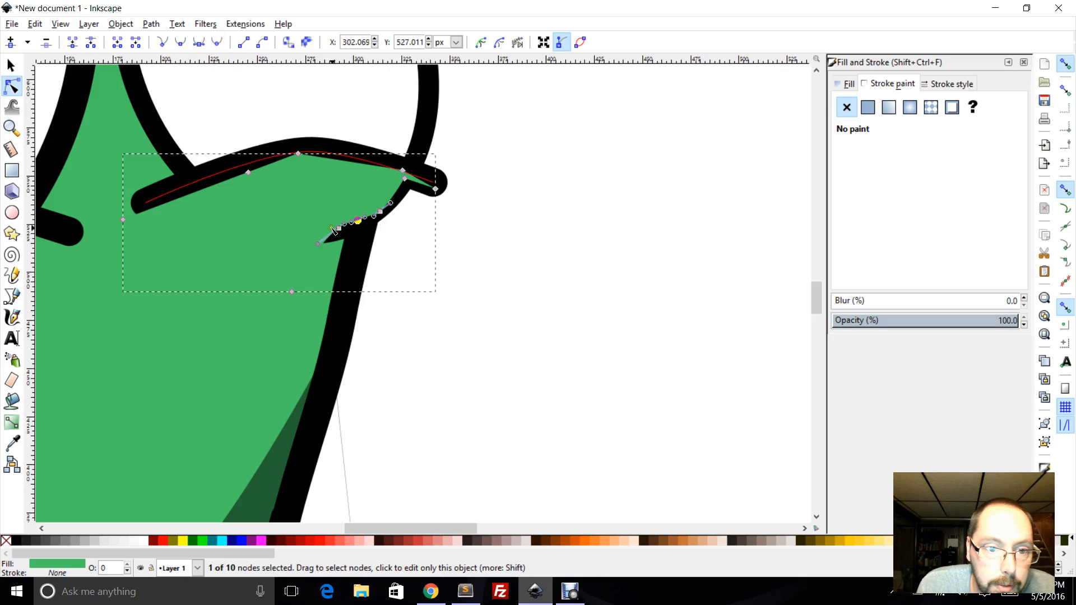
Move the green patch's lowest smoothed node down the body outline and shift the added node slightly inward
drag(340, 232, 340, 259)
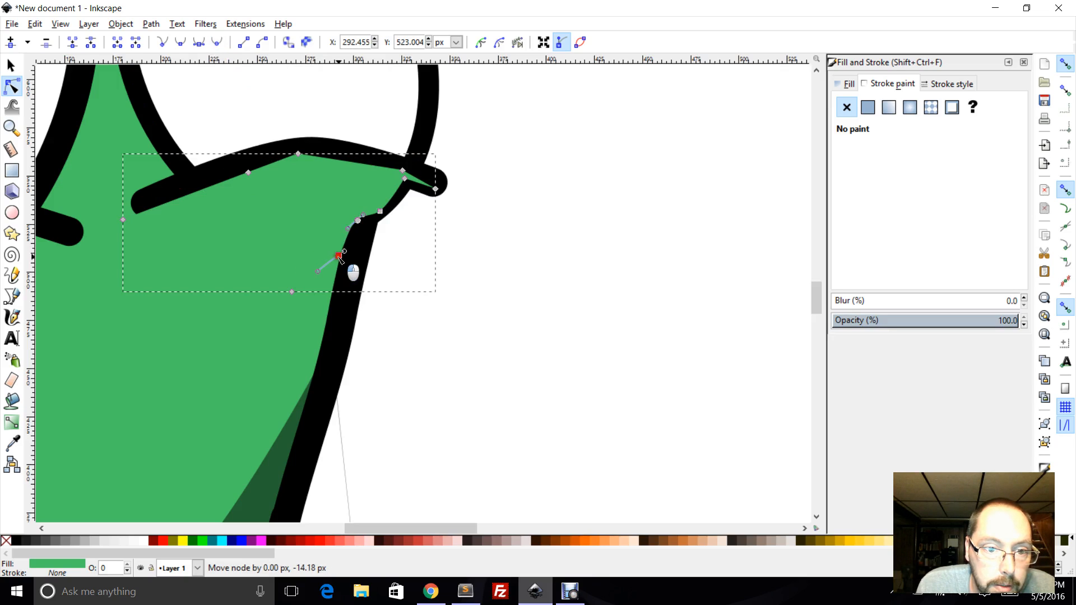
drag(357, 223, 354, 221)
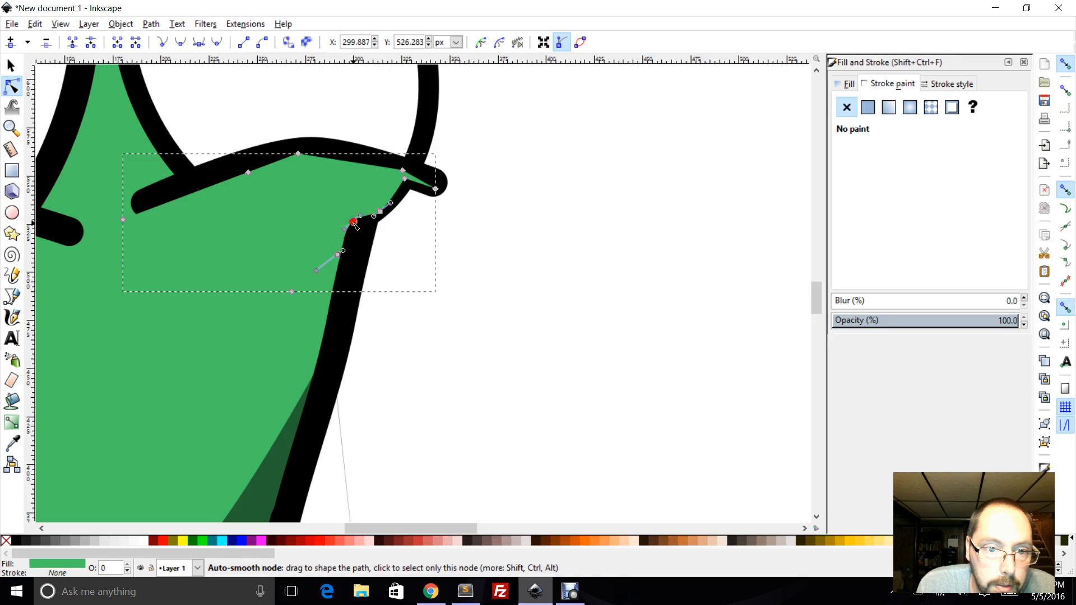
scroll(502, 319, down, 4)
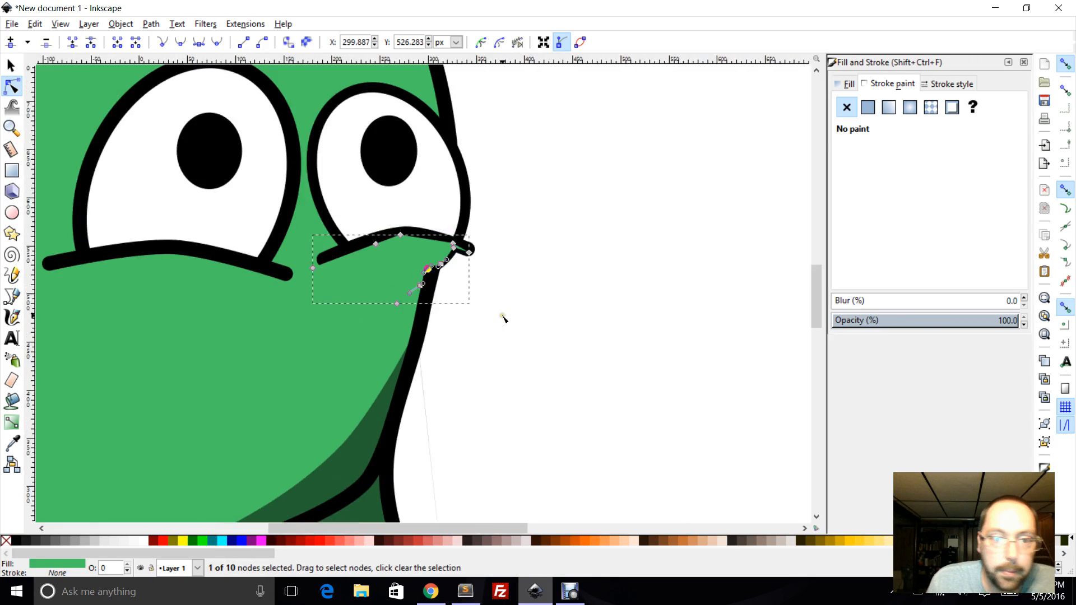
click(10, 65)
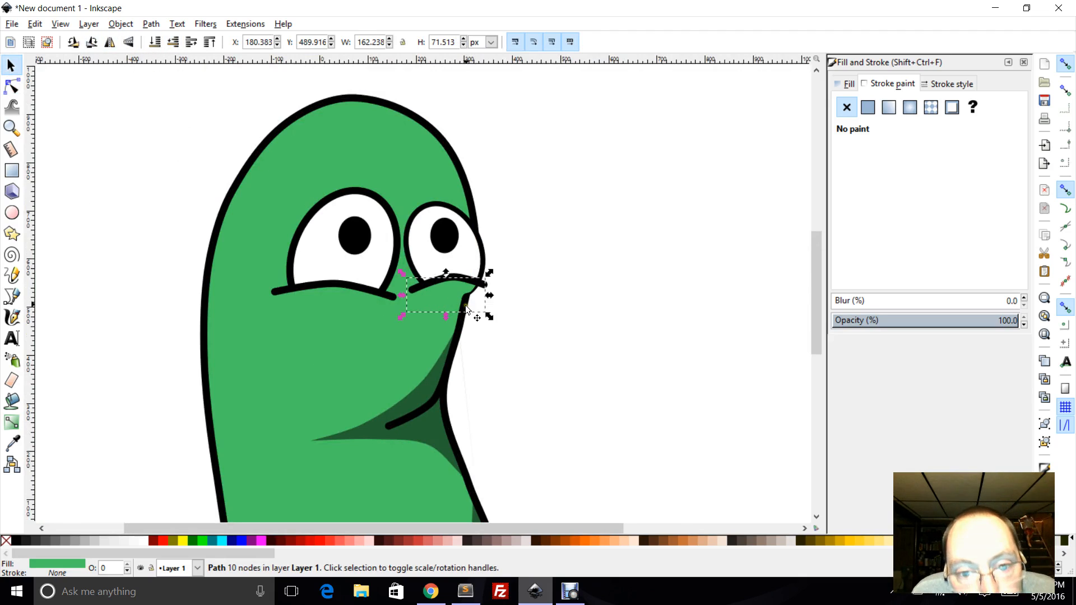
Fine-tune the green patch's nodes from the lower lid down to the body outline to even out the black line, and deselect the patch
click(11, 128)
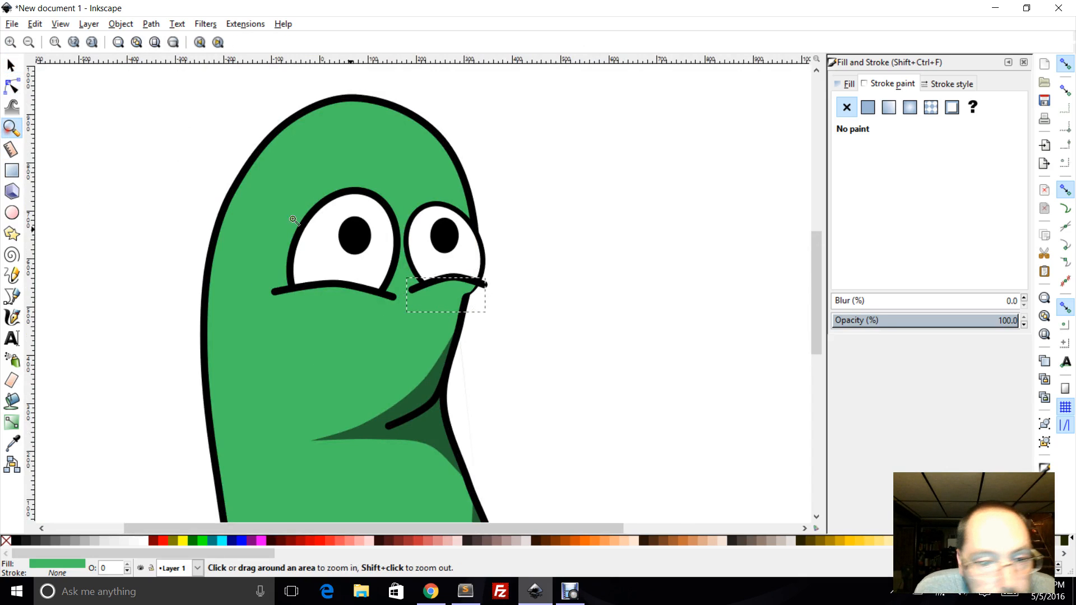
drag(419, 257, 512, 336)
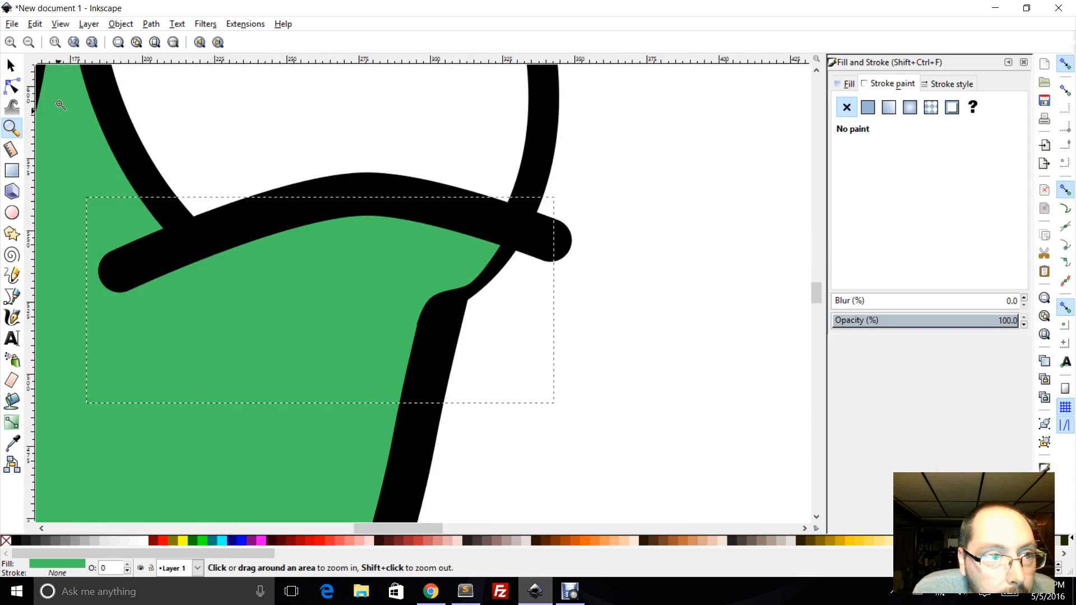
click(11, 86)
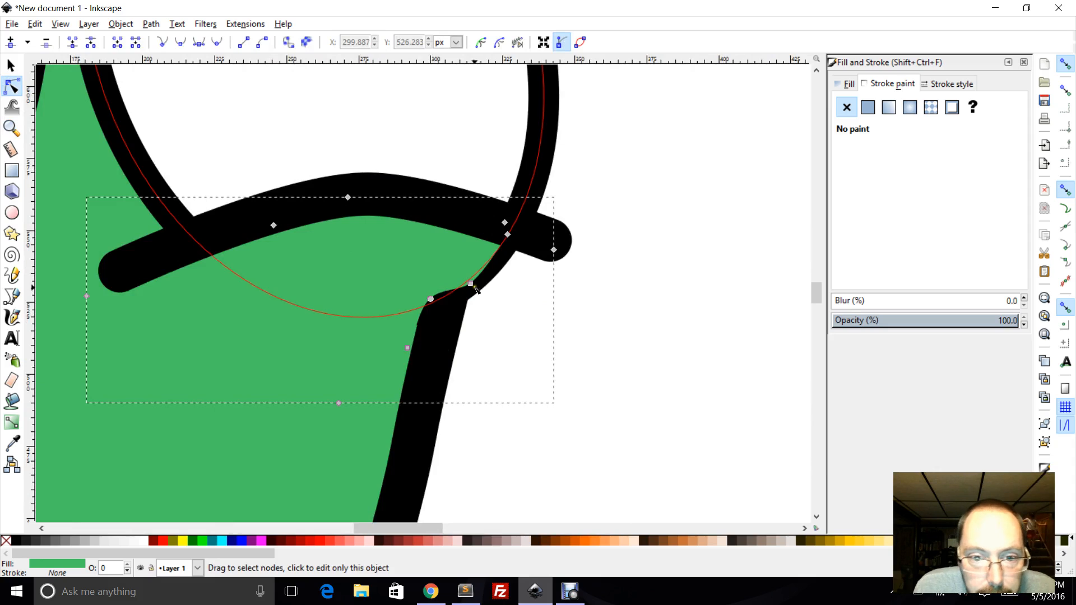
mouse_move(469, 284)
mouse_down()
mouse_move(432, 300)
mouse_move(456, 285)
mouse_up()
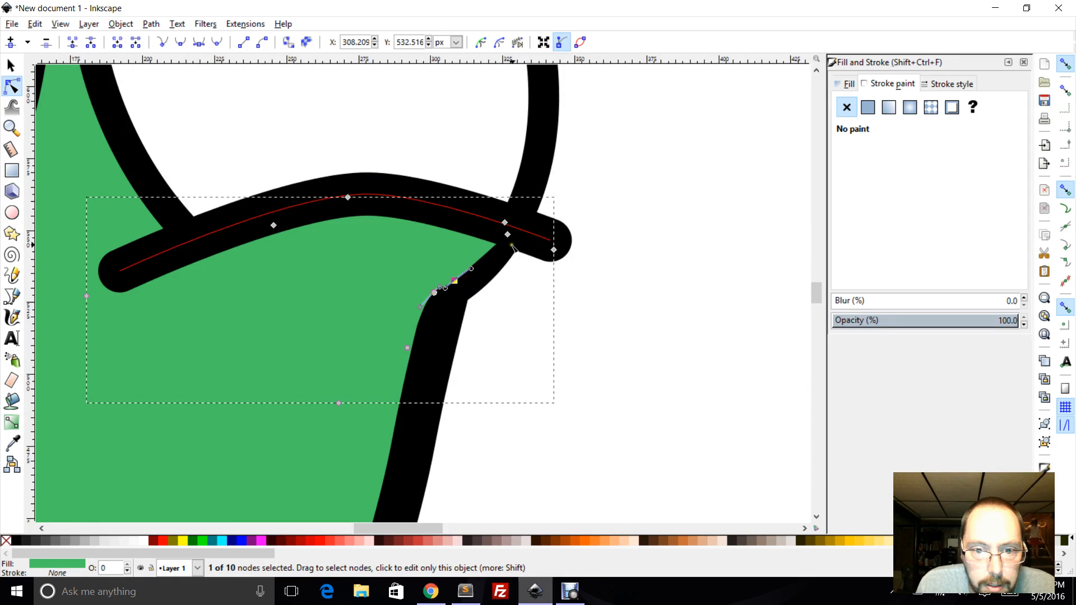
drag(508, 238, 496, 241)
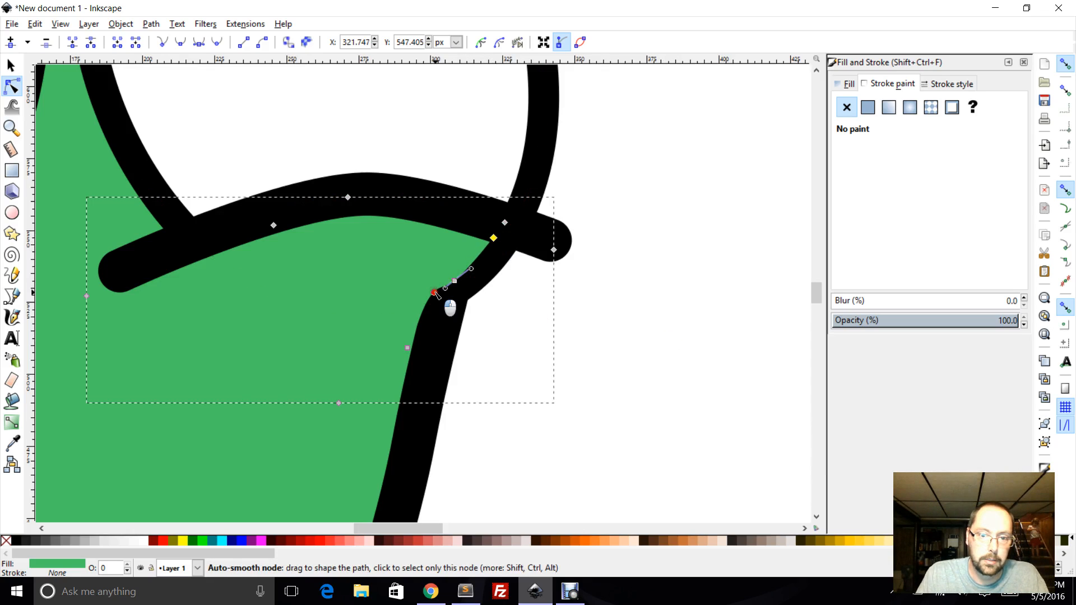
drag(437, 293, 440, 296)
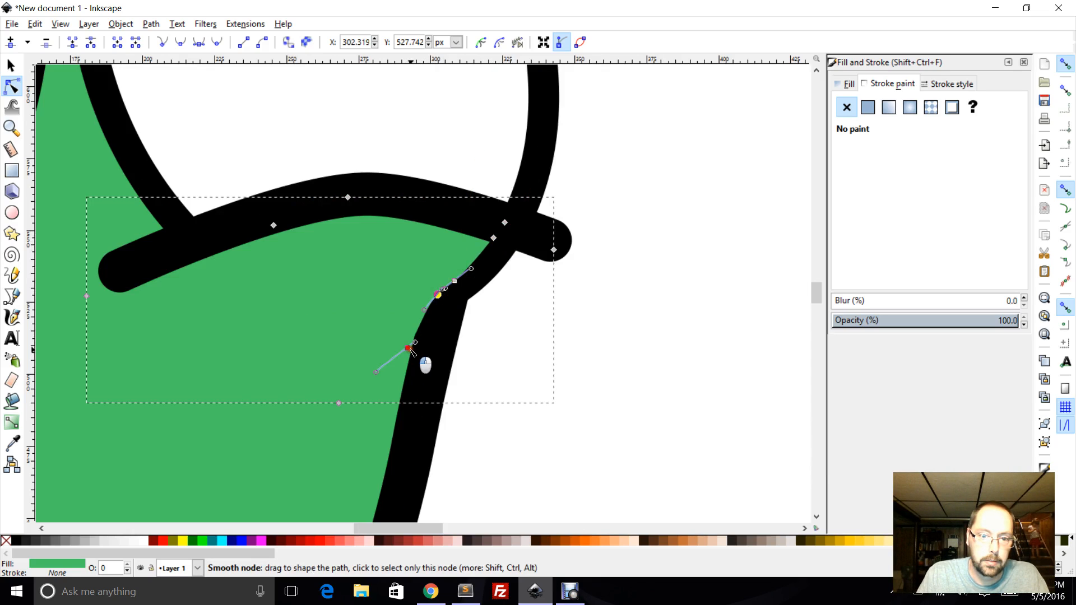
drag(410, 350, 413, 351)
scroll(568, 339, down, 6)
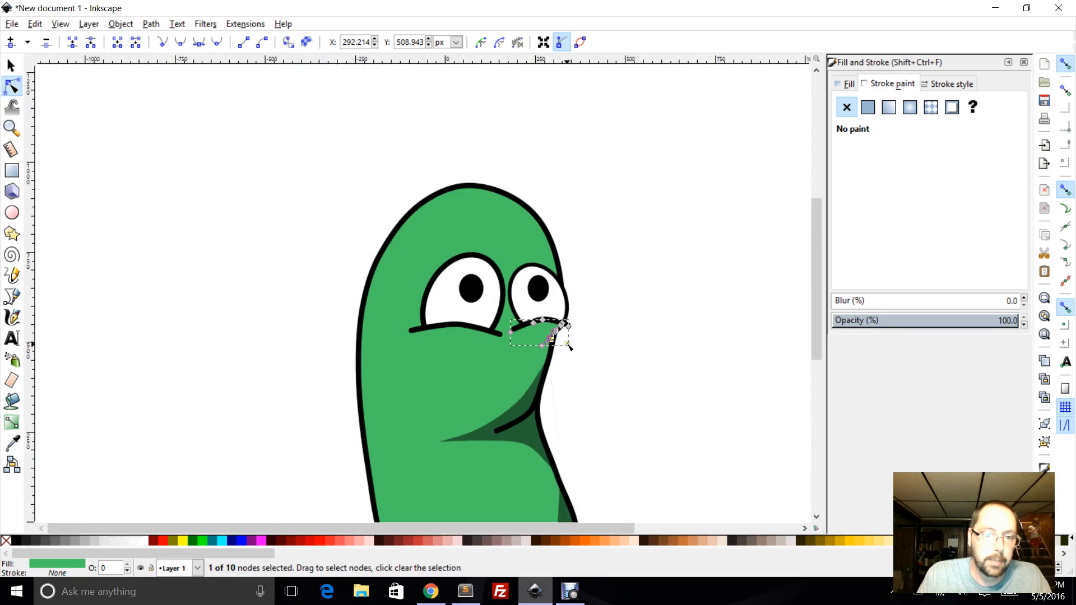
click(10, 66)
click(202, 246)
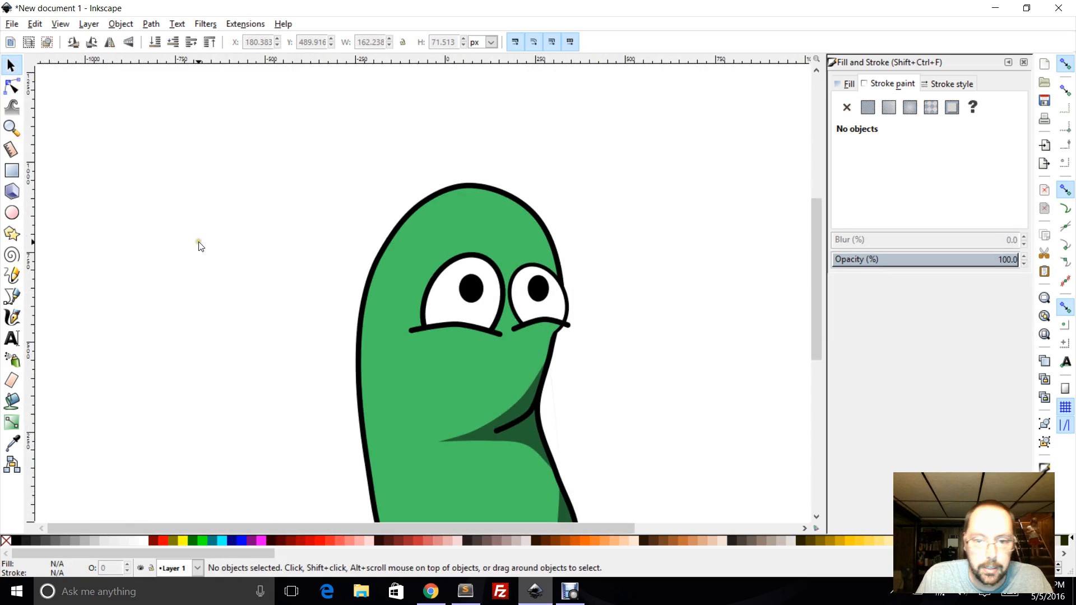
scroll(211, 216, down, 3)
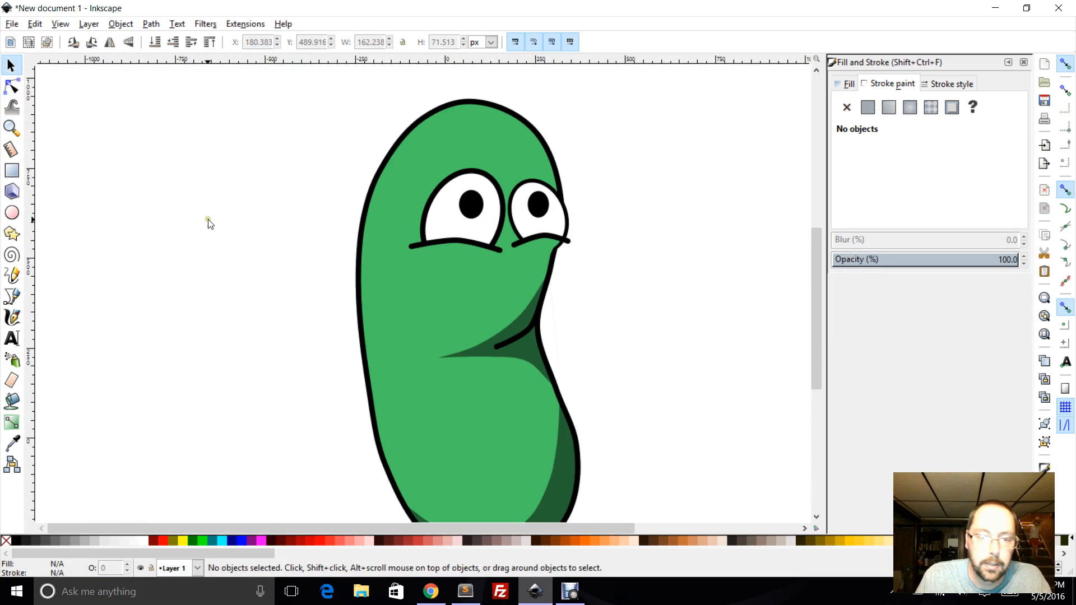
Check the cartoon expressions reference page in Chrome, and draw a three-point open eyebrow path above the larger eye in Inkscape
click(440, 593)
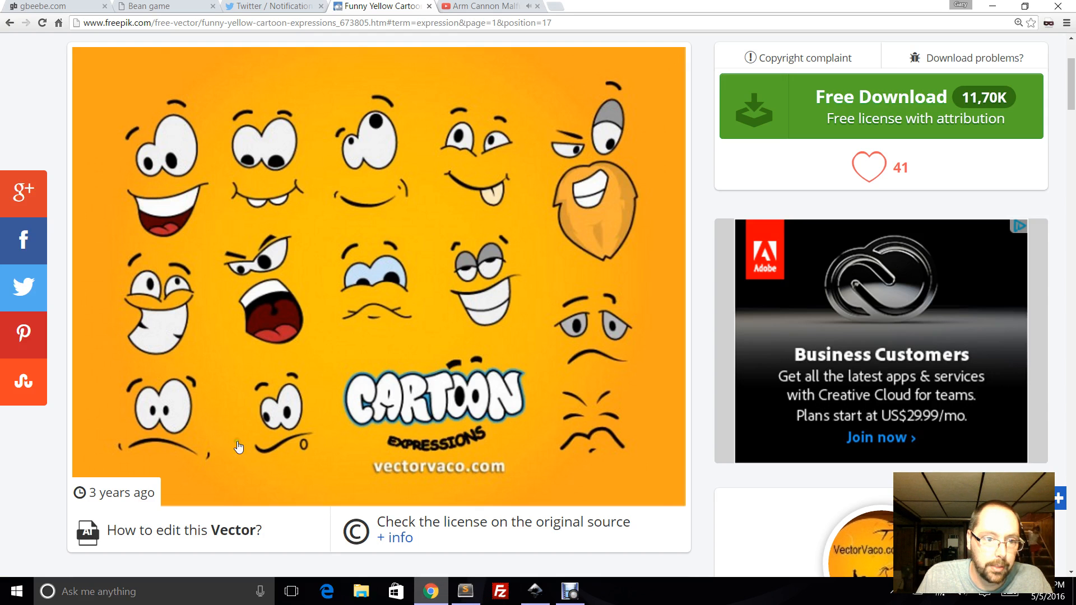
click(533, 592)
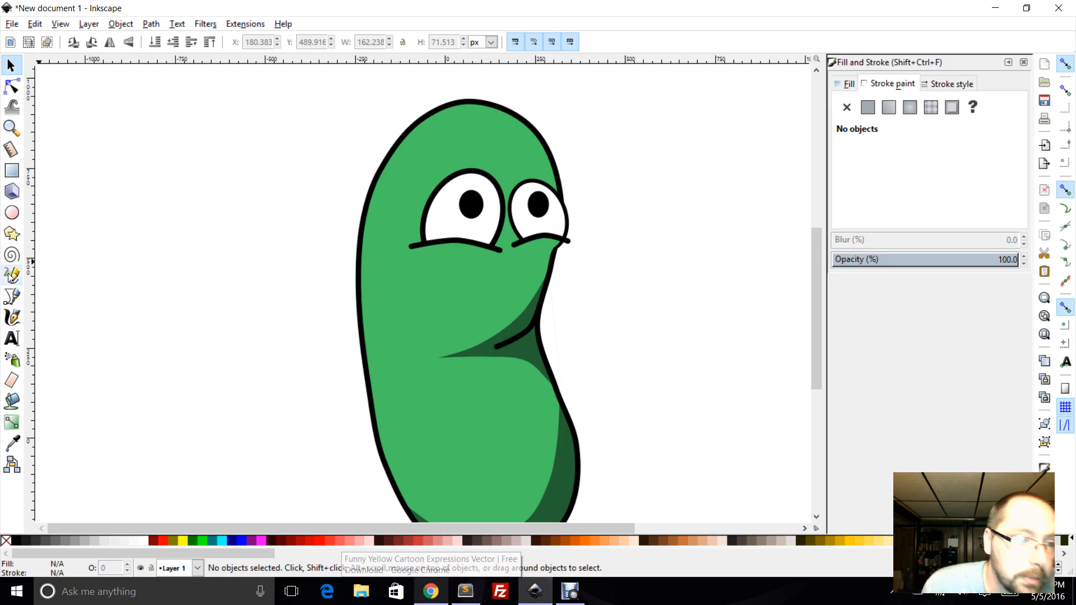
click(12, 295)
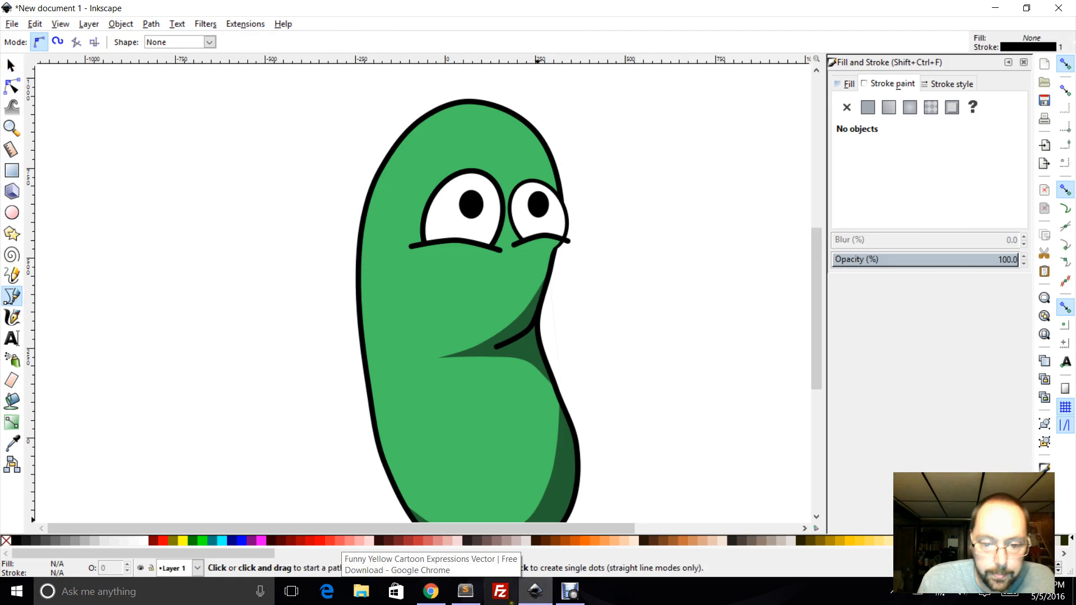
click(431, 591)
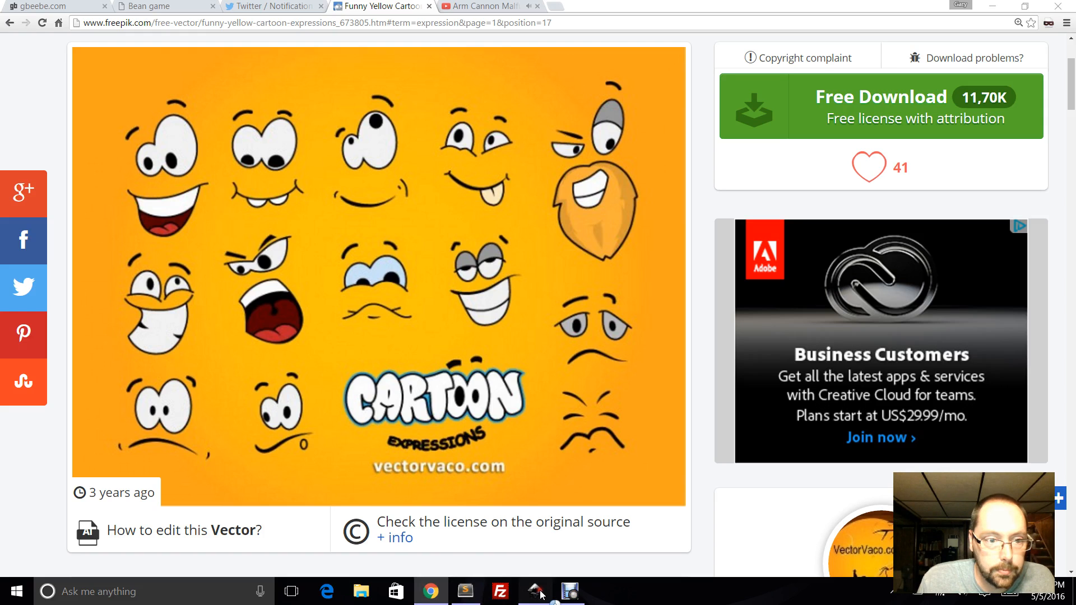
click(539, 592)
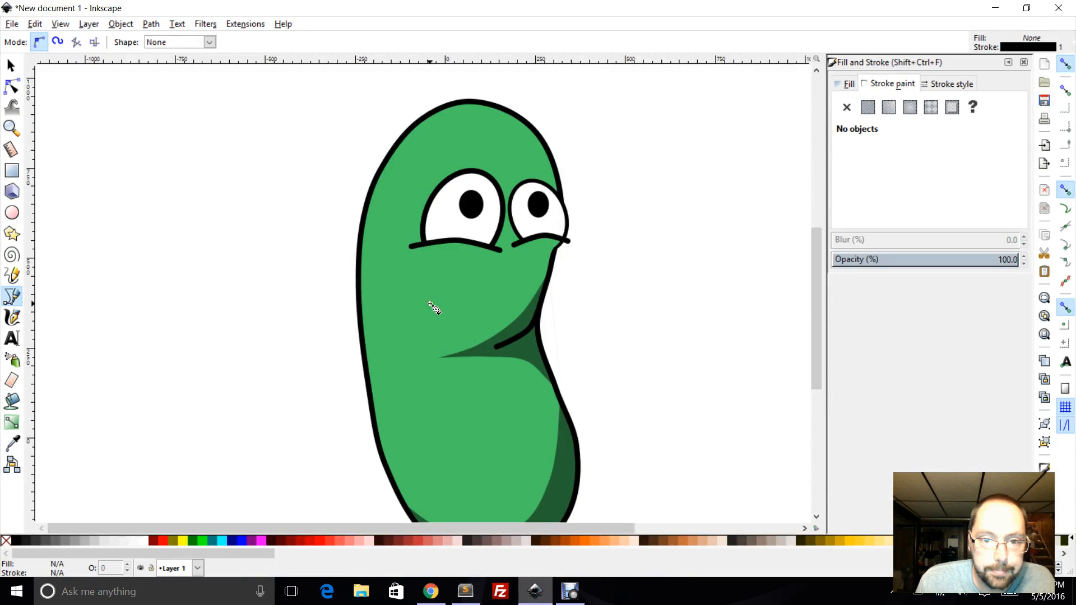
click(412, 159)
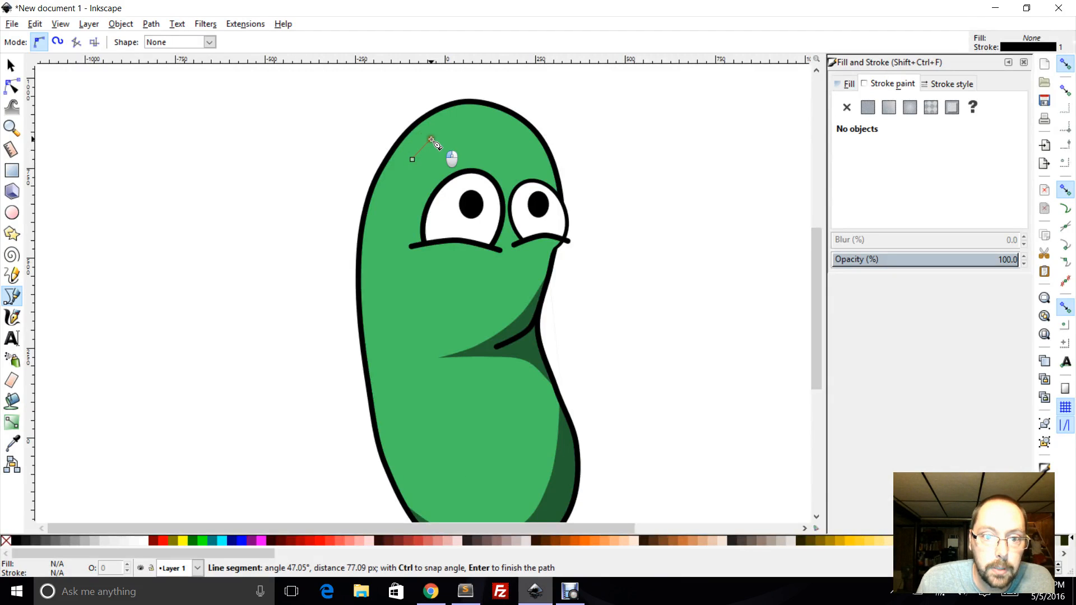
click(431, 139)
double_click(457, 129)
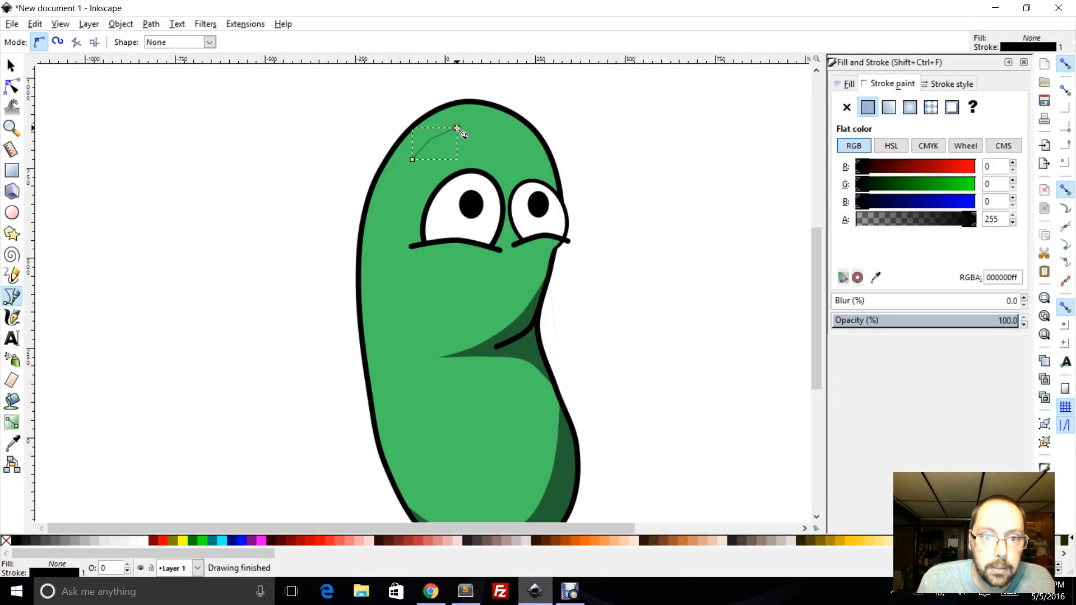
Auto-smooth the eyebrow's middle node, and set its stroke to 20 px wide with round caps
click(12, 85)
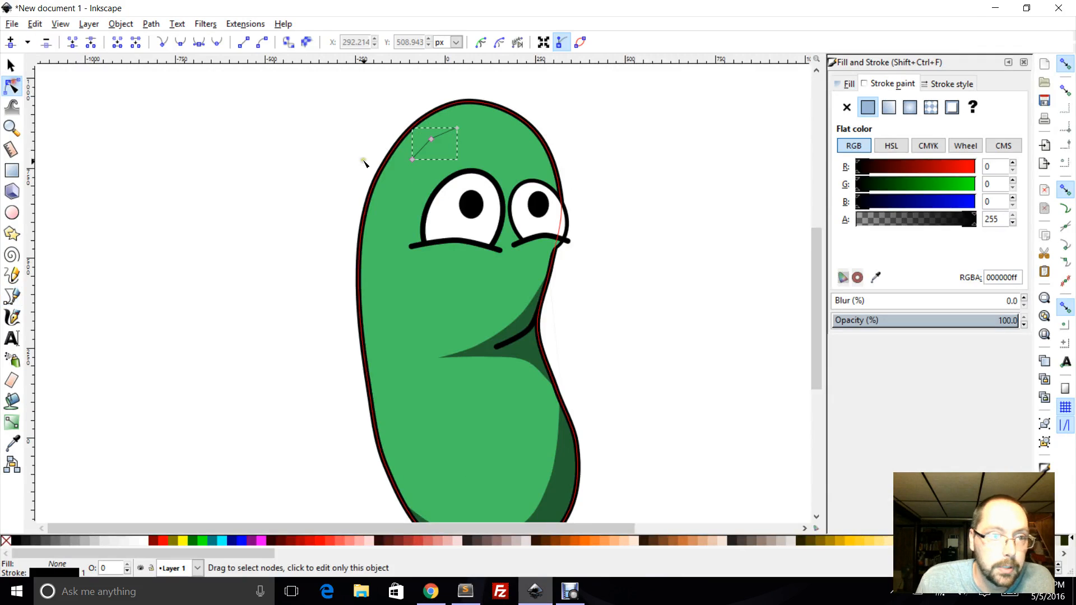
click(432, 140)
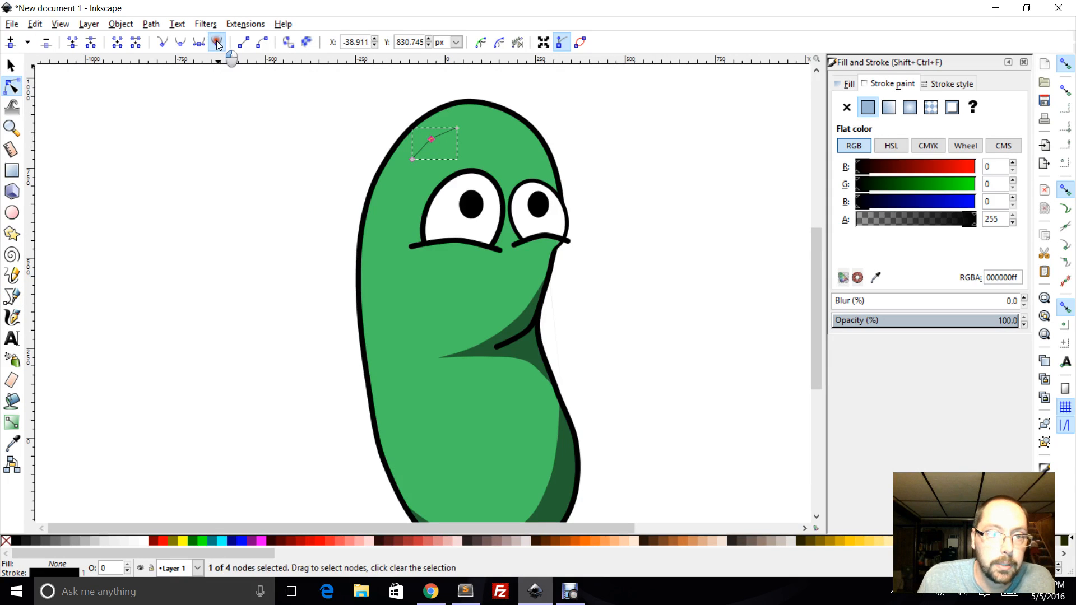
click(949, 86)
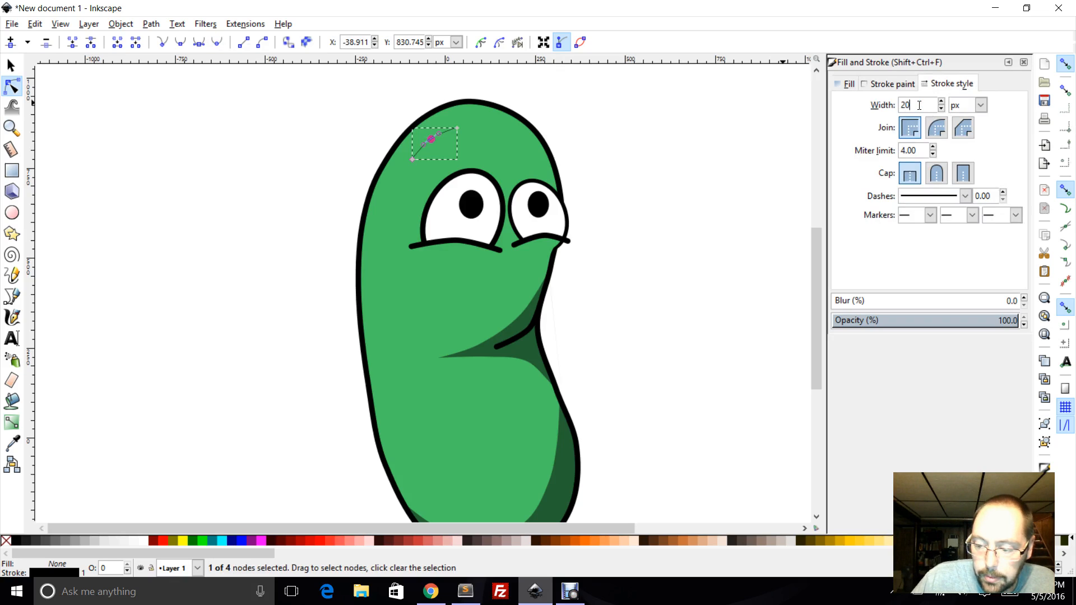
key(Return)
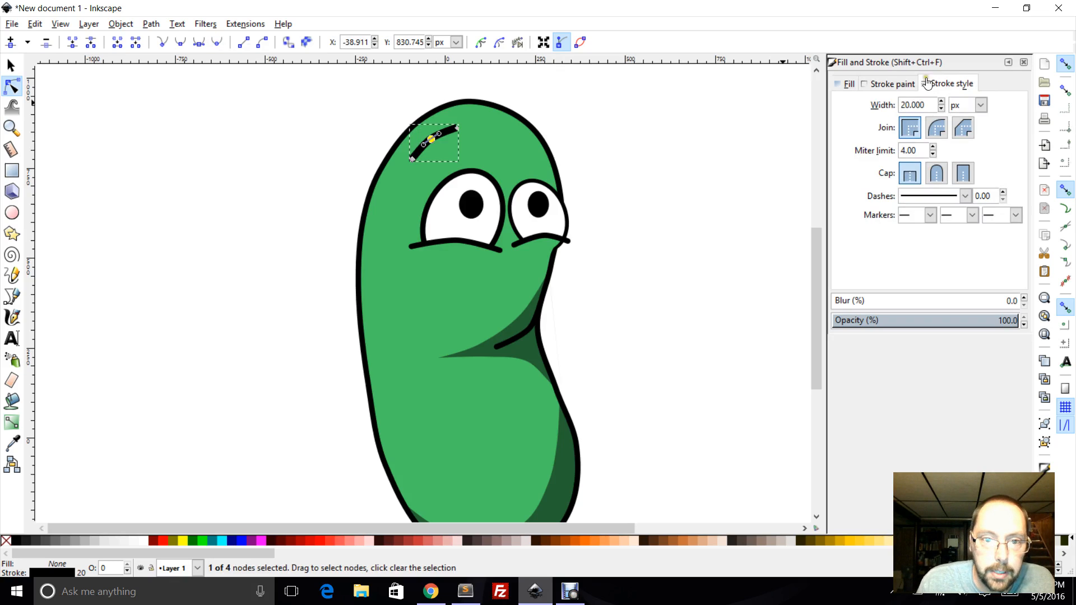
click(936, 173)
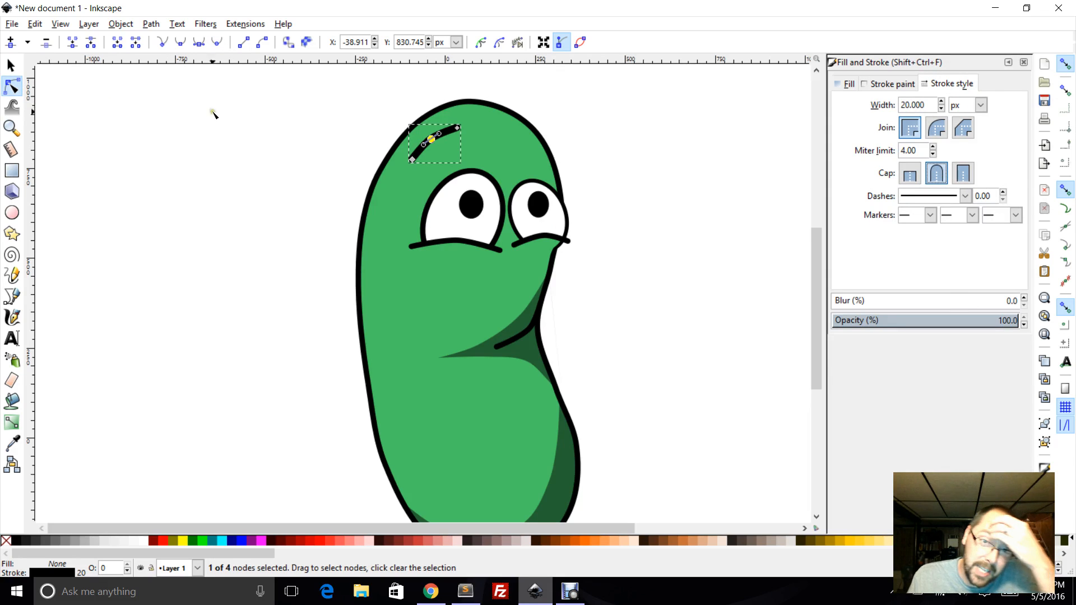
Clean up the inner end of the larger eye's eyebrow into a single end node placed slightly further inward
click(10, 65)
click(141, 150)
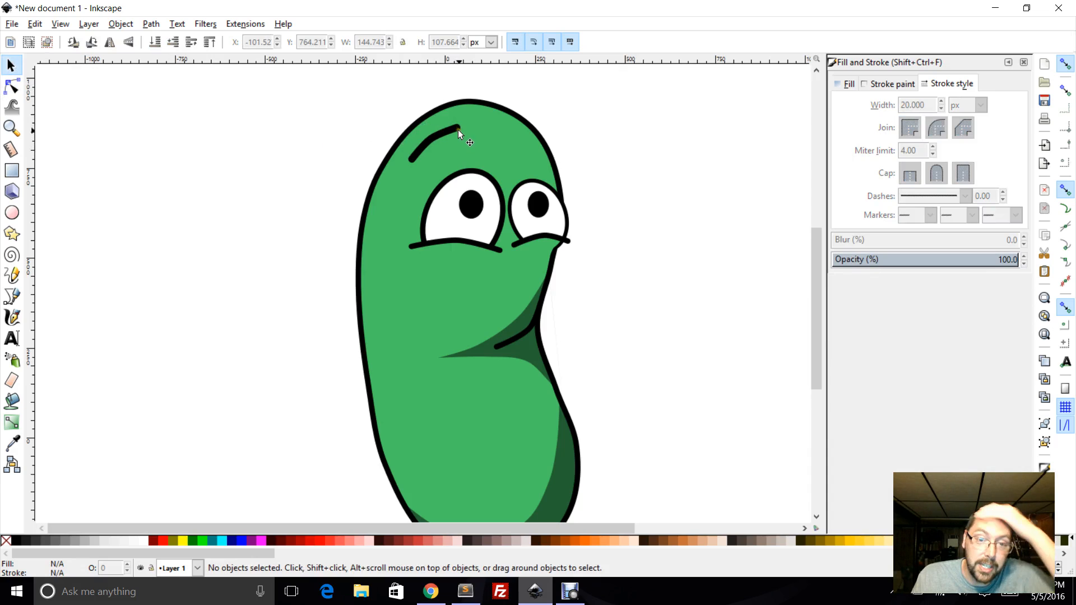
click(12, 85)
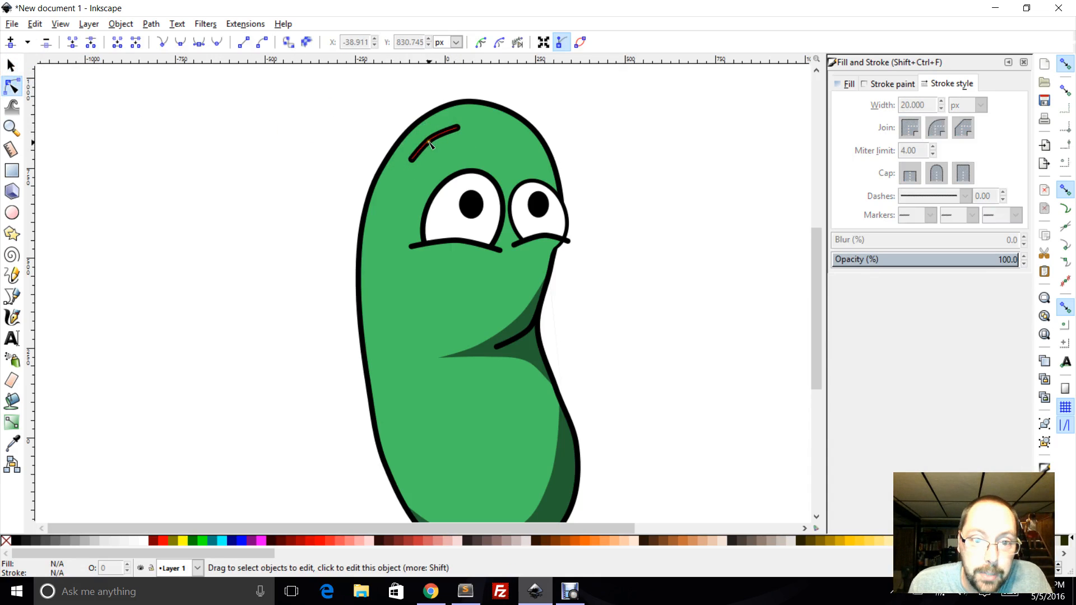
click(445, 134)
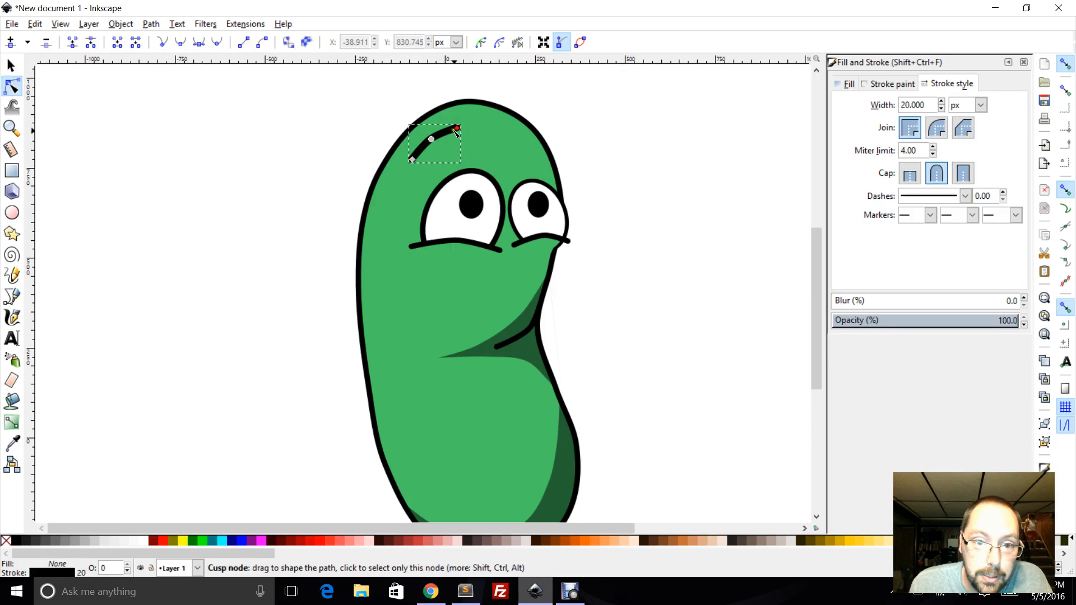
drag(457, 128, 480, 132)
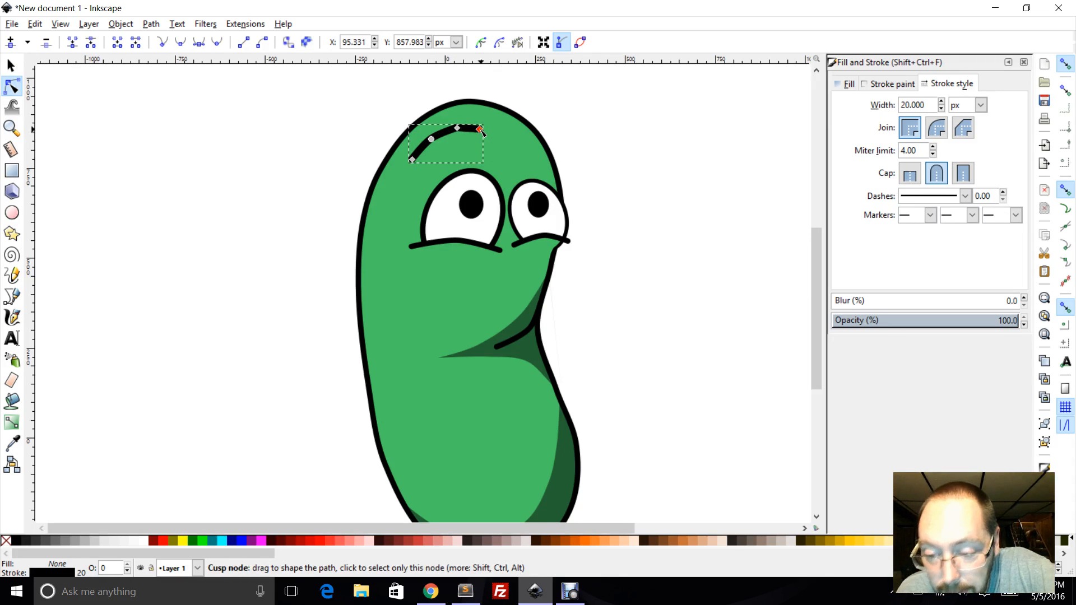
drag(480, 130, 462, 129)
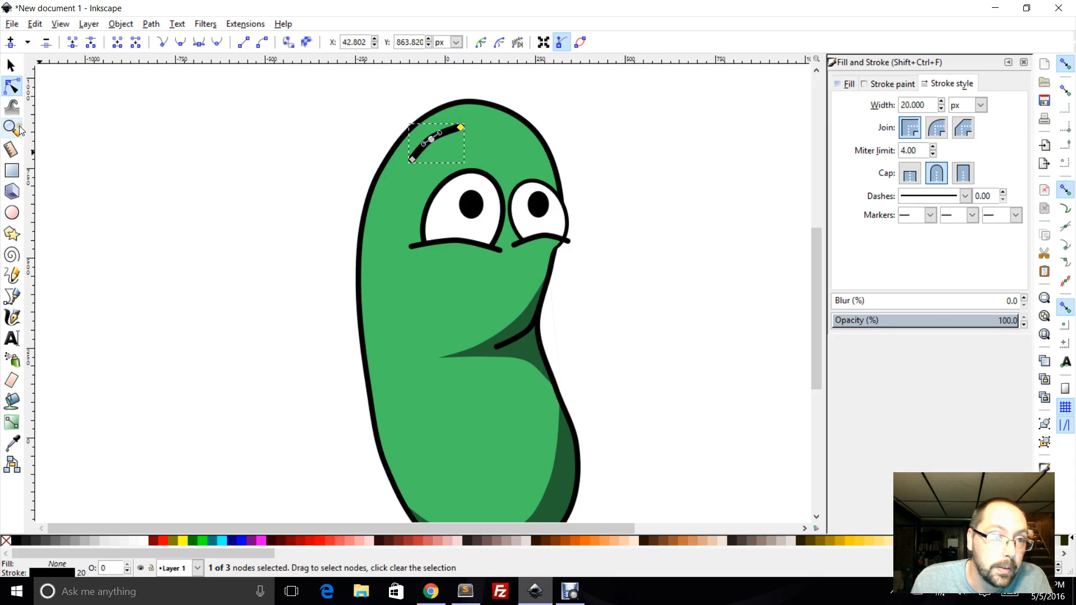
Draw a four-point open eyebrow path above the smaller eye, and delete the stray end node outside the body
click(12, 296)
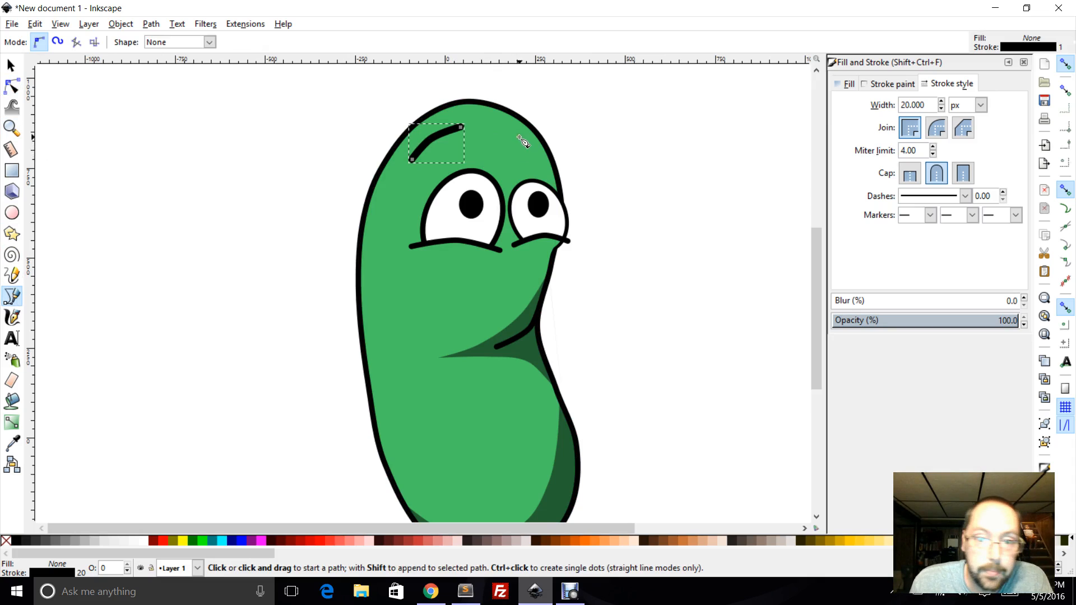
click(506, 169)
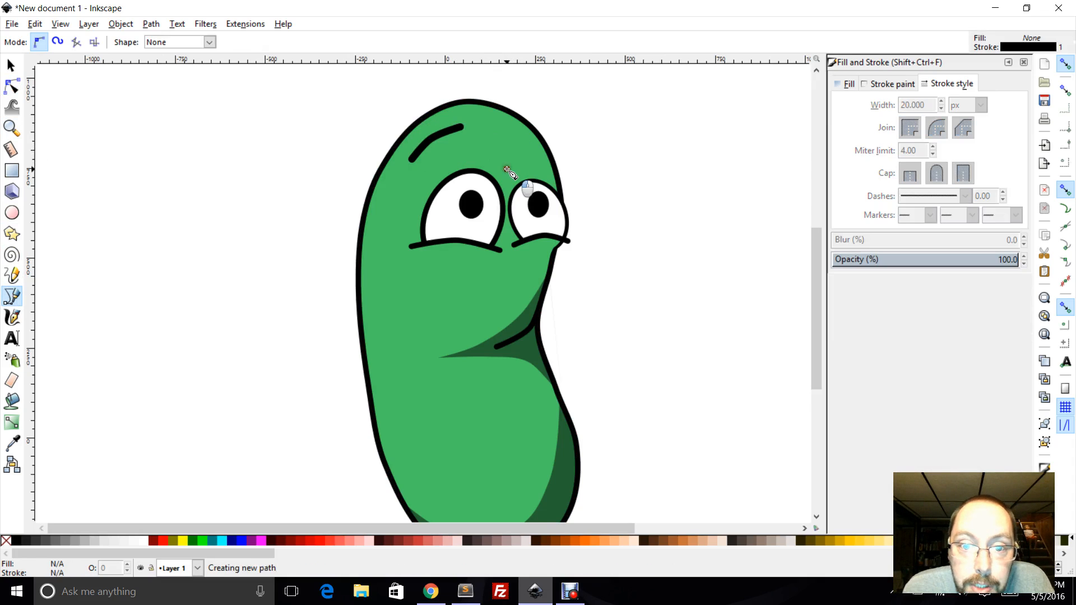
click(544, 156)
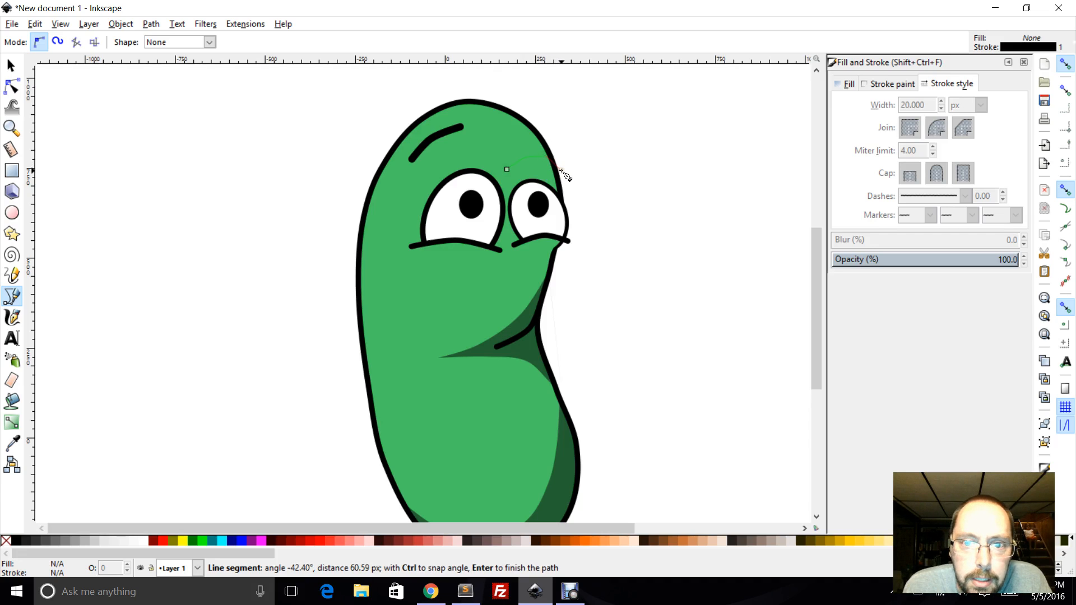
click(562, 171)
click(562, 171)
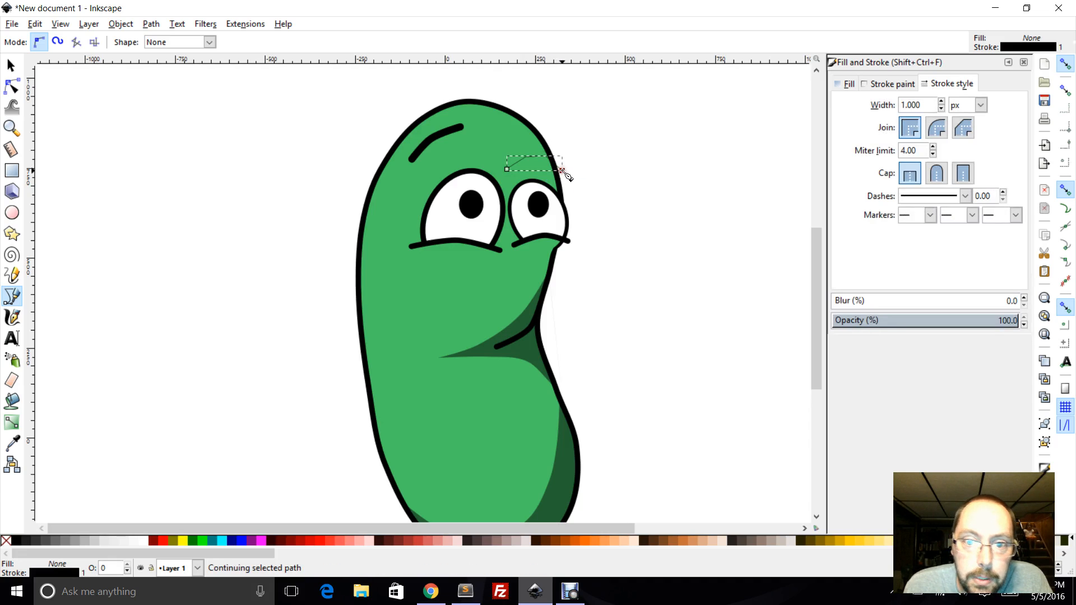
double_click(641, 209)
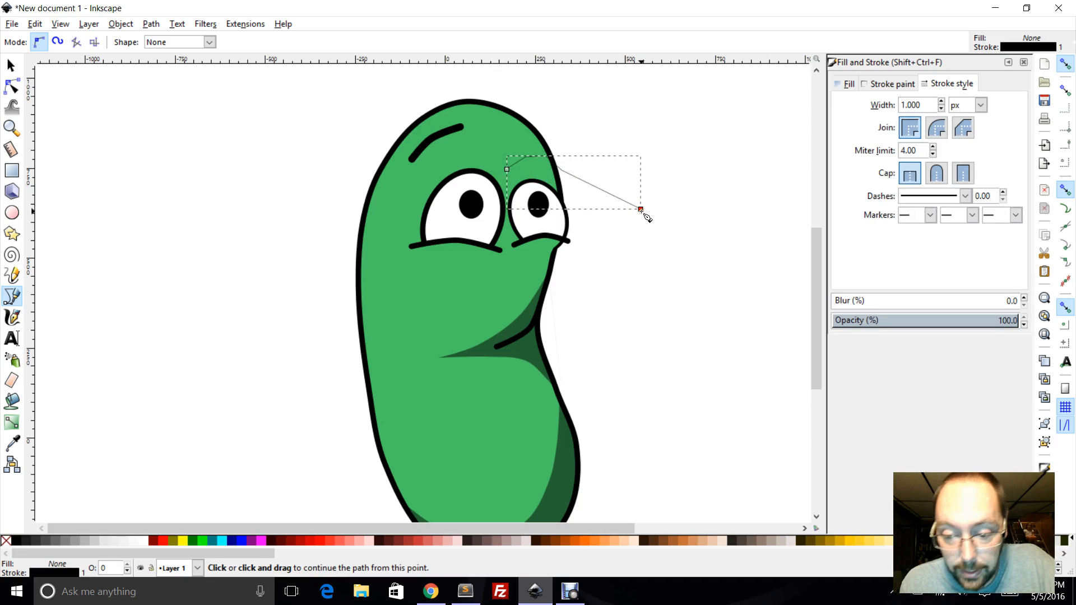
click(12, 86)
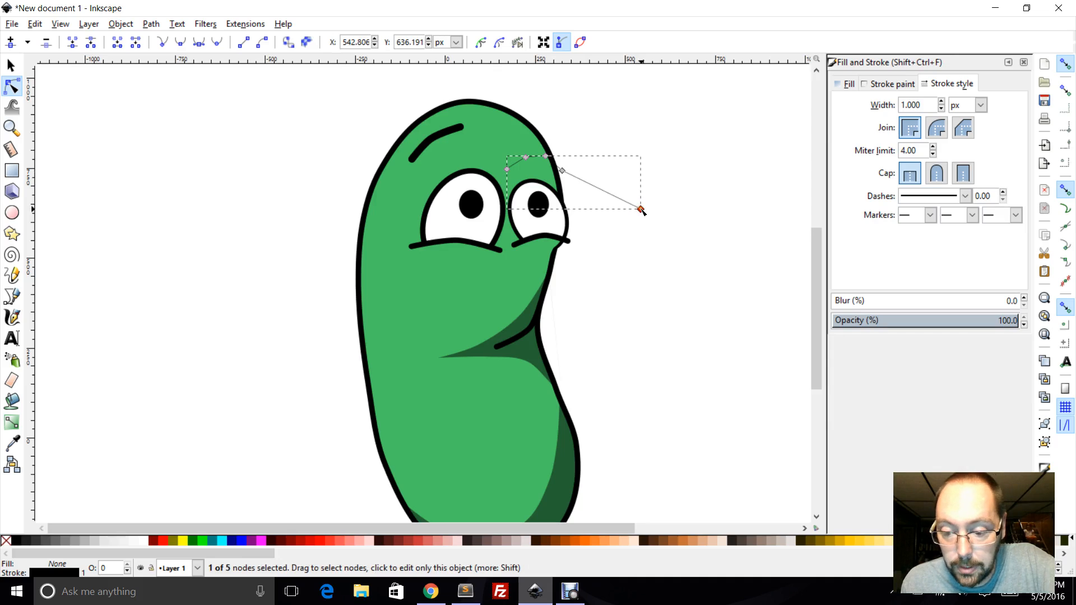
key(Delete)
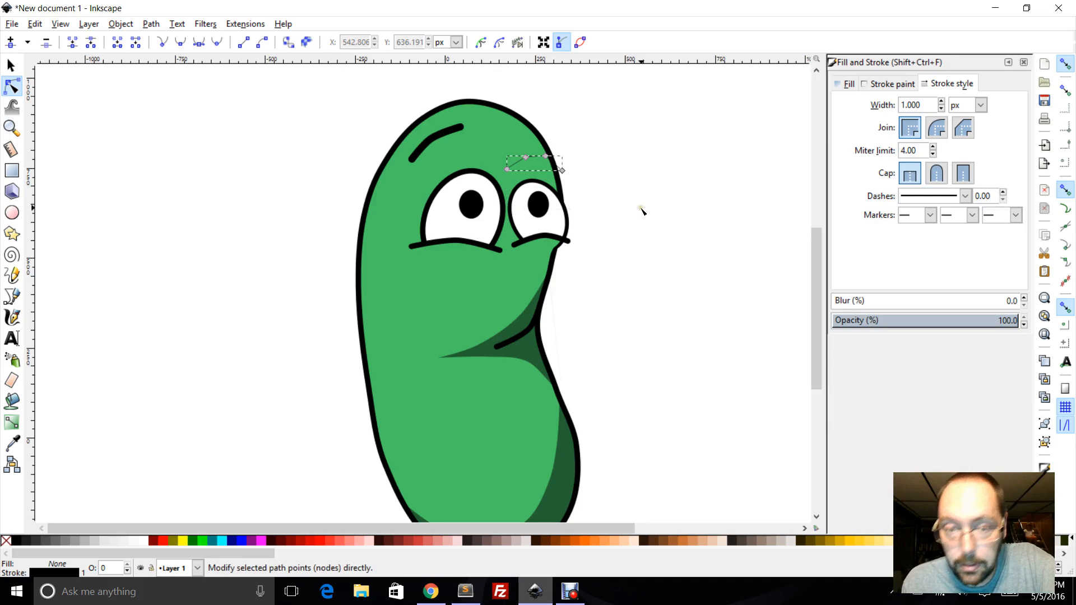
Auto-smooth the smaller eye's eyebrow at its two middle nodes, and give it a flat black stroke 20 px wide
click(526, 158)
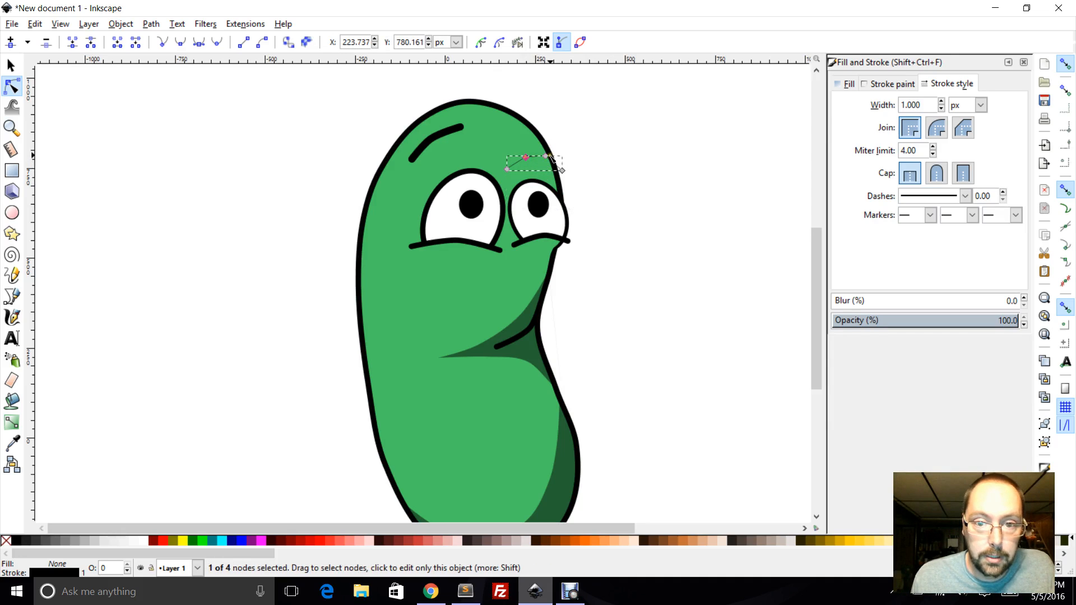
shift+click(547, 156)
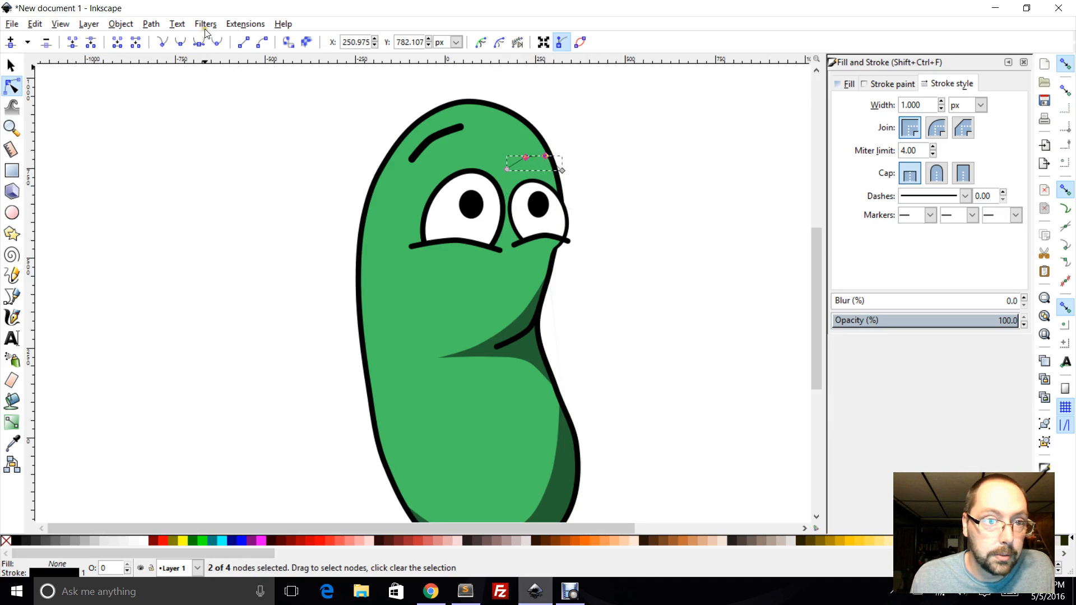
click(217, 42)
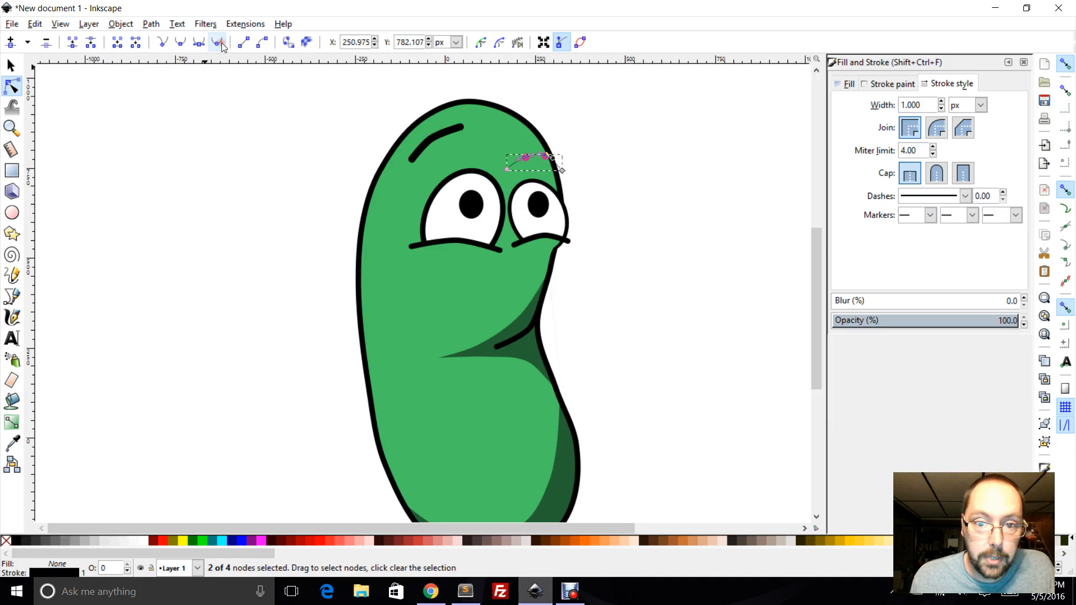
click(890, 84)
click(867, 110)
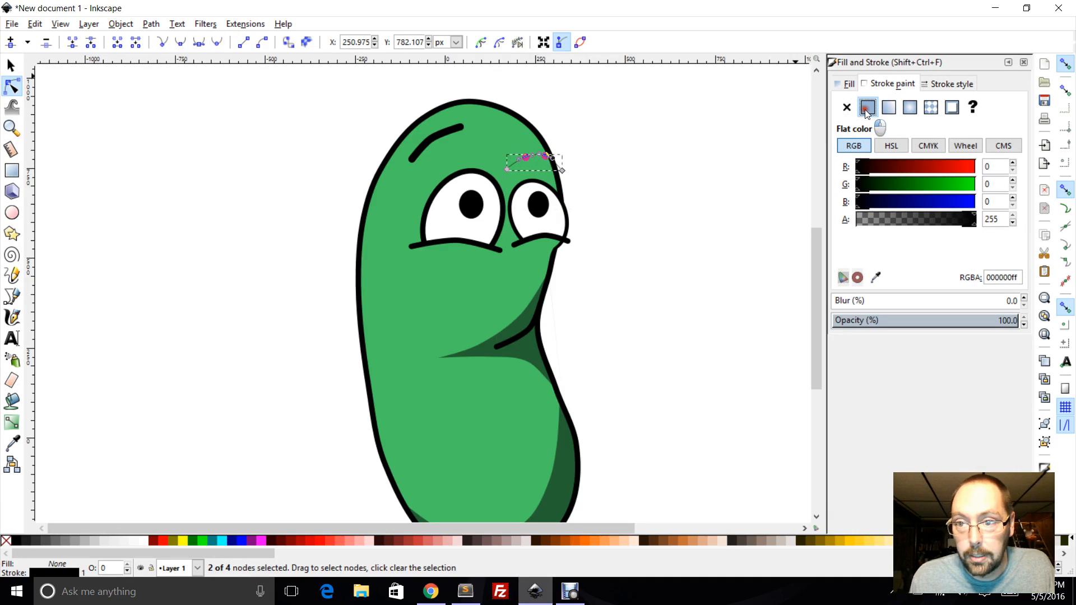
click(944, 84)
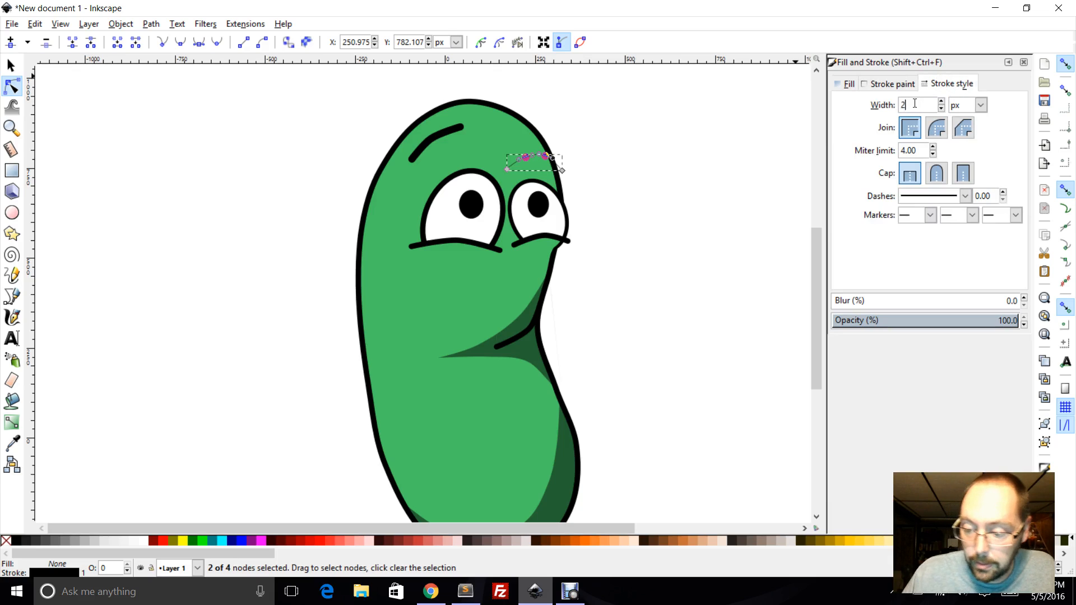
key(Return)
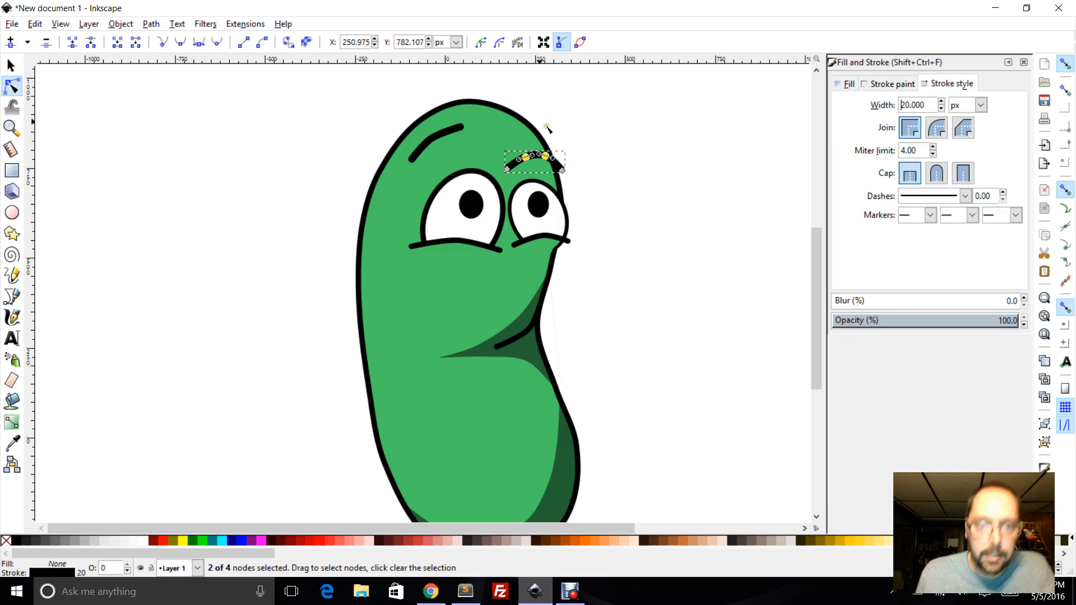
Join the two middle nodes of the smaller eye's eyebrow into one node
click(11, 66)
click(11, 87)
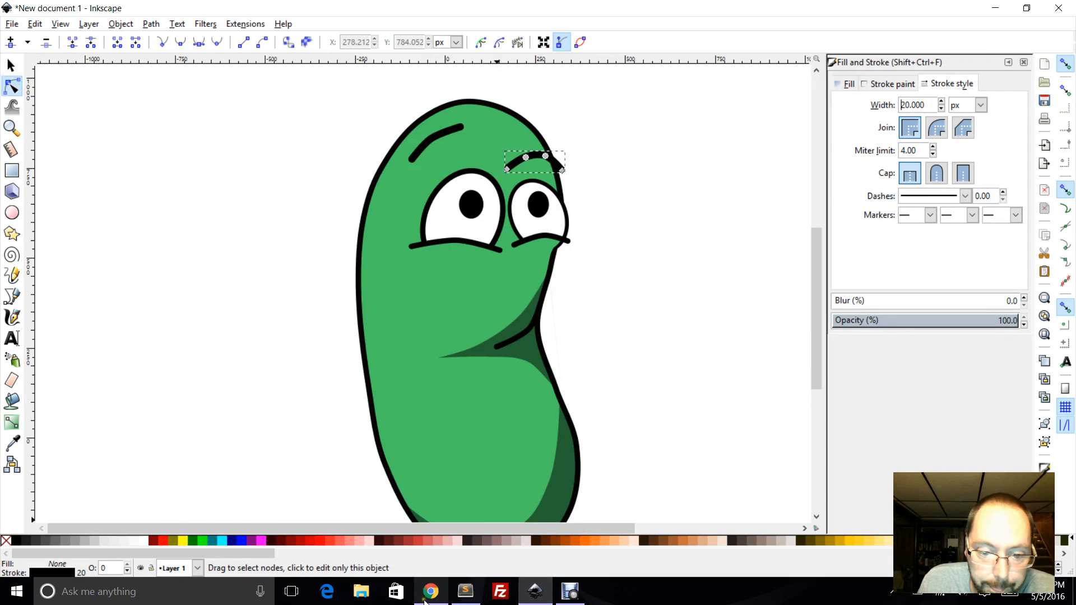
click(520, 593)
click(535, 591)
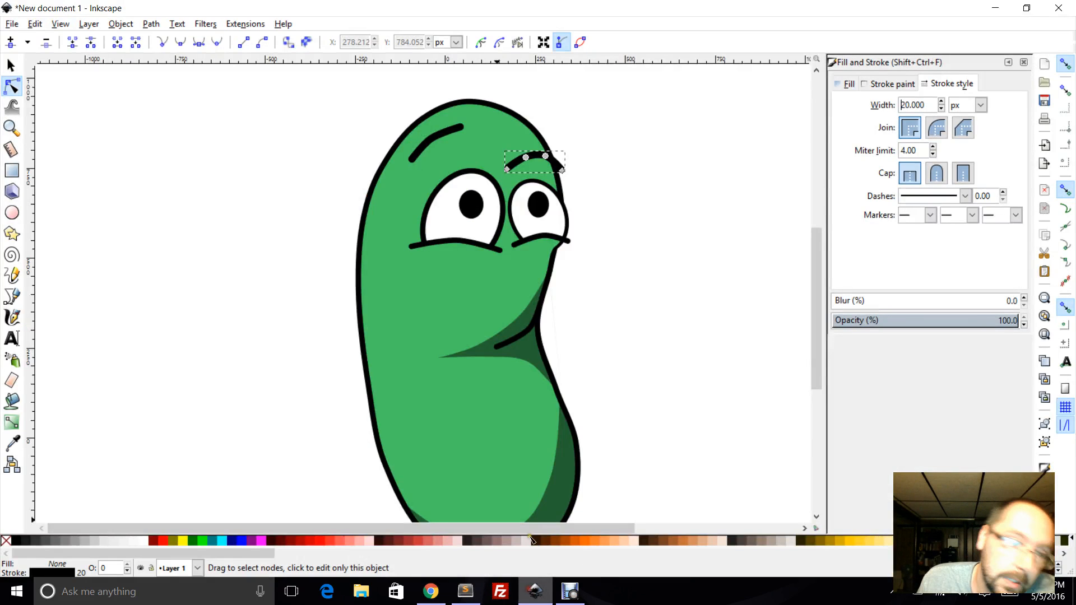
click(507, 169)
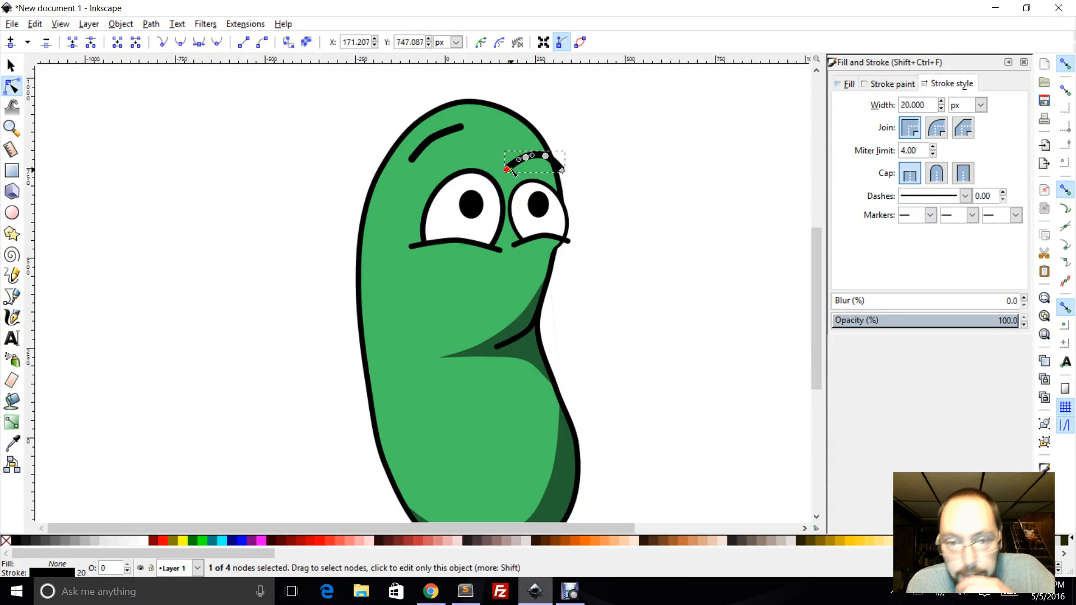
click(526, 158)
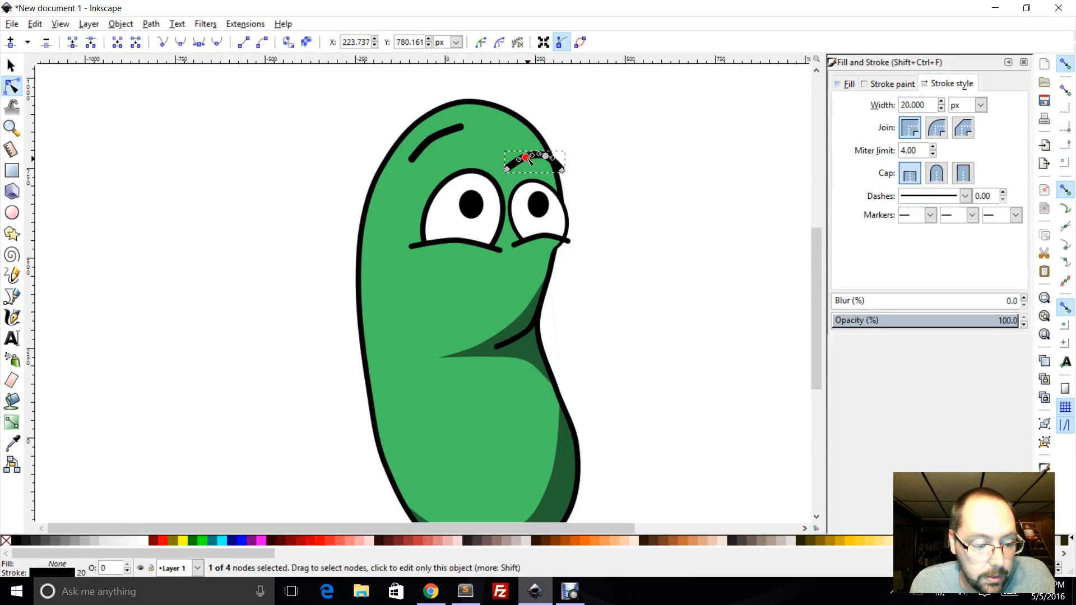
shift+click(545, 156)
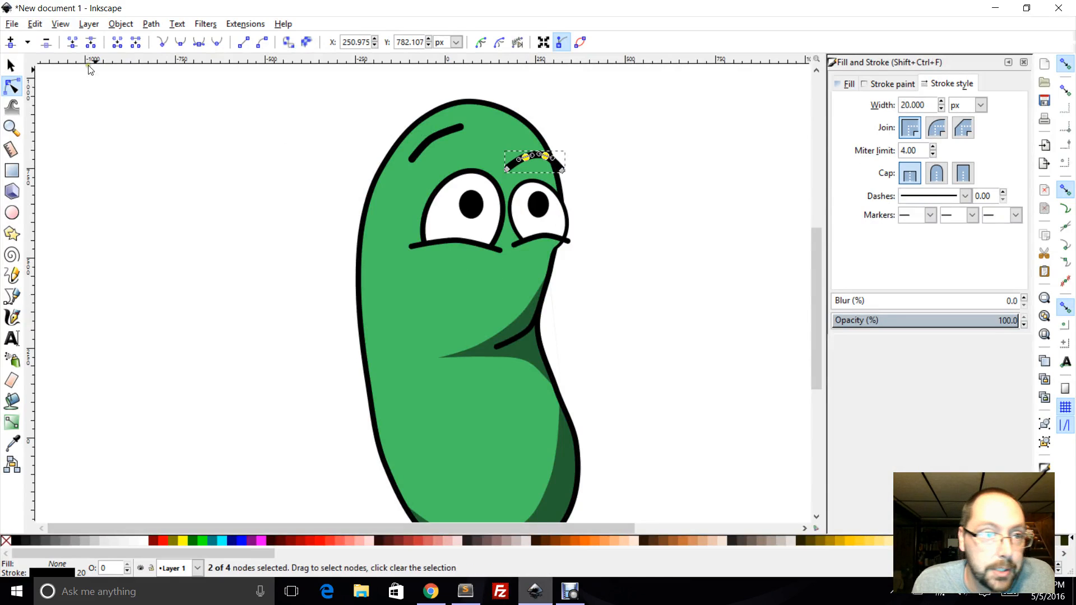
click(72, 42)
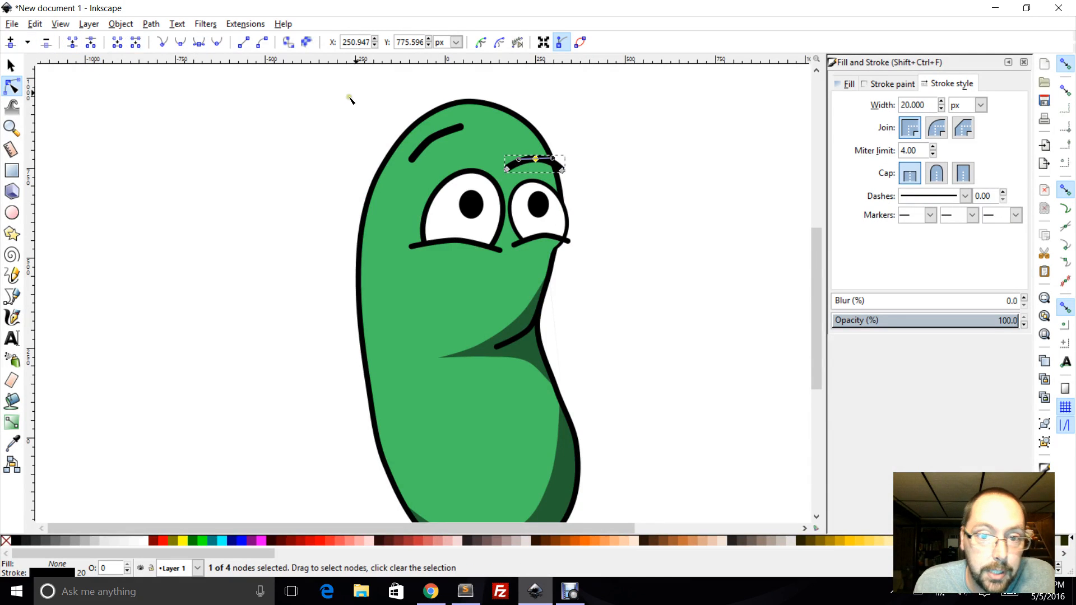
Reposition the smaller eye's eyebrow nodes and auto-smooth its middle node, so the brow slopes down toward the body outline
drag(507, 169, 538, 154)
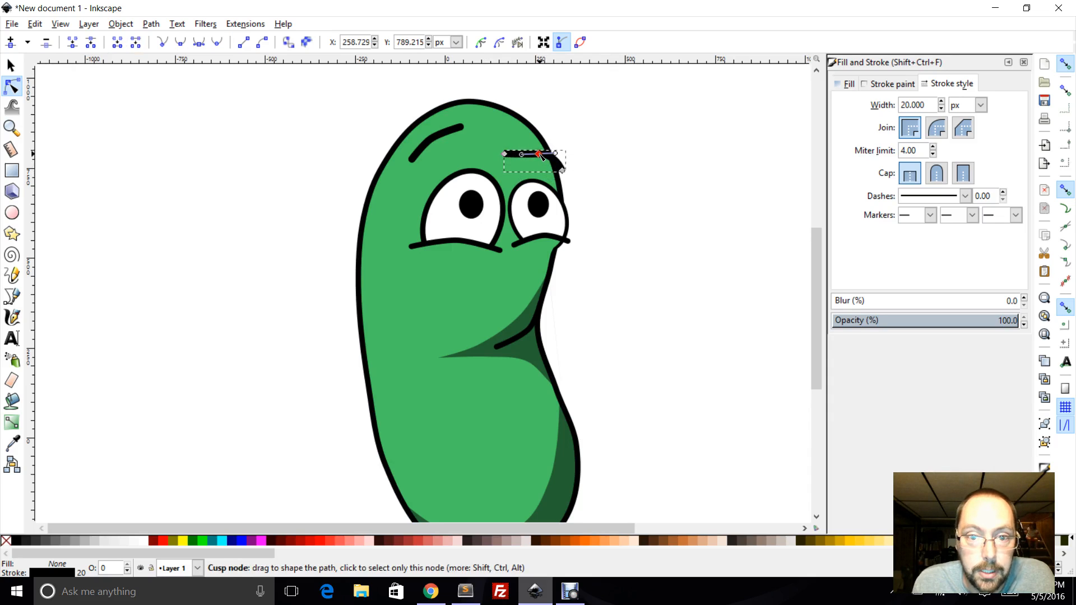
click(217, 42)
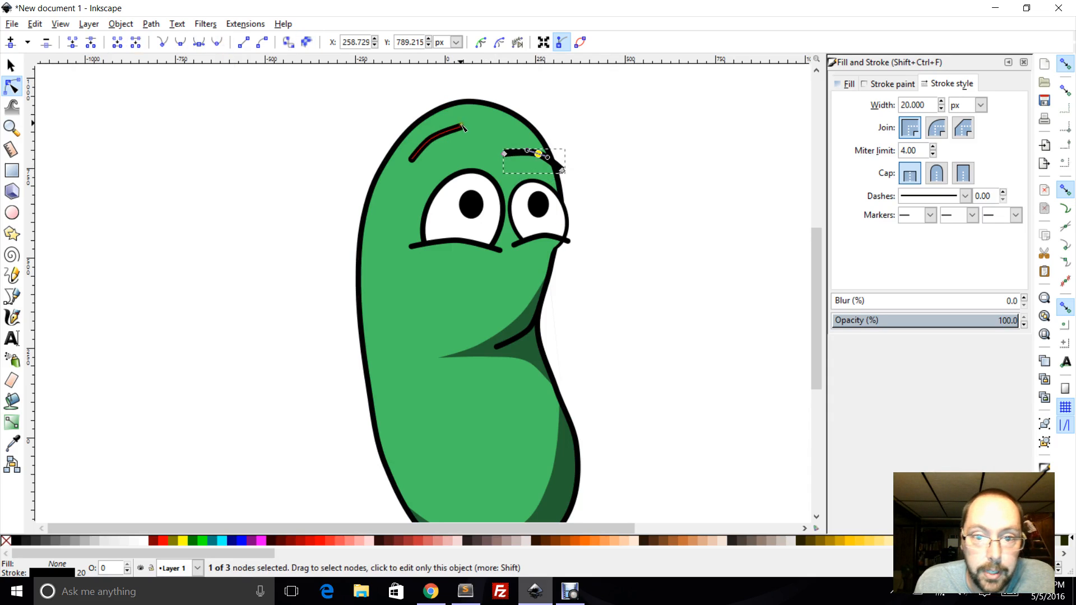
drag(506, 154, 521, 148)
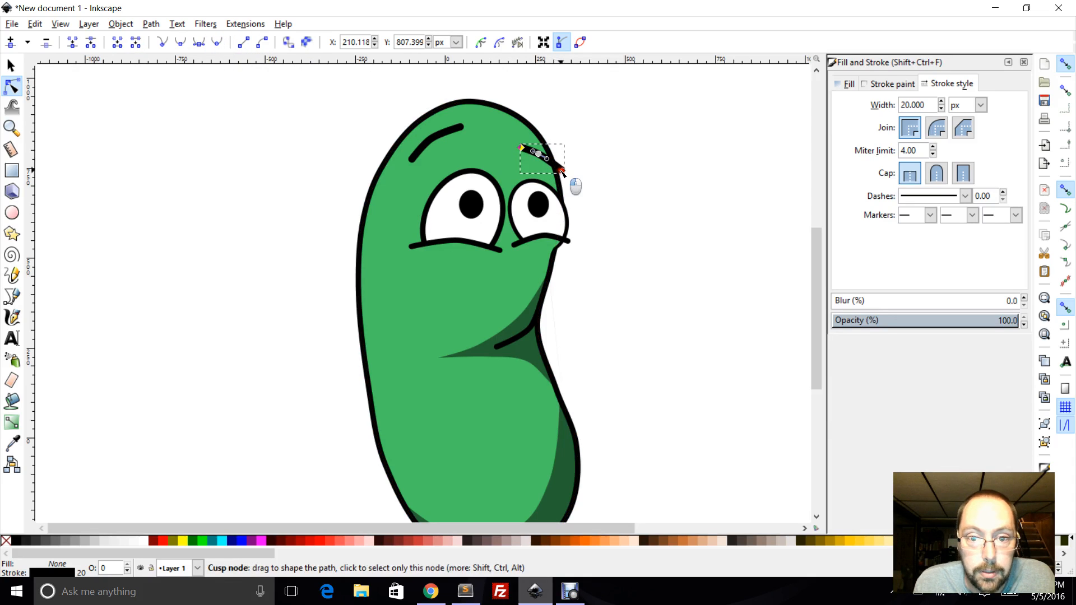
drag(561, 171, 548, 161)
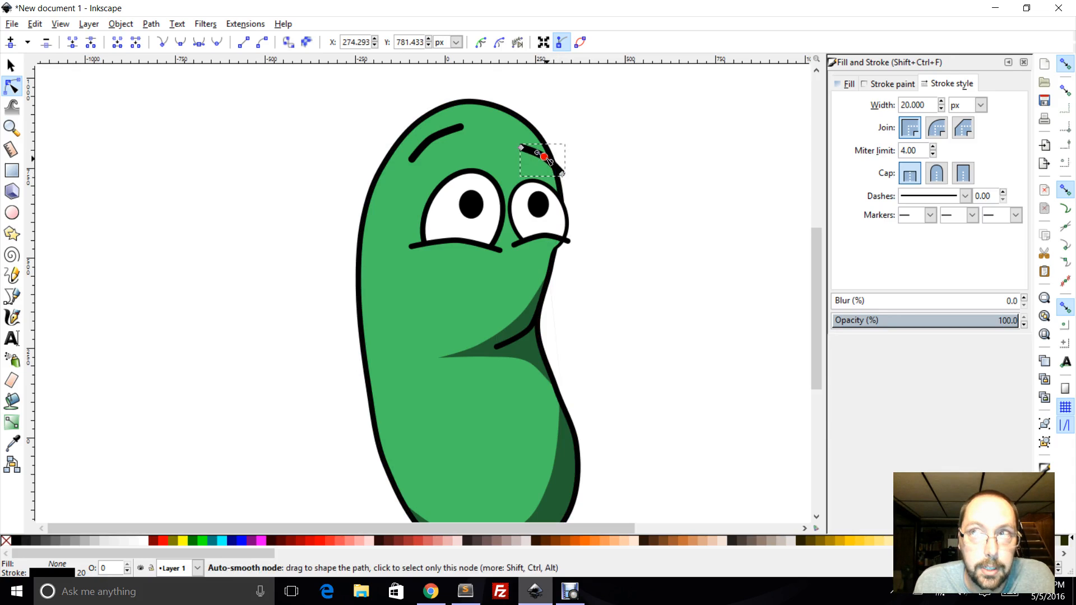
Give the smaller eye's eyebrow round stroke caps and deselect it
click(939, 181)
click(280, 154)
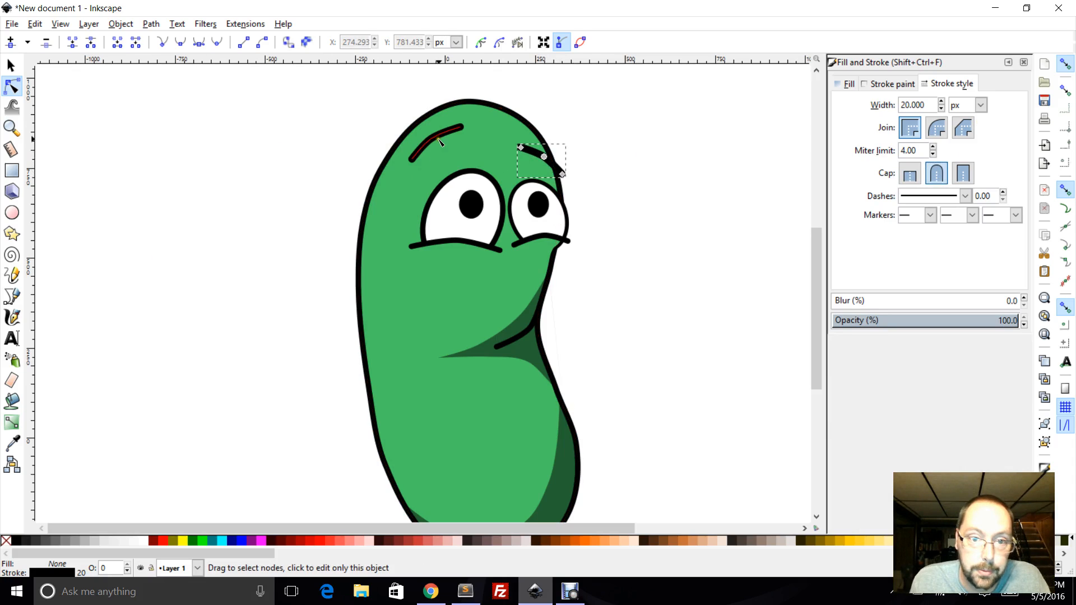
click(282, 221)
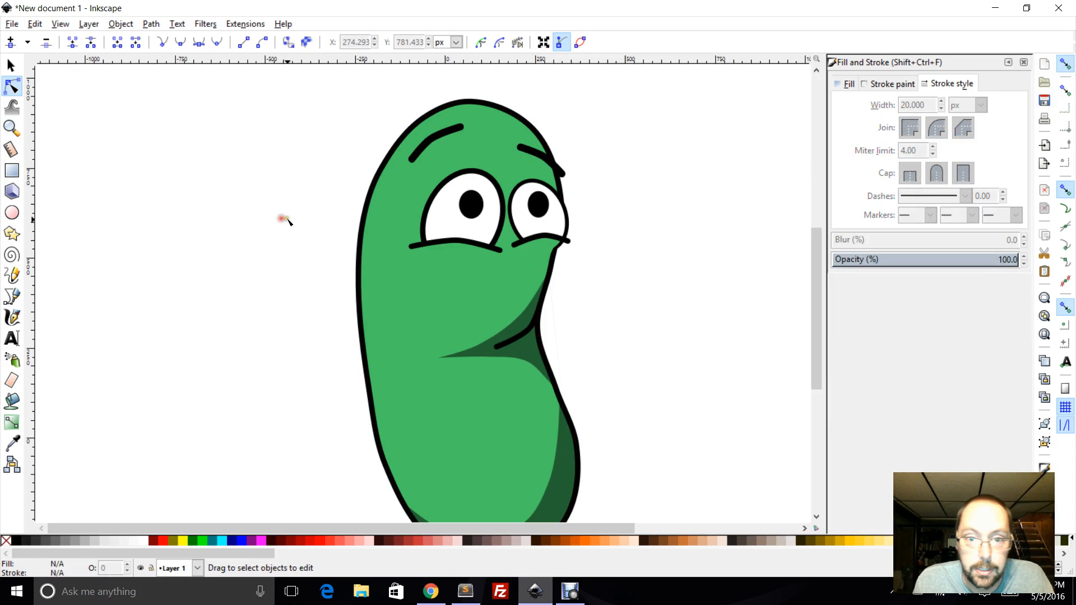
Consult the cartoon expressions page in Chrome, return to Inkscape, and draw an open four-point mouth path about 370 px wide beneath the eyes
click(430, 591)
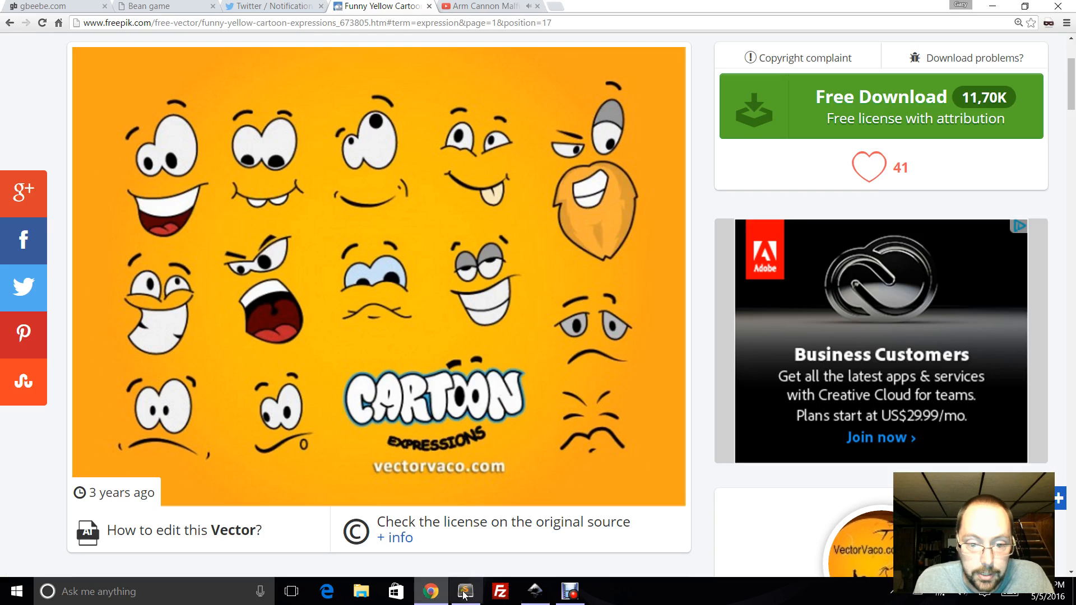
click(532, 598)
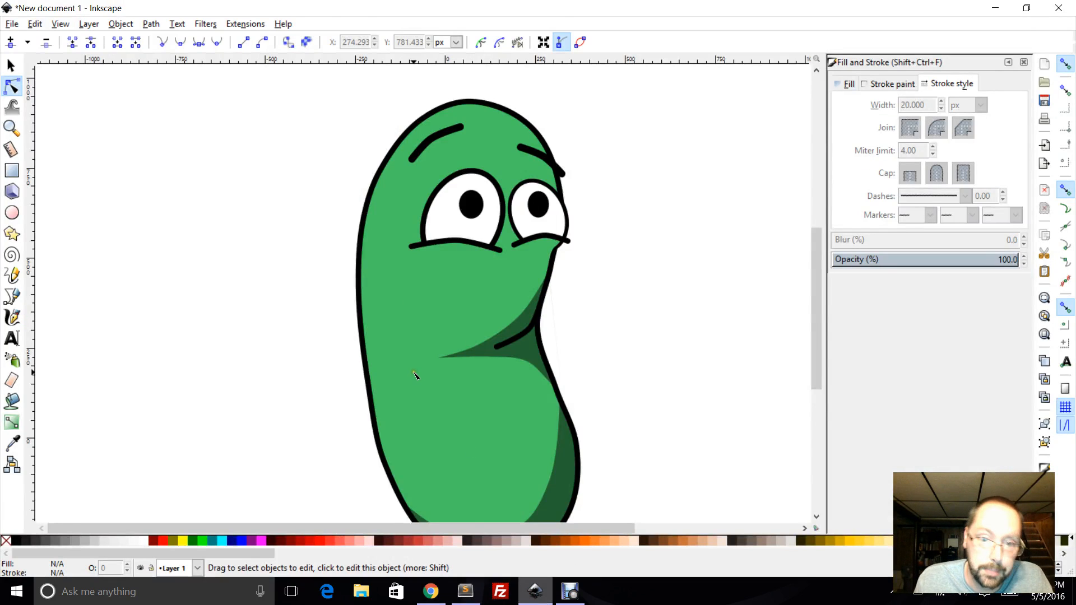
click(438, 595)
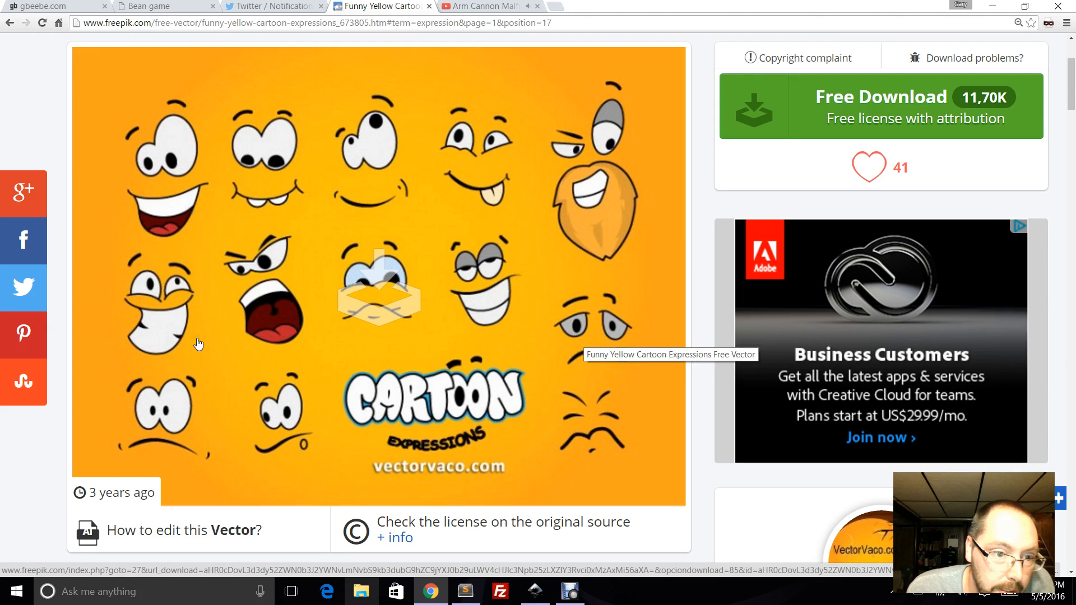
click(534, 591)
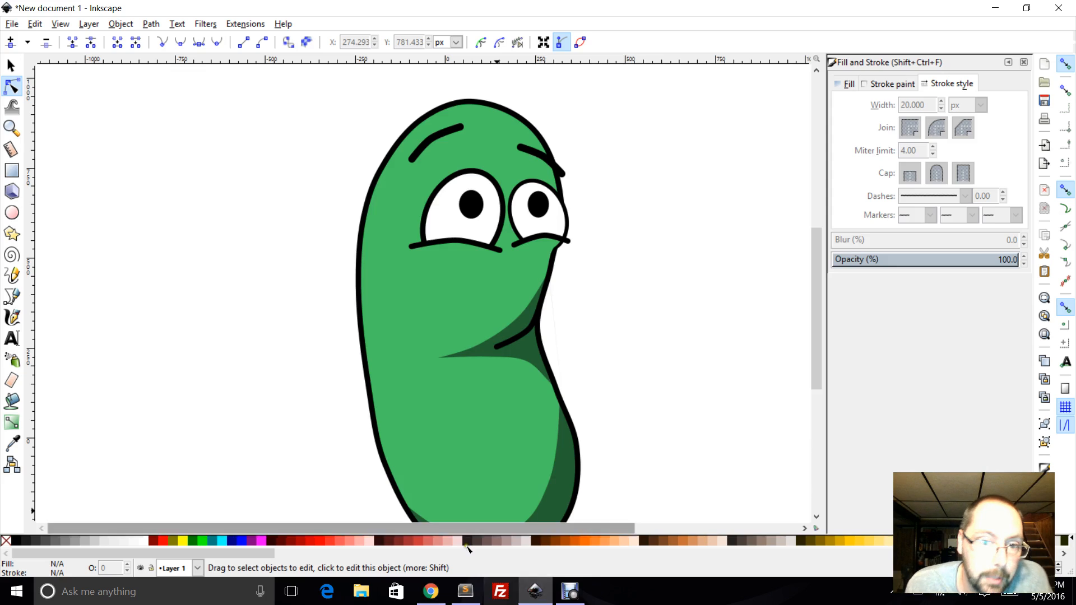
click(12, 296)
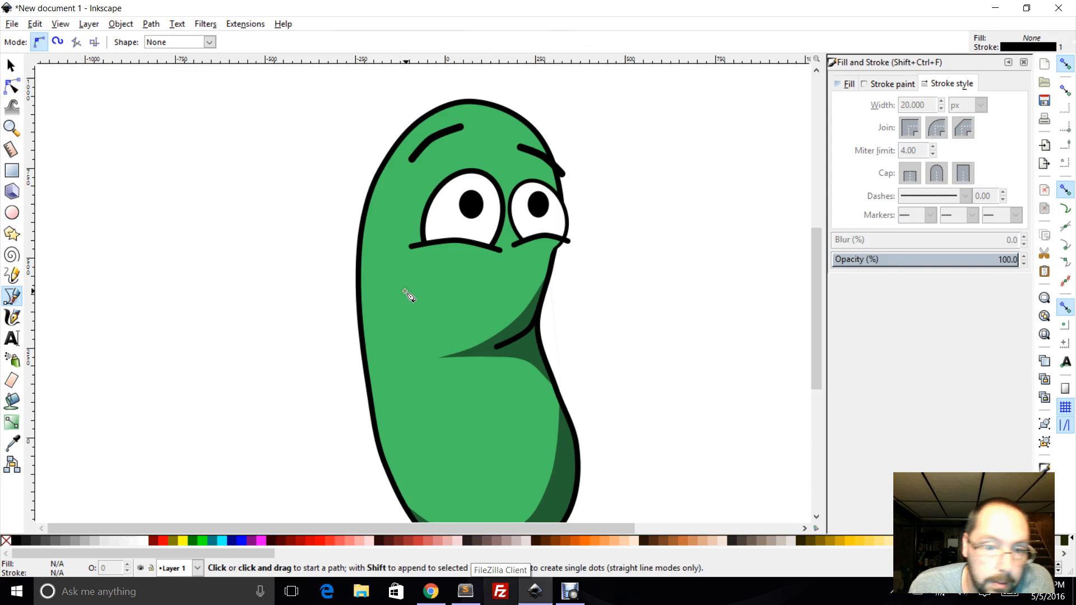
click(417, 273)
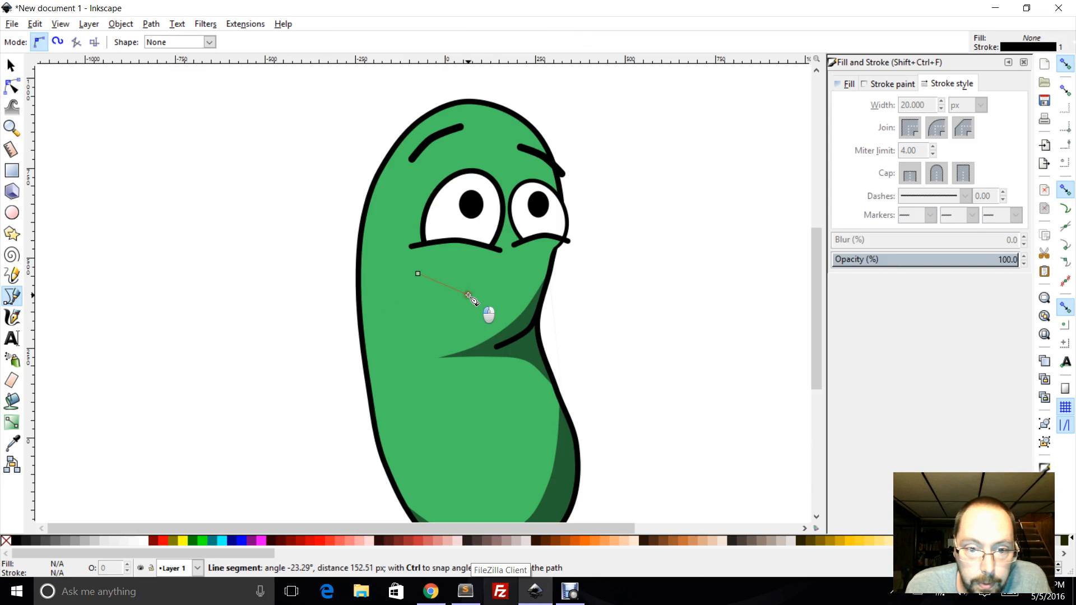
click(521, 292)
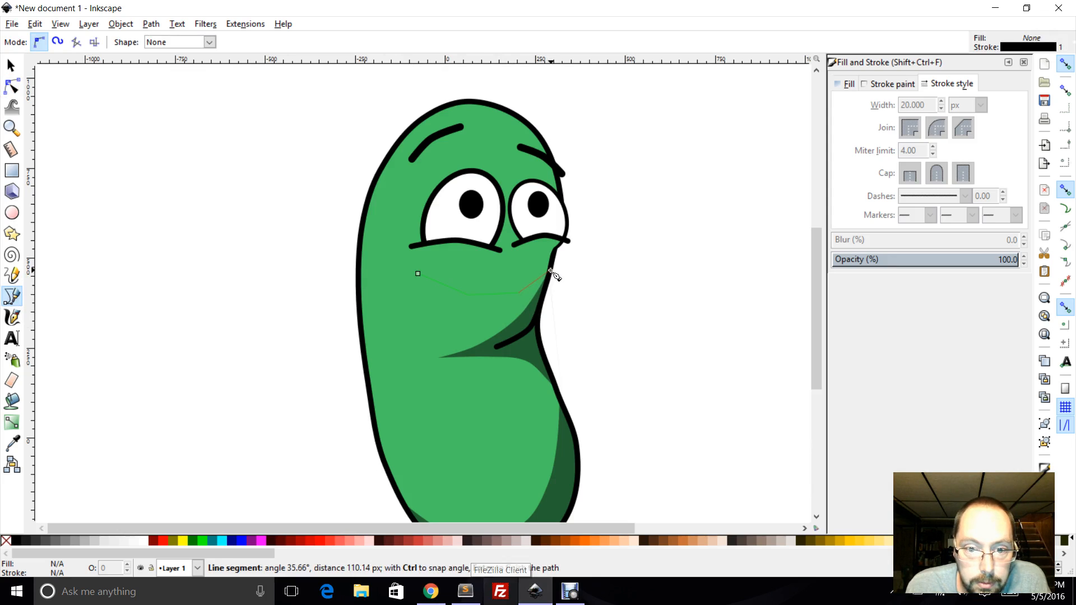
double_click(550, 272)
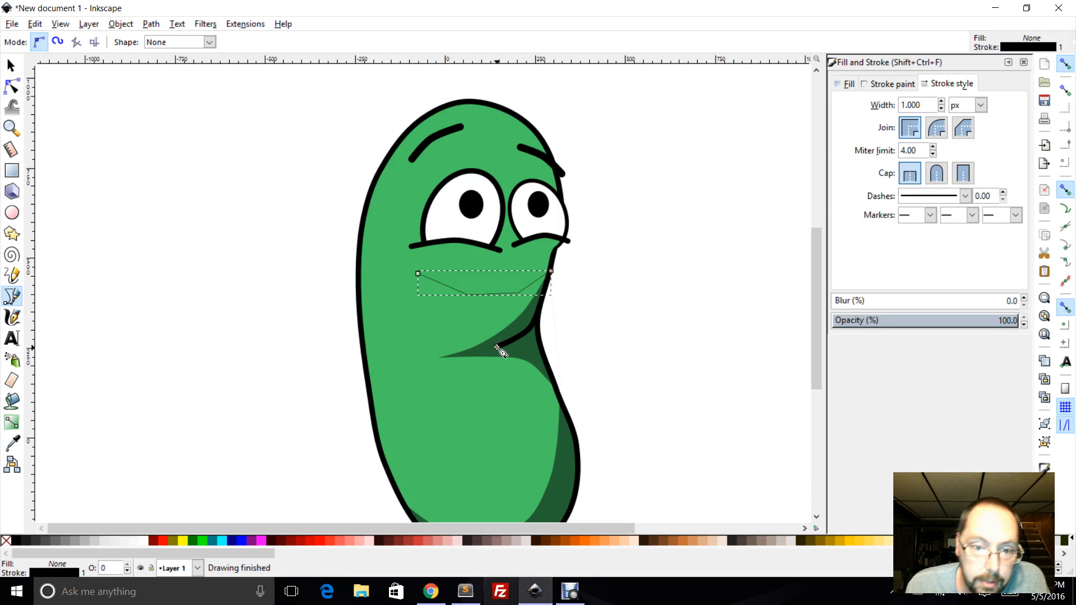
Auto-smooth the mouth path's two middle nodes to form a curved smile
click(11, 87)
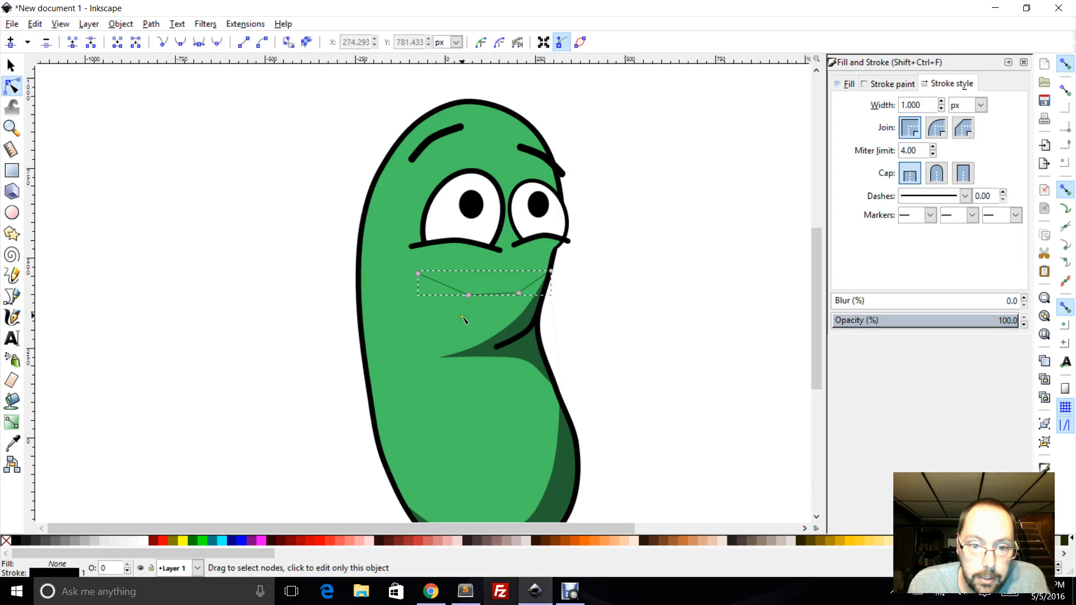
drag(462, 318, 534, 286)
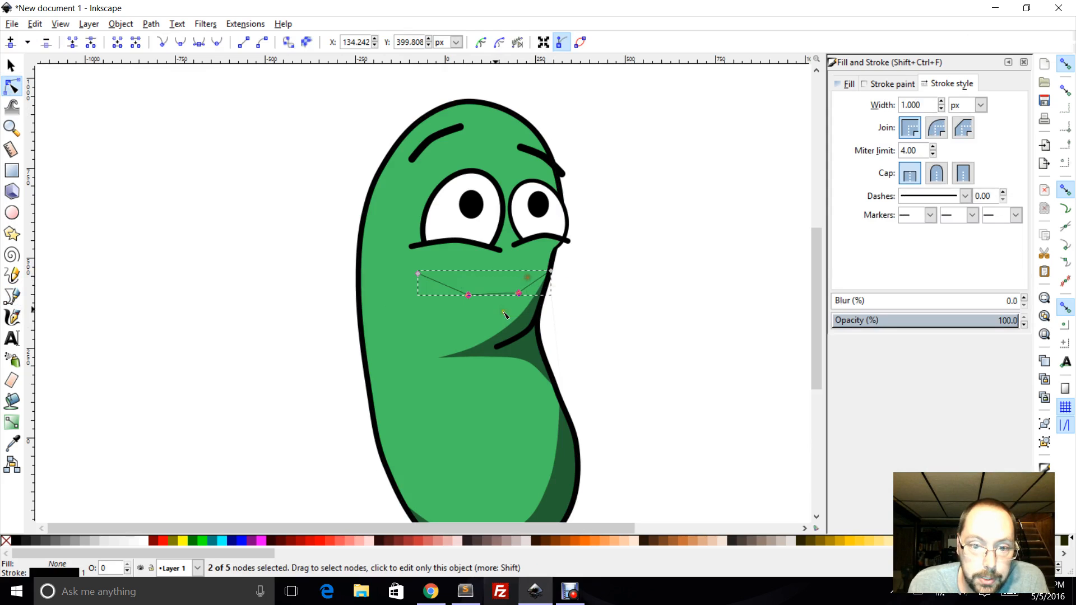
click(217, 42)
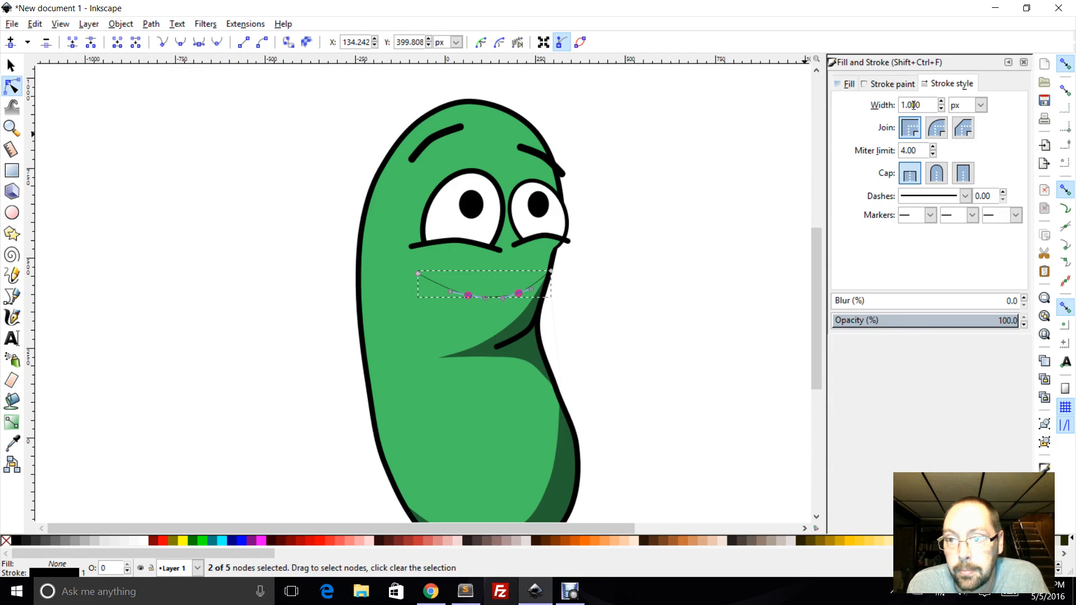
Set the mouth path's stroke width to 20 px and give it round caps
click(12, 65)
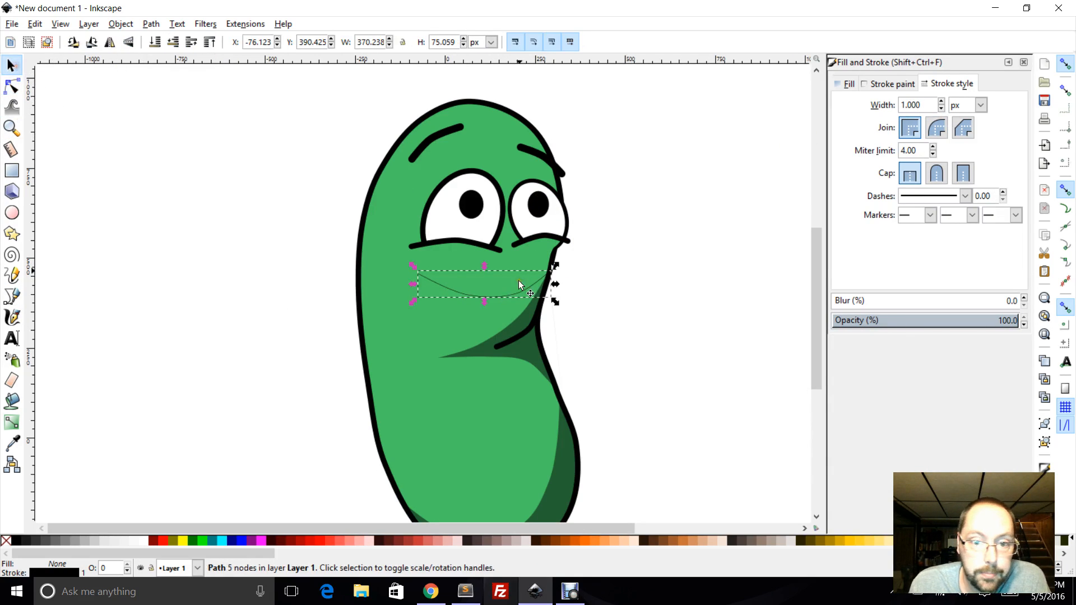
triple_click(917, 103)
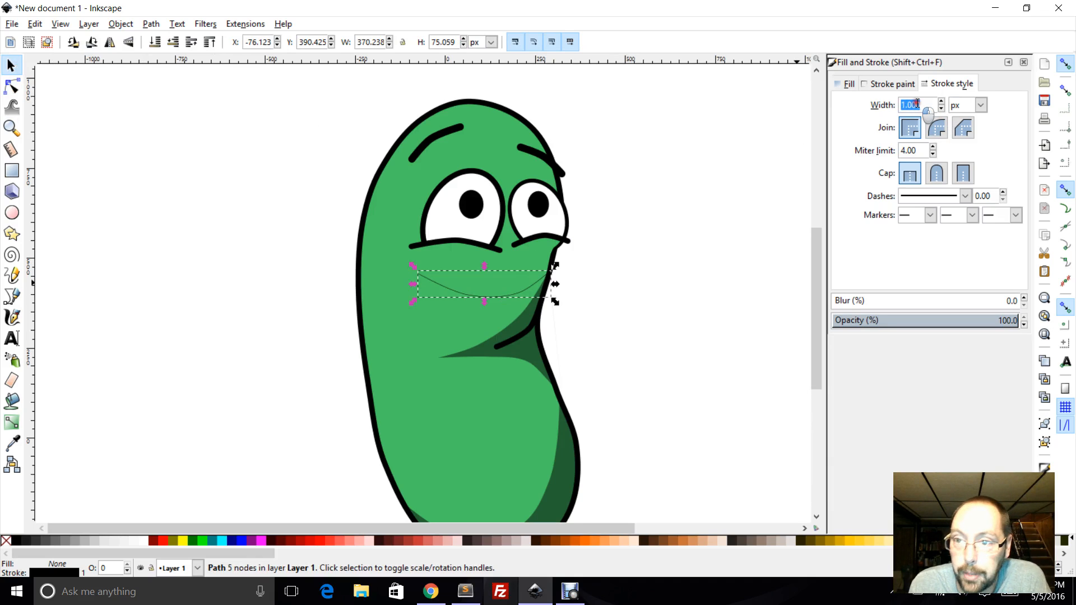
text(20.)
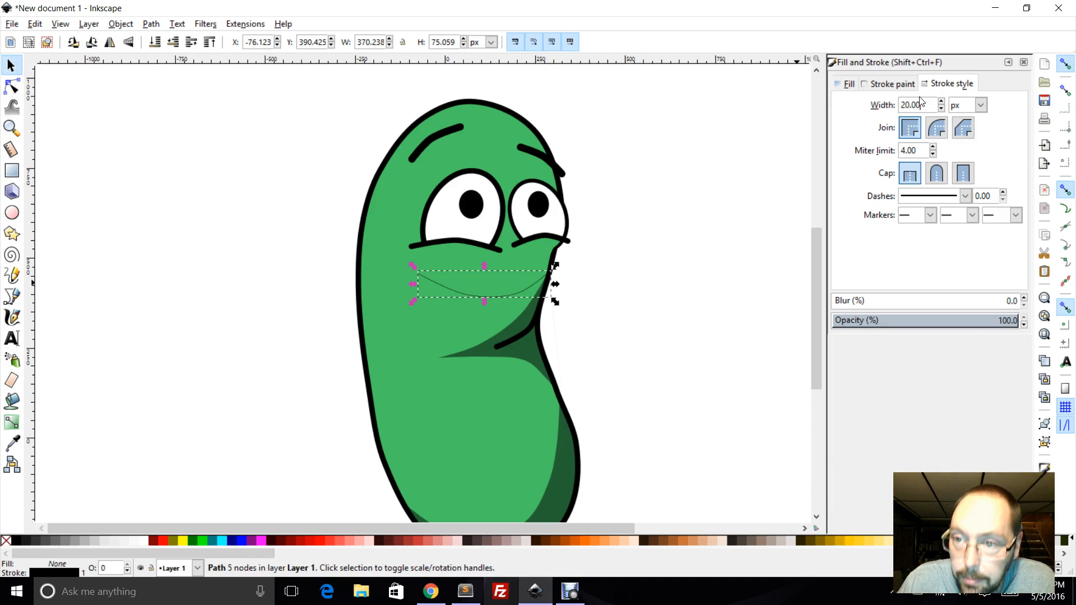
key(Return)
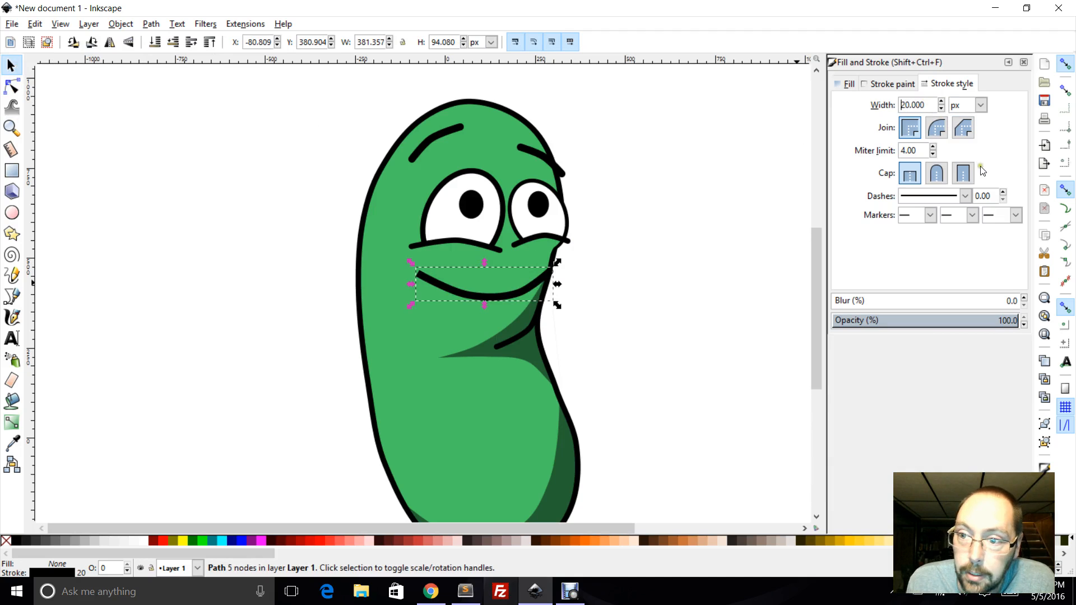
click(936, 173)
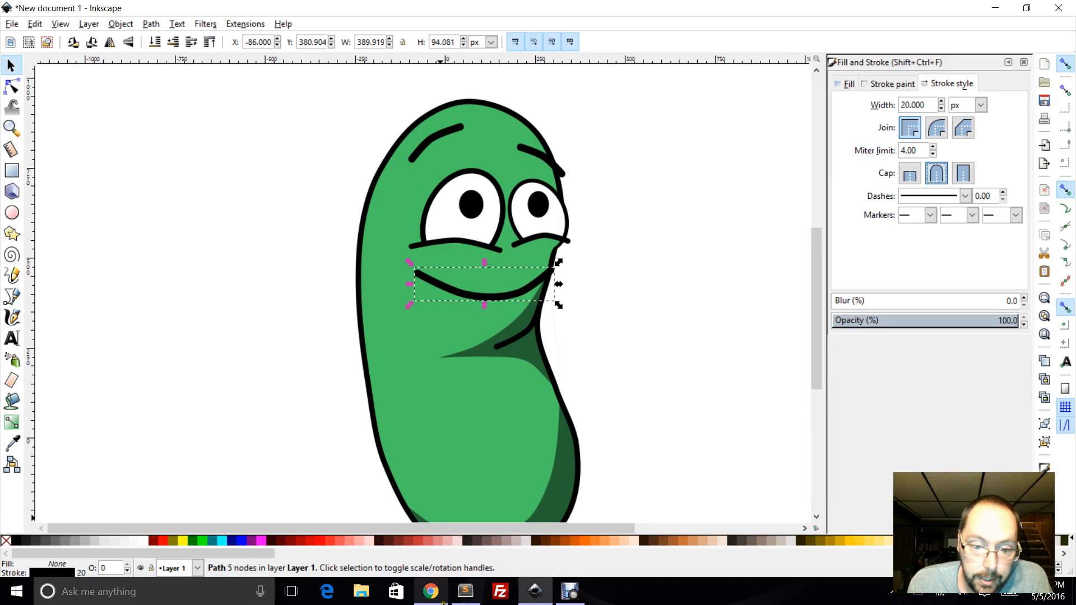
Check the expressions reference in Chrome, return to Inkscape, and move the mouth's two middle nodes farther apart to widen the smile's curve
click(431, 591)
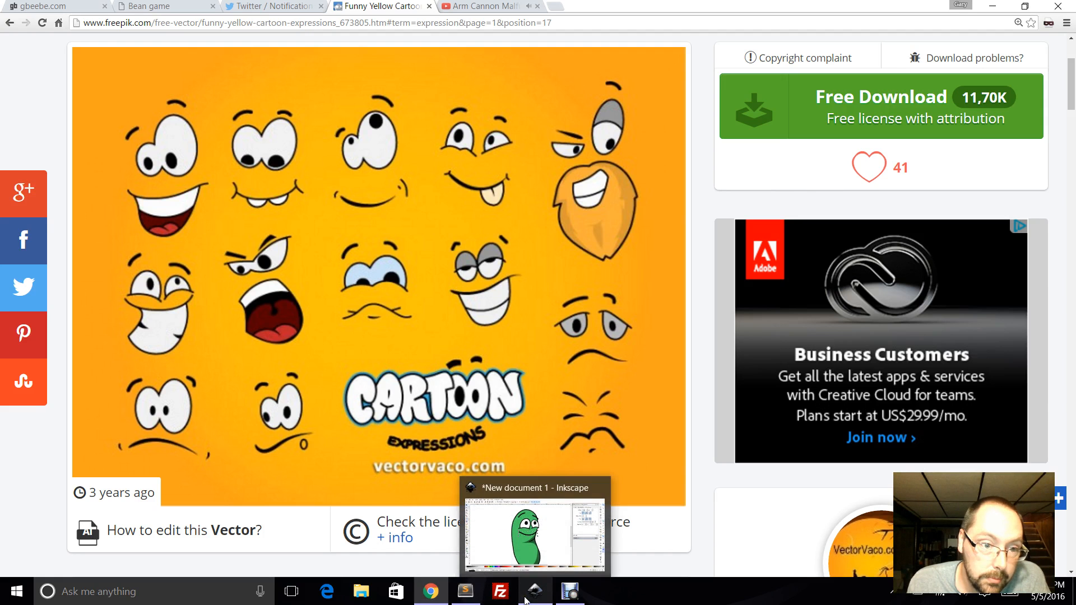
click(526, 600)
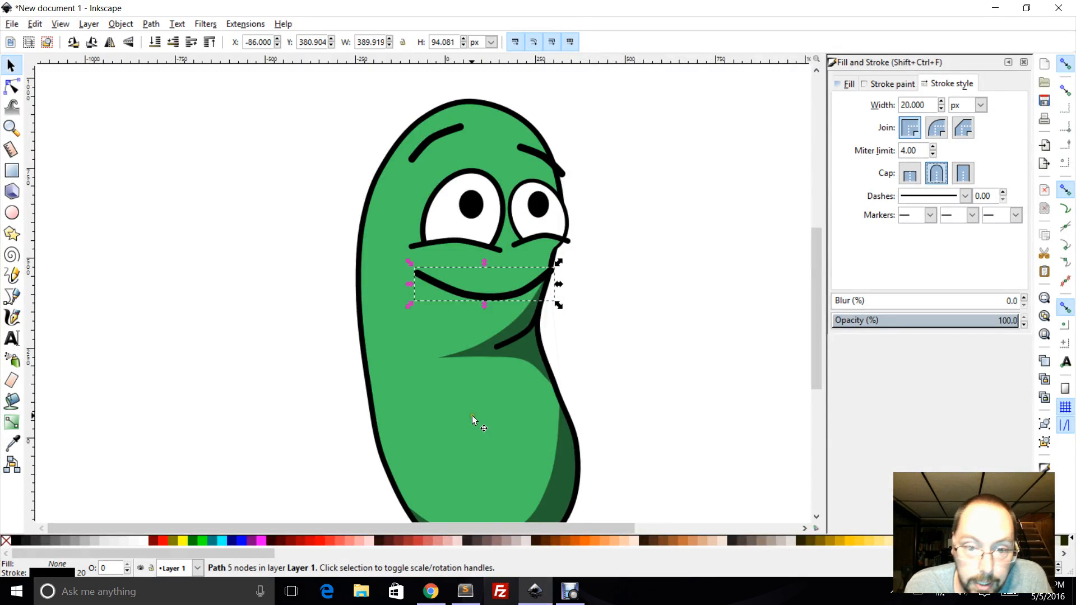
click(11, 85)
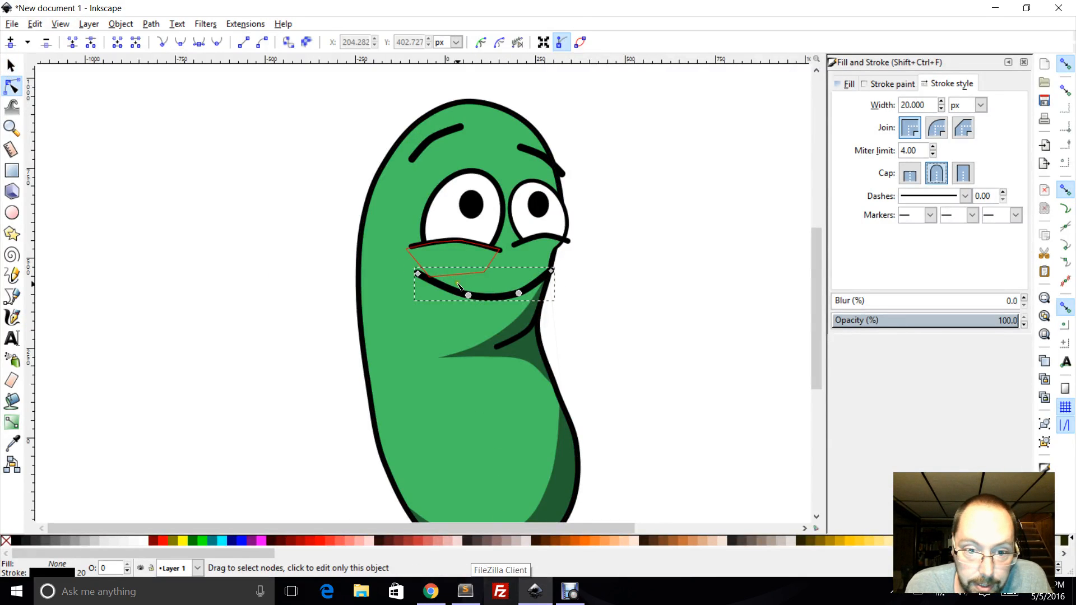
drag(470, 299, 453, 296)
drag(519, 293, 531, 292)
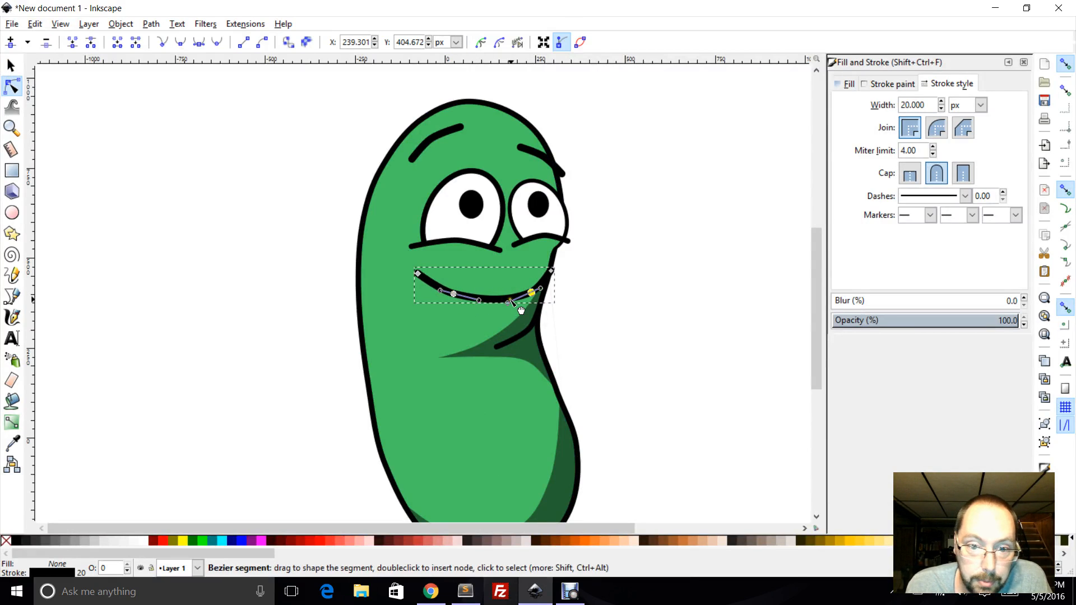
click(10, 64)
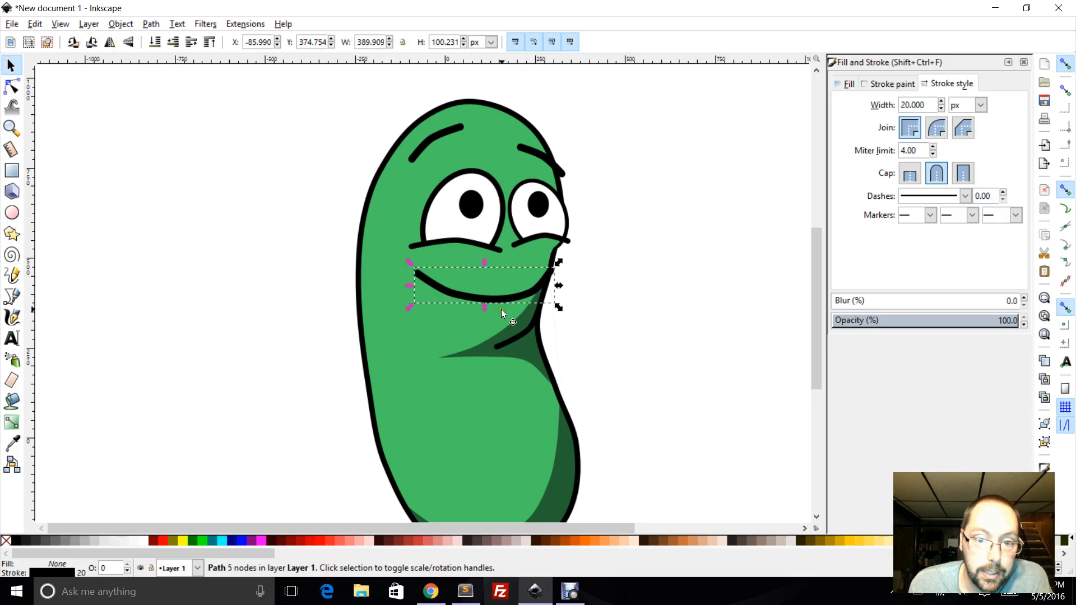
Examine the grinning faces' mouths on the expressions page in Chrome and return to the bean drawing in Inkscape
click(431, 591)
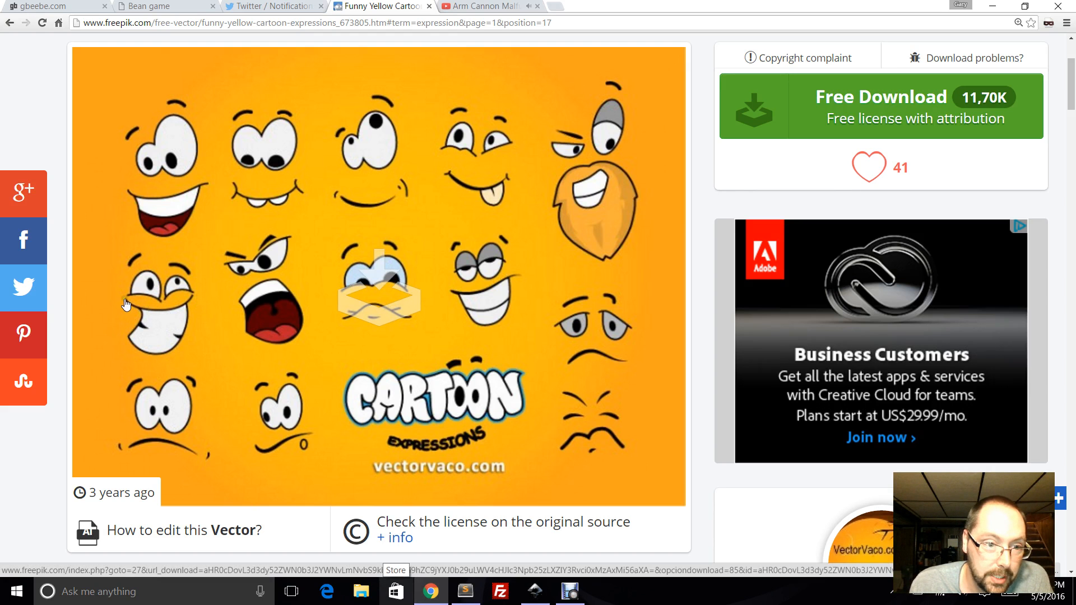
click(533, 590)
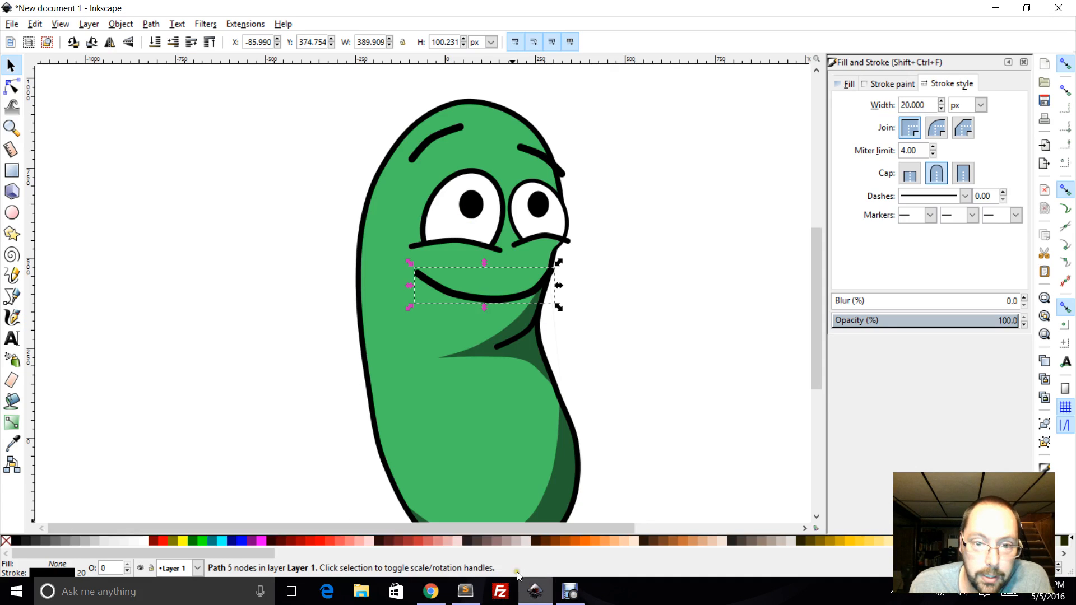
click(11, 86)
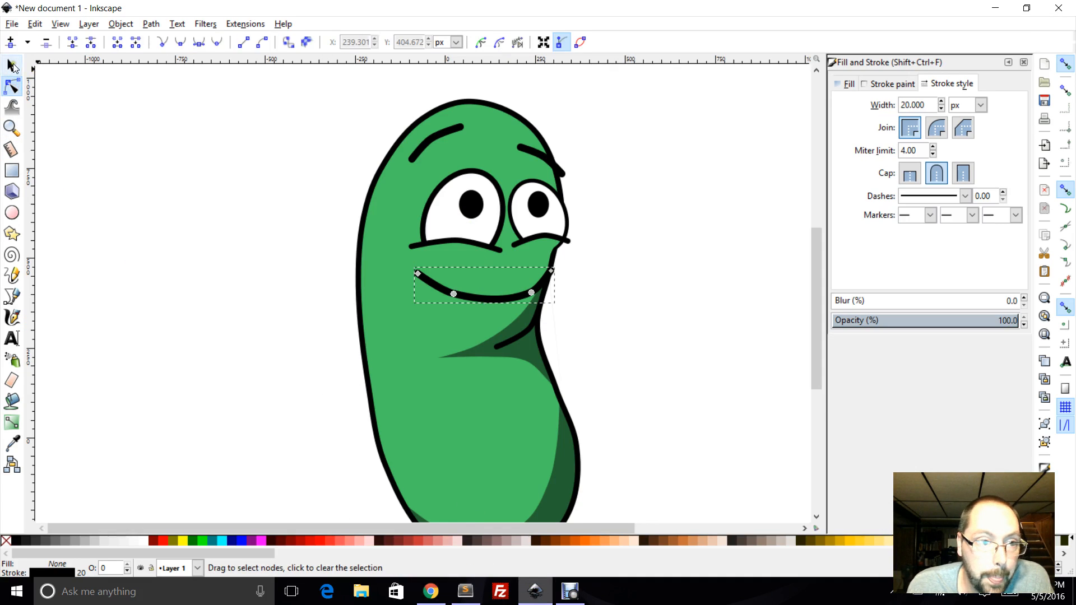
click(11, 65)
click(487, 293)
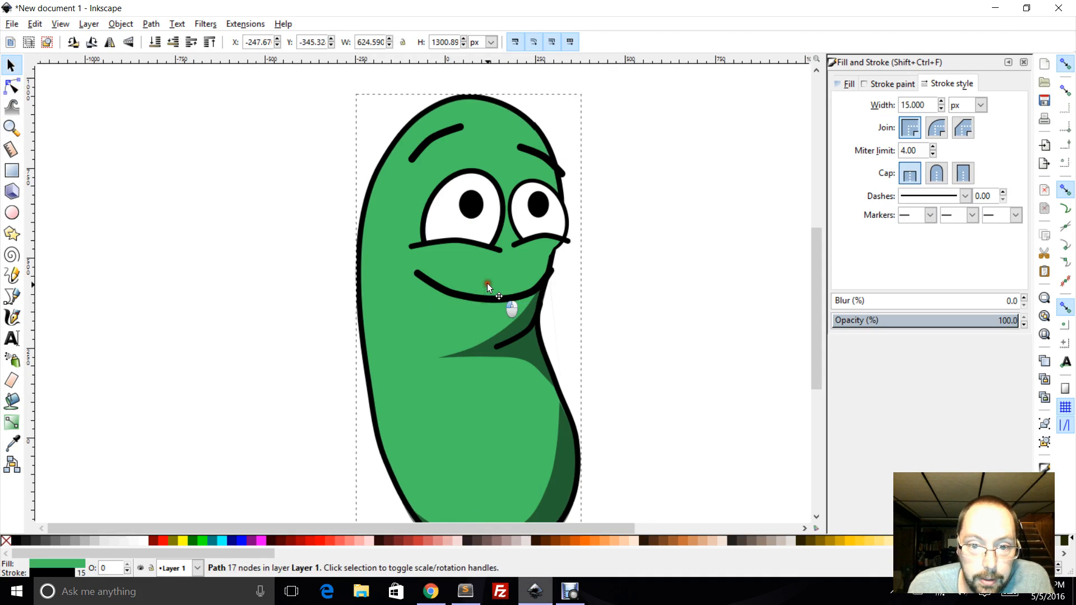
drag(486, 283, 489, 288)
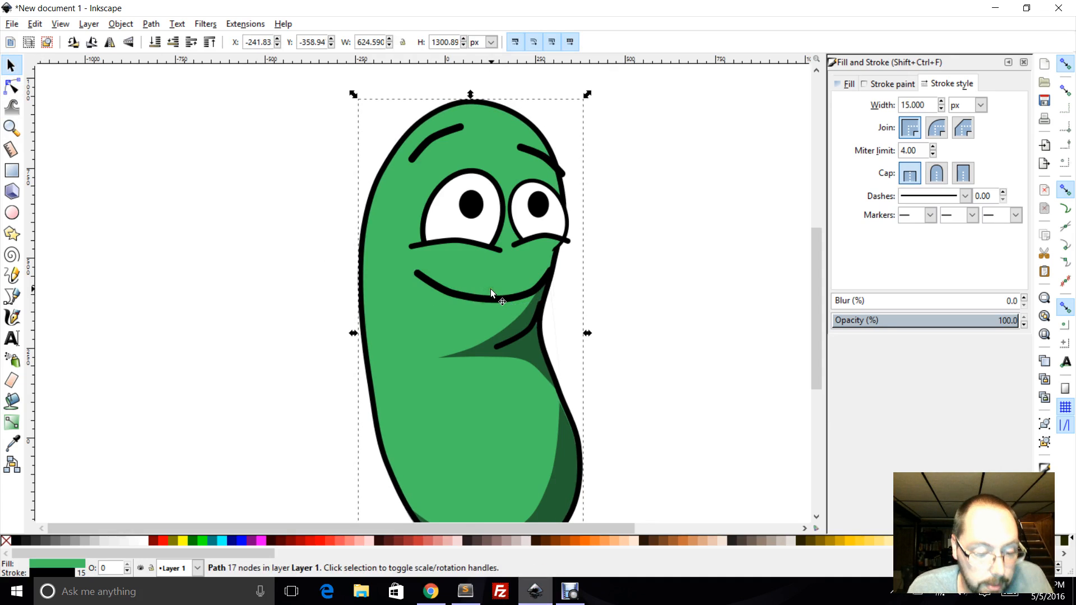
key(ctrl+z)
Move the mouth up closer to the eyes, extend its far end slightly past the body outline with a gentler curve, and deselect it
click(490, 295)
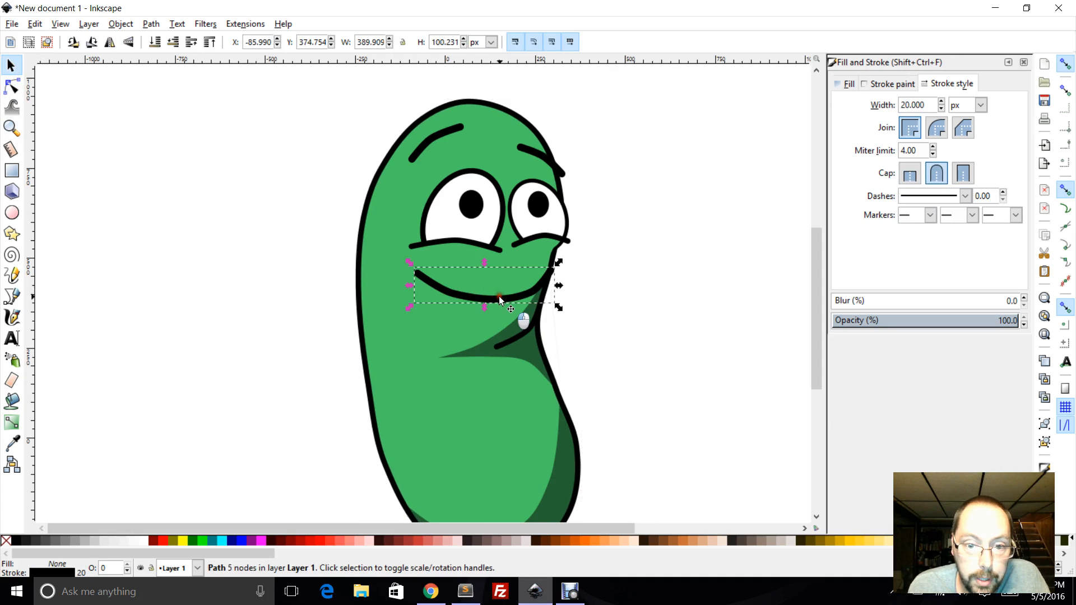
drag(499, 296, 497, 286)
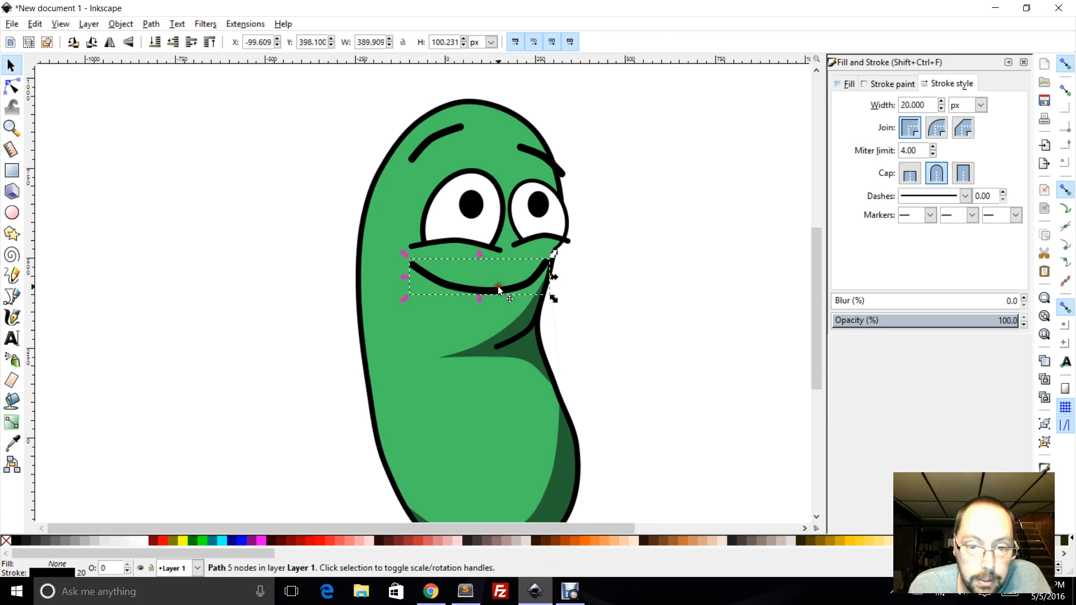
click(12, 87)
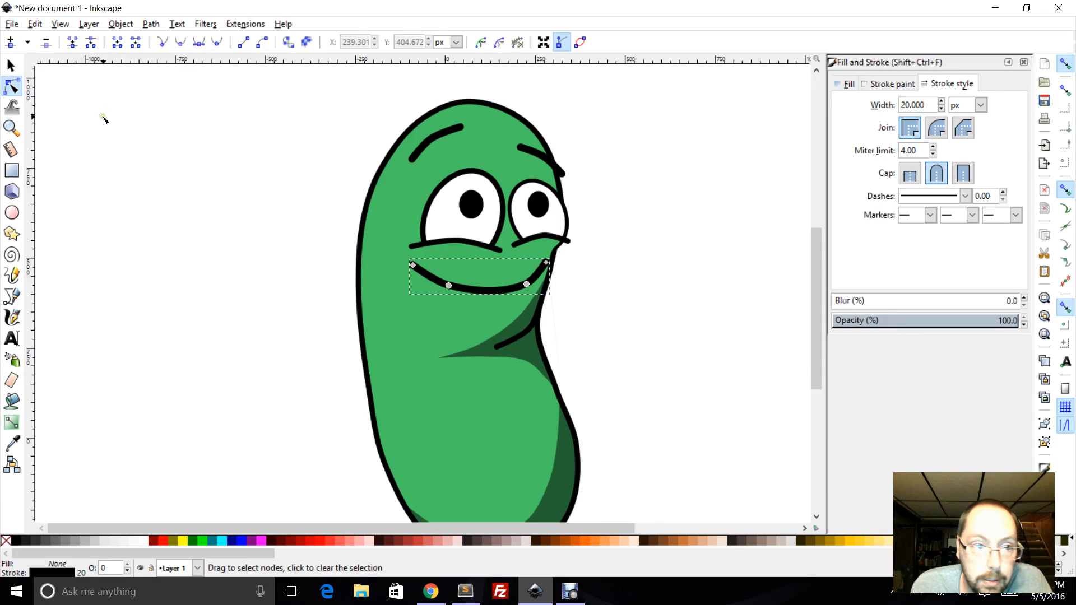
drag(560, 271, 534, 281)
click(613, 273)
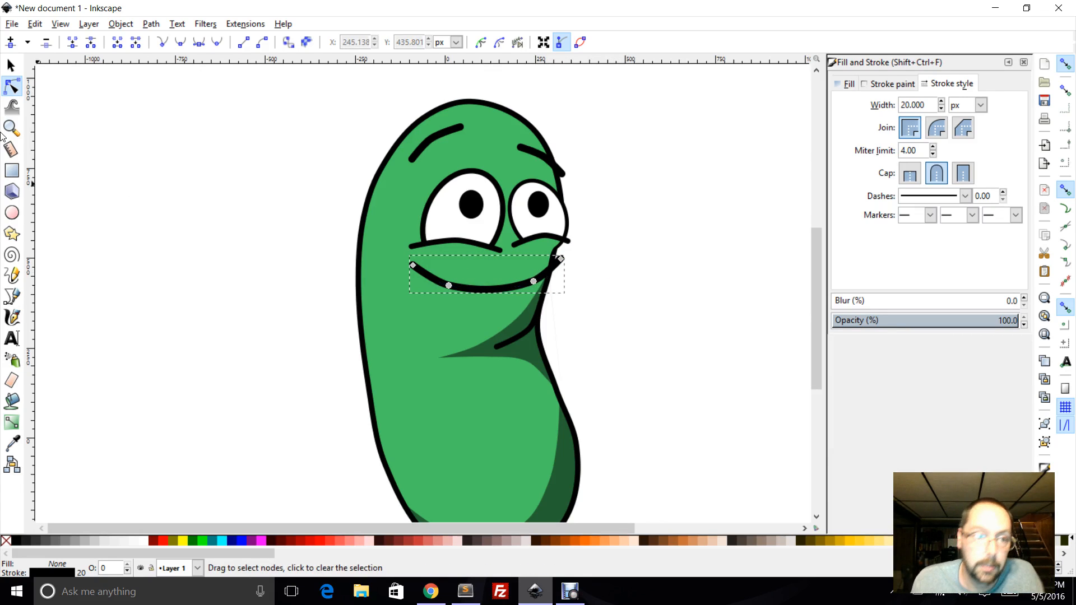
click(10, 65)
click(139, 139)
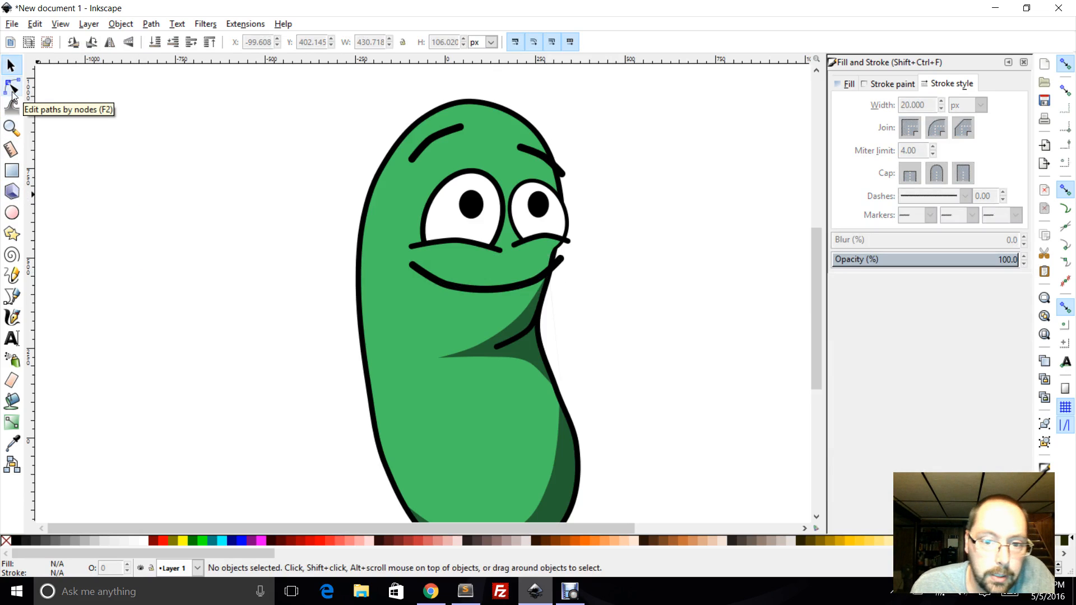
Check the grinning mouths in the Chrome expressions reference, return to Inkscape, and draw a closed eight-node straight-segment open-mouth outline hanging below the smile line
click(538, 594)
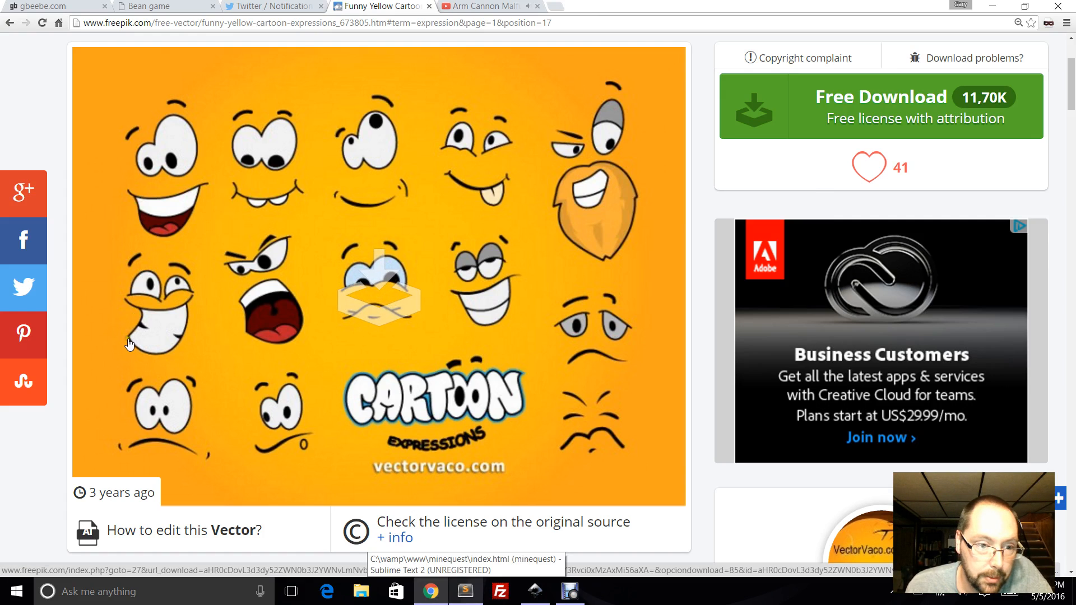
click(535, 592)
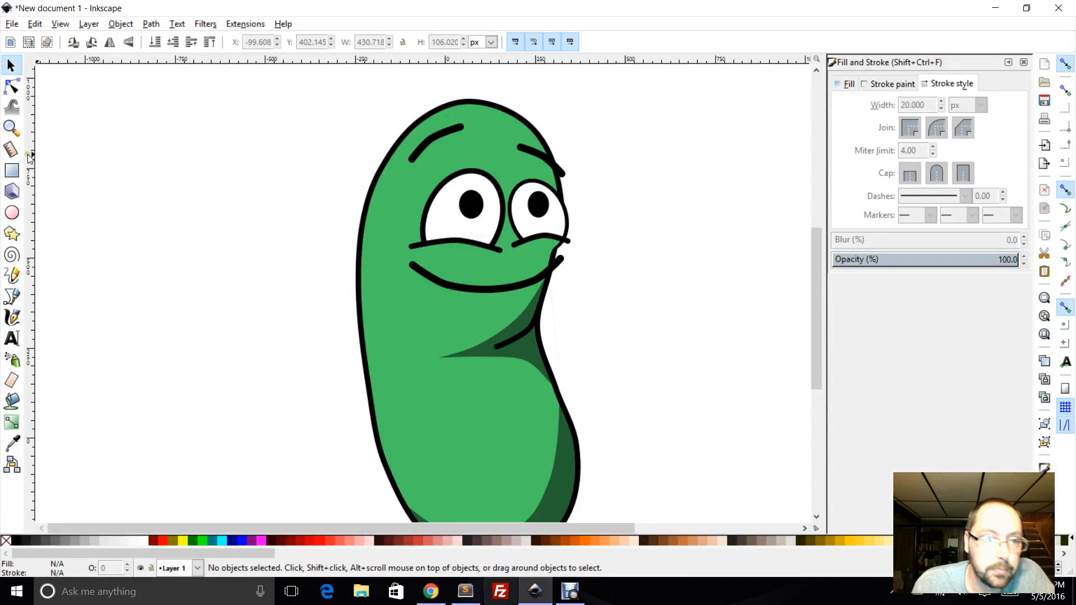
click(11, 295)
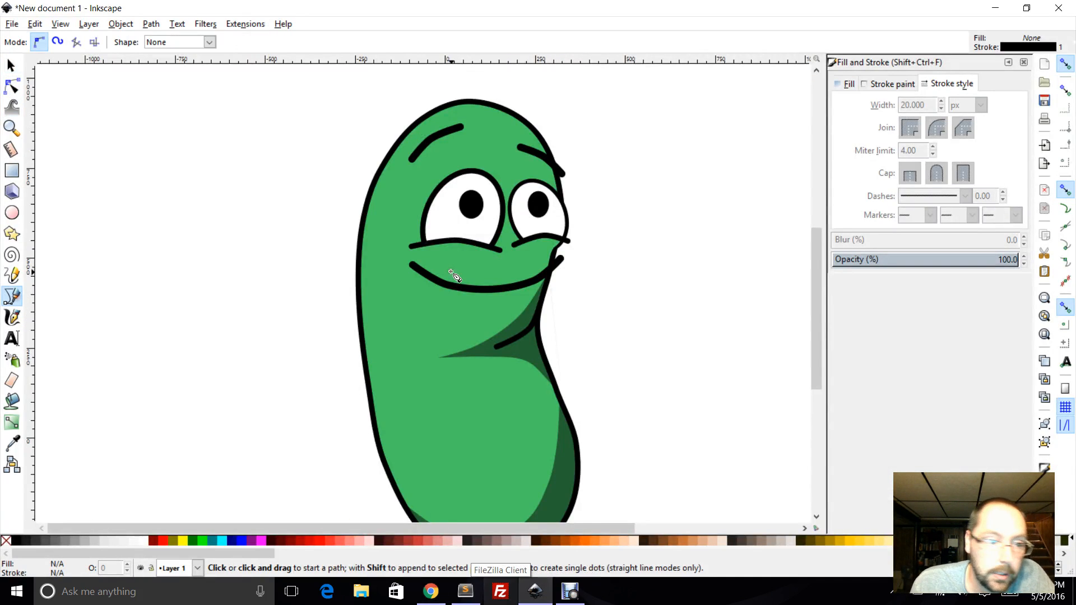
click(546, 273)
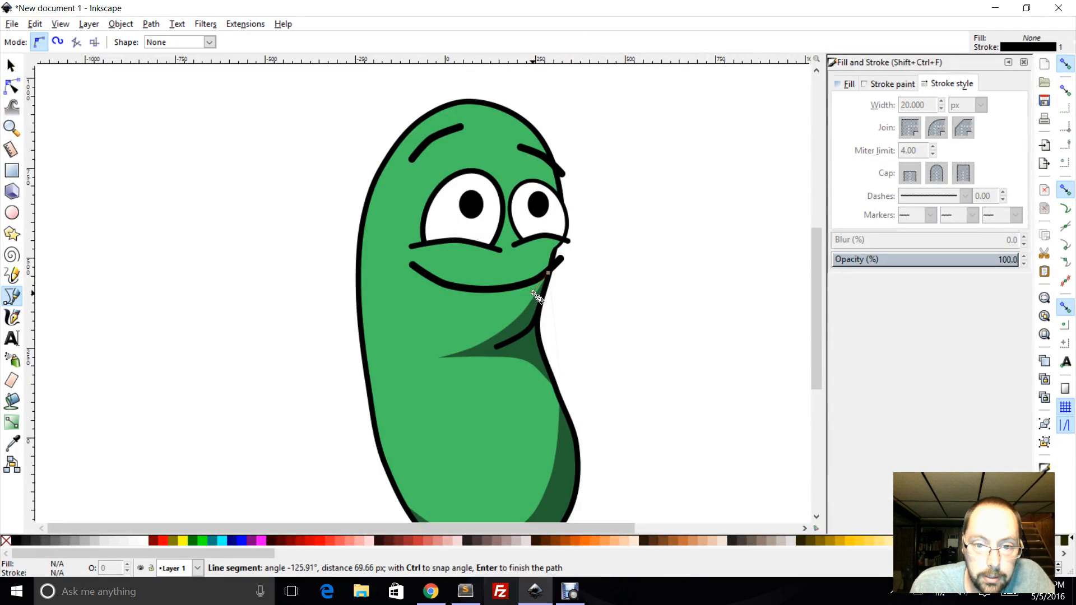
click(532, 296)
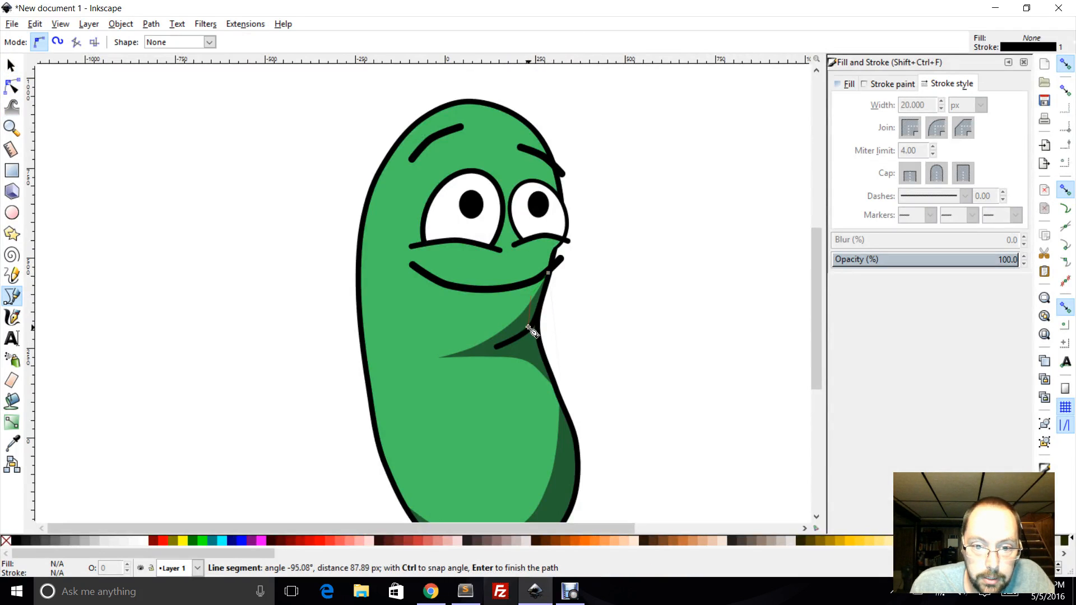
click(561, 362)
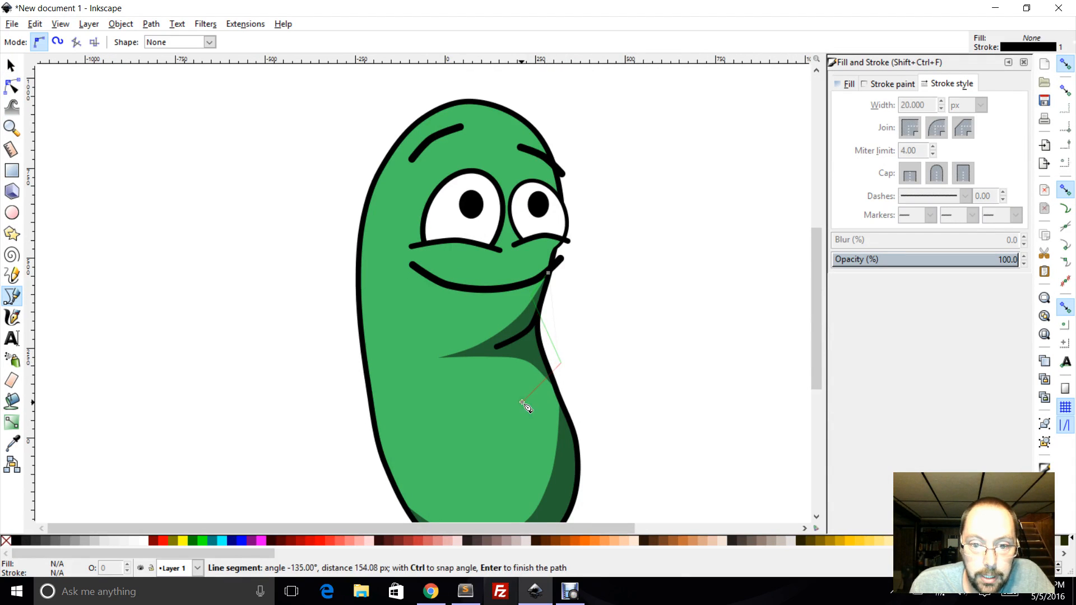
click(514, 402)
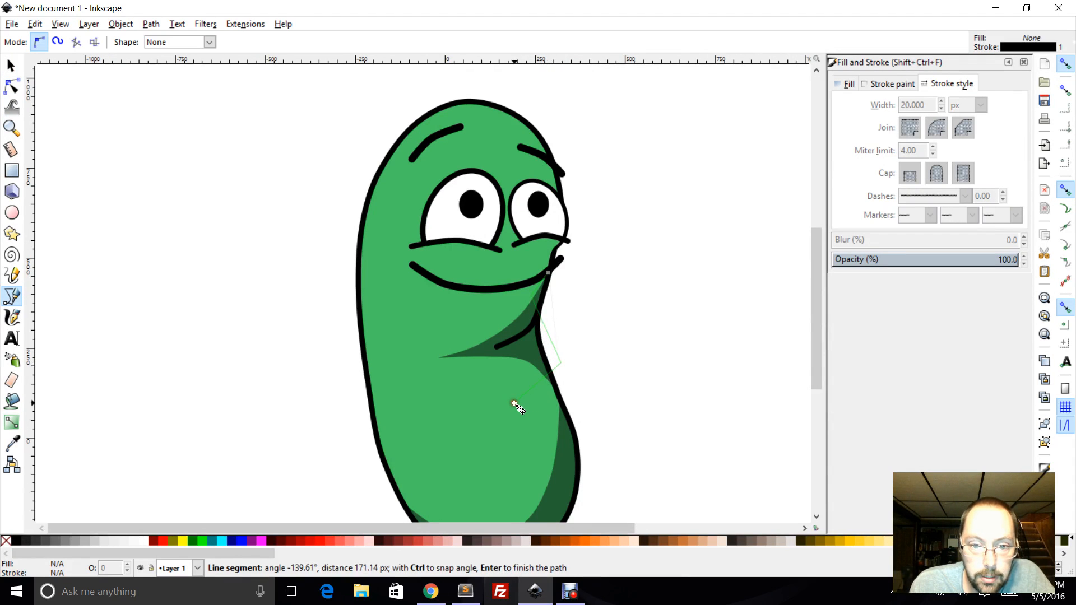
click(452, 399)
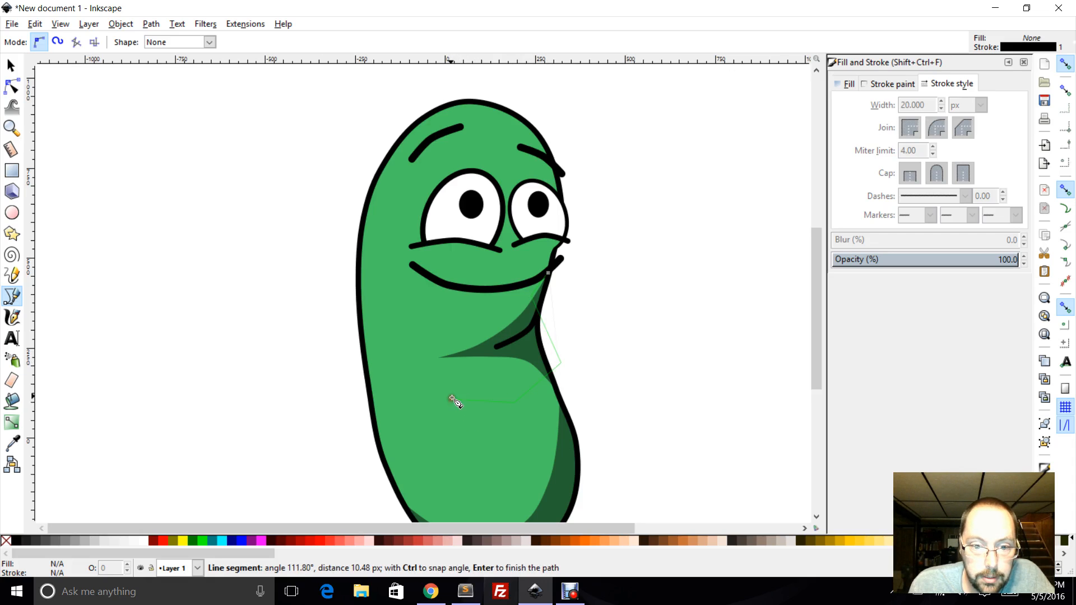
click(423, 336)
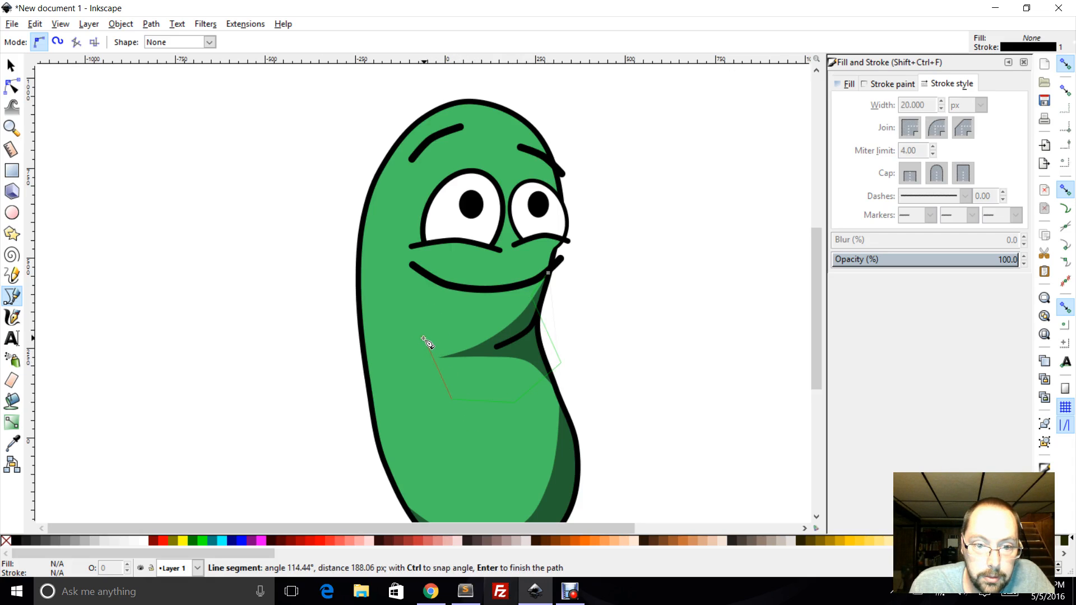
click(425, 277)
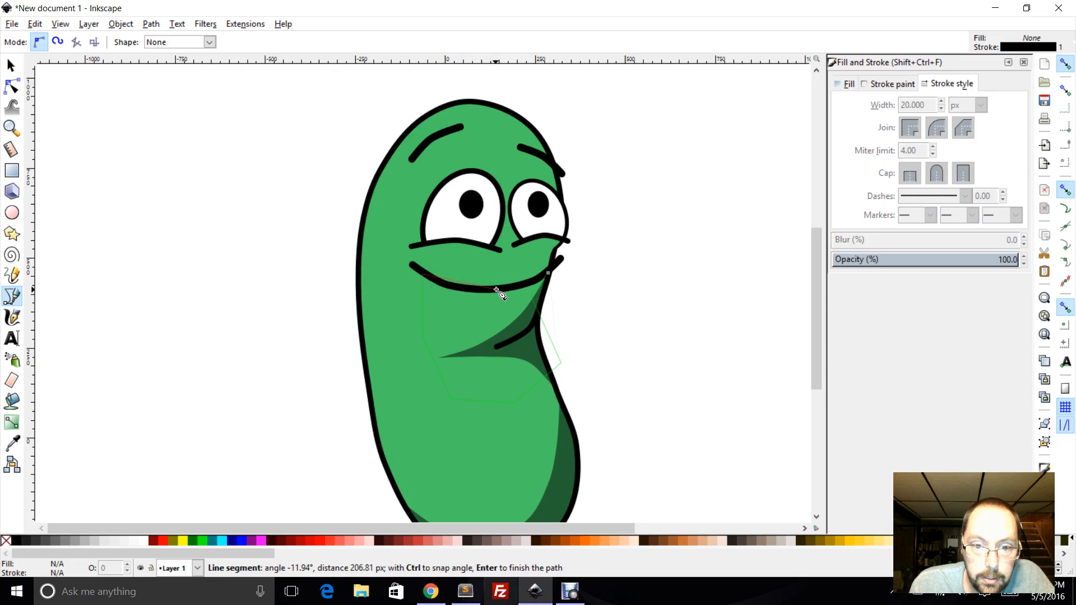
click(549, 274)
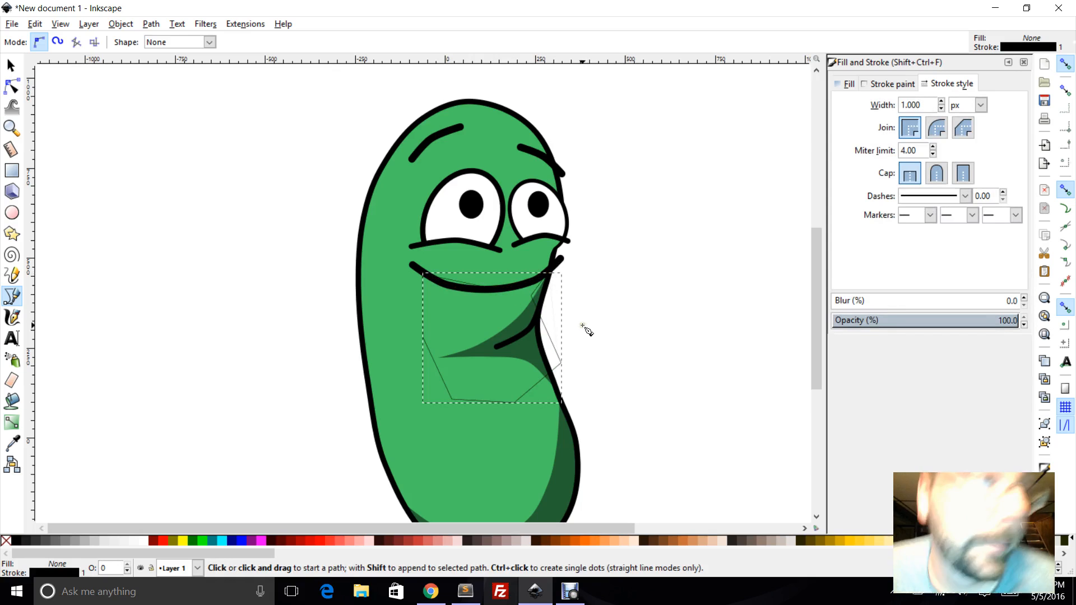
Make the middle node on the new outline's upper edge auto-smooth so the edge curves along the smile line
click(14, 89)
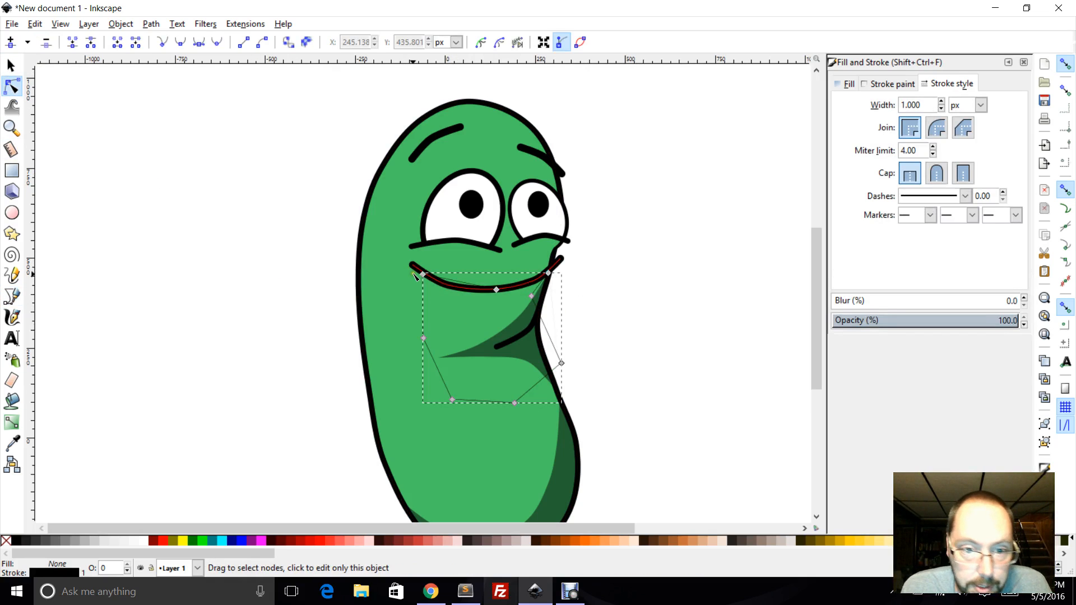
click(496, 290)
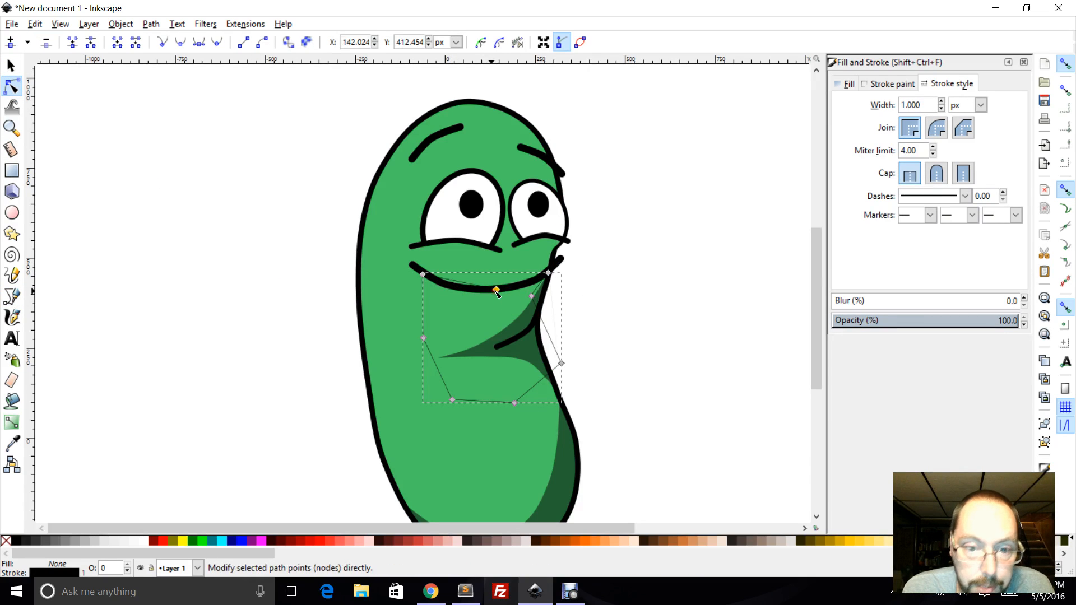
click(217, 44)
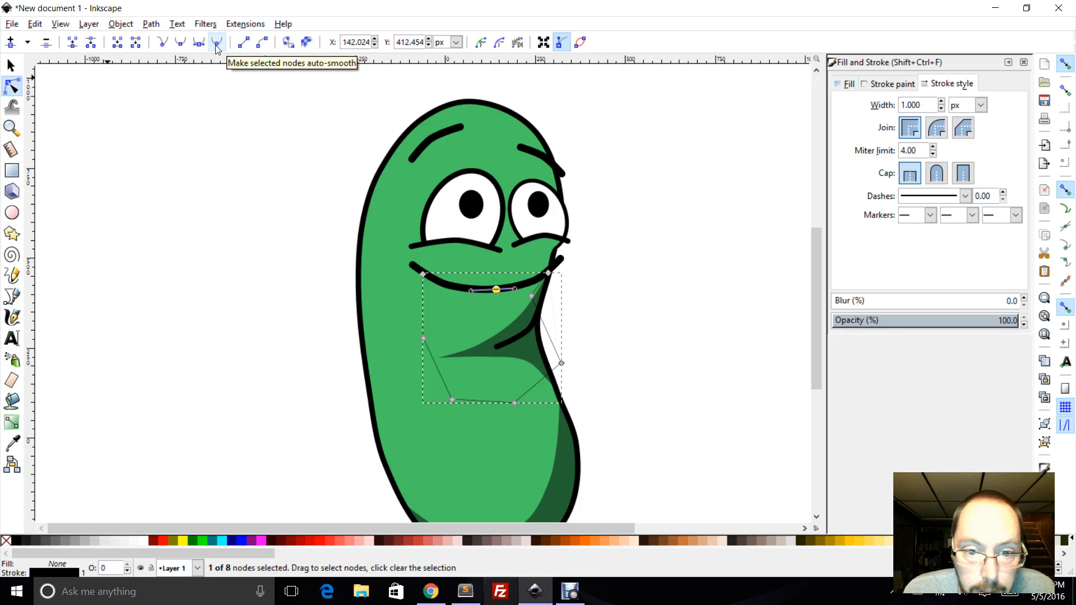
Give the open-mouth outline a pure red stroke (red 255) with a width of 20 px
click(885, 84)
drag(920, 168, 997, 168)
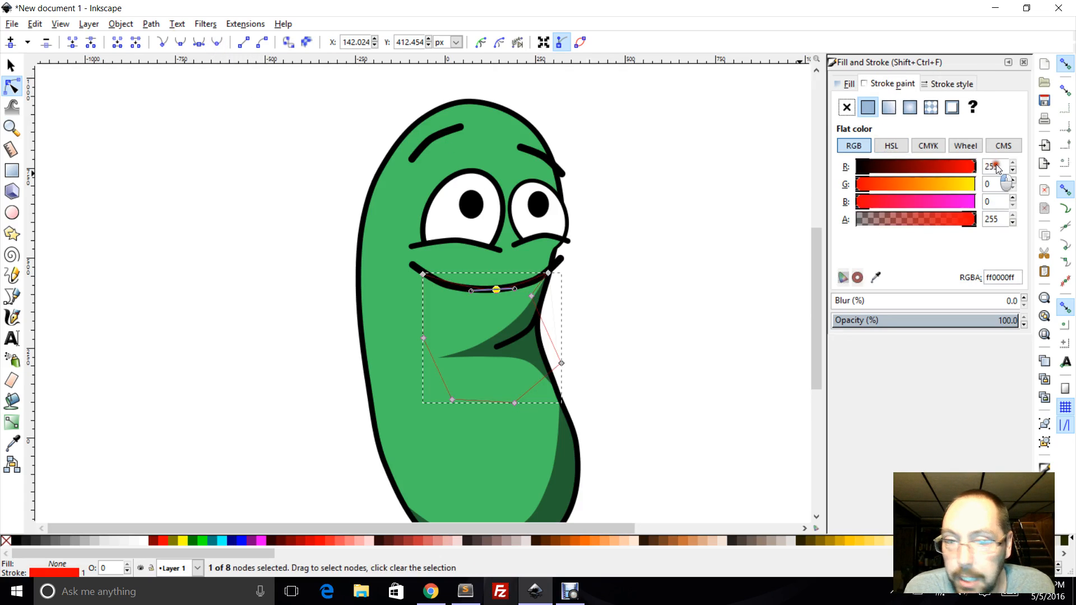
click(947, 83)
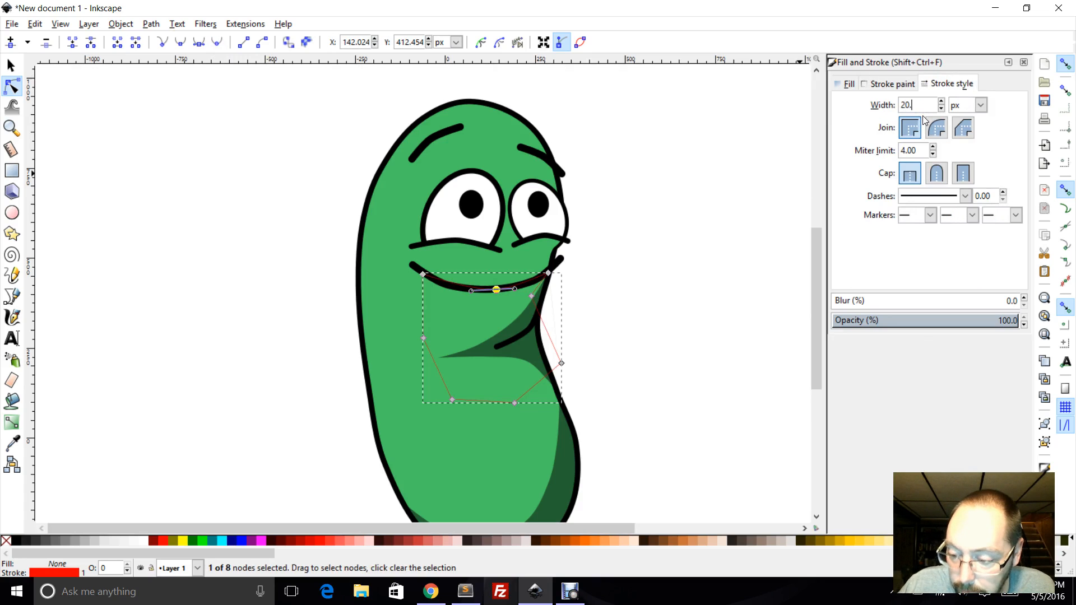
text(20.00)
key(Return)
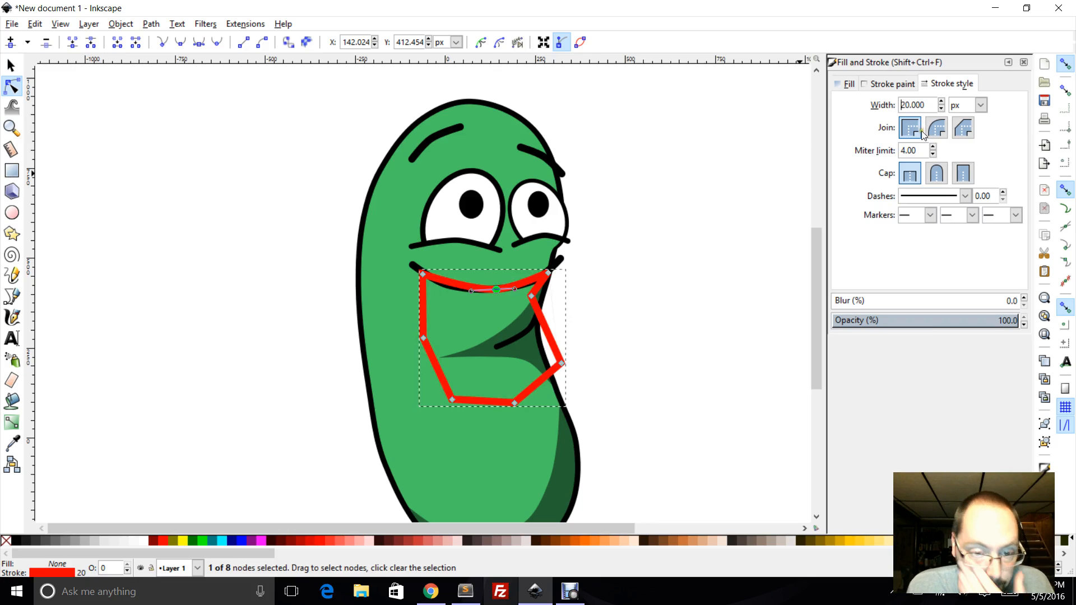
Make three of the red outline's nodes auto-smooth, one each on the left side, lower right and upper right, and deselect the path
click(424, 338)
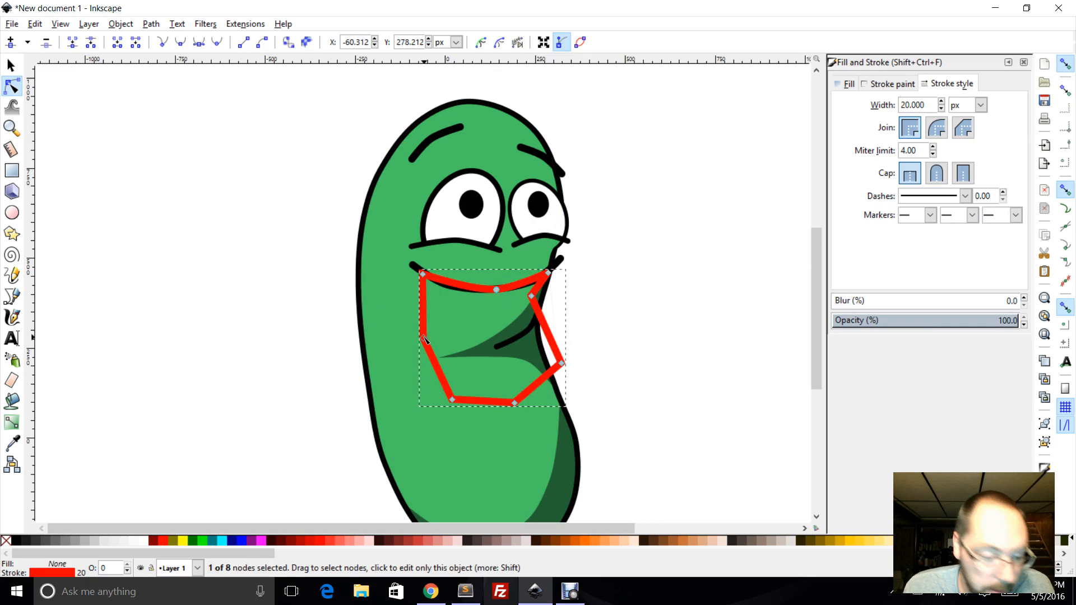
shift+click(453, 399)
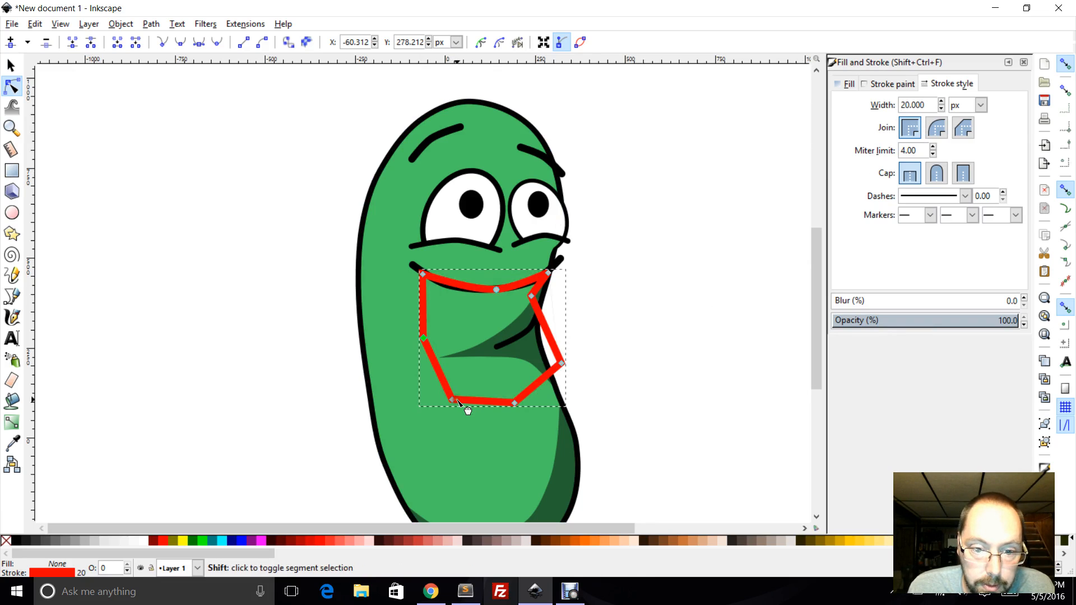
shift+click(515, 404)
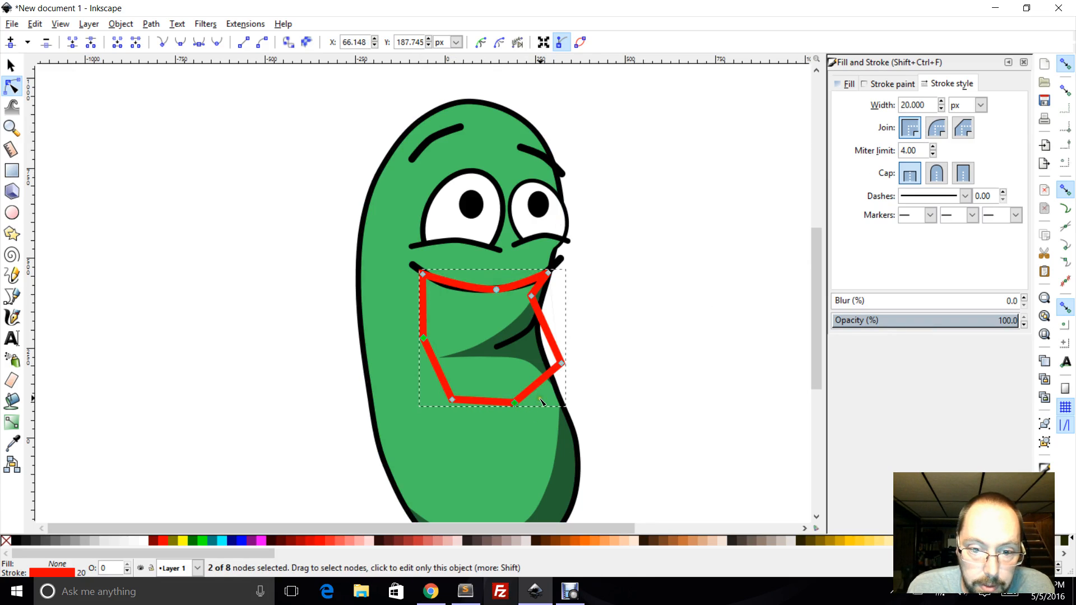
shift+click(533, 297)
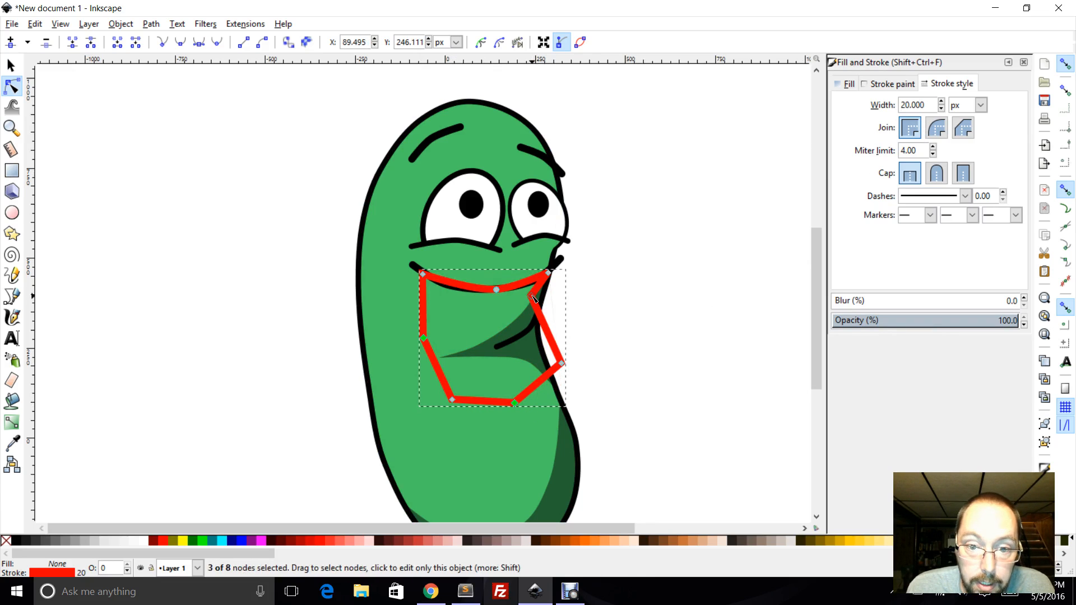
click(218, 41)
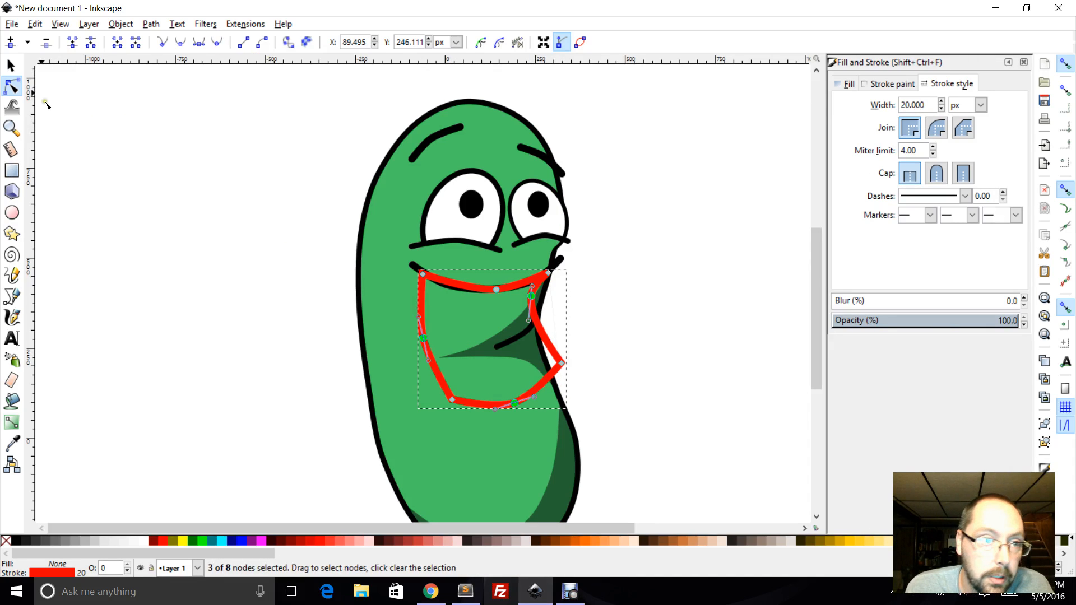
click(10, 65)
click(206, 211)
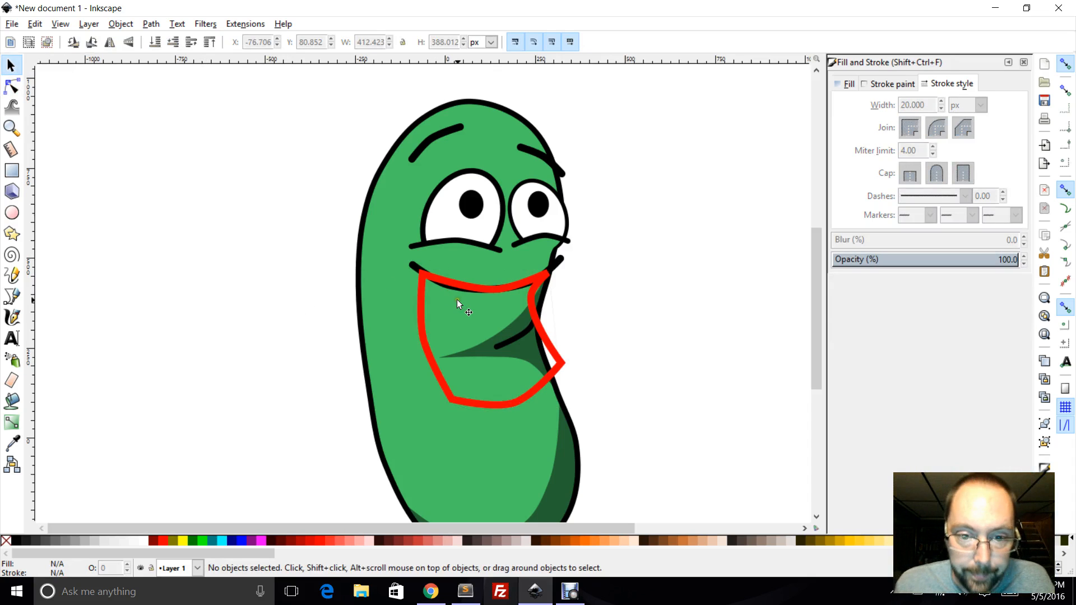
Add a node on each side of the red outline's upper-edge midpoint and nudge both to follow the black smile curve
click(468, 287)
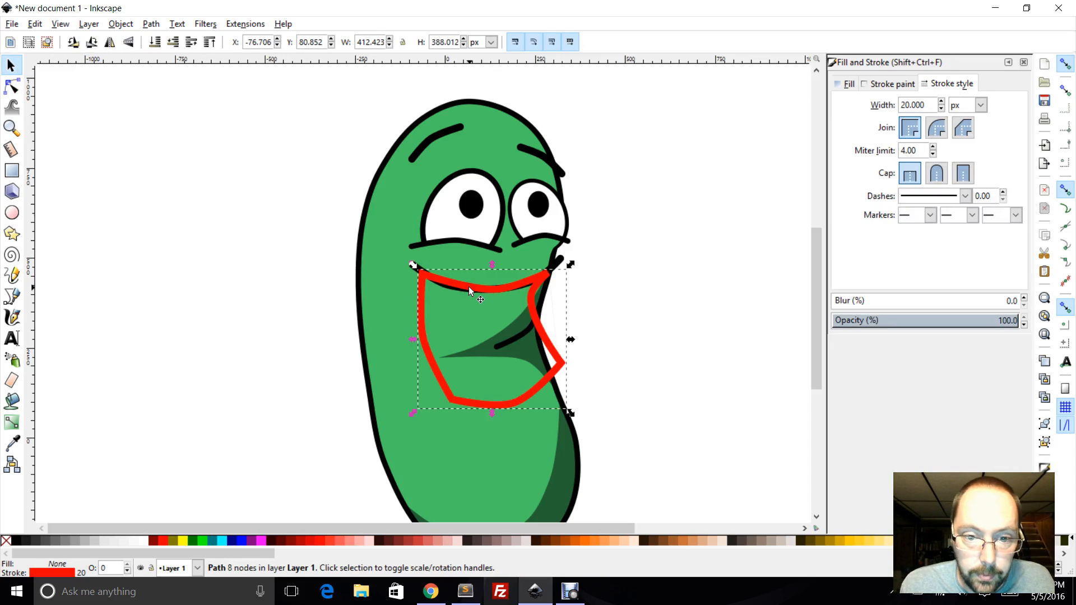
click(10, 87)
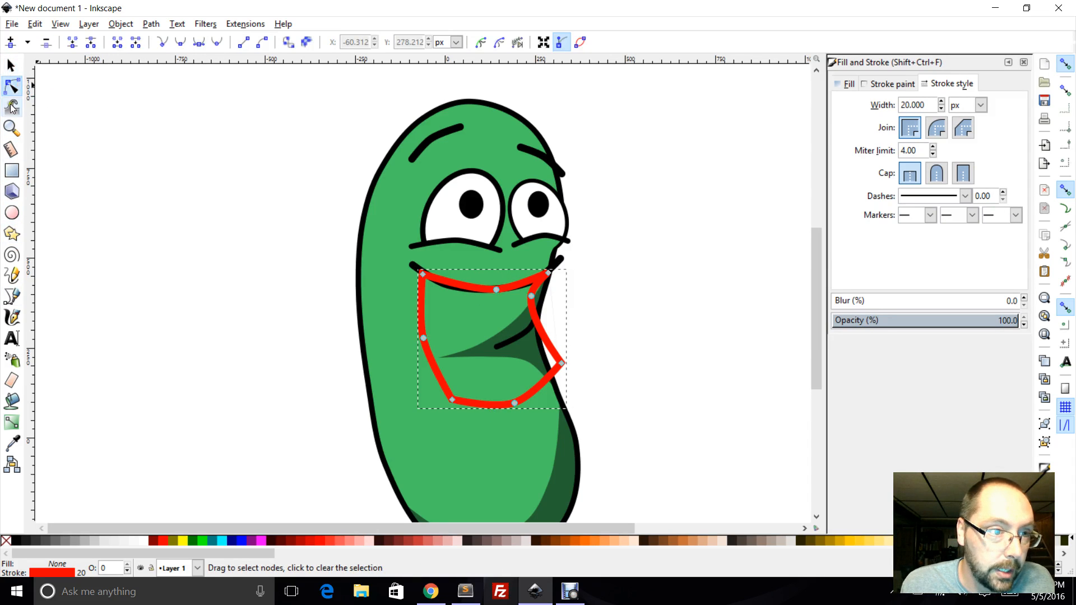
click(11, 128)
drag(372, 240, 633, 452)
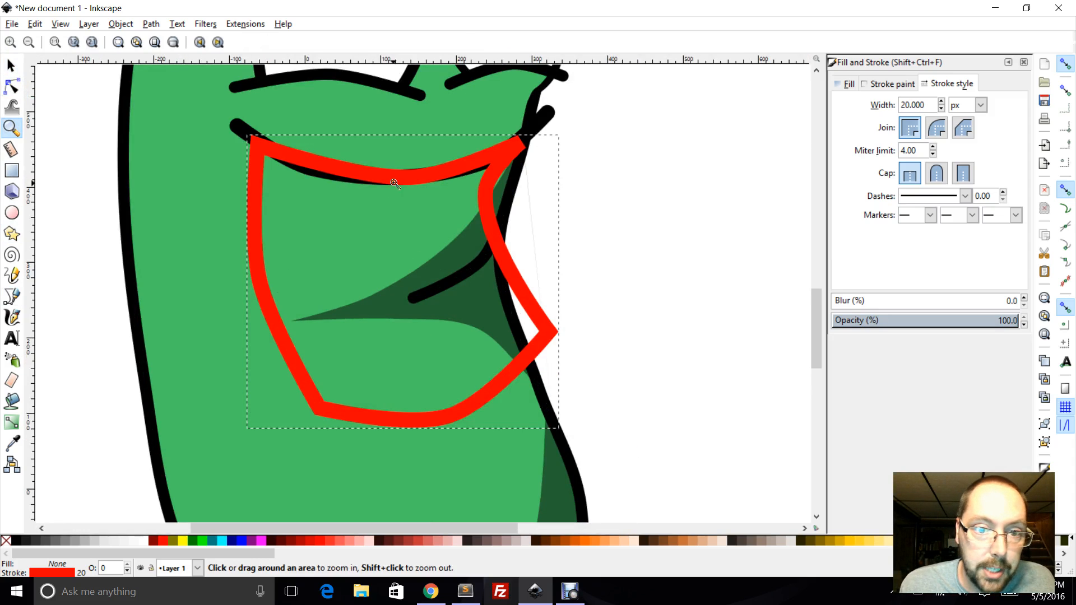
click(12, 87)
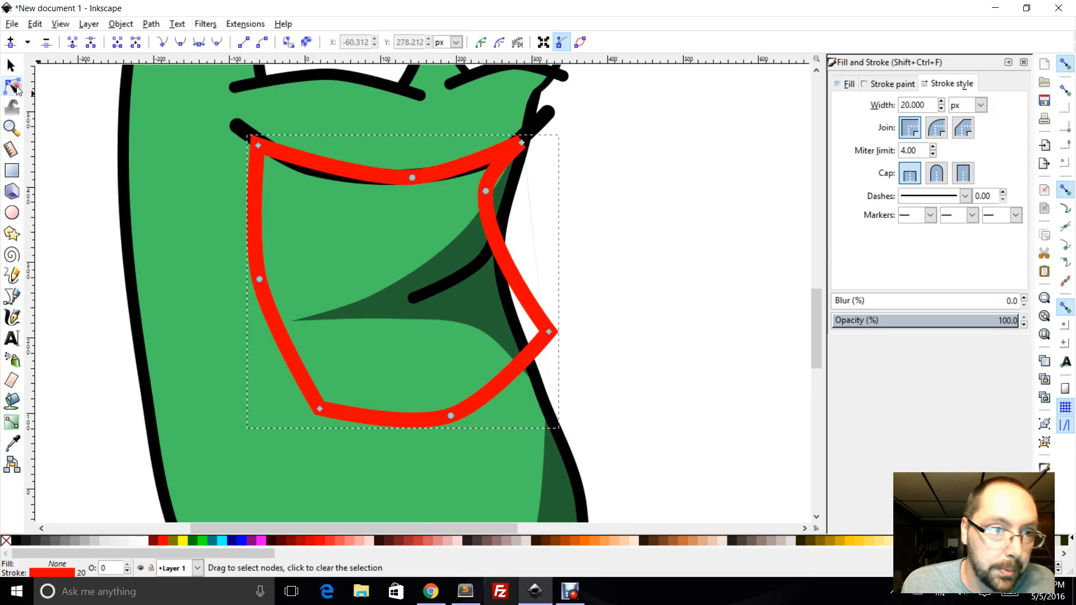
double_click(330, 166)
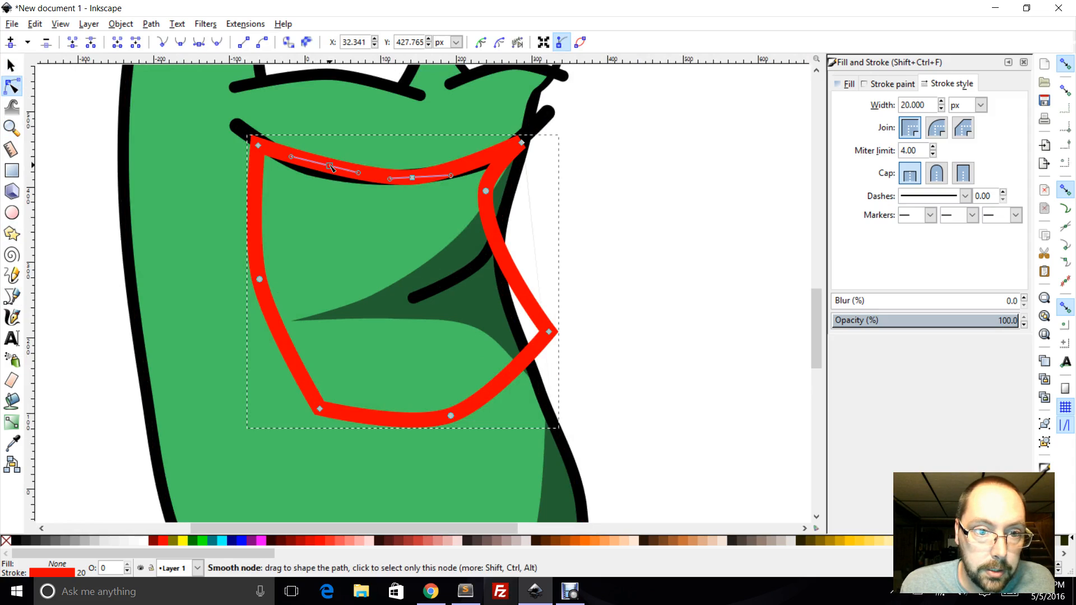
drag(329, 168, 323, 171)
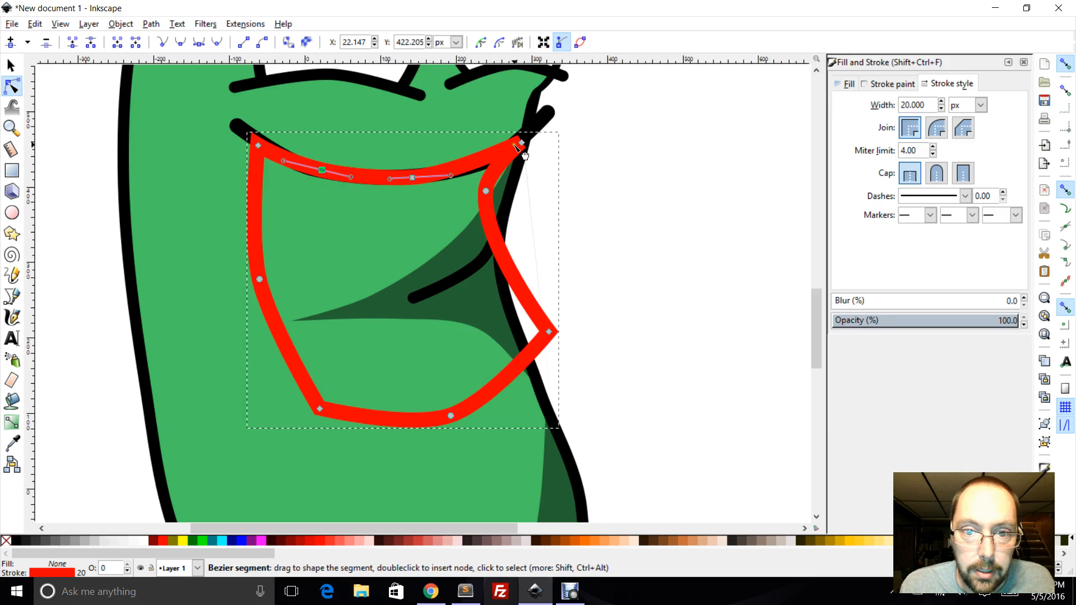
double_click(478, 162)
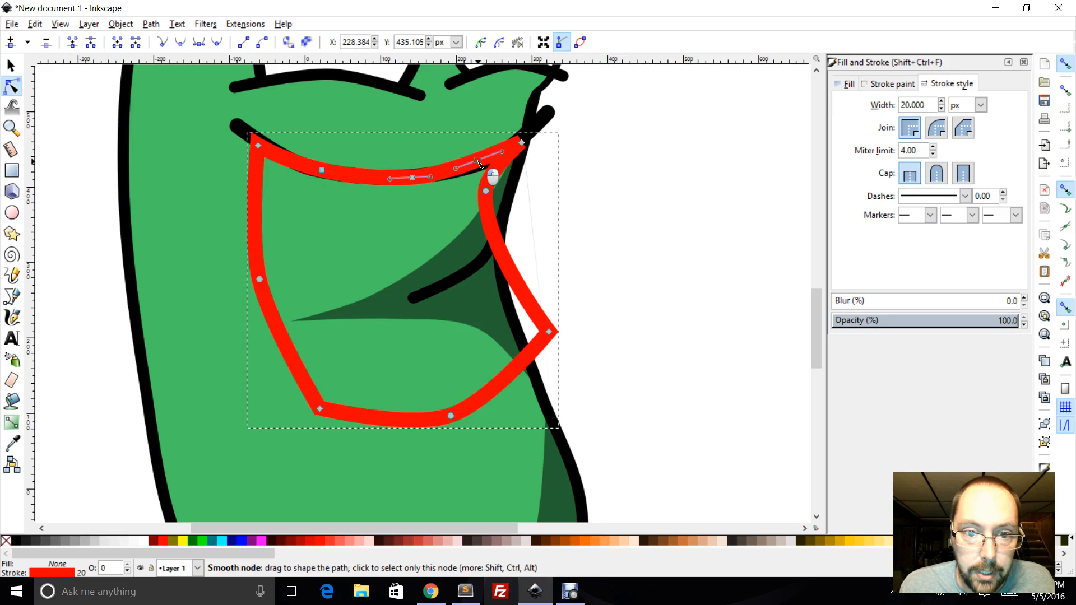
drag(480, 164, 482, 166)
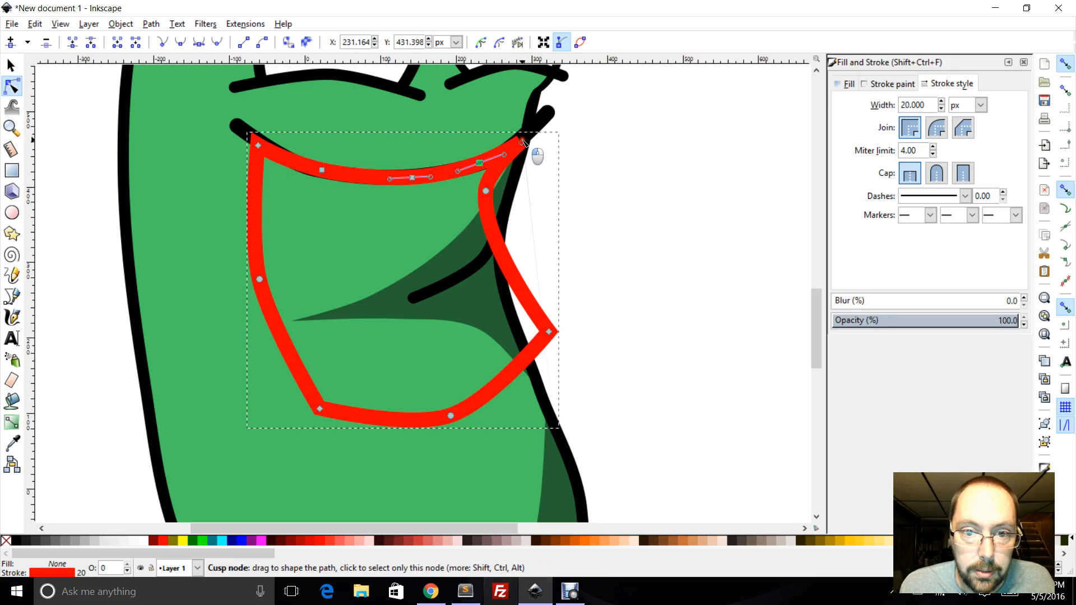
Nudge the red outline's two upper corner nodes slightly up onto the smile line, and switch to the expressions reference in Chrome
click(522, 143)
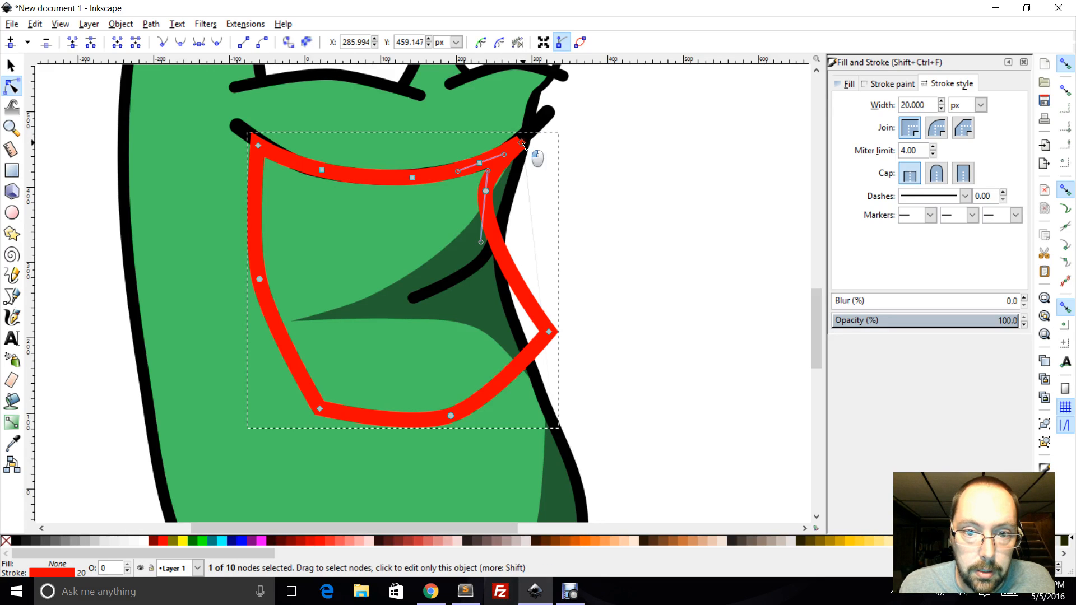
drag(522, 143, 520, 146)
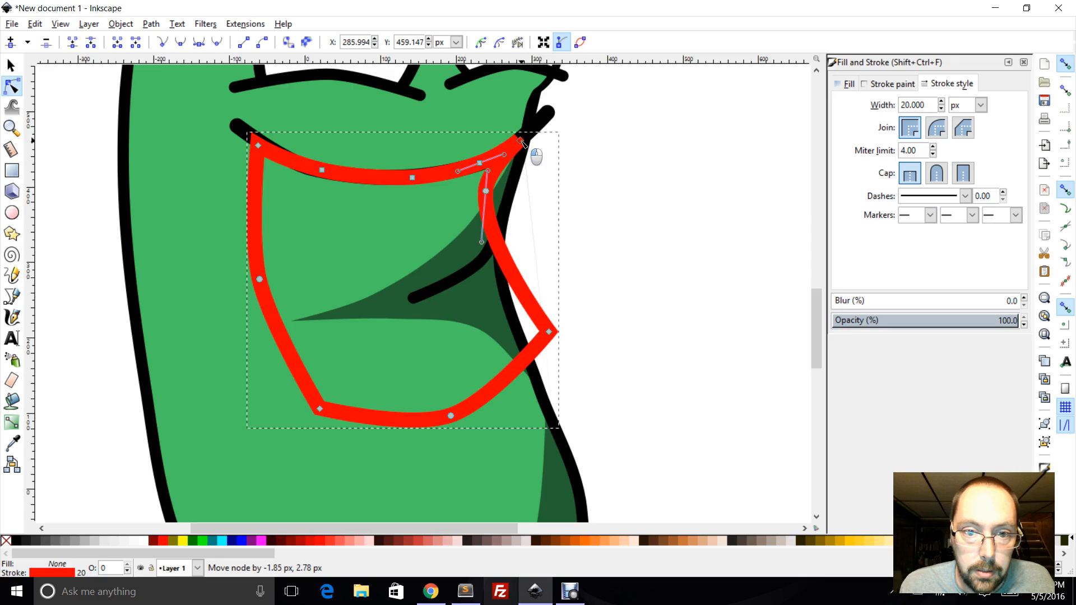
click(258, 147)
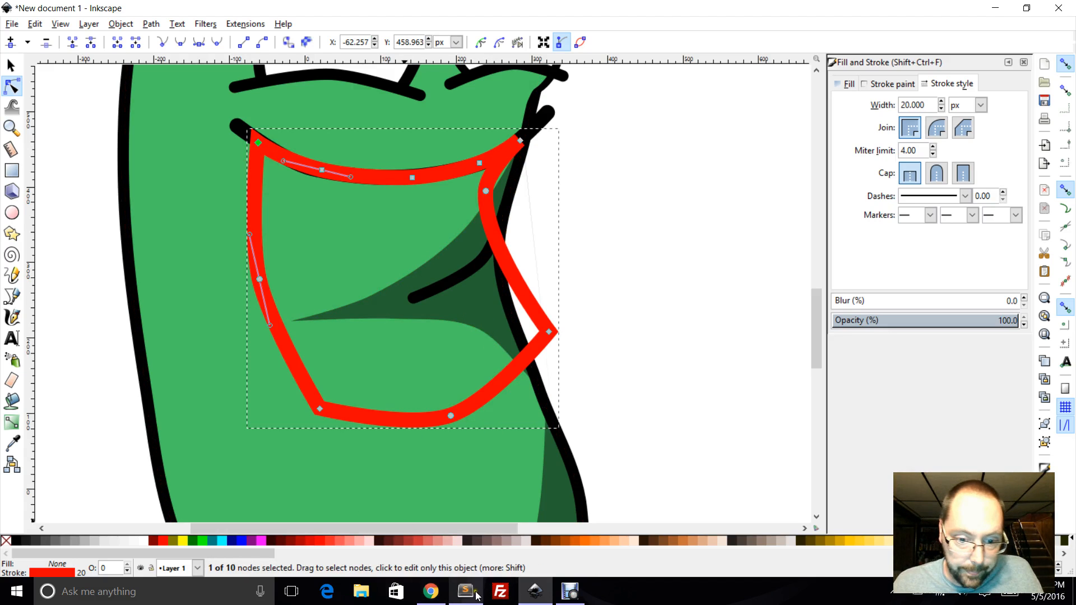
click(431, 591)
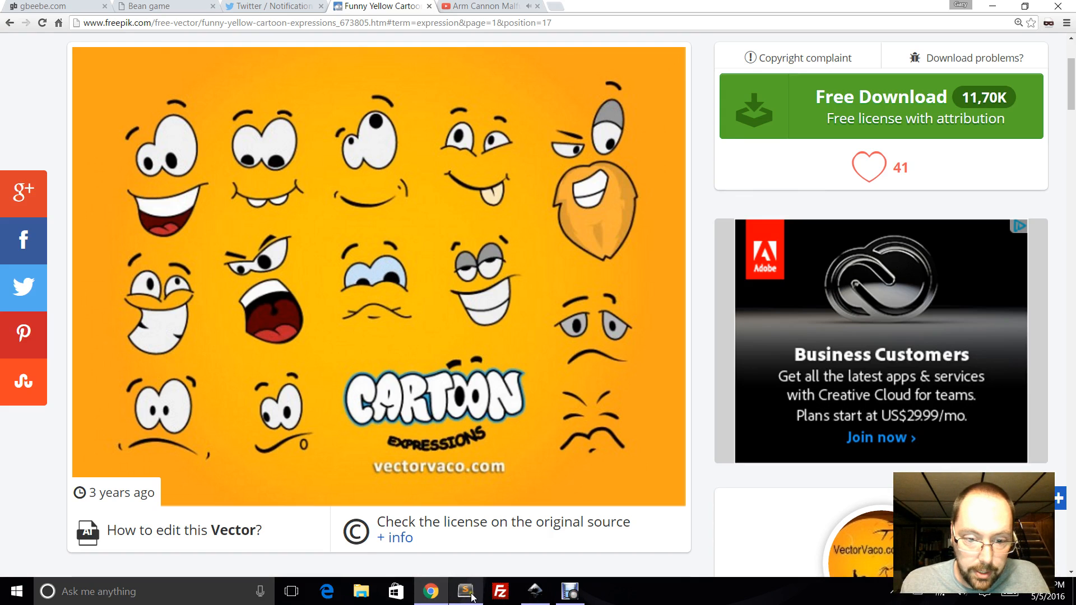
Back in Inkscape, make the red outline's lower-left corner node auto-smooth and check the shape against the expressions reference in Chrome
click(535, 591)
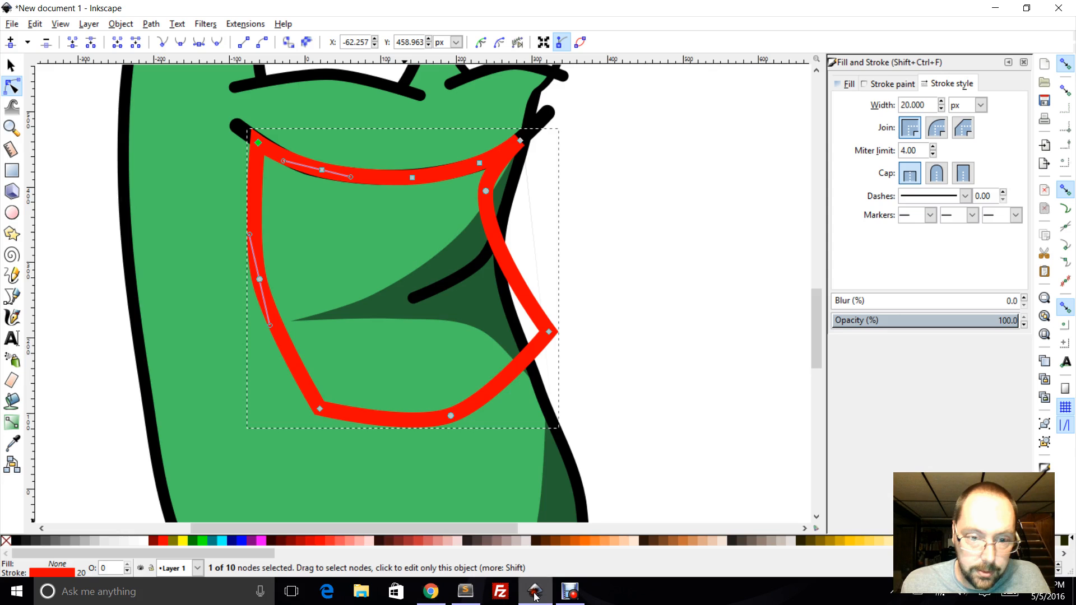
click(321, 411)
click(216, 42)
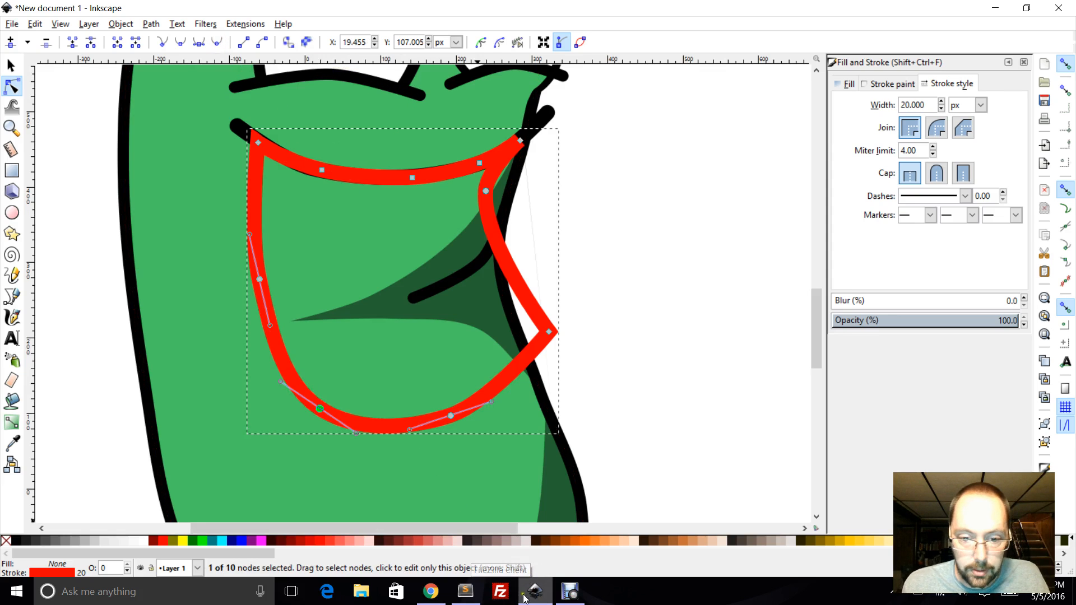
click(430, 591)
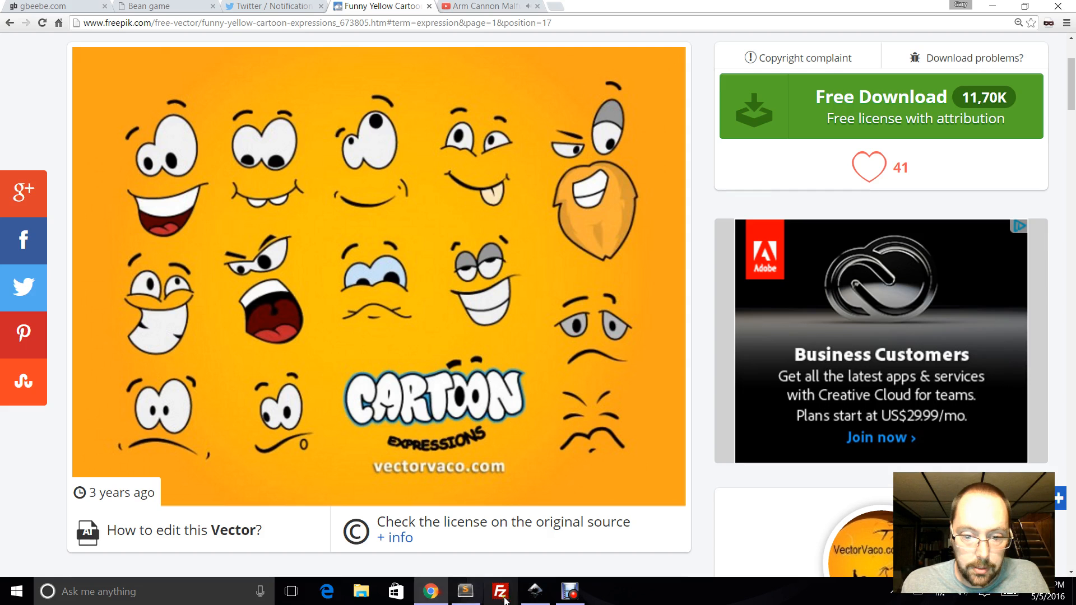
click(534, 594)
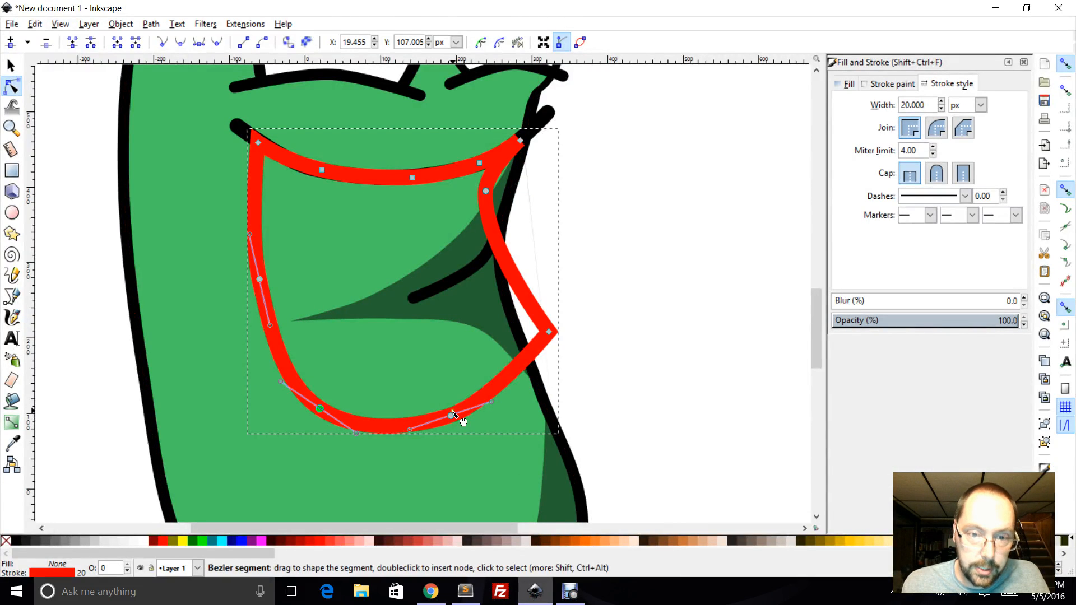
Give the mouth shape a flat white fill (RGB 255, 255, 255) and a black stroke, and deselect it
click(846, 84)
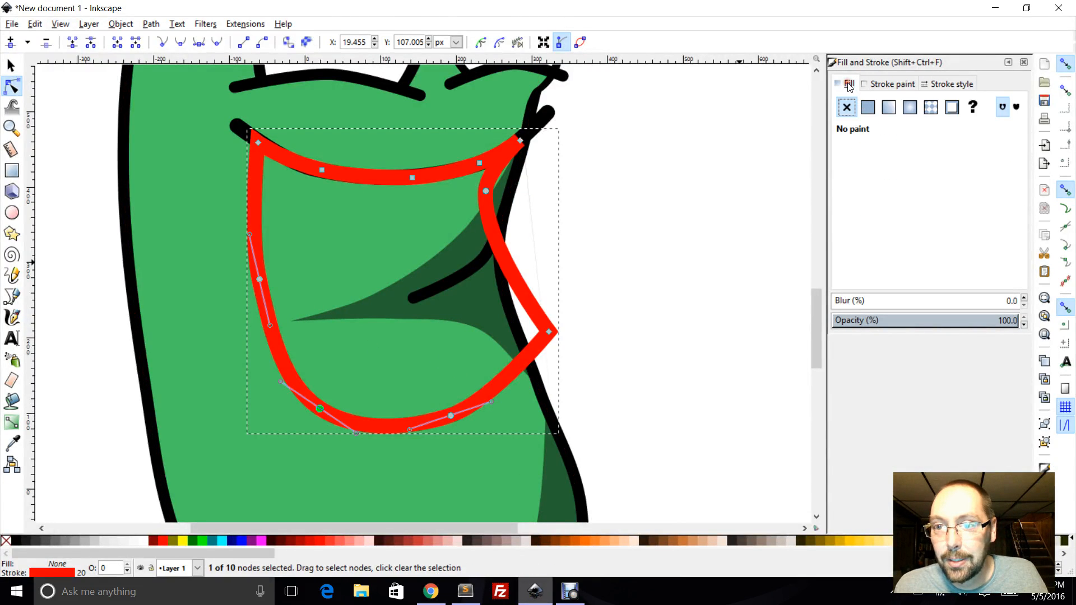
click(867, 107)
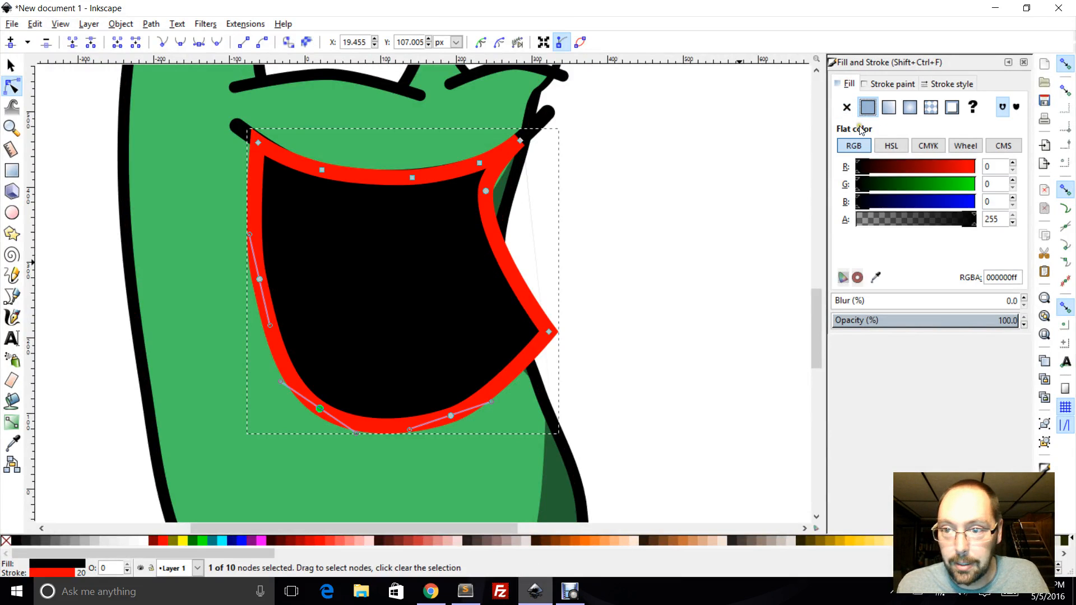
click(890, 86)
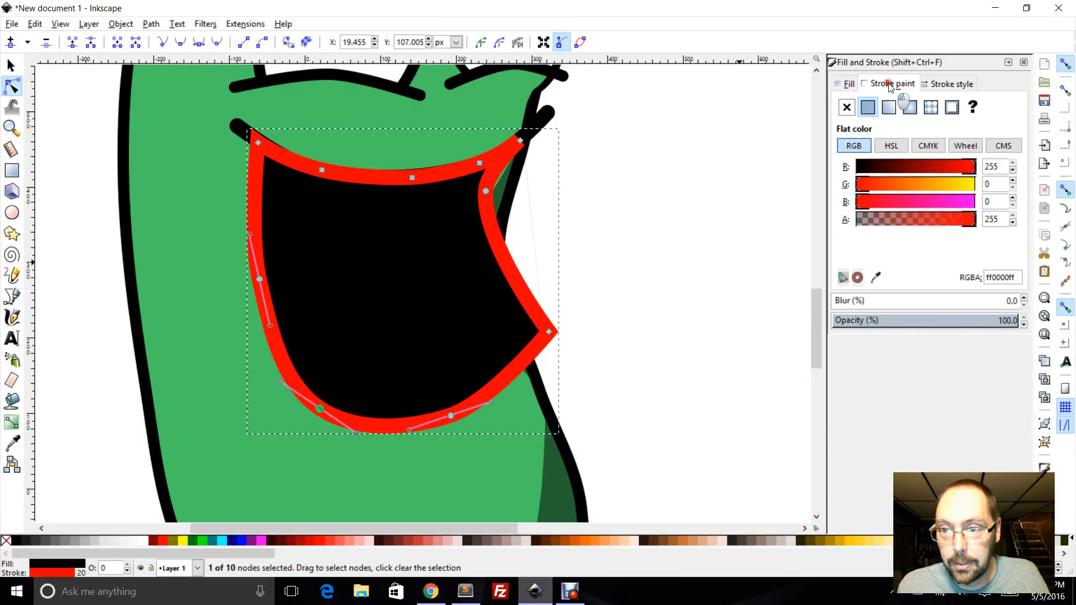
click(868, 166)
click(846, 107)
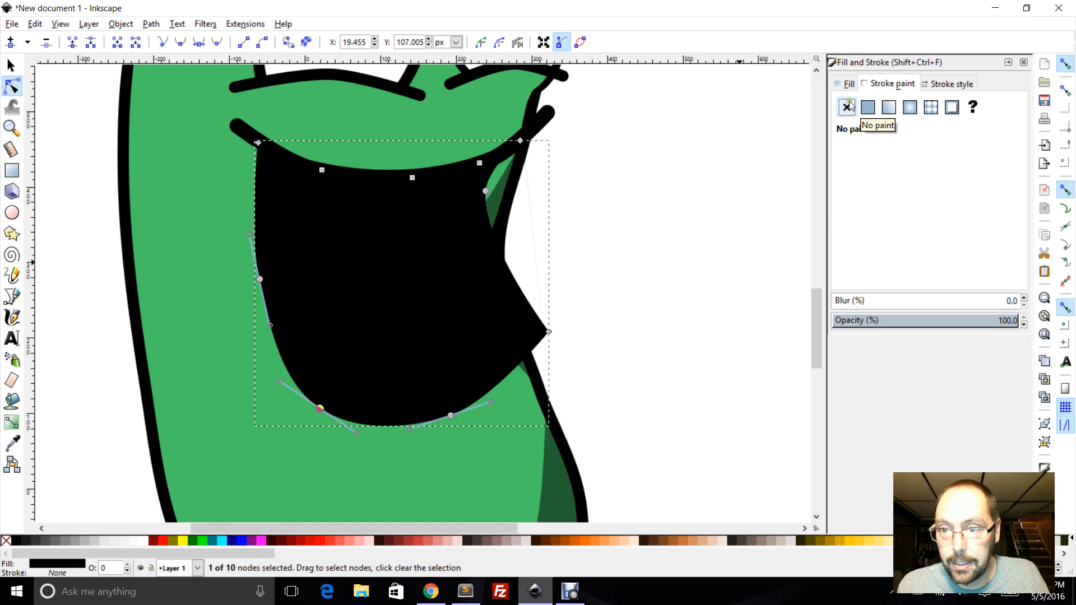
click(867, 107)
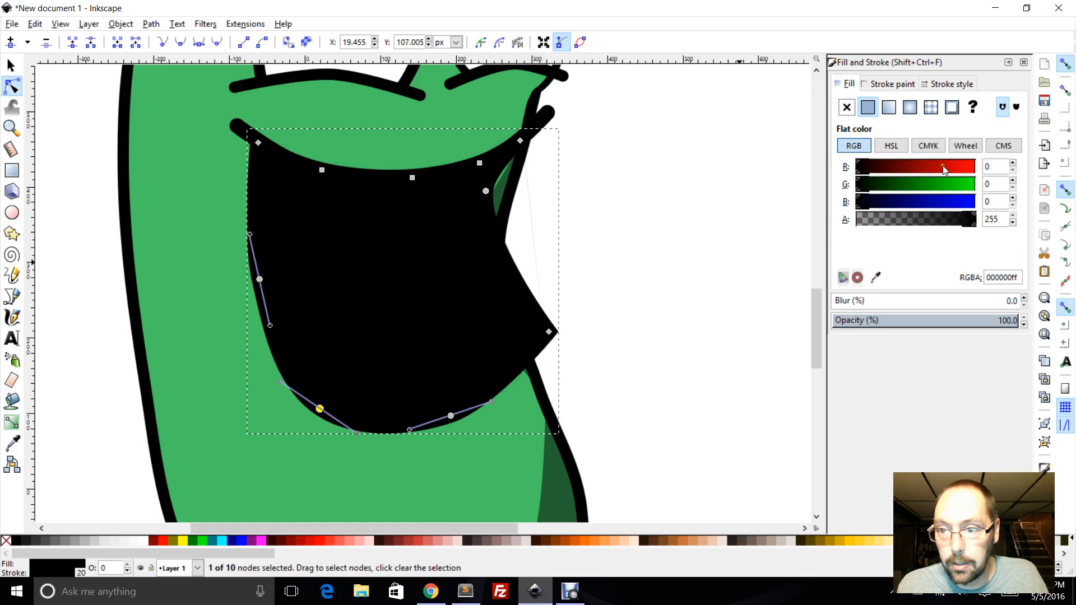
drag(968, 167, 991, 202)
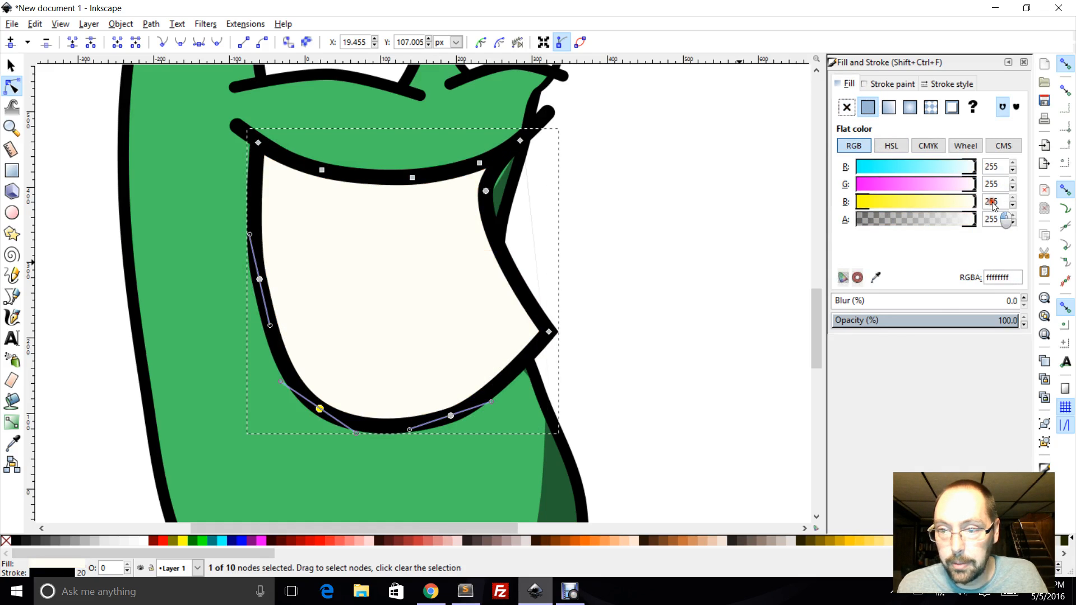
key(s)
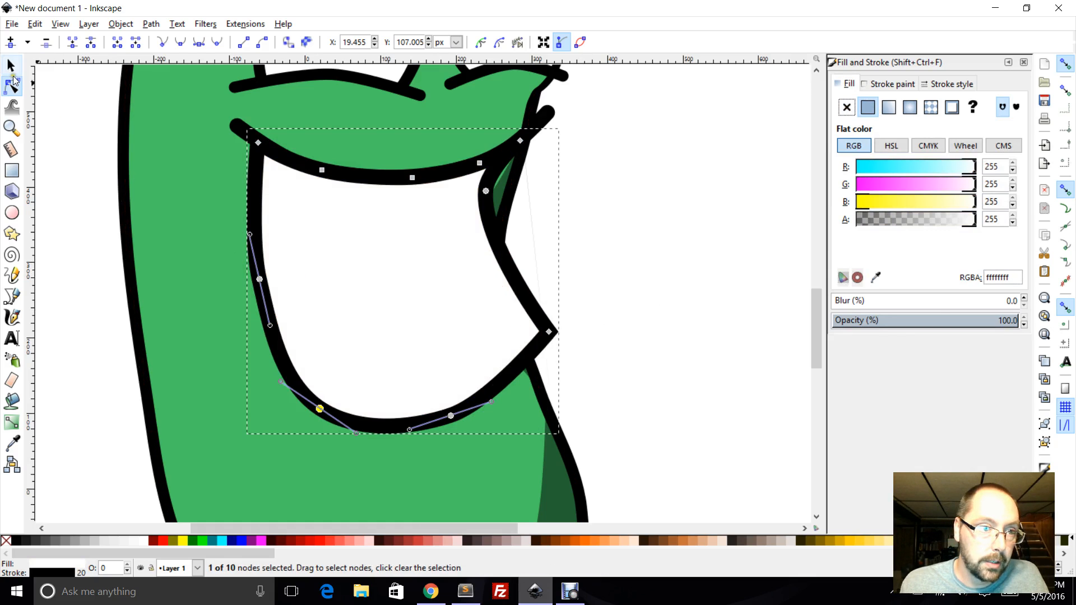
click(721, 224)
Compare the bean's white mouth with the toothy grin in Chrome's expressions reference and return to Inkscape with the mouth in close view
scroll(578, 223, down, 4)
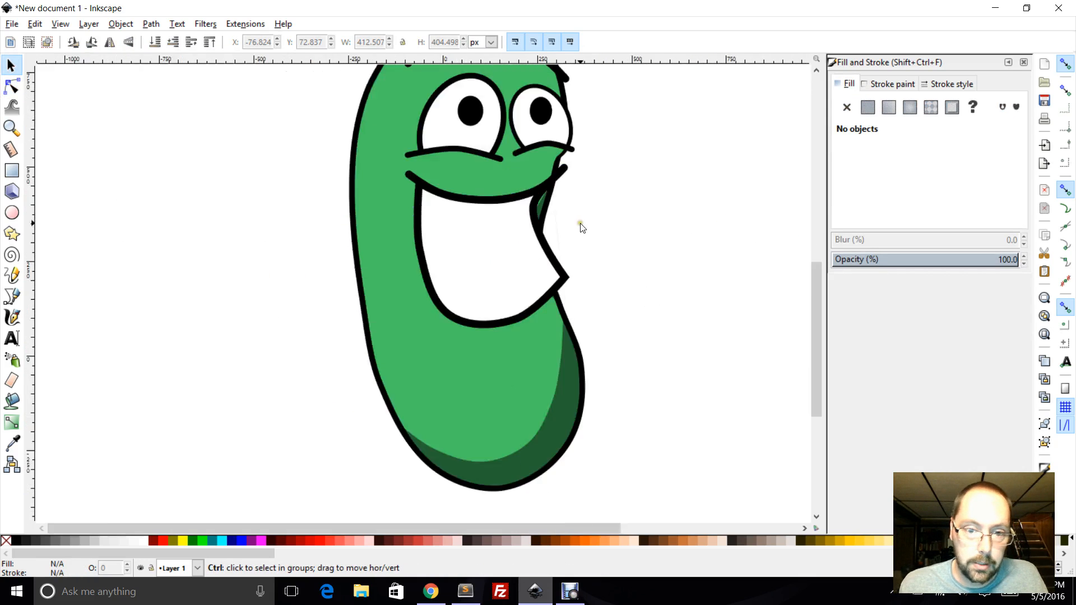
scroll(645, 238, up, 1)
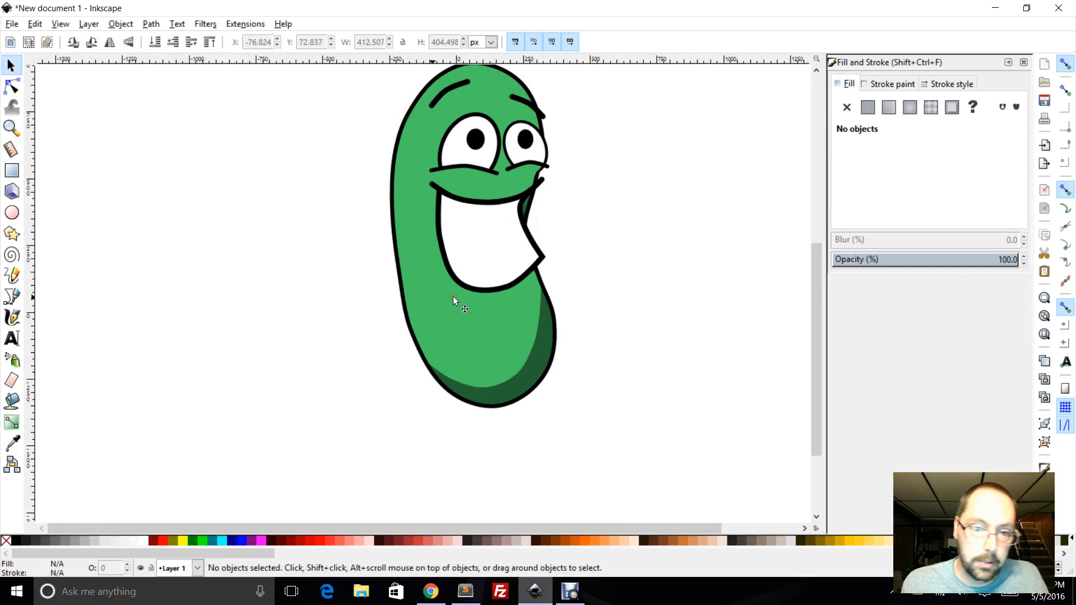
click(11, 128)
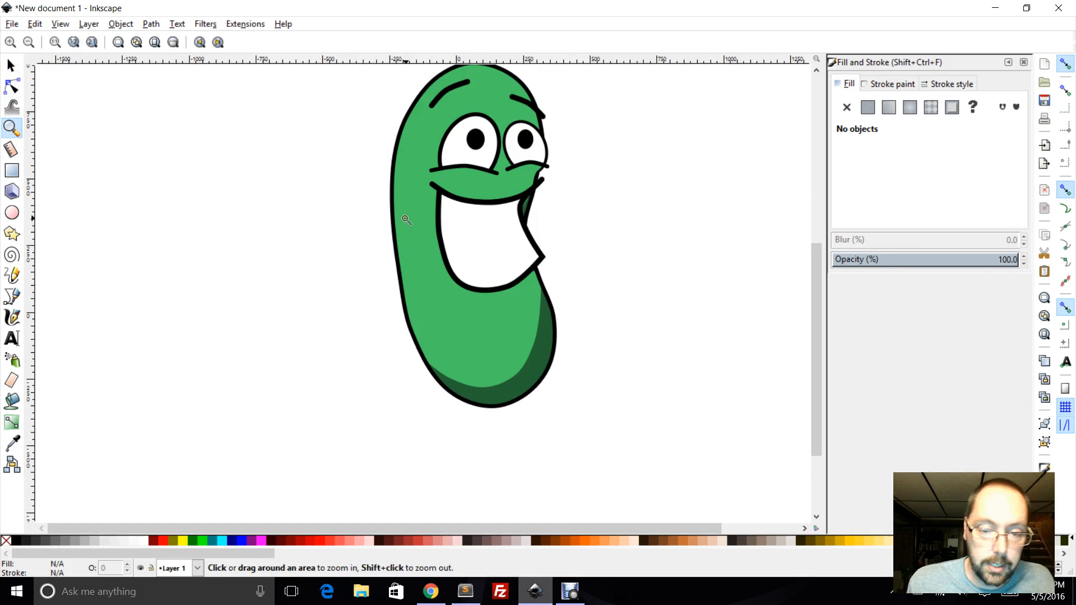
drag(406, 219, 580, 266)
click(431, 591)
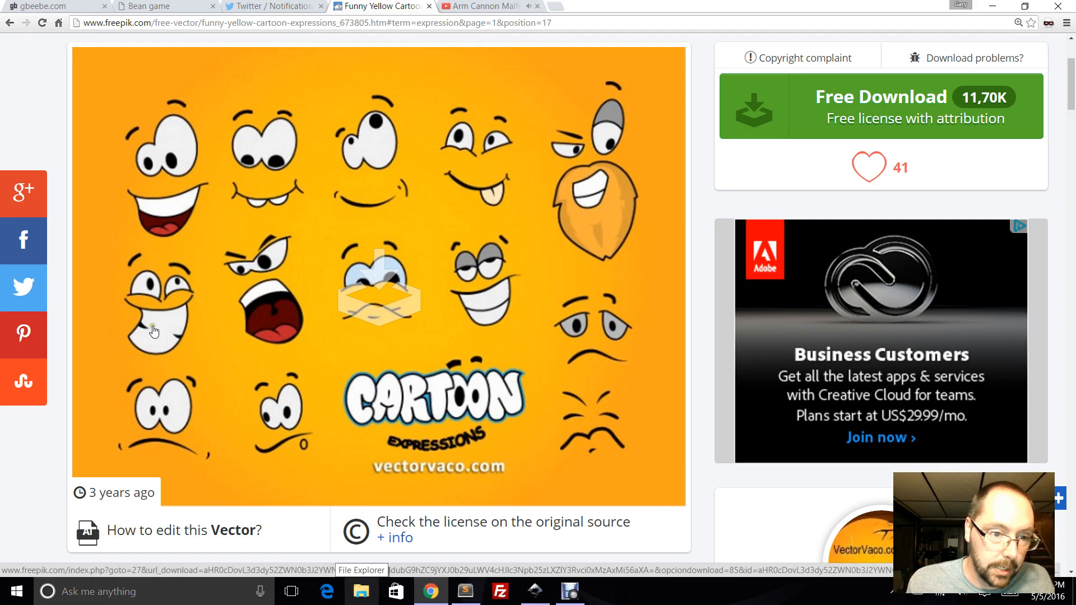
click(535, 591)
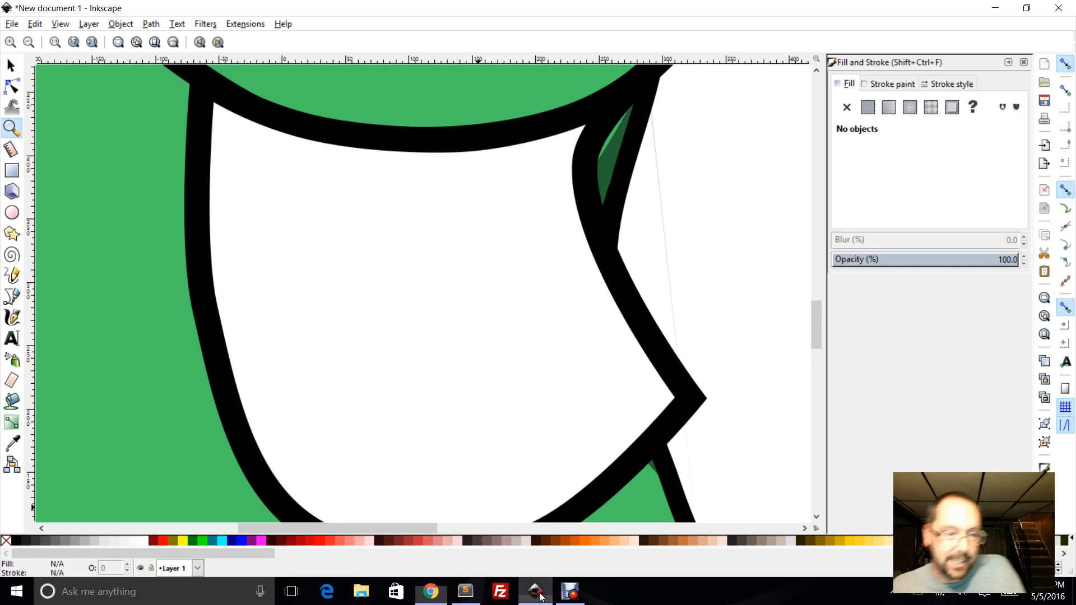
shift+click(180, 285)
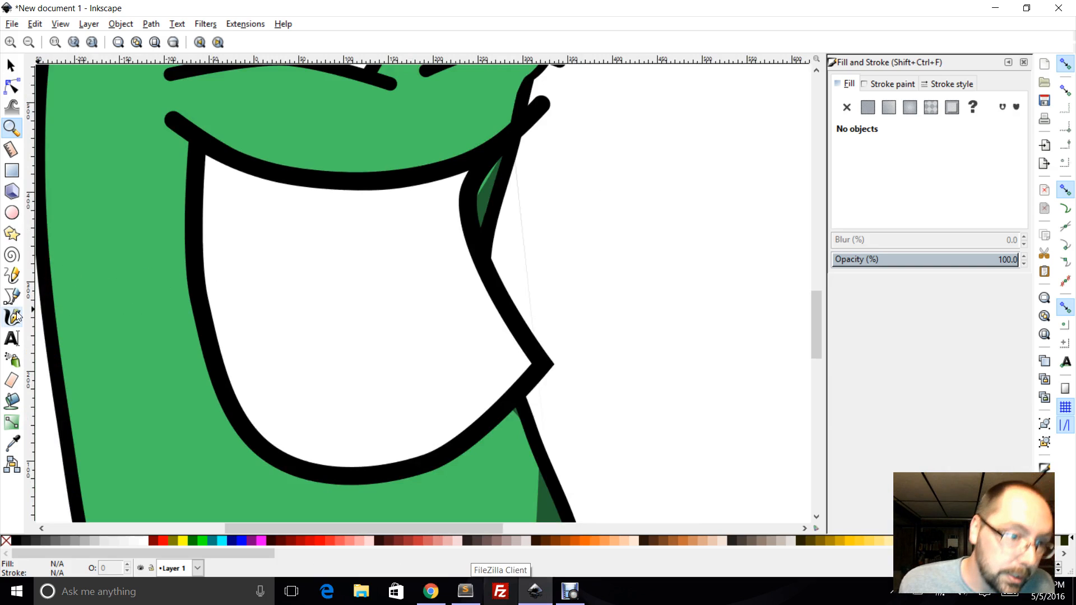
Draw a closed five-point tapered wedge about 125 px wide and 67 px tall, pointing inward from the mouth's left edge
click(11, 296)
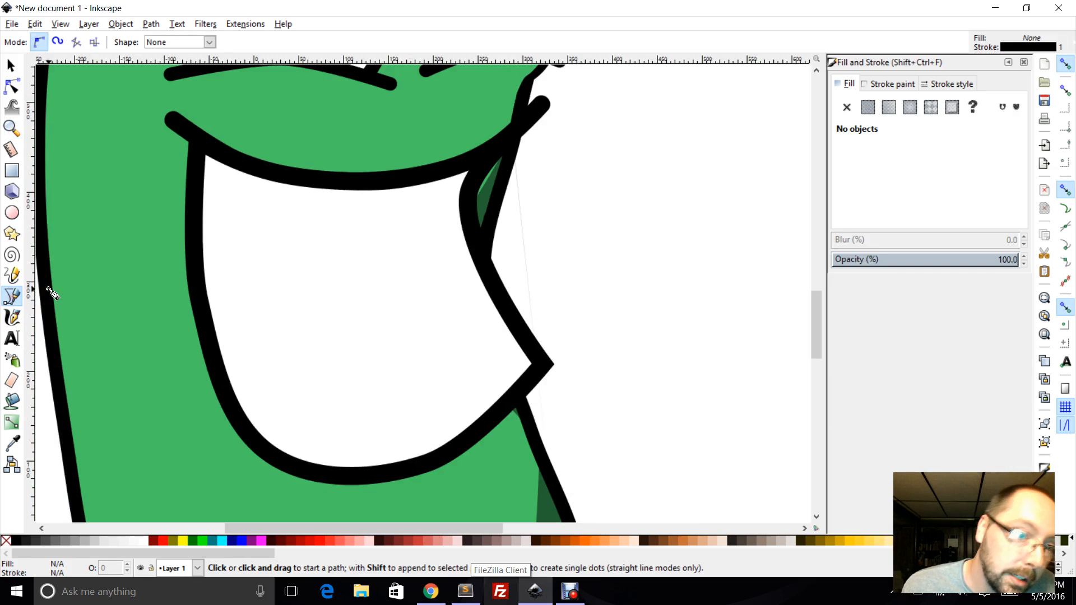
click(197, 263)
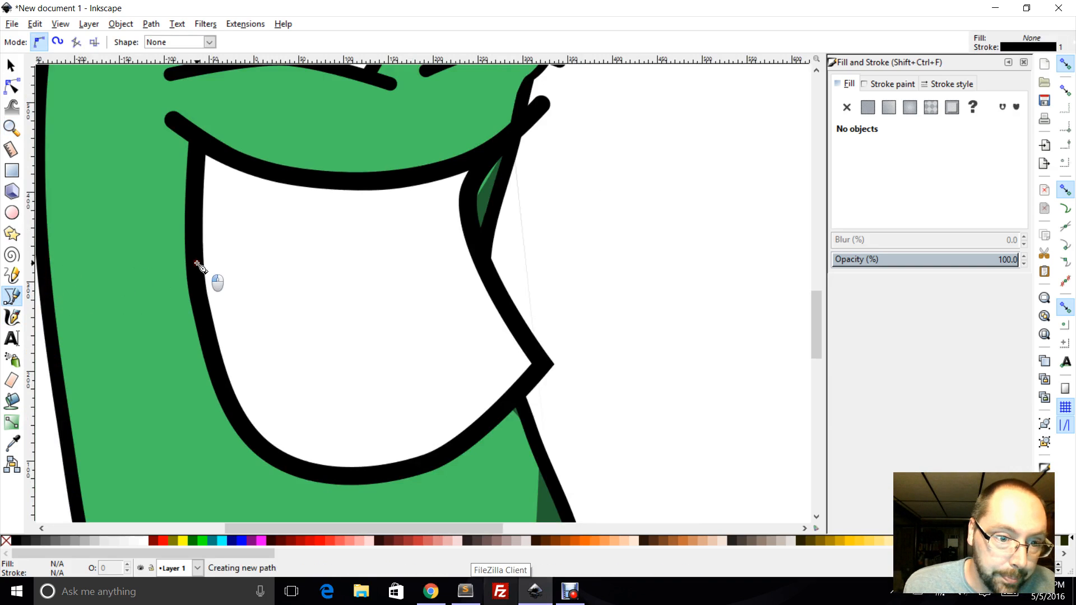
click(254, 292)
click(306, 293)
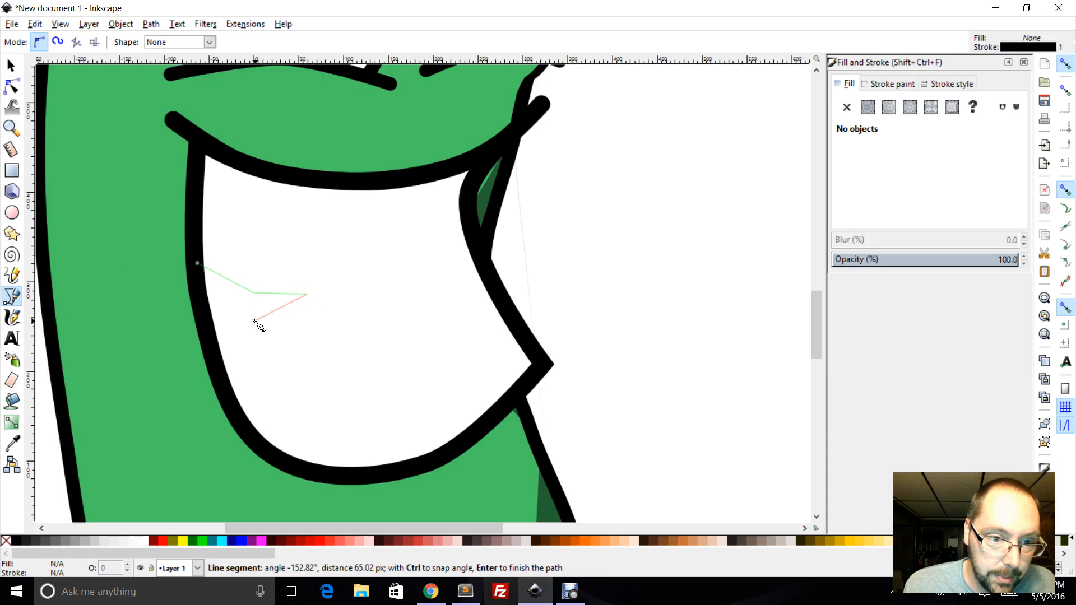
click(253, 320)
click(205, 318)
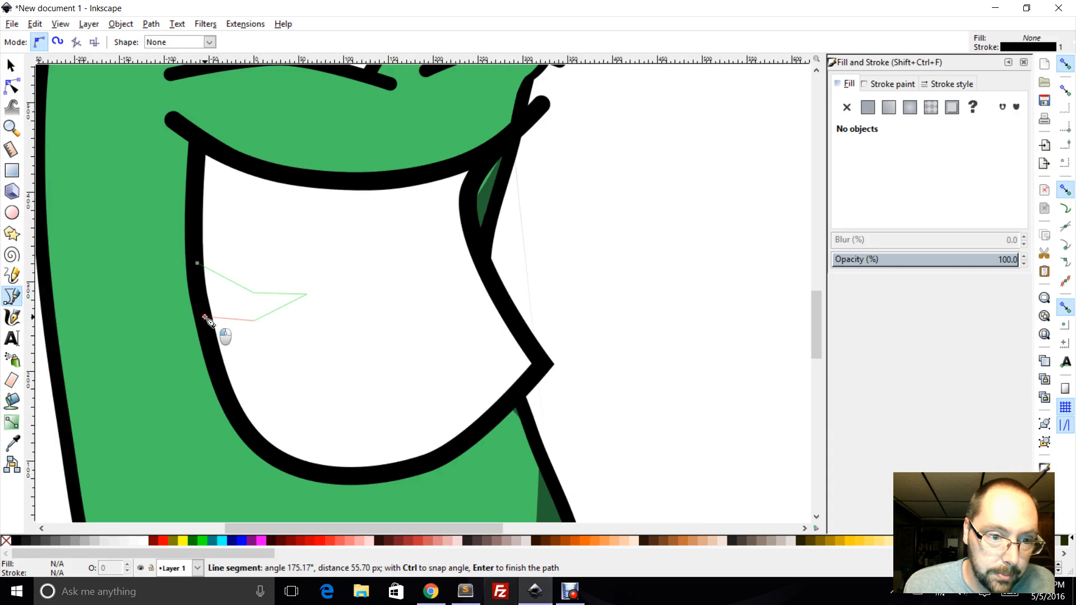
click(197, 265)
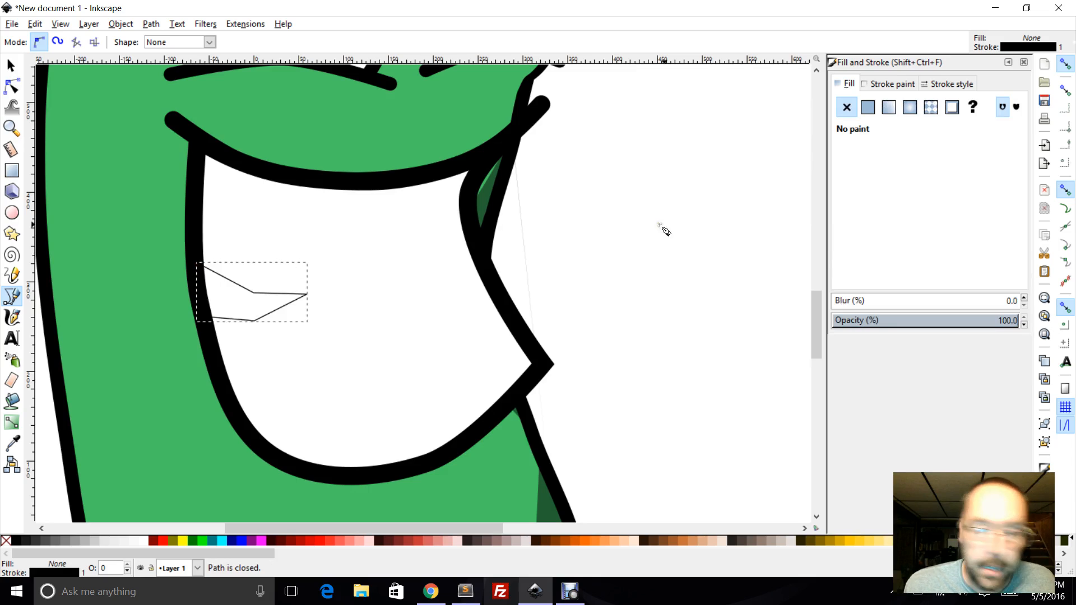
Give the wedge on the mouth's left edge a flat black fill (RGB 0, 0, 0)
click(878, 109)
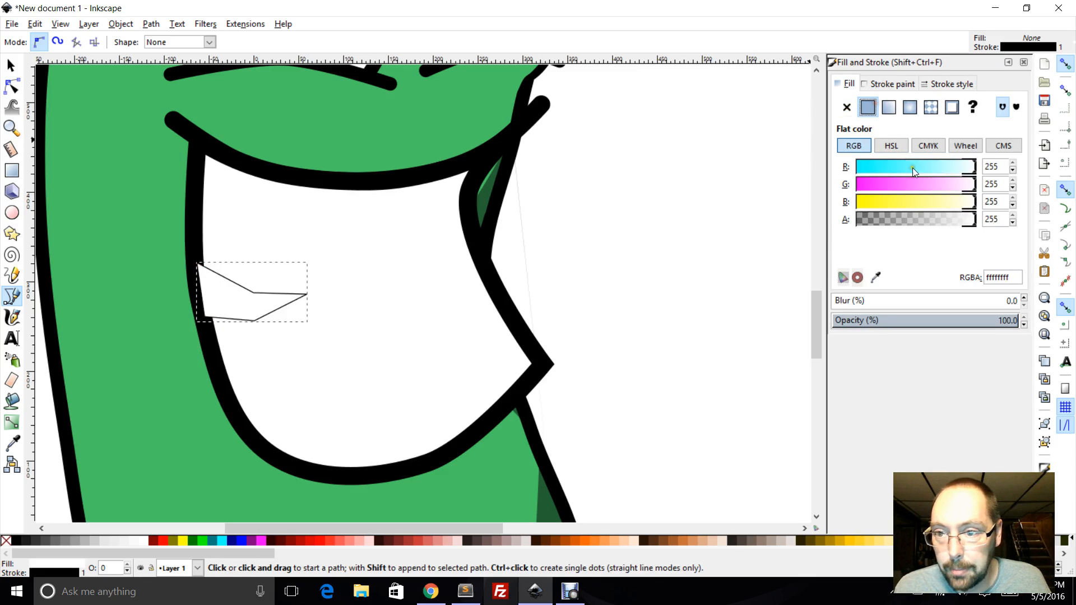
drag(881, 171, 815, 185)
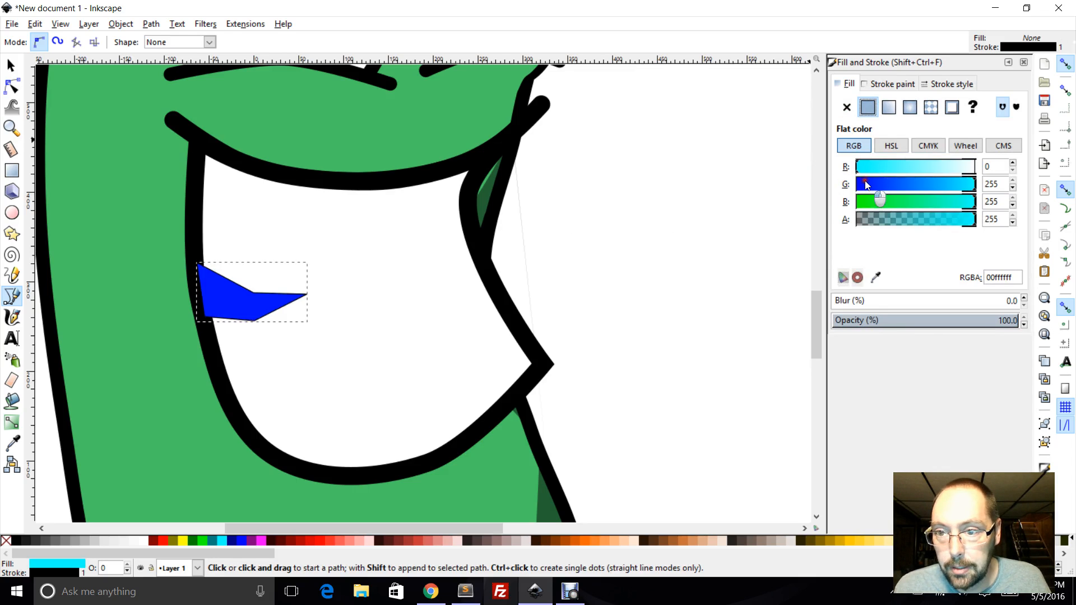
drag(880, 202, 813, 212)
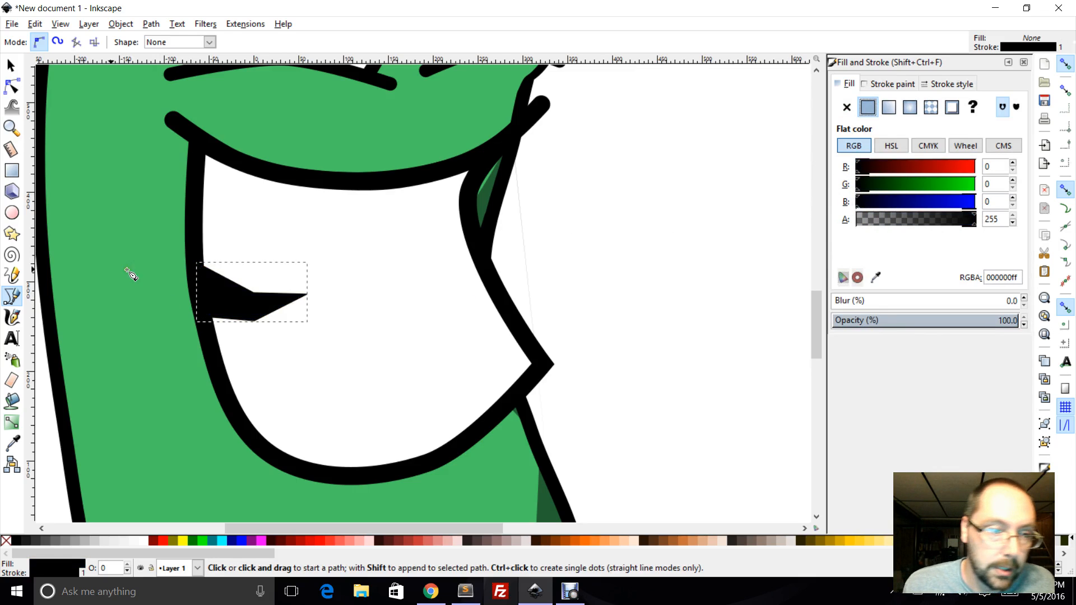
Make the black wedge's two middle nodes auto-smooth so that its upper and lower edges curve
click(12, 87)
click(230, 249)
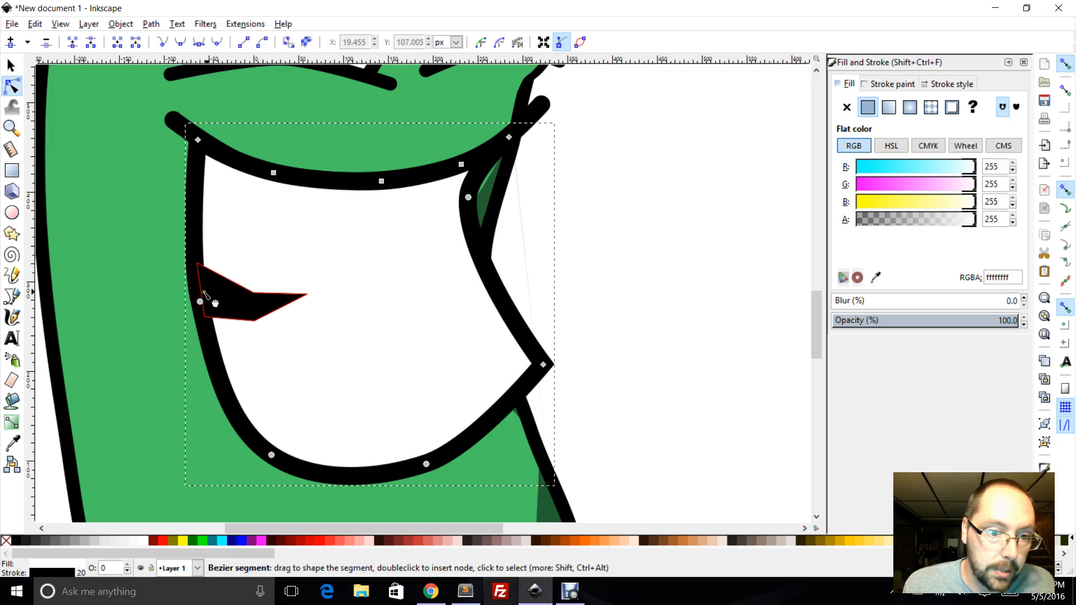
click(204, 293)
drag(238, 275, 262, 338)
key(shift+s)
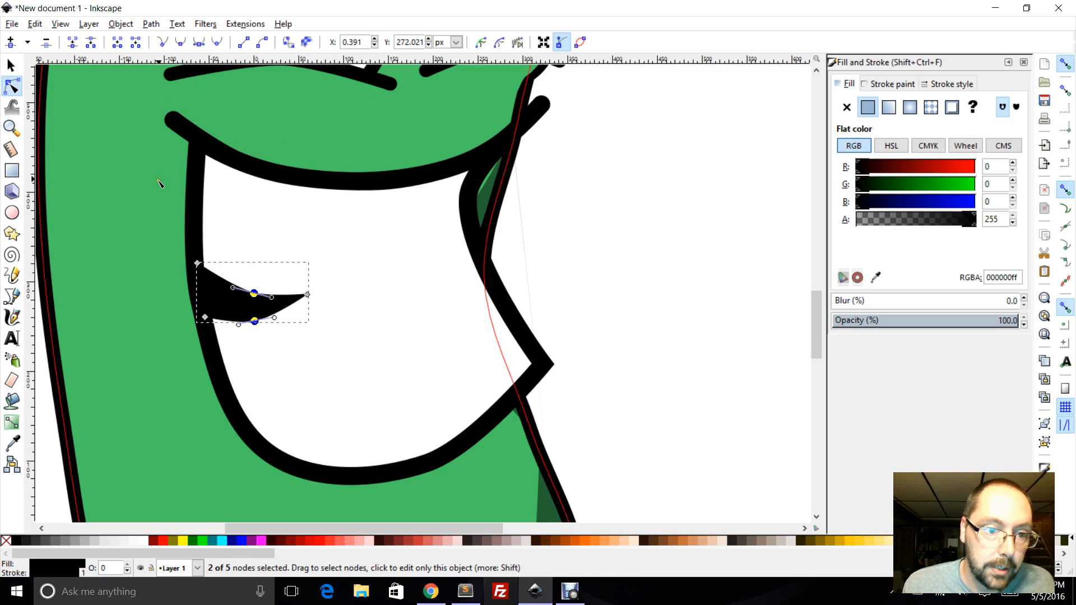
key(s)
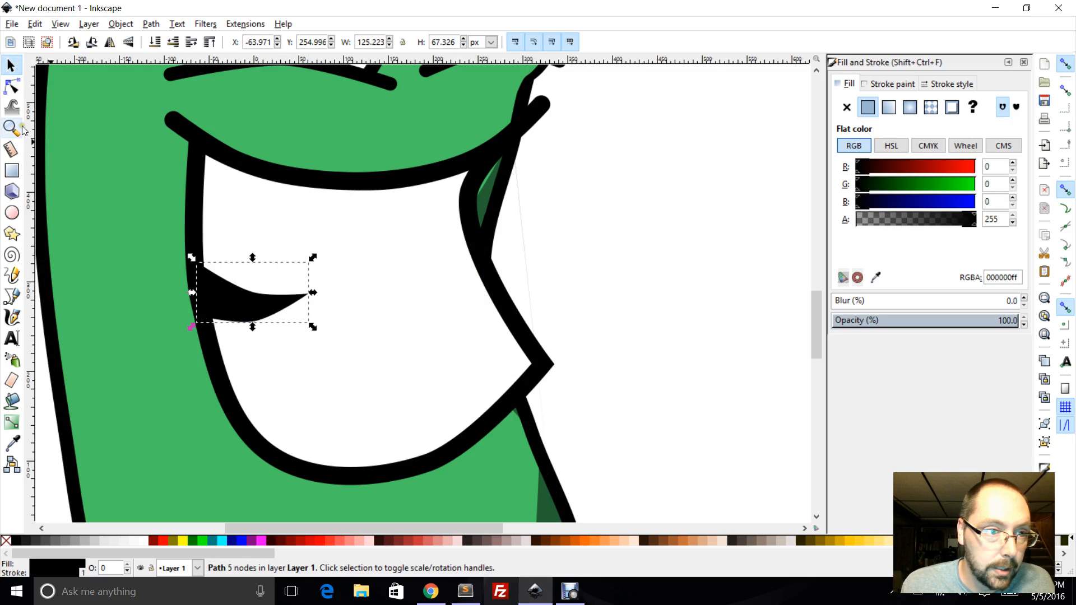
Move the black wedge's tip slightly down and its two lower nodes slightly up to slim the shape
click(11, 86)
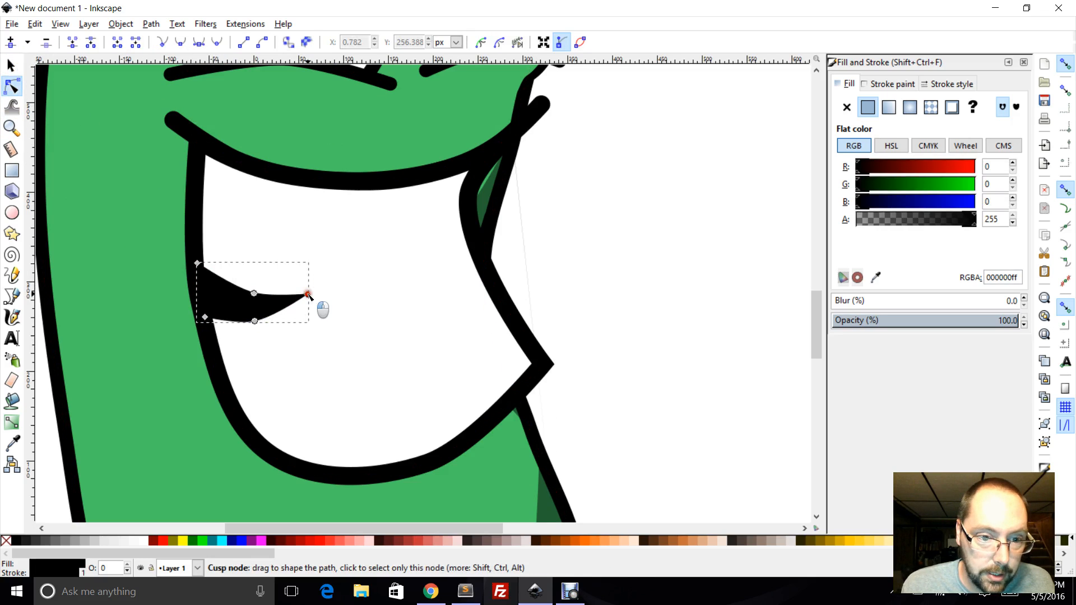
drag(308, 294, 303, 305)
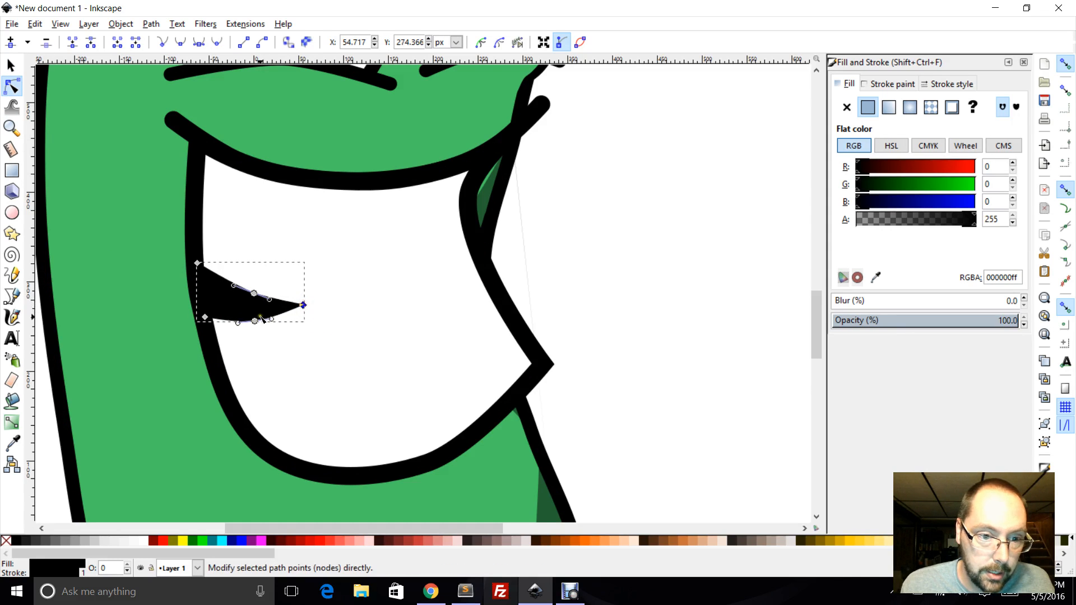
drag(206, 317, 249, 315)
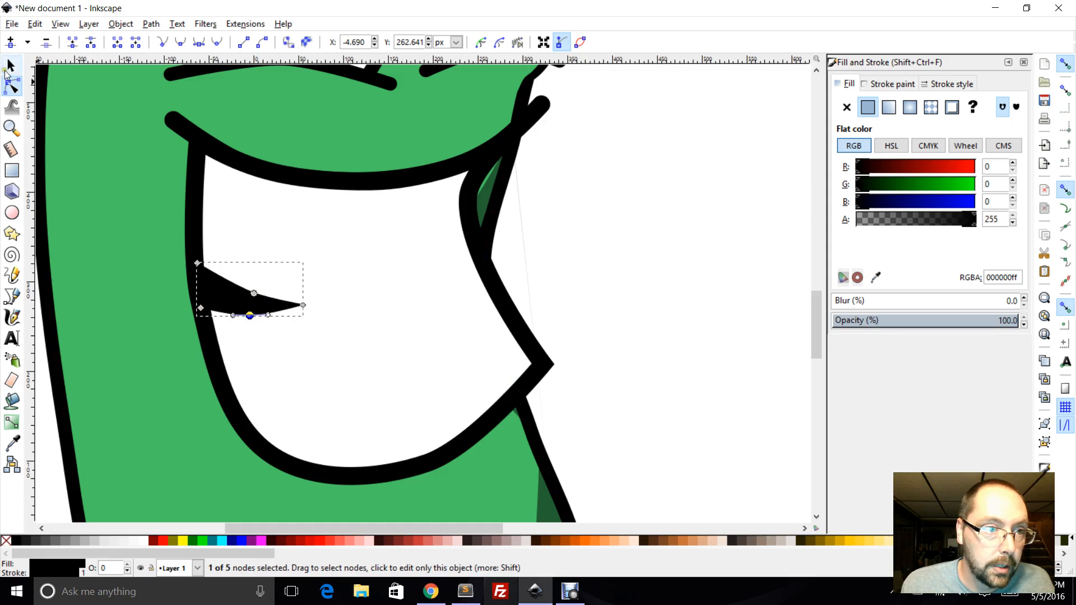
key(s)
click(127, 156)
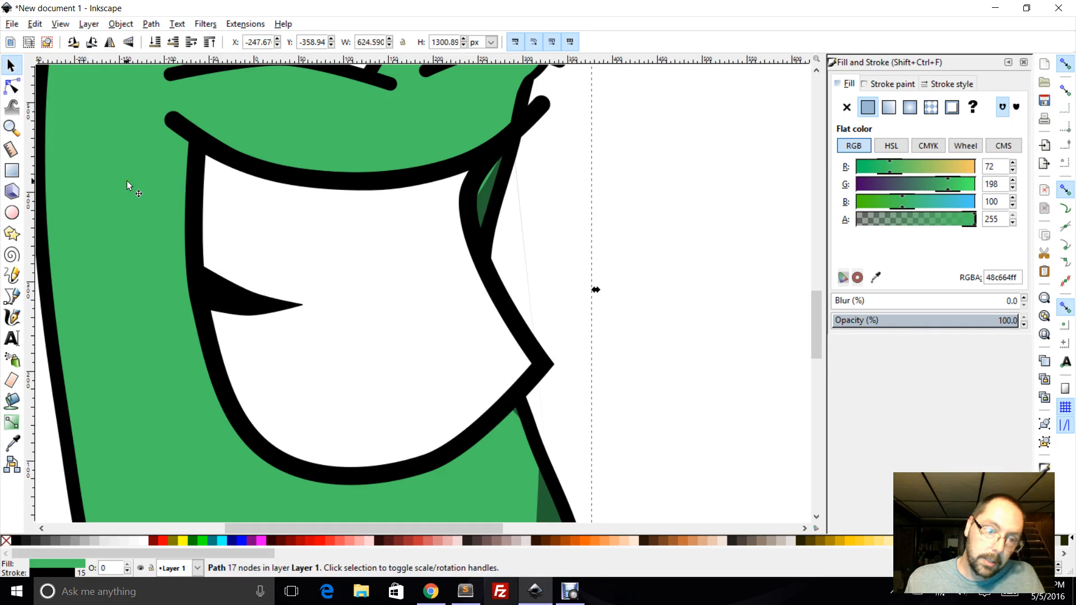
Draw a closed five-point tapered wedge about 80 px wide pointing inward from the mouth's right edge, filled flat black (RGB 0, 0, 0)
click(12, 296)
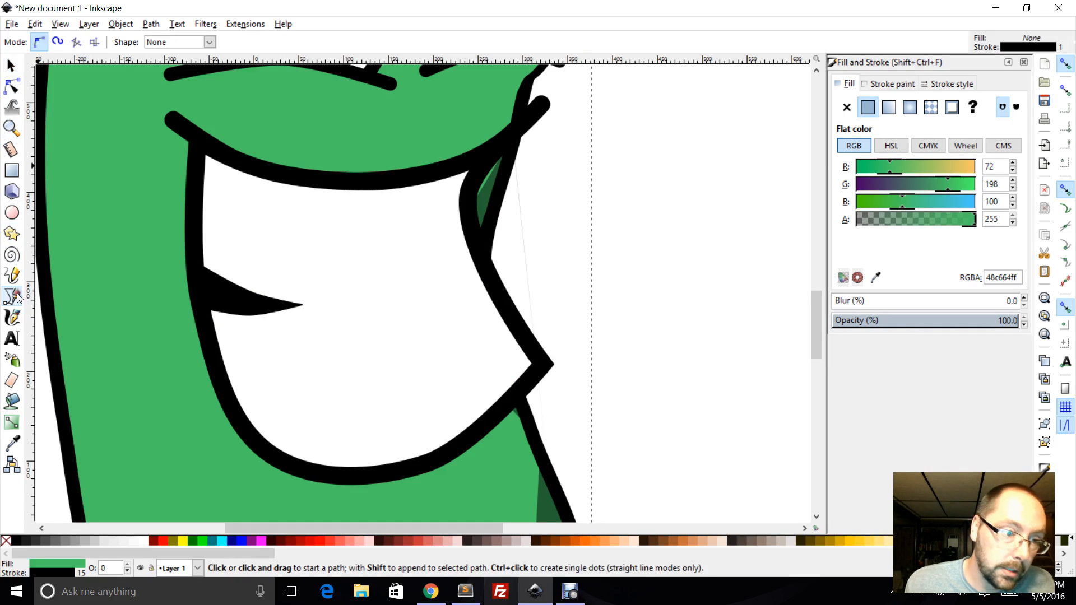
click(477, 256)
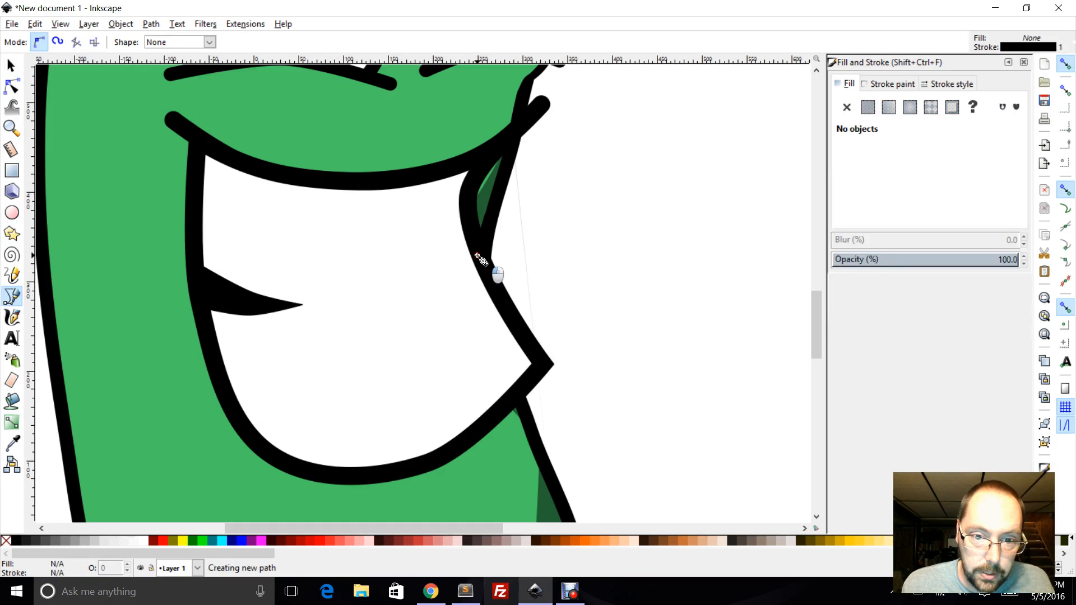
click(446, 279)
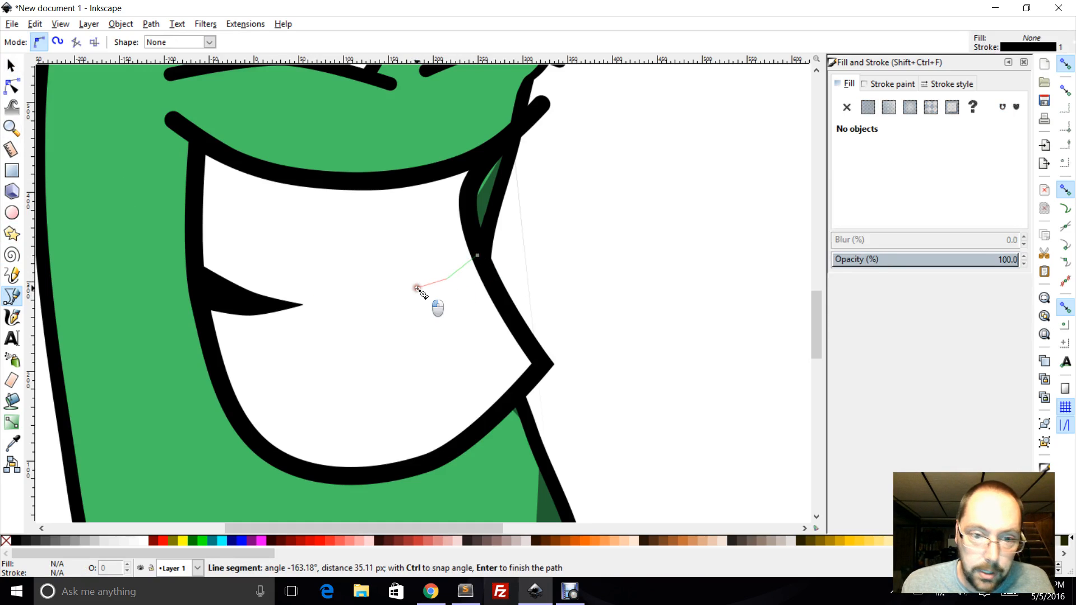
click(417, 288)
click(454, 295)
click(483, 283)
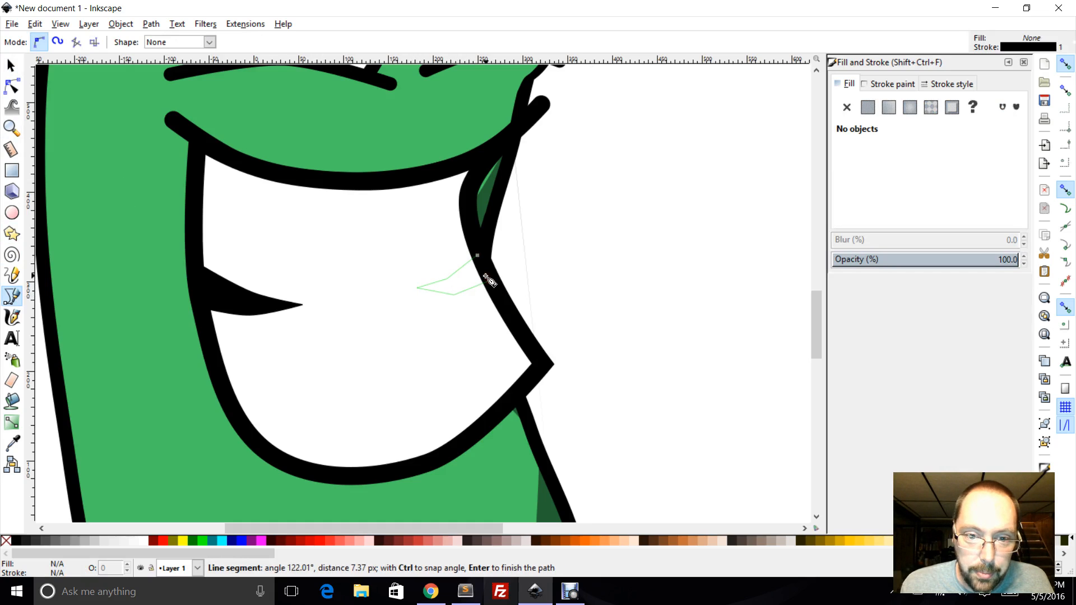
click(477, 256)
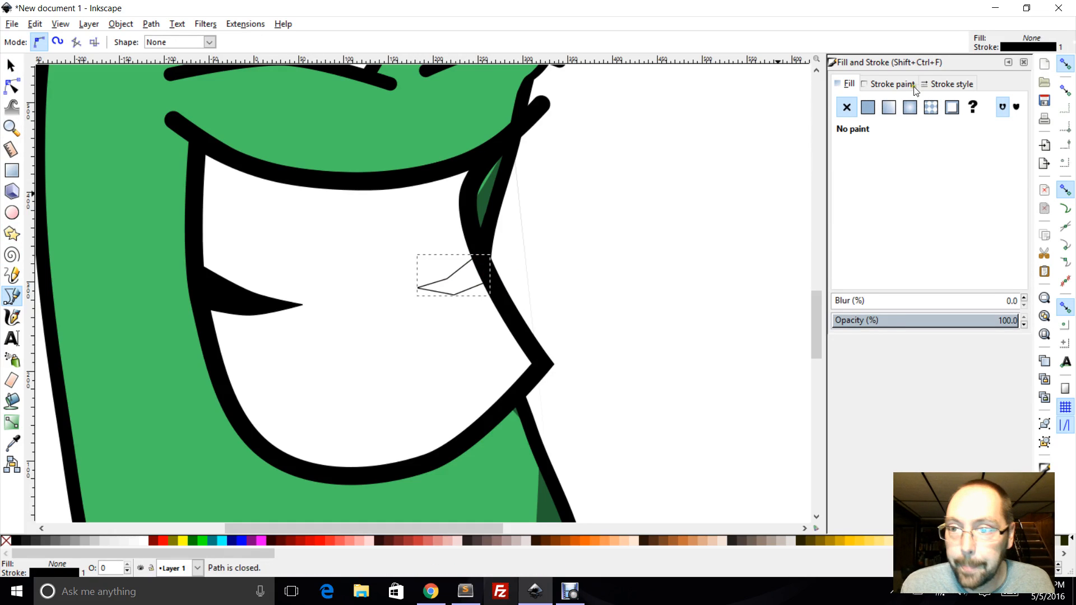
click(868, 108)
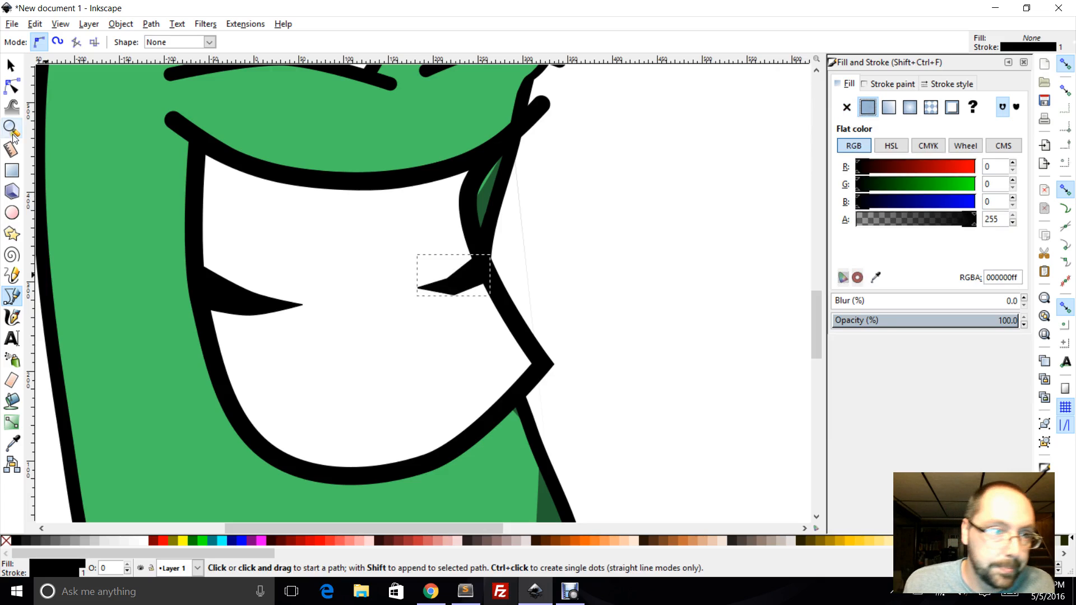
Make the right wedge's two middle nodes auto-smooth, and shift its tip and two base nodes to refine the taper
click(12, 86)
click(446, 284)
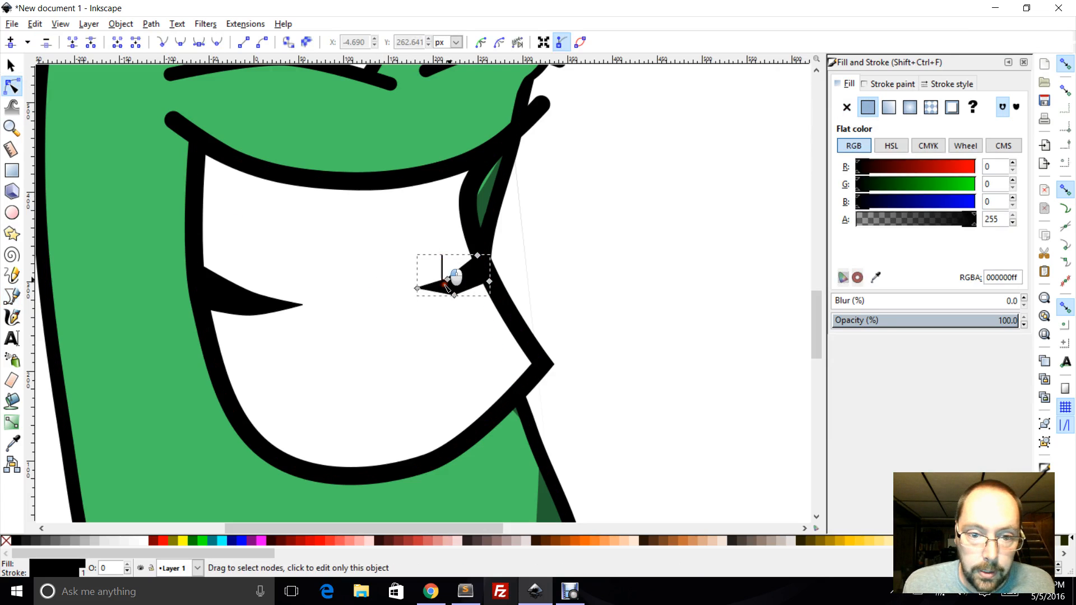
click(446, 287)
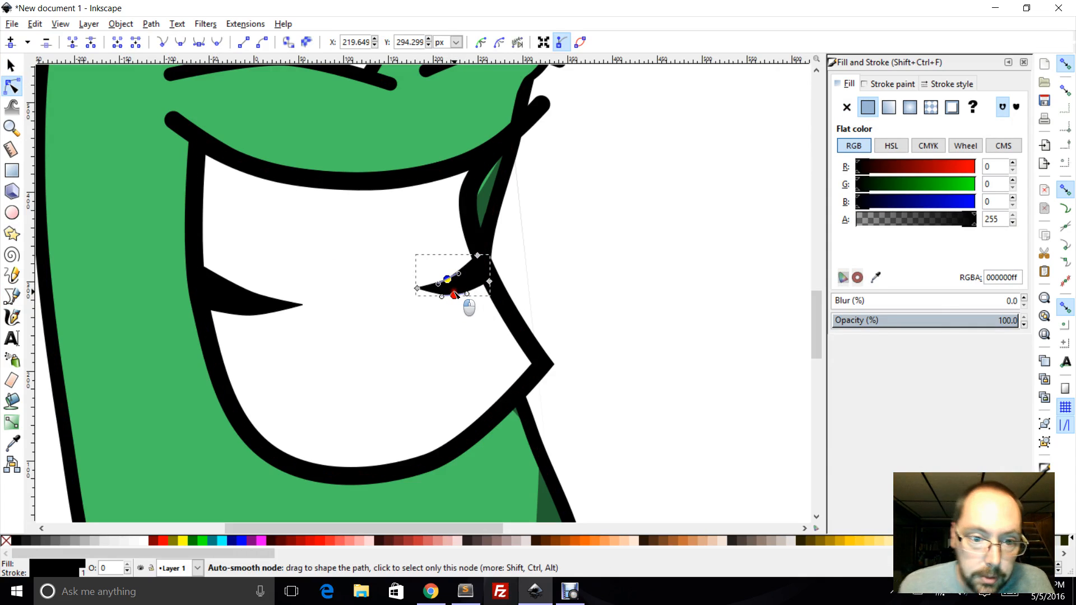
drag(455, 294, 421, 297)
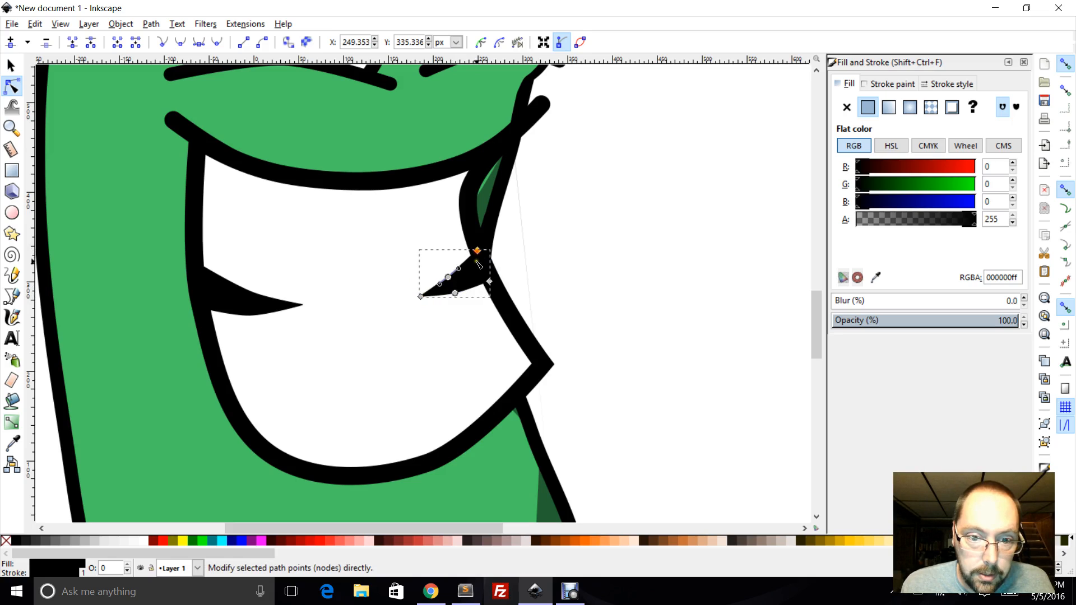
drag(490, 281, 491, 270)
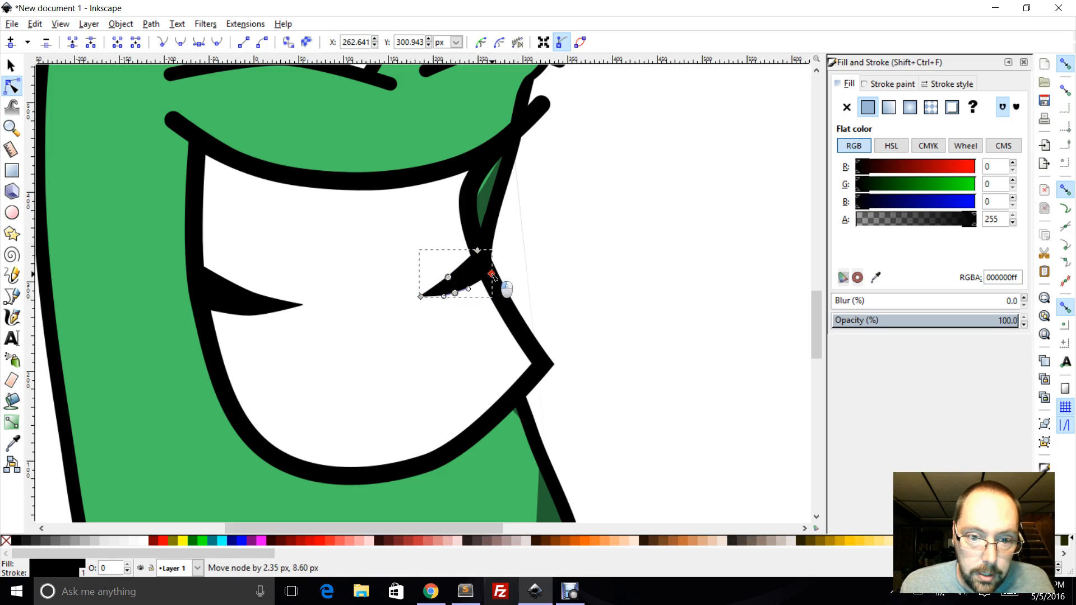
Move the left wedge's upper base node slightly down and its tip slightly down and inward toward the mouth's left edge
click(226, 311)
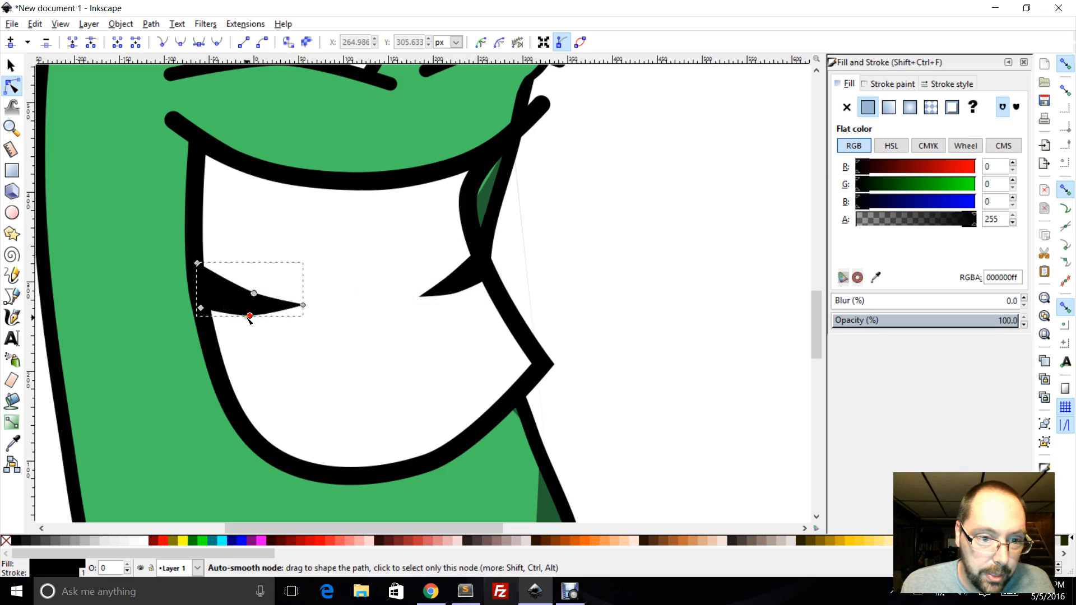
drag(251, 318, 196, 268)
drag(305, 306, 298, 310)
Shift the upper middle node of each black wedge slightly down and toward its own mouth edge to deepen the upper curves
click(446, 284)
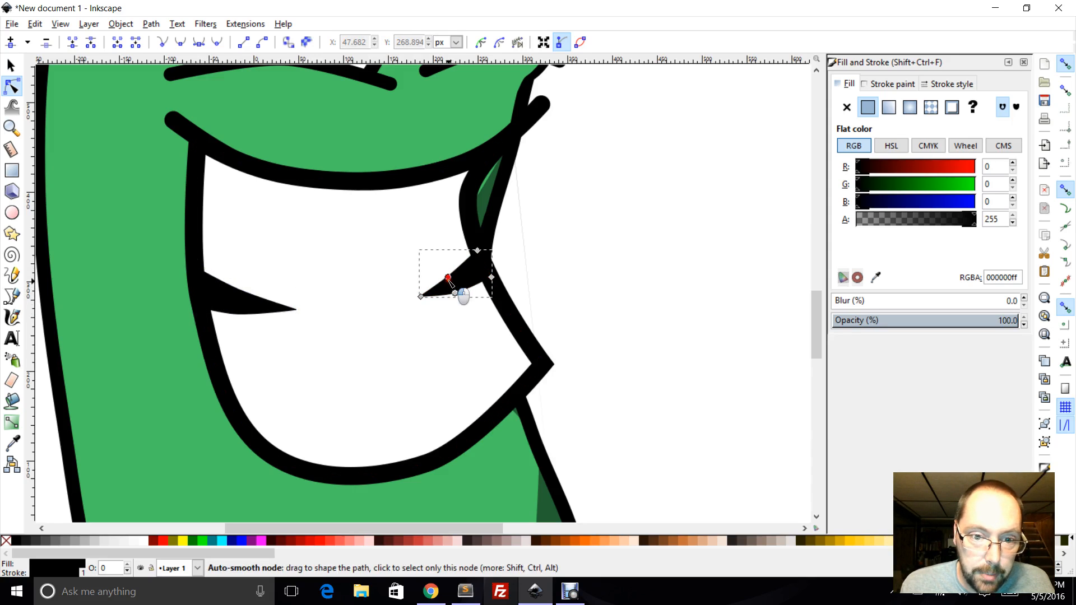
drag(450, 288, 458, 287)
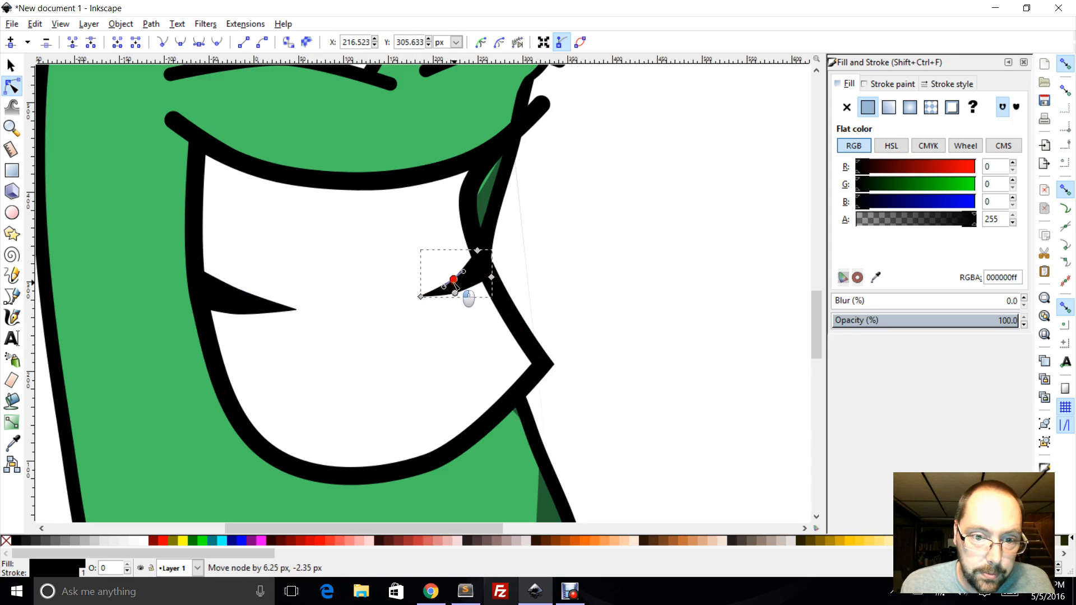
click(247, 300)
drag(239, 290, 235, 294)
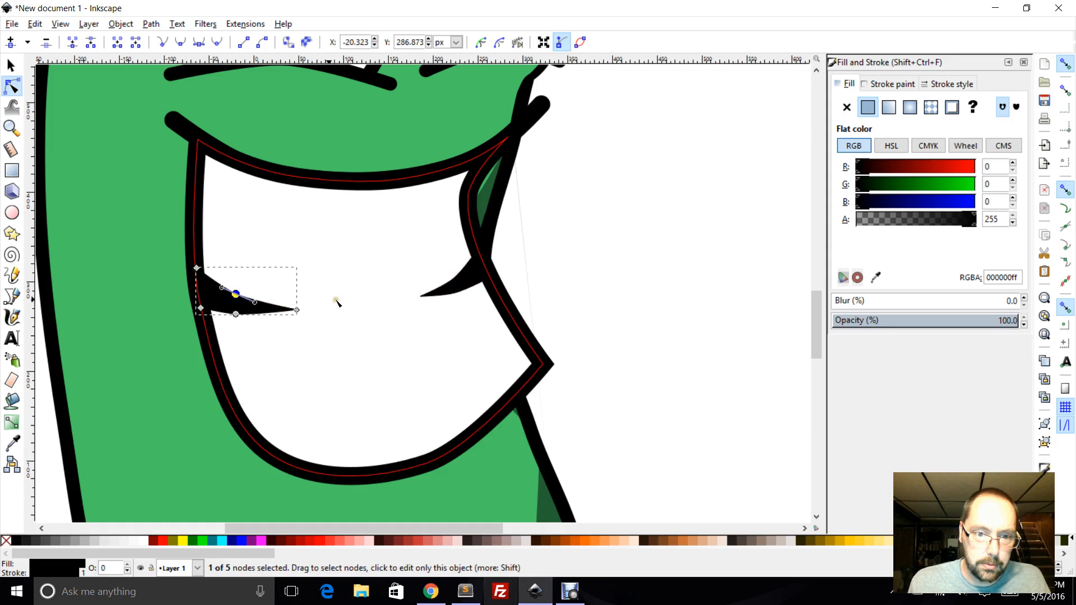
Extend the right wedge's tip slightly down and toward the middle of the mouth, and deselect the wedge
click(449, 291)
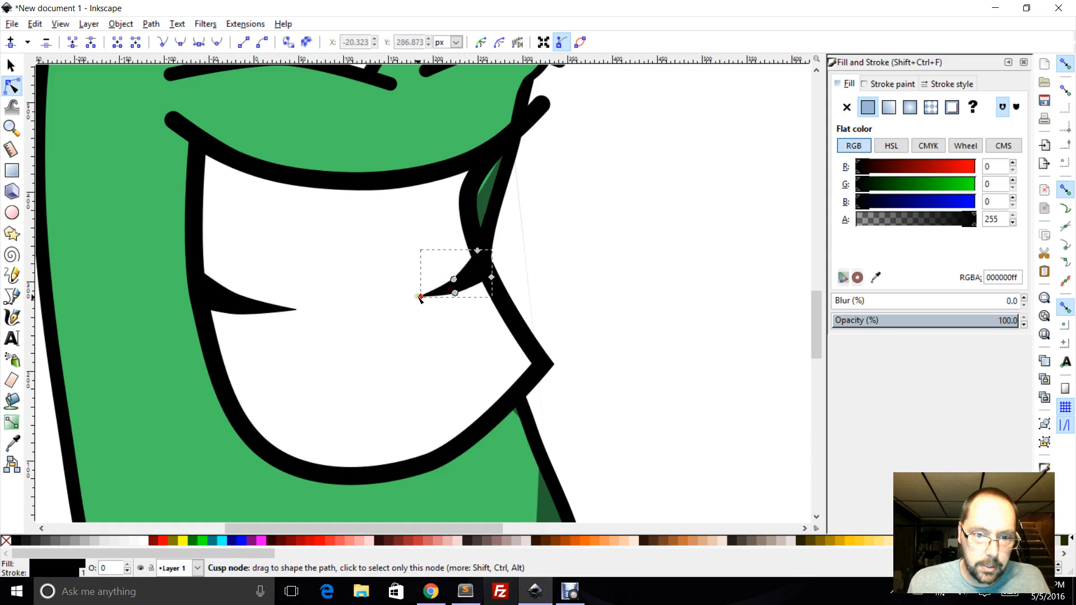
drag(415, 297, 417, 301)
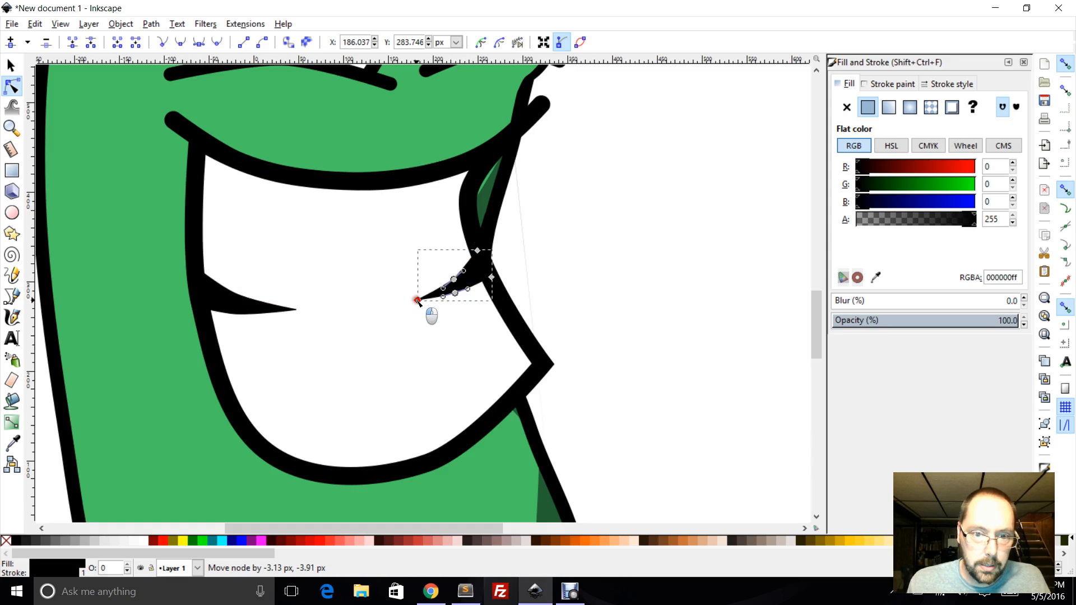
click(633, 212)
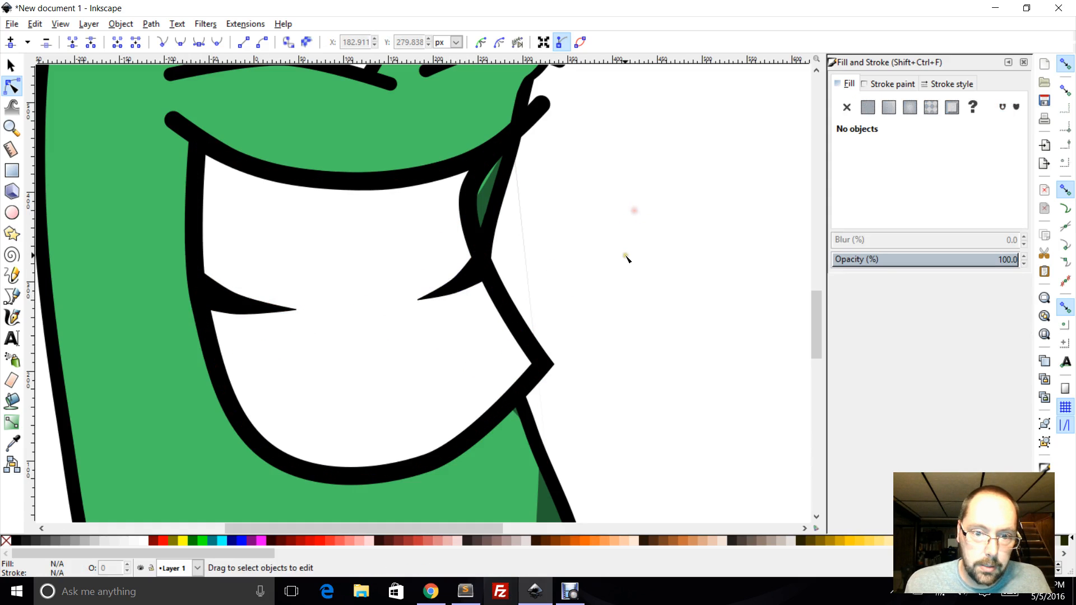
Group the white mouth shape, both black wedges and the upper smile line into one object
scroll(626, 257, down, 3)
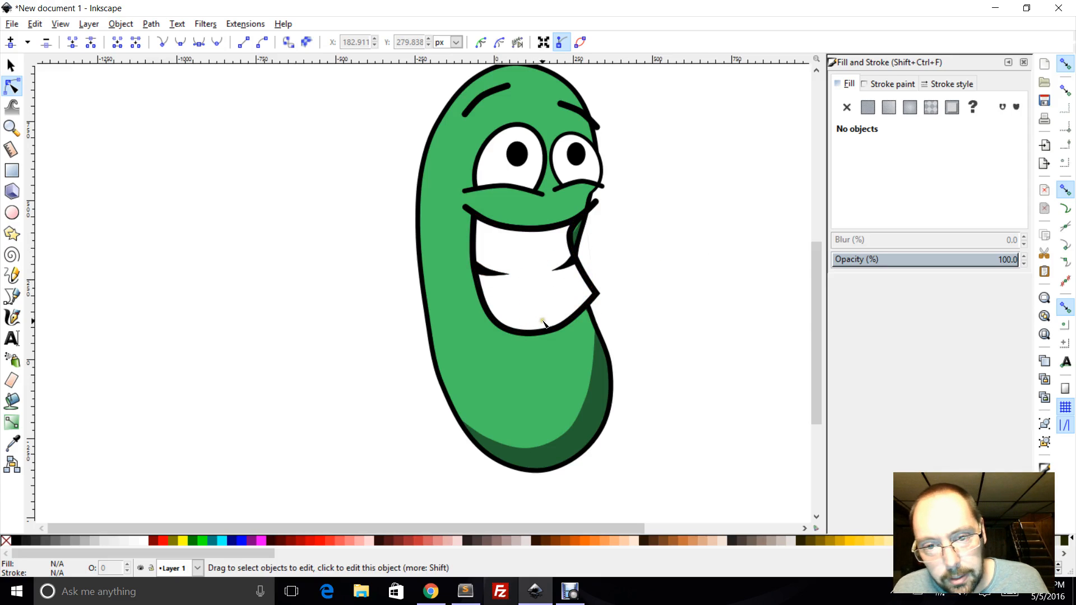
click(552, 292)
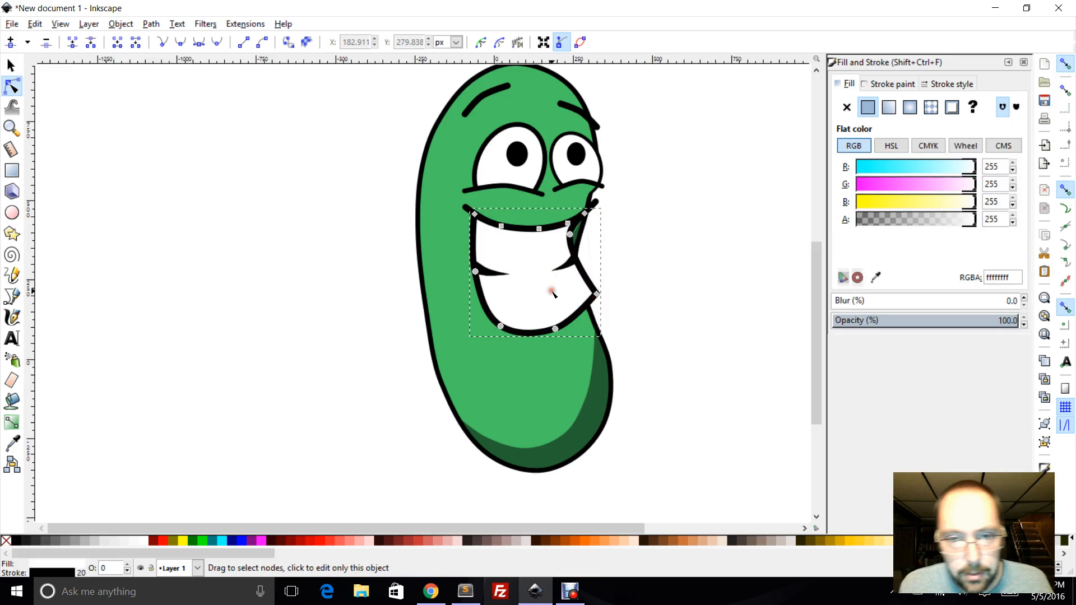
shift+click(567, 266)
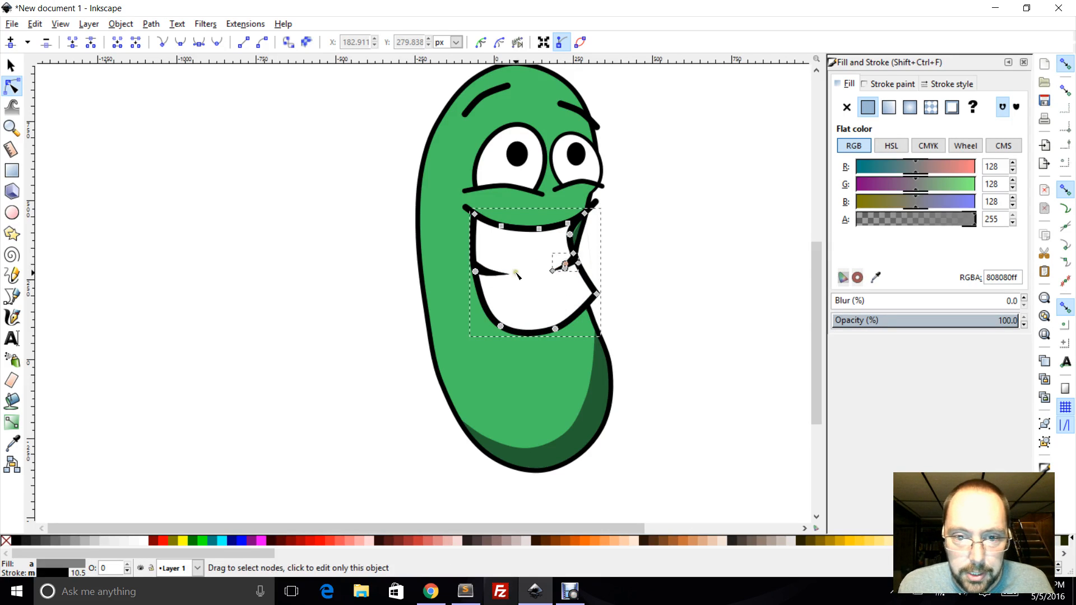
shift+click(489, 274)
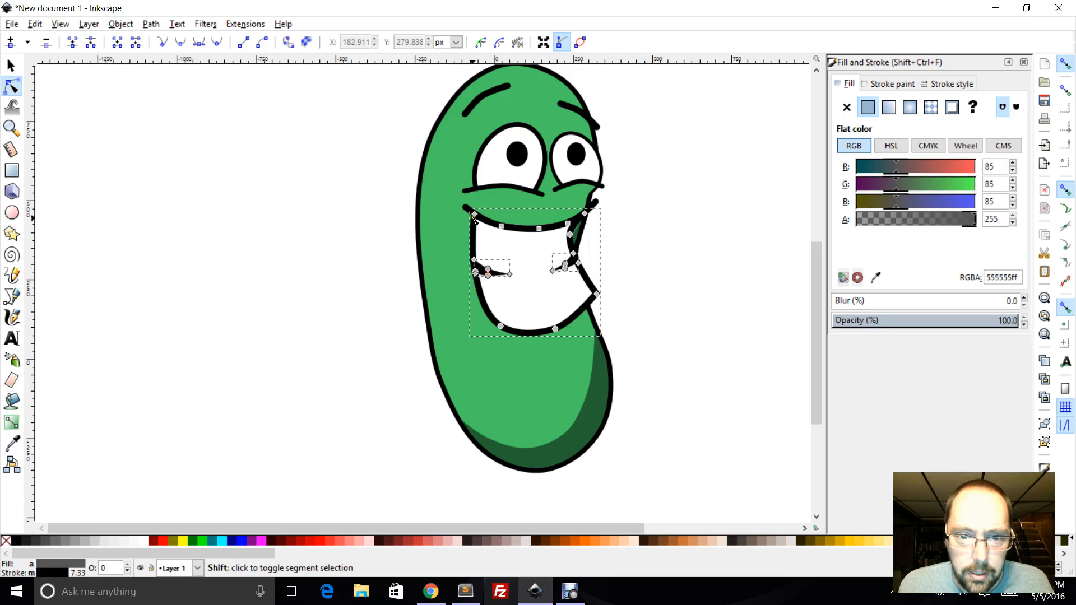
shift+click(483, 220)
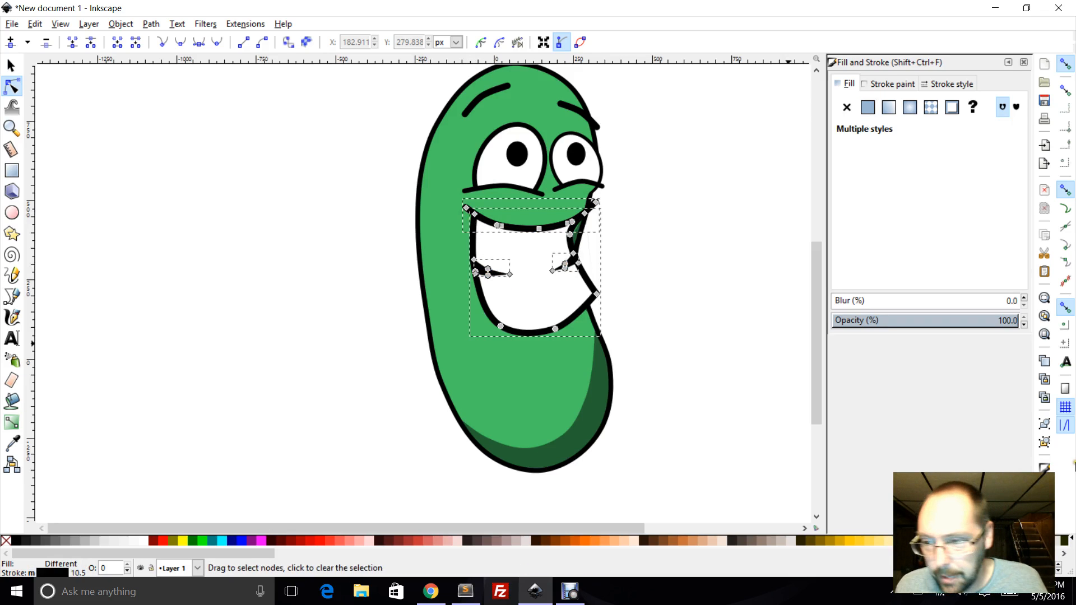
key(Escape)
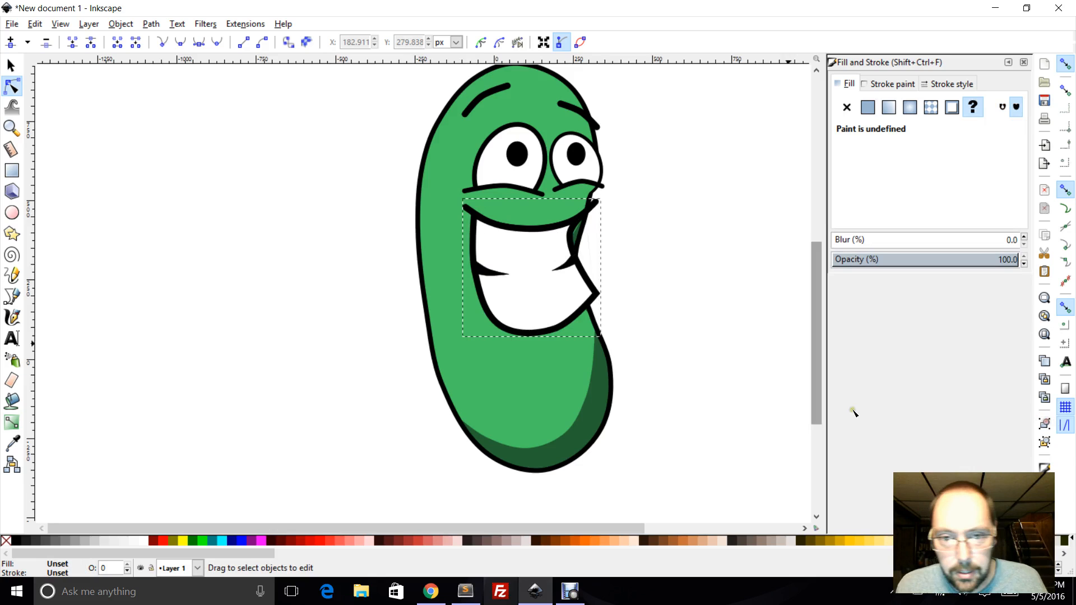
Scale the mouth group down proportionally to about 239 px wide and place it just below the eyes, near the face's right side
click(508, 305)
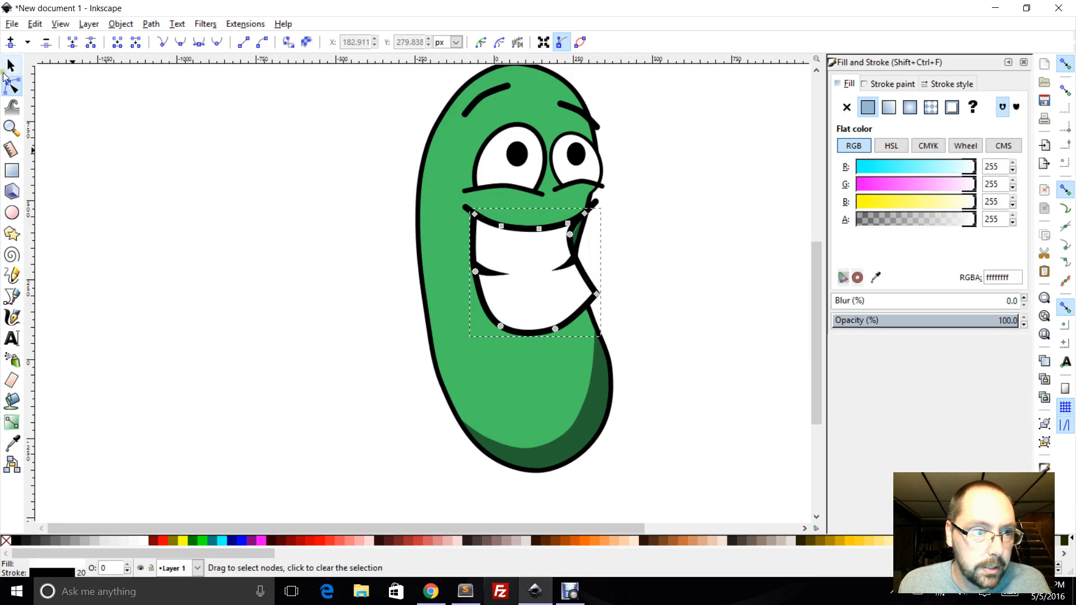
click(11, 66)
click(183, 172)
click(469, 295)
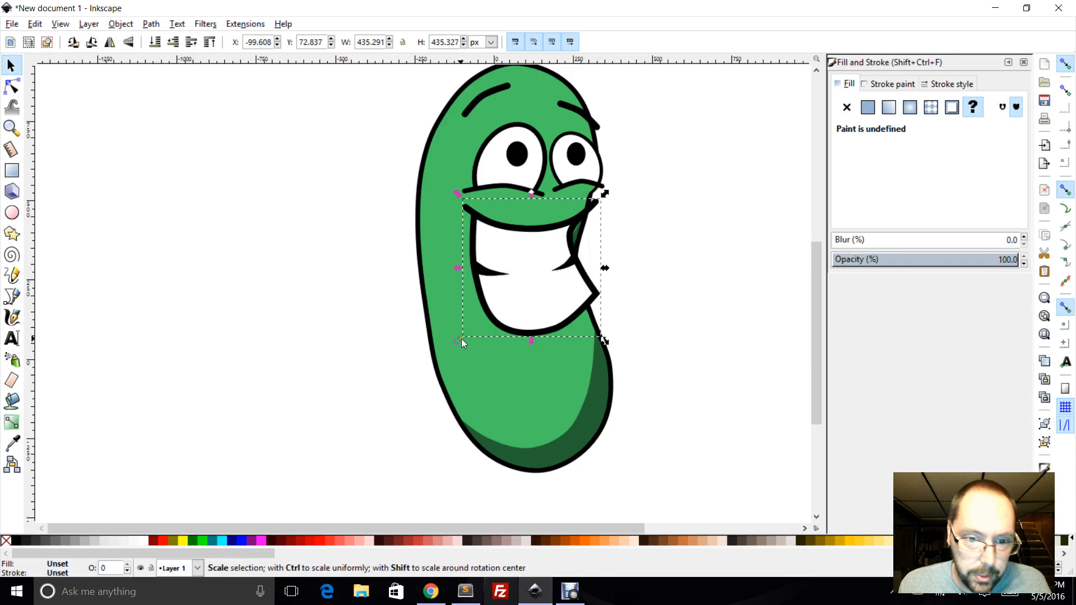
drag(458, 339, 499, 331)
drag(551, 258, 523, 247)
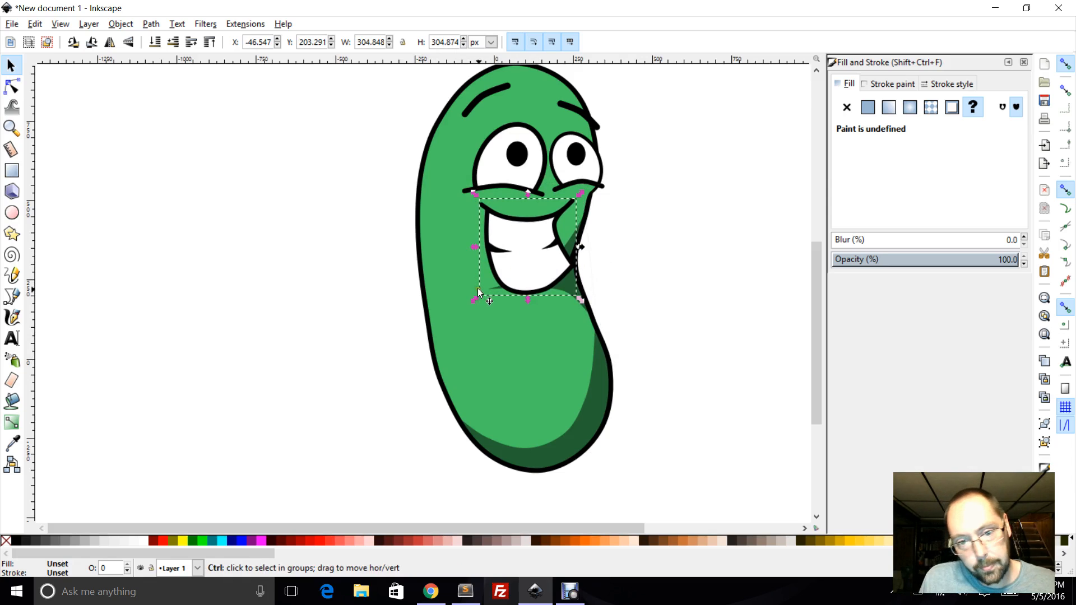
drag(473, 301, 493, 284)
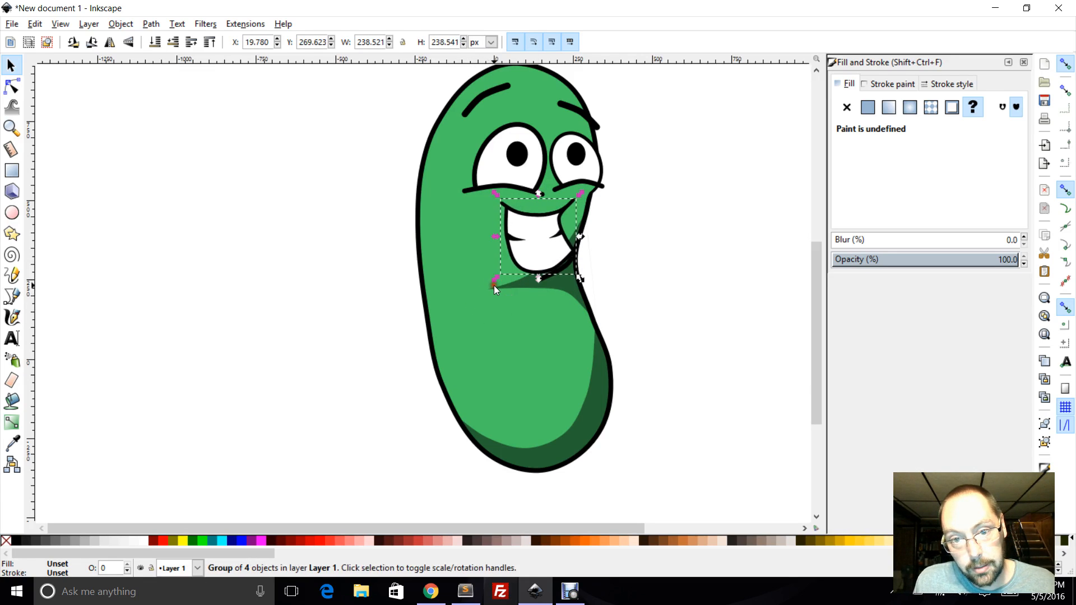
Raise the left eyebrow up and left beyond the head outline, and move the right eyebrow slightly higher above its eye
scroll(635, 229, up, 2)
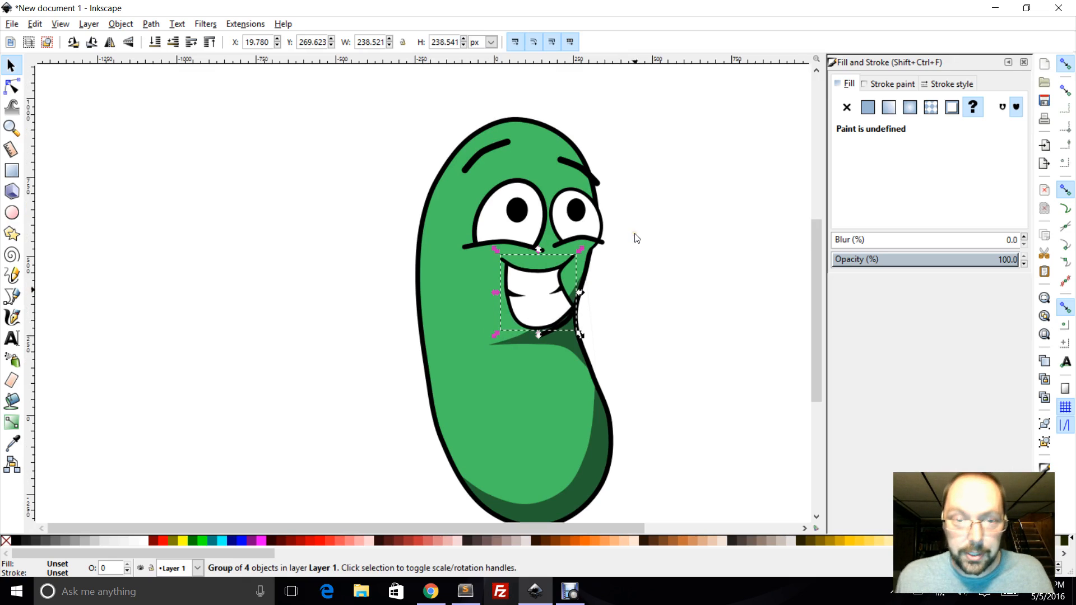
click(487, 146)
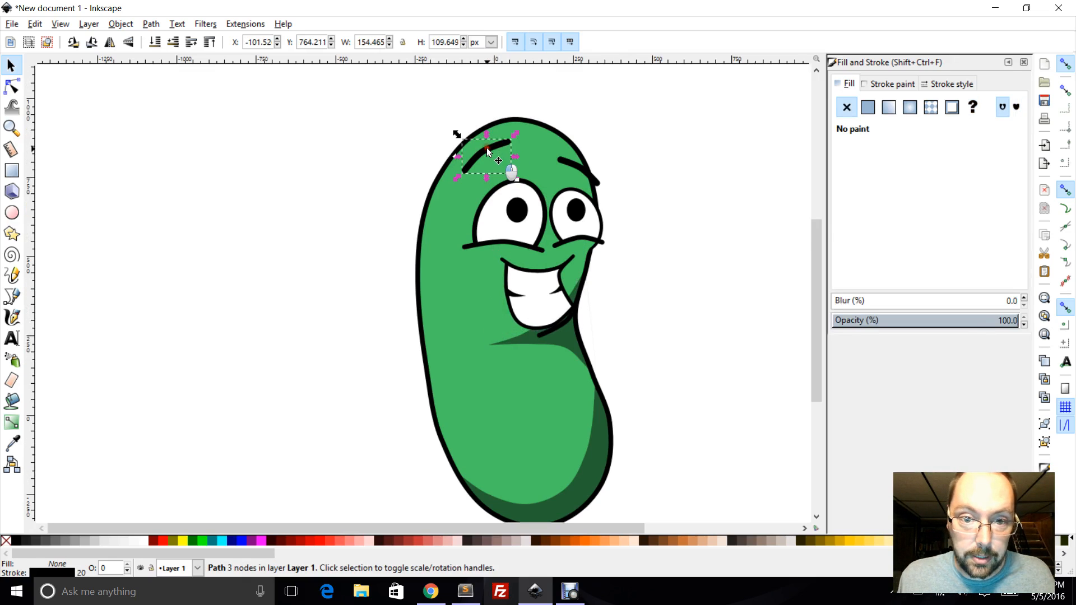
drag(486, 147, 474, 120)
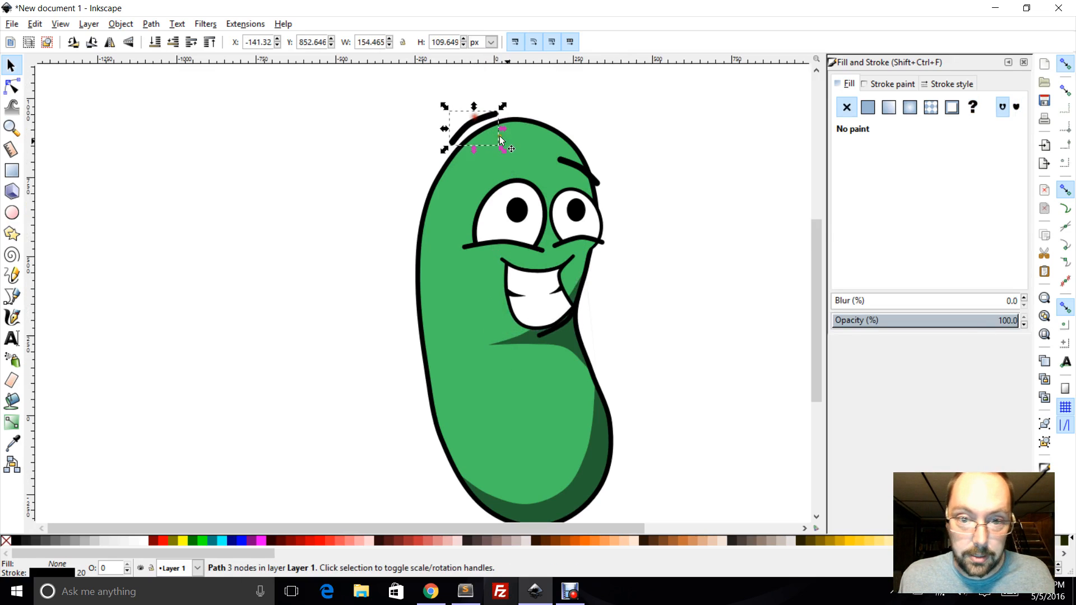
key(n)
click(573, 171)
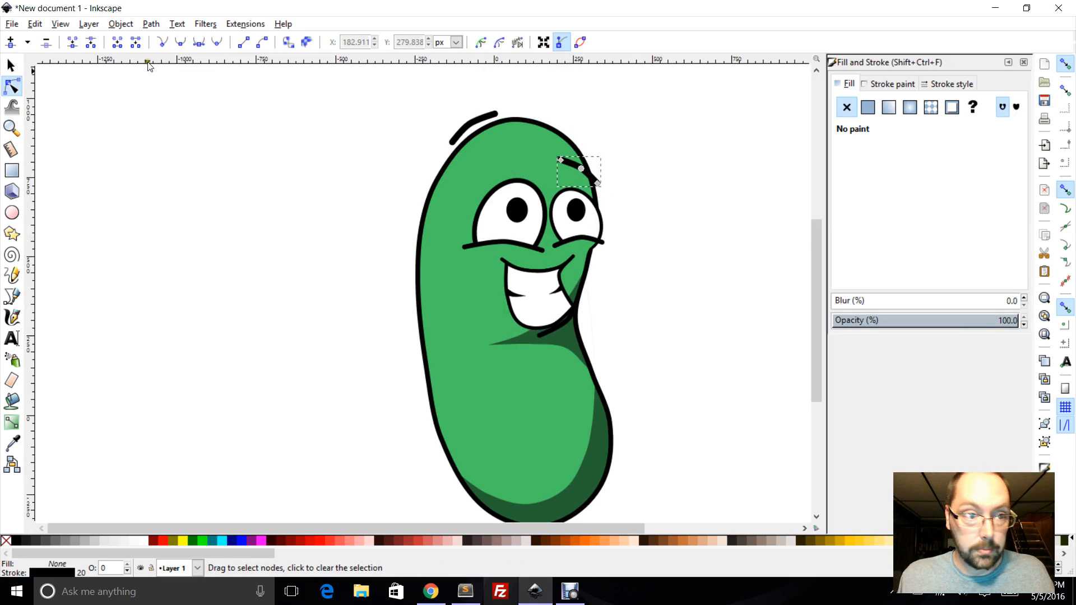
click(10, 65)
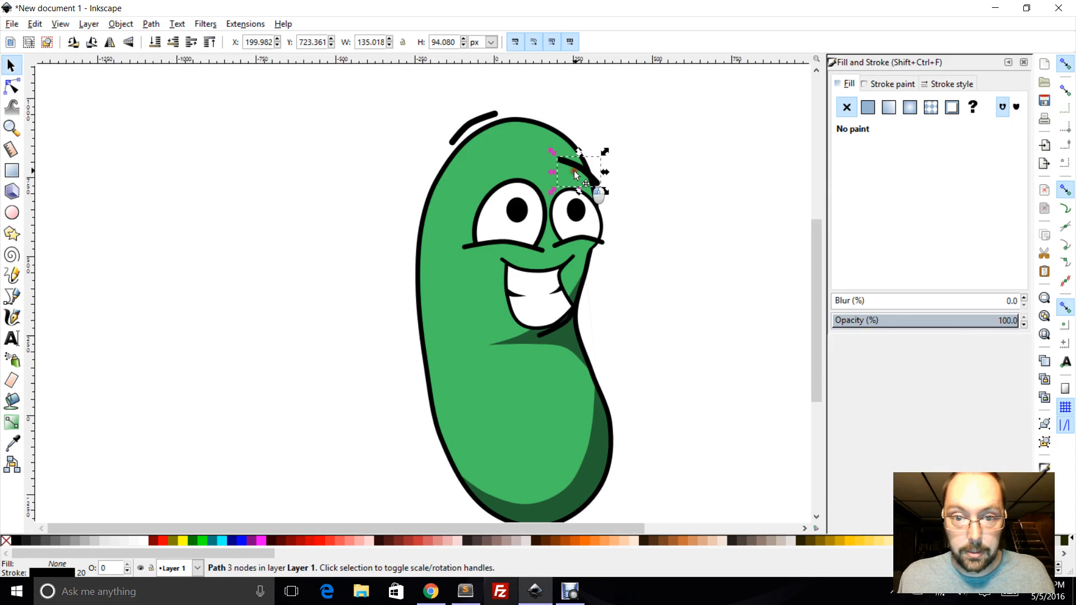
drag(575, 171, 573, 153)
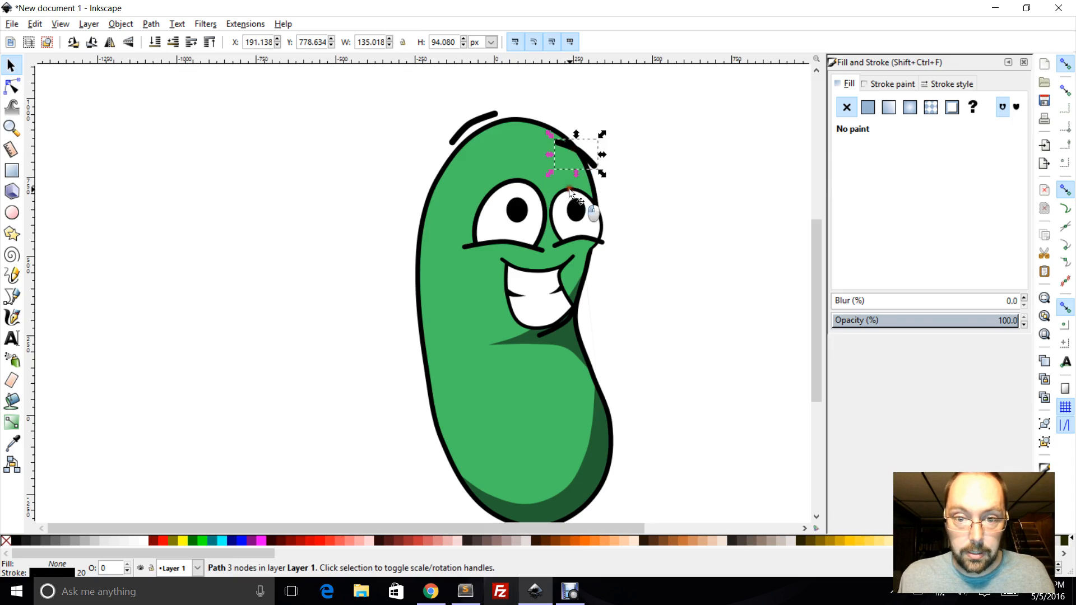
Move both eyes, with their pupils and lower lid lines, up about 80 px on the face
click(576, 207)
shift+click(577, 210)
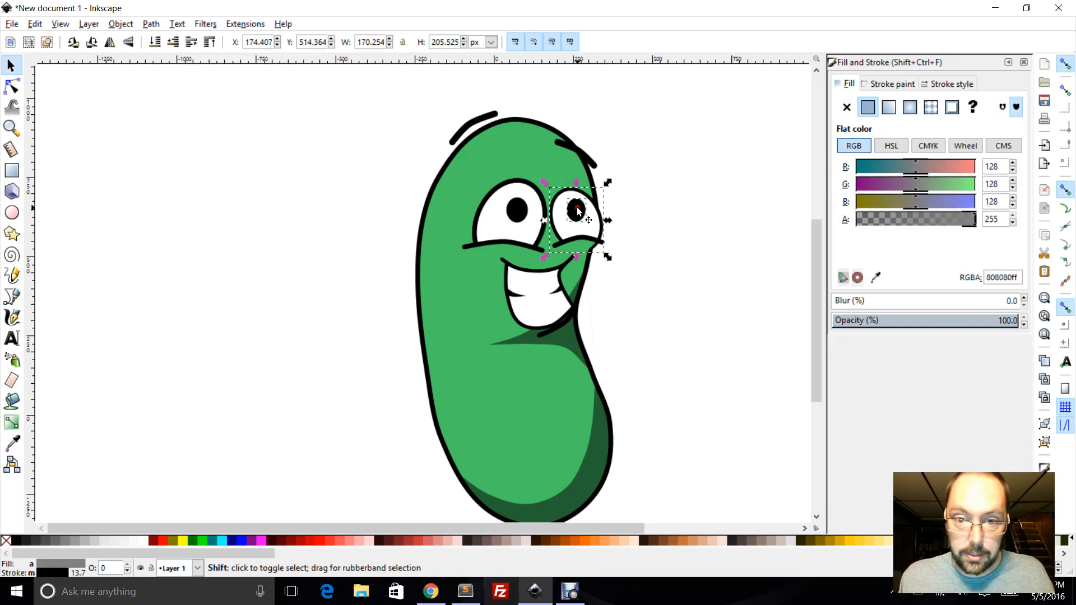
shift+click(513, 212)
shift+click(503, 182)
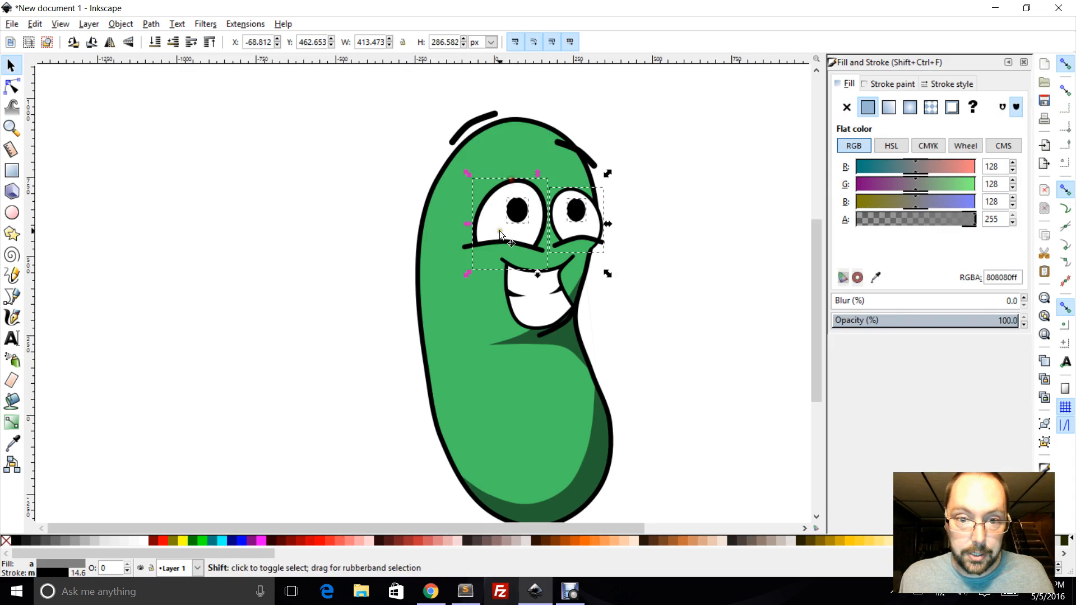
shift+click(497, 242)
shift+click(568, 246)
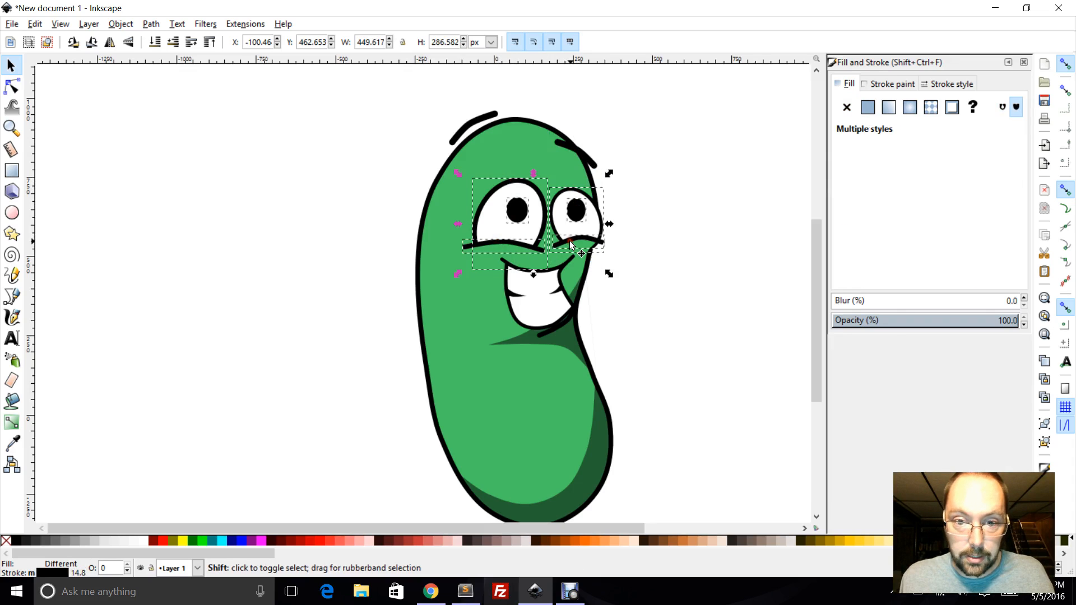
drag(577, 224, 576, 195)
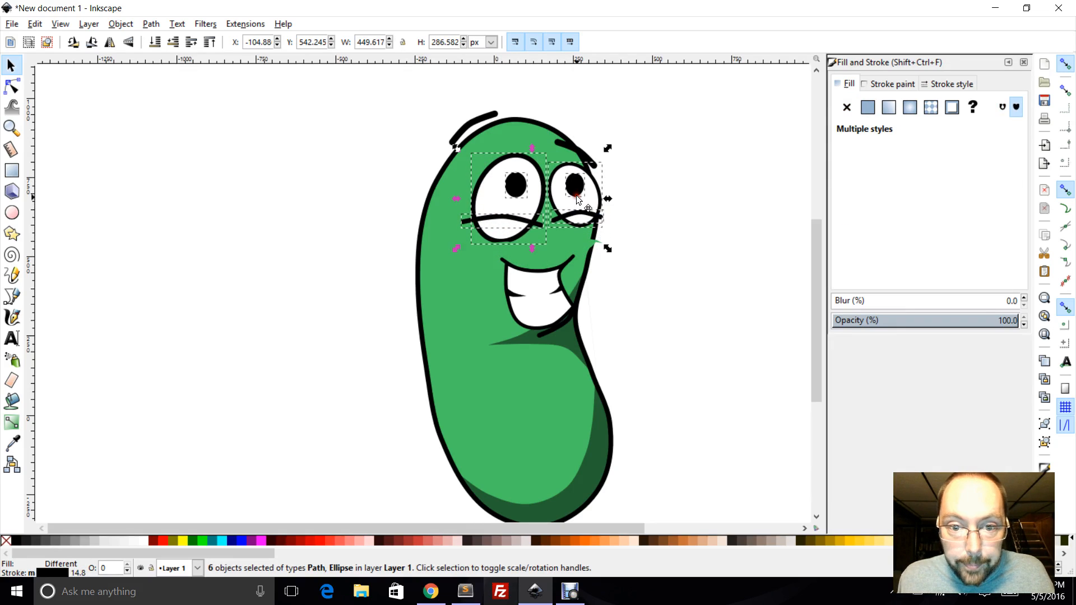
Move the two green cover patches up beneath the lower lid lines so they hide the bottoms of the eyes
click(582, 247)
drag(581, 246, 582, 219)
click(494, 248)
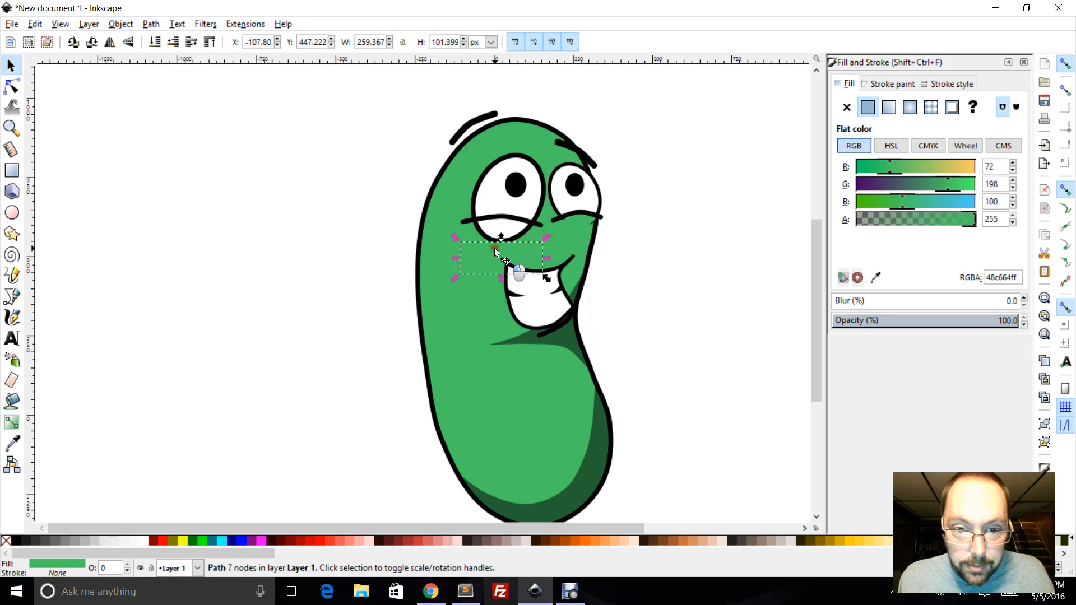
drag(494, 247, 494, 221)
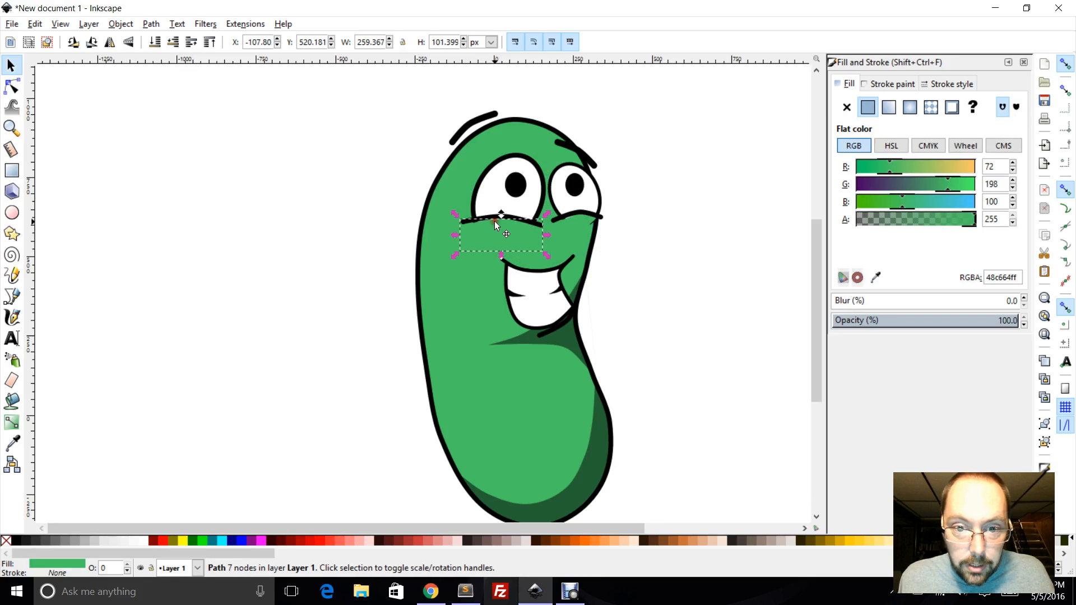
click(391, 175)
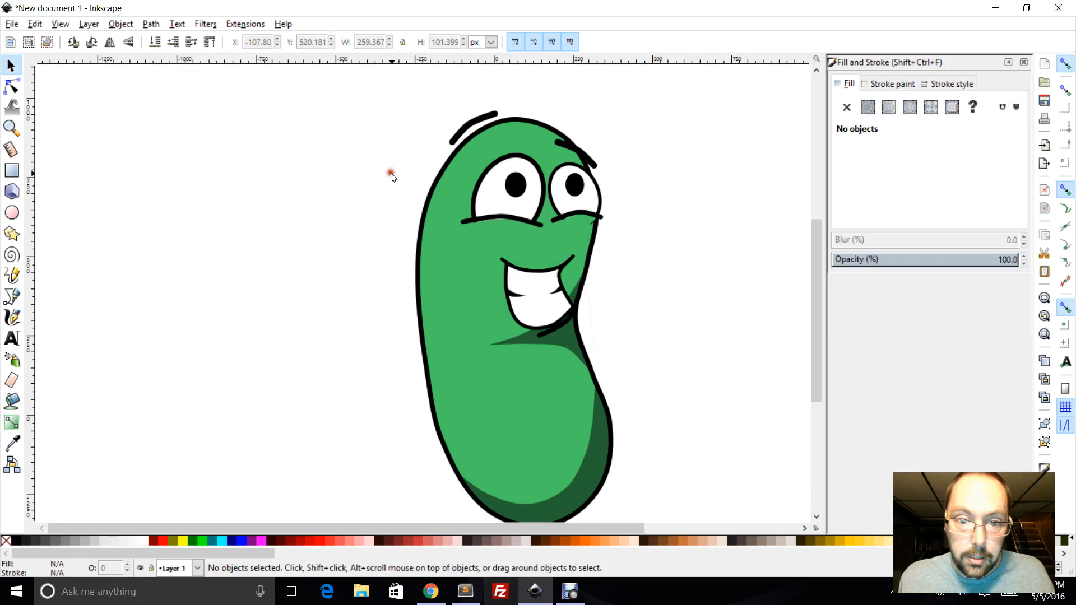
Lower both pupils about 38 px within the eyes, and shift the left eyebrow slightly up and left
click(510, 183)
click(572, 190)
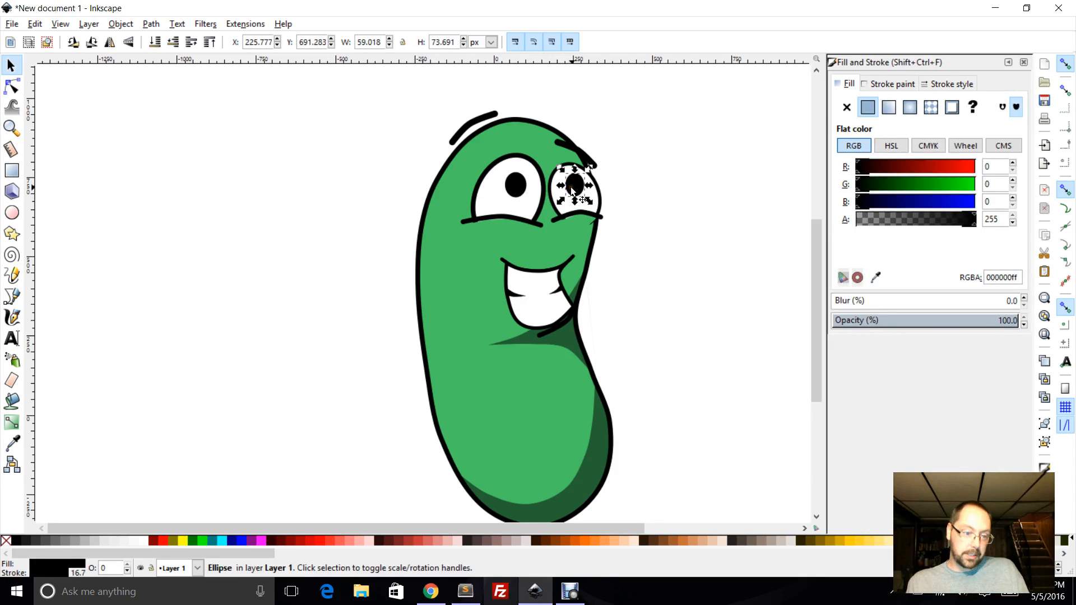
shift+click(524, 187)
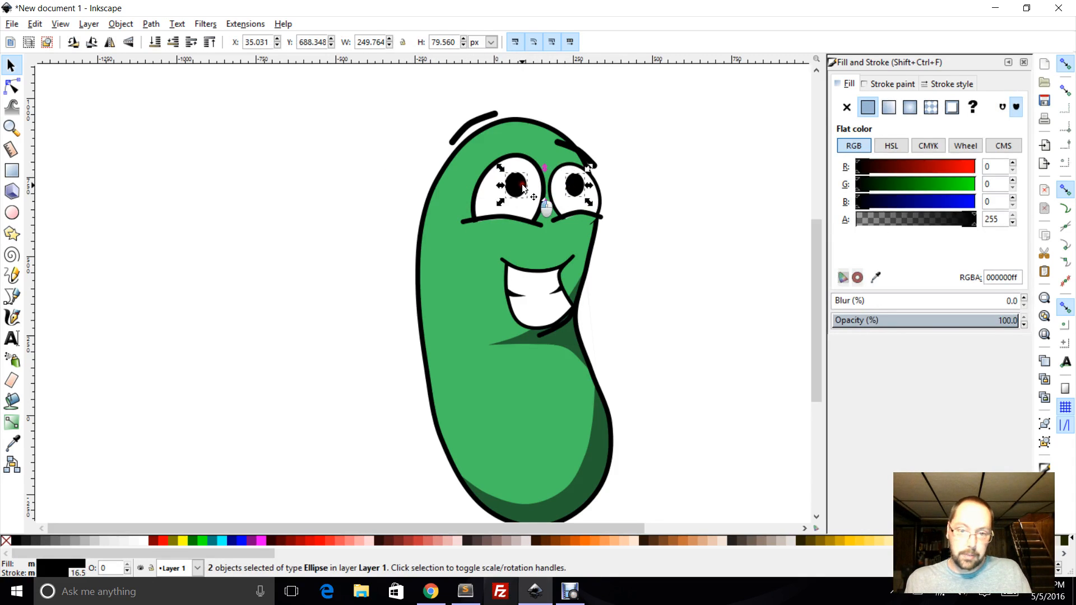
drag(522, 188, 523, 201)
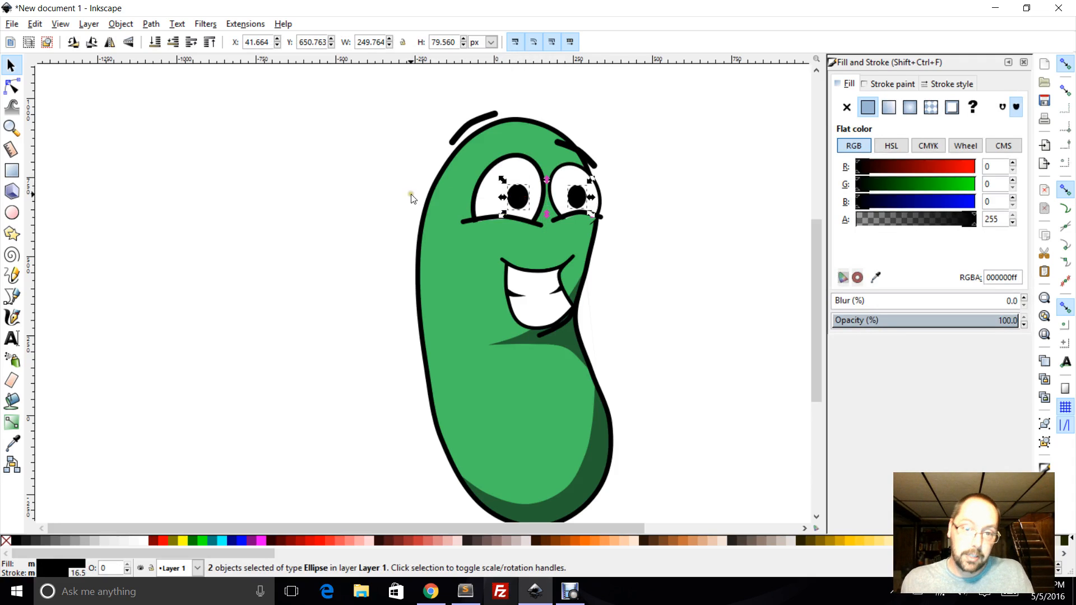
click(465, 127)
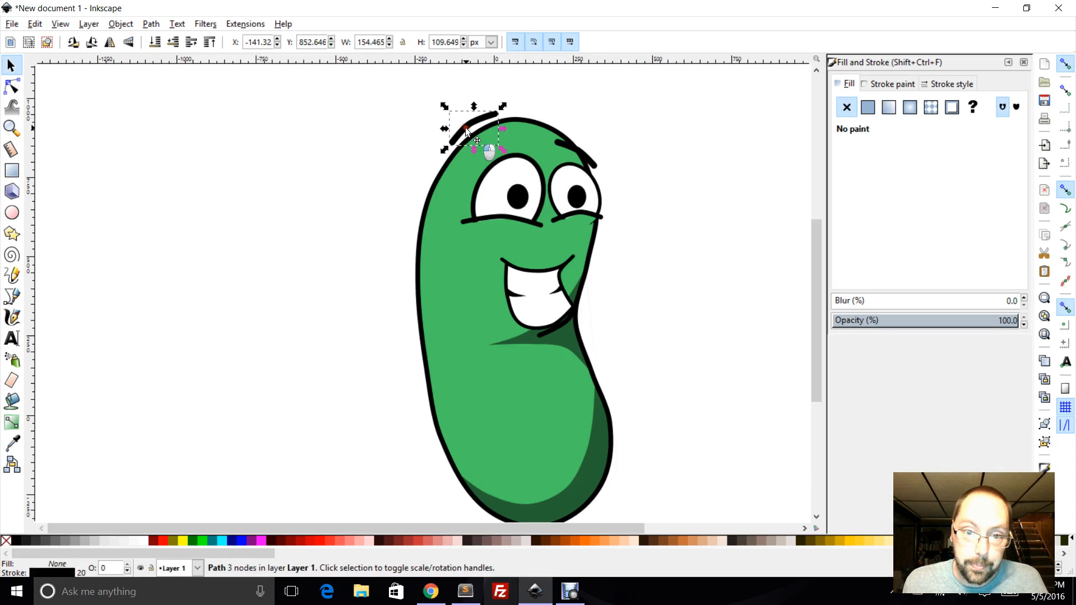
mouse_move(465, 126)
mouse_down()
mouse_move(472, 134)
mouse_move(461, 124)
mouse_up()
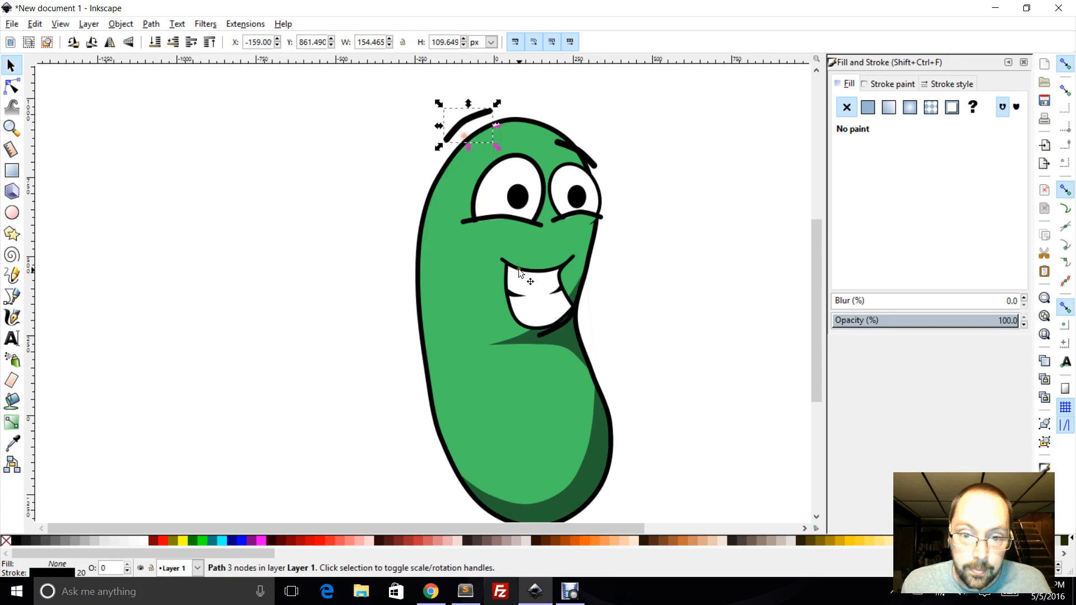
Move the mouth group up close beneath the eyes and enlarge it proportionally to about 287 px wide
click(537, 291)
drag(536, 289, 533, 265)
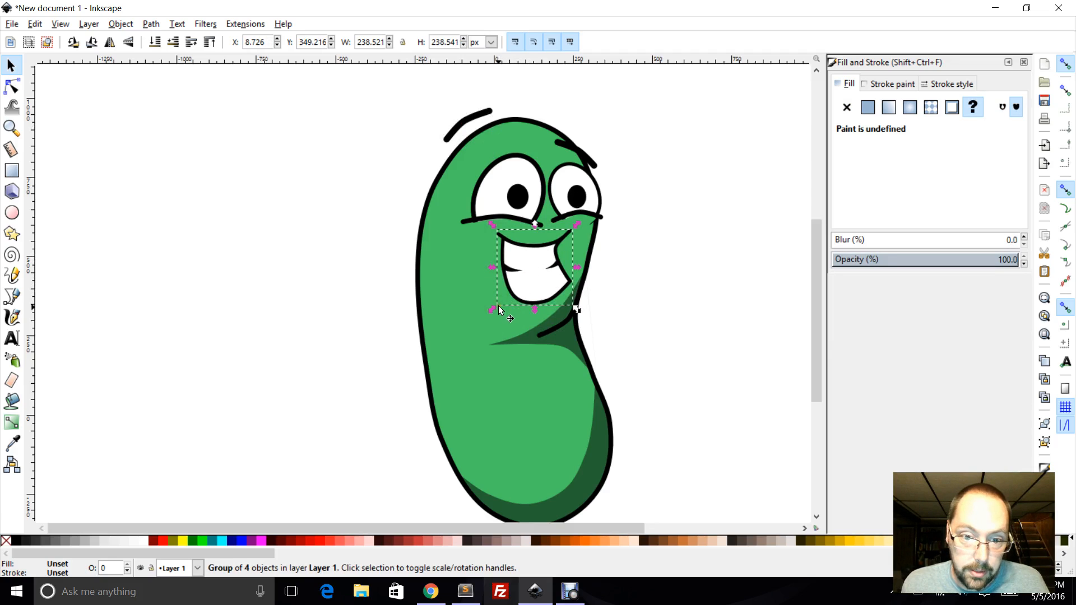
drag(492, 308, 474, 322)
drag(525, 291, 534, 288)
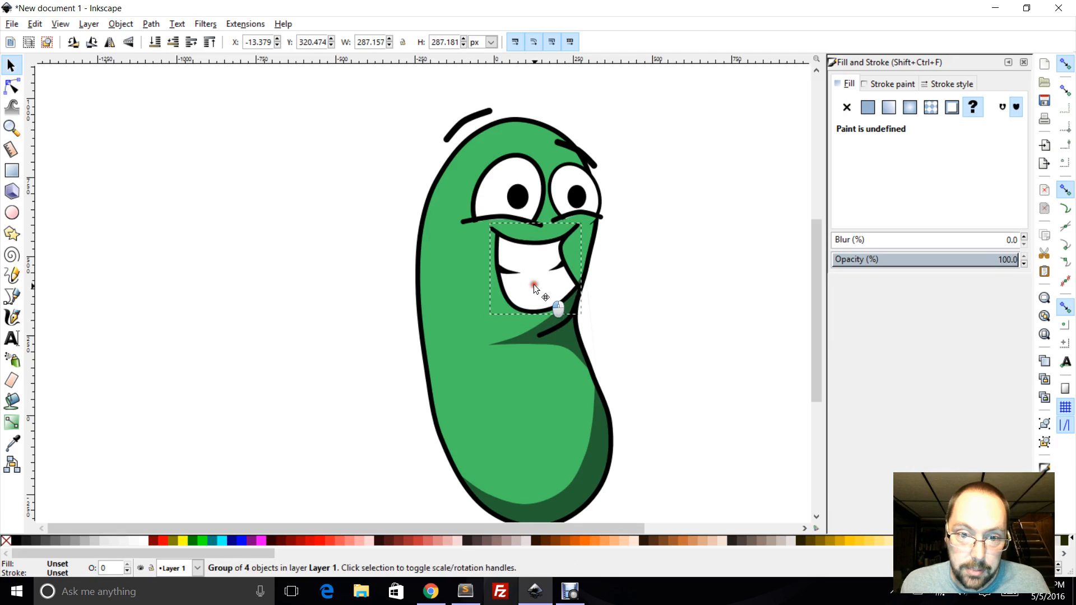
click(502, 311)
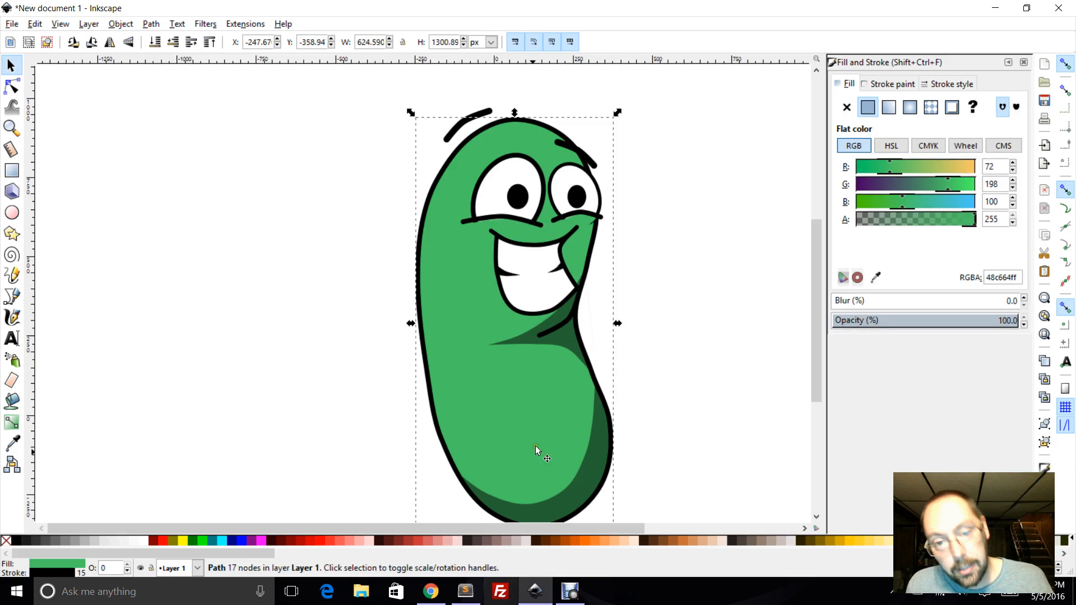
Check the cartoon expressions reference in Chrome, return to Inkscape, and set both eyebrows' stroke width to 30 px
click(430, 591)
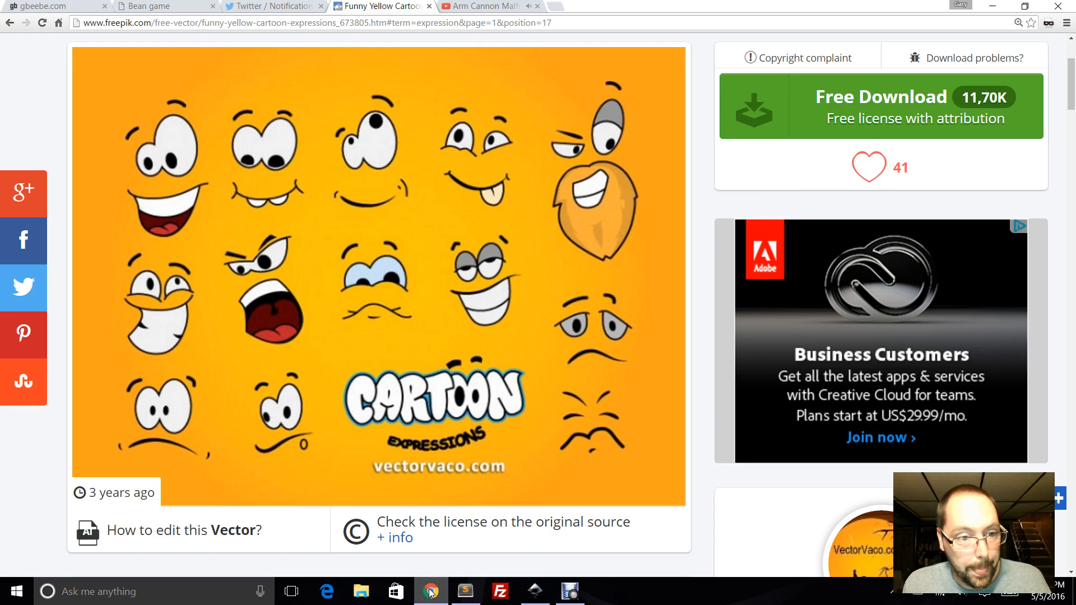
click(533, 591)
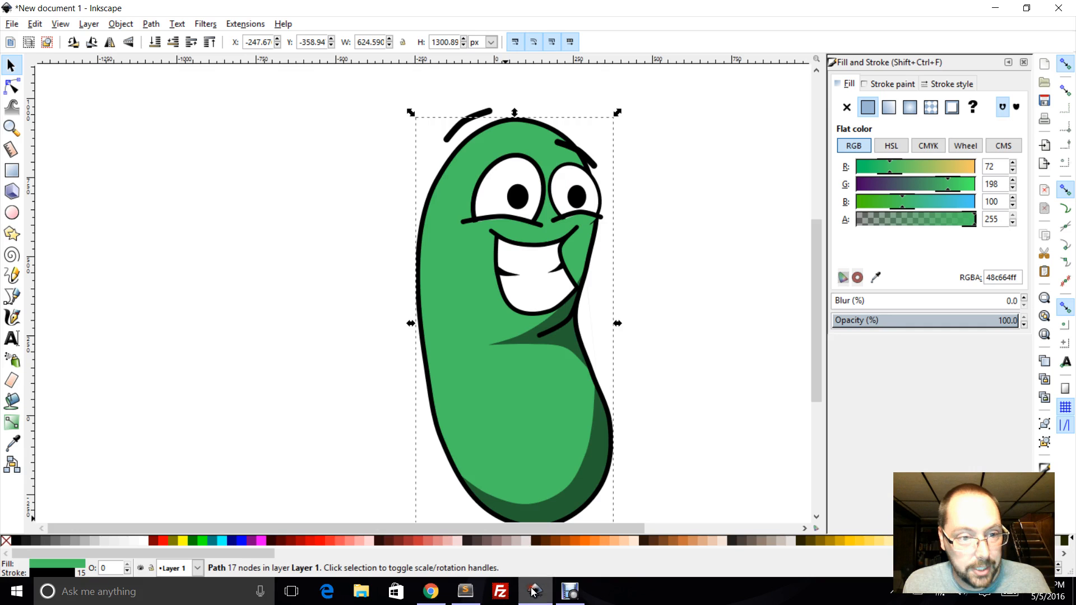
click(585, 158)
click(945, 85)
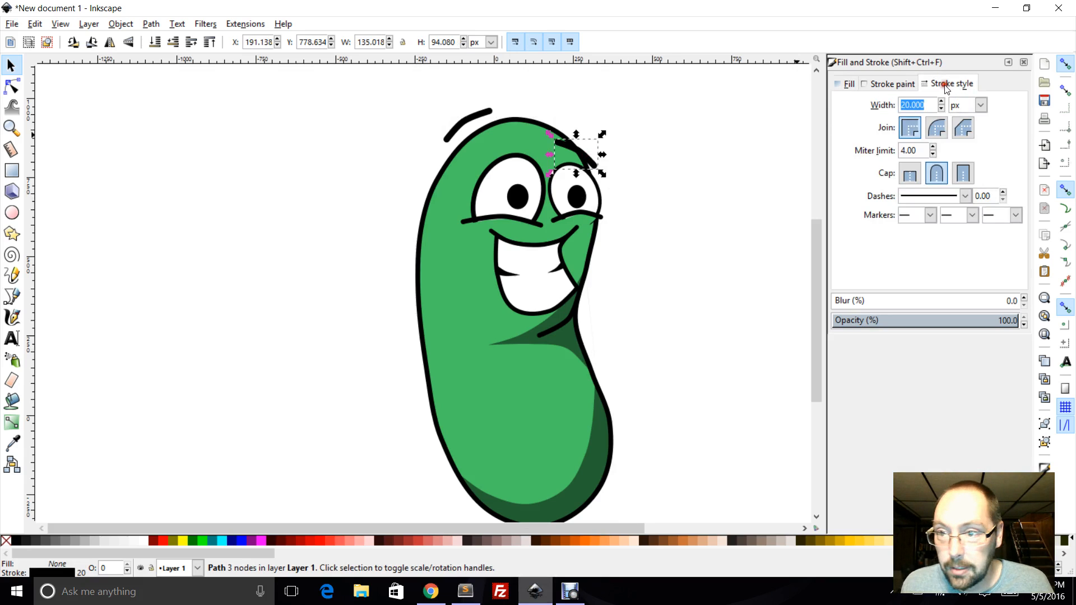
double_click(919, 105)
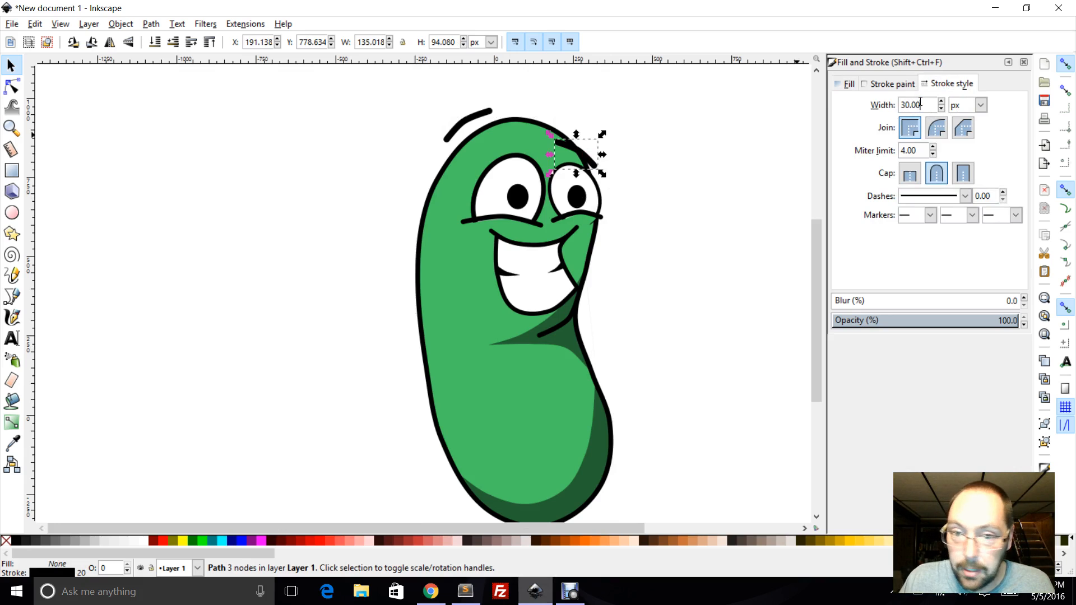
key(Return)
click(466, 116)
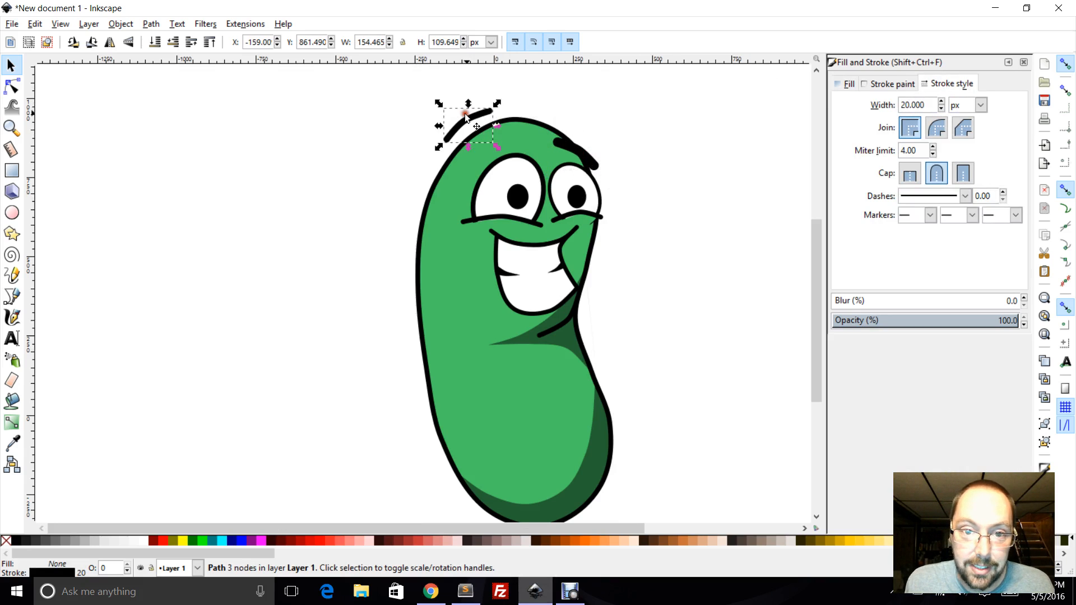
triple_click(924, 106)
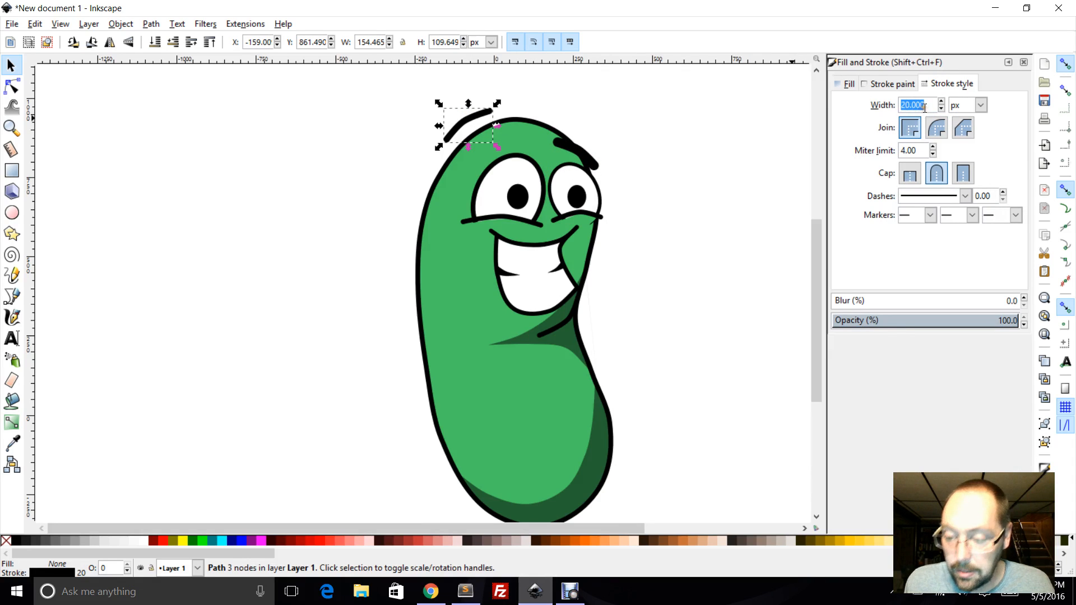
text(30.)
key(Return)
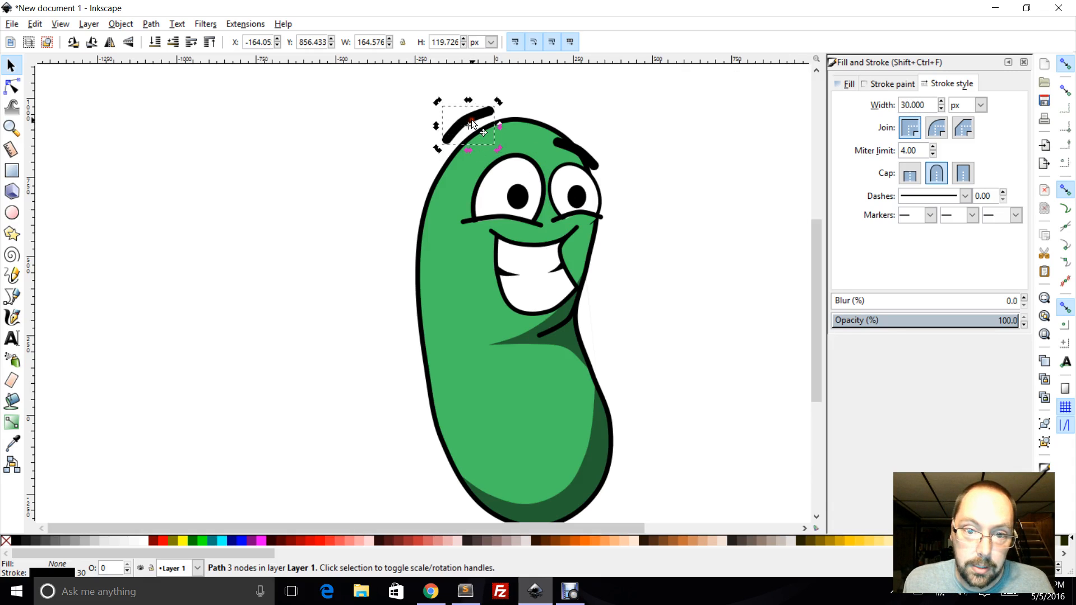
Shift the left eyebrow slightly right, extend its right end to about 207 px overall width, and adjust its middle node to reshape the arch
mouse_move(471, 120)
mouse_down()
mouse_move(517, 135)
mouse_move(488, 135)
mouse_move(483, 113)
mouse_up()
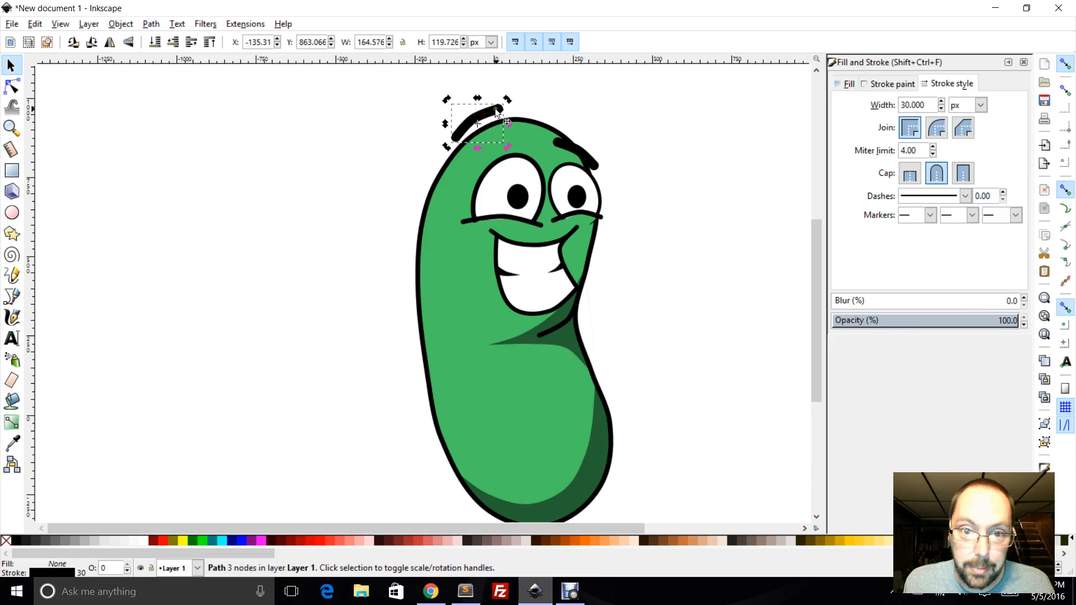
click(494, 109)
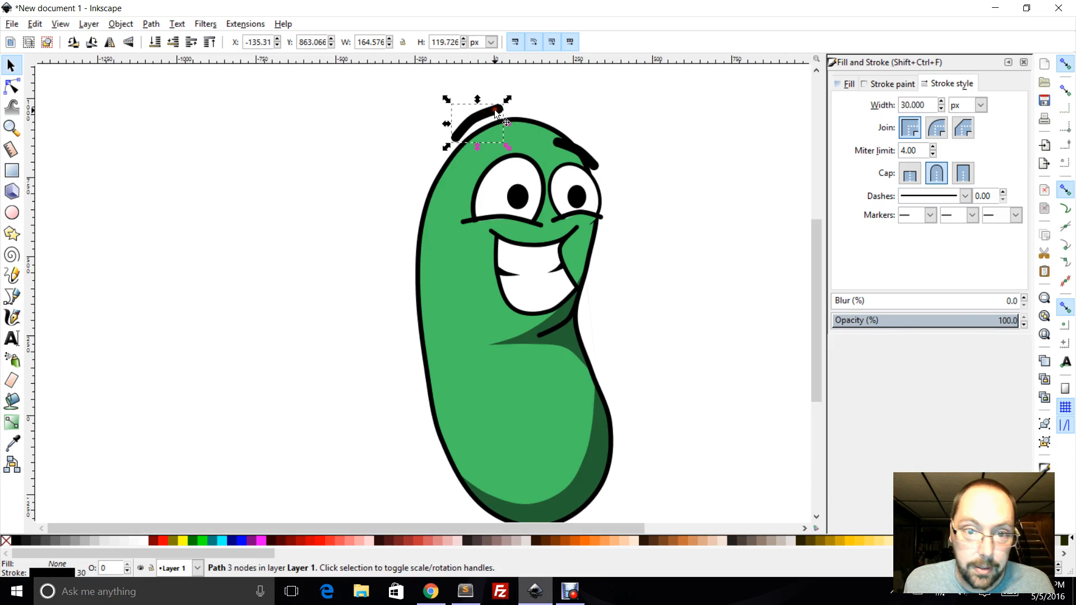
click(19, 89)
mouse_move(499, 109)
mouse_down()
mouse_move(513, 104)
mouse_move(479, 117)
mouse_up()
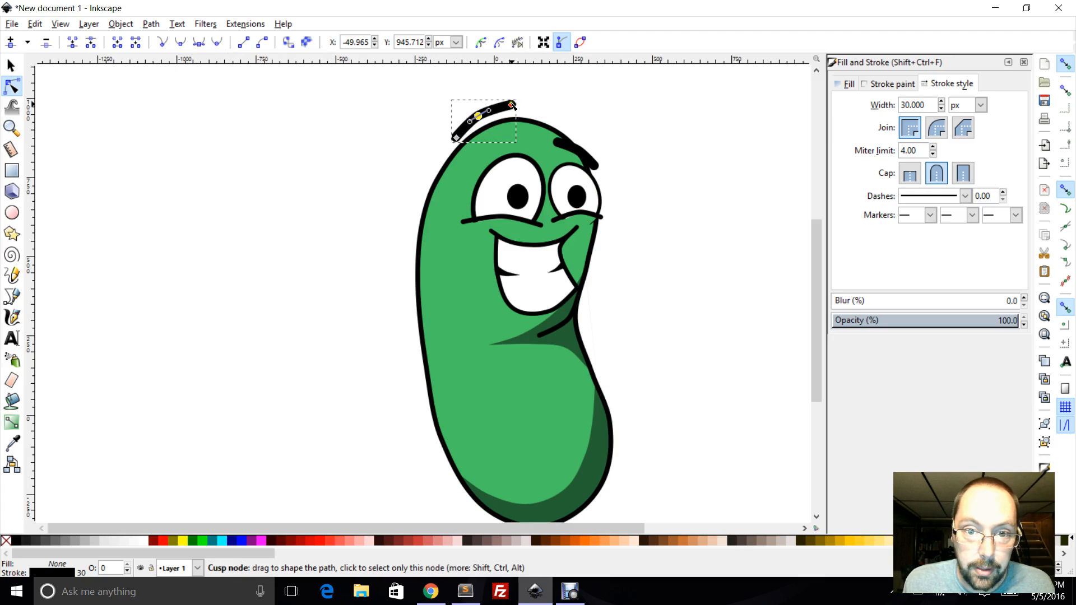
drag(513, 105, 476, 115)
click(394, 175)
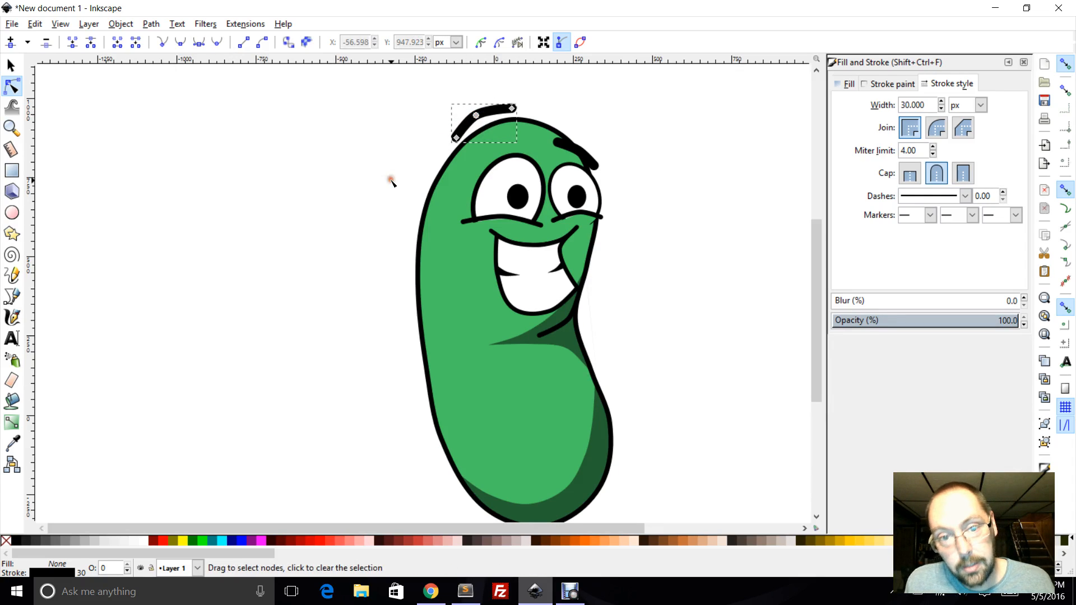
Move the left eyebrow down inside the head outline, just above the left eye, and deselect it
click(11, 65)
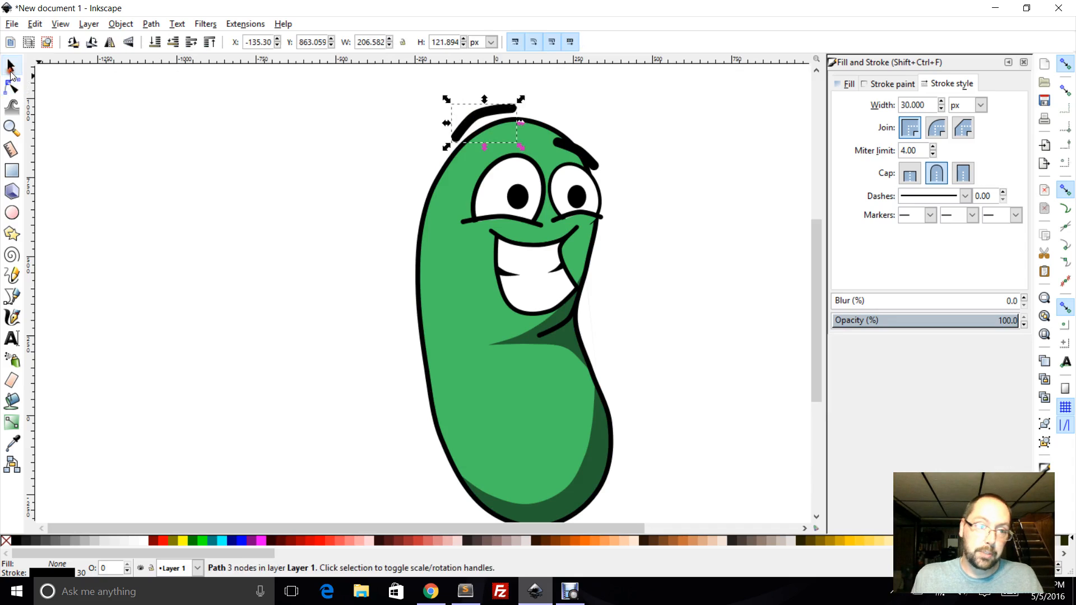
drag(486, 115, 498, 139)
click(367, 166)
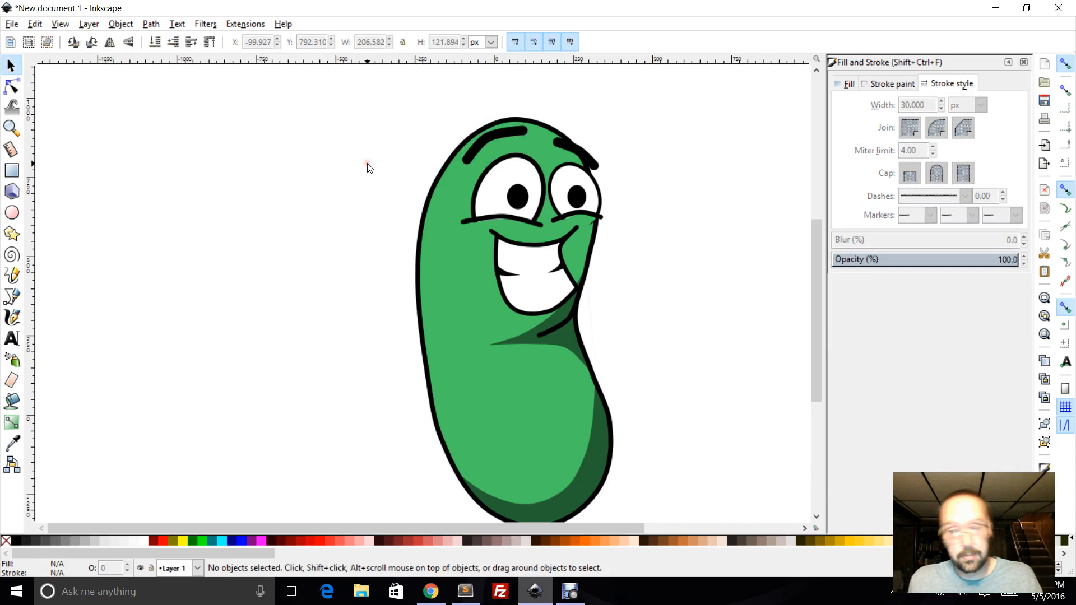
Recolour the bean's body fill to a yellower green by setting its red value to 155 (9bc664ff)
scroll(334, 188, down, 1)
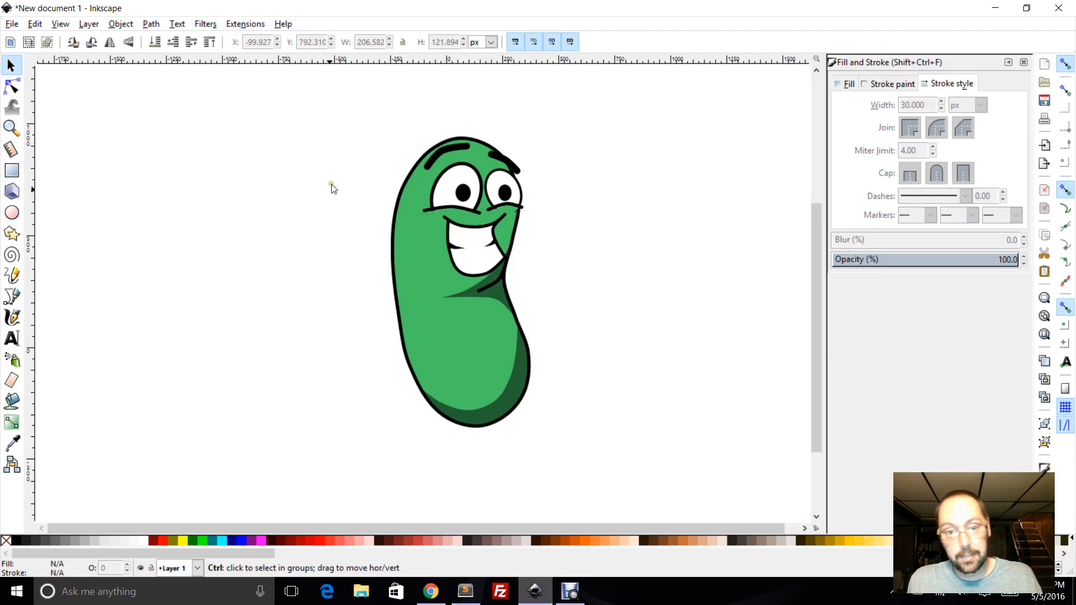
click(462, 337)
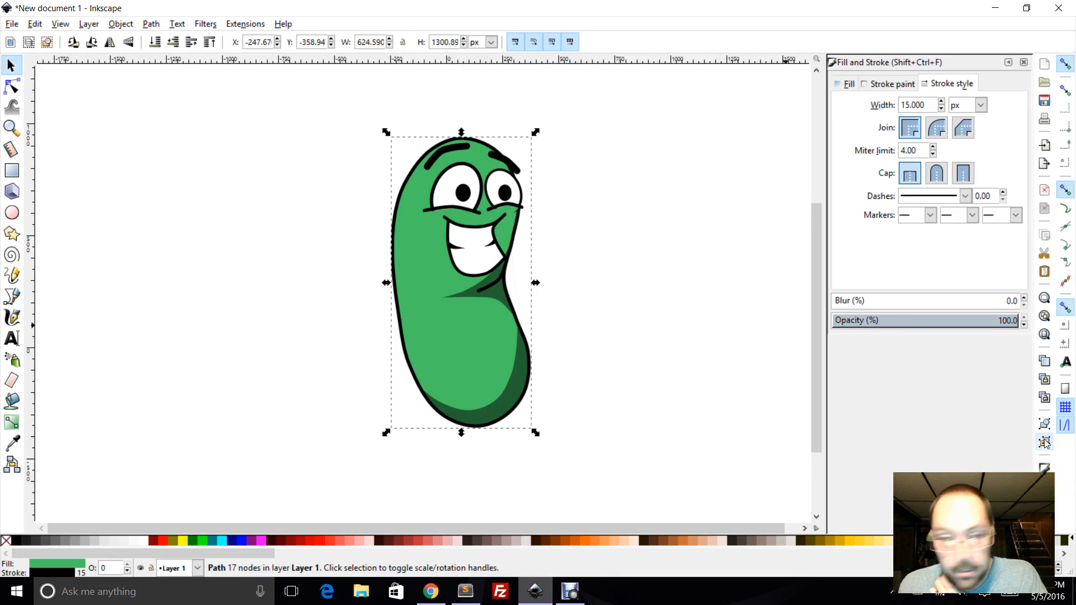
click(849, 84)
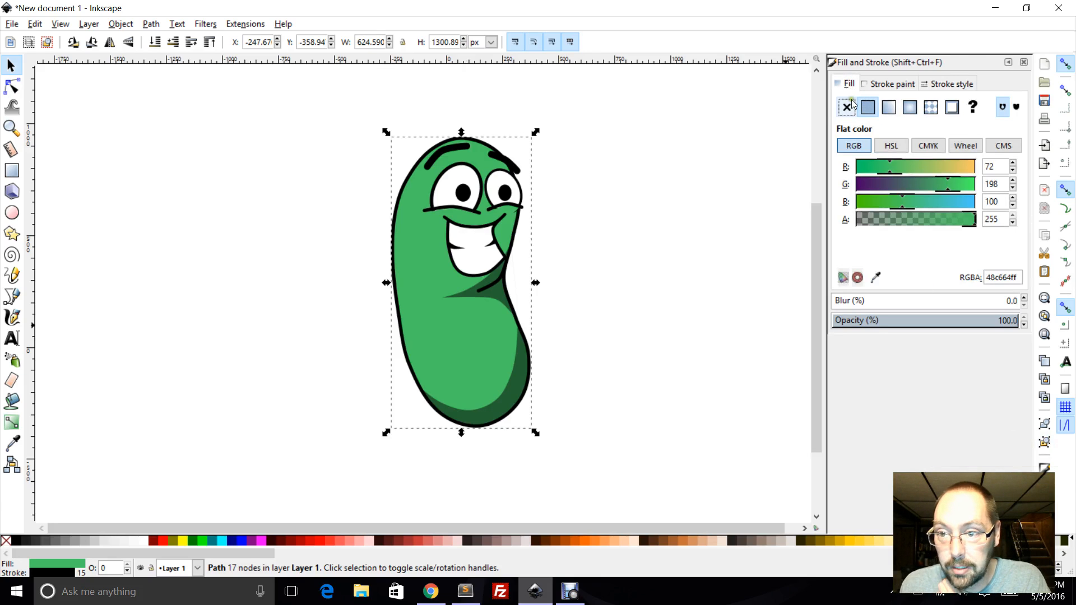
click(926, 167)
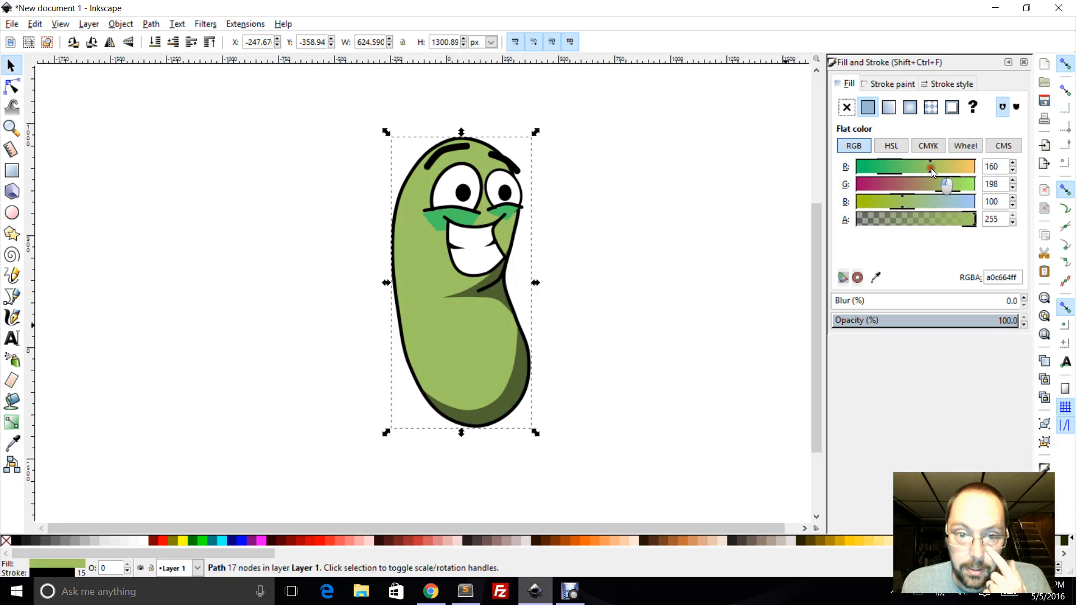
click(929, 168)
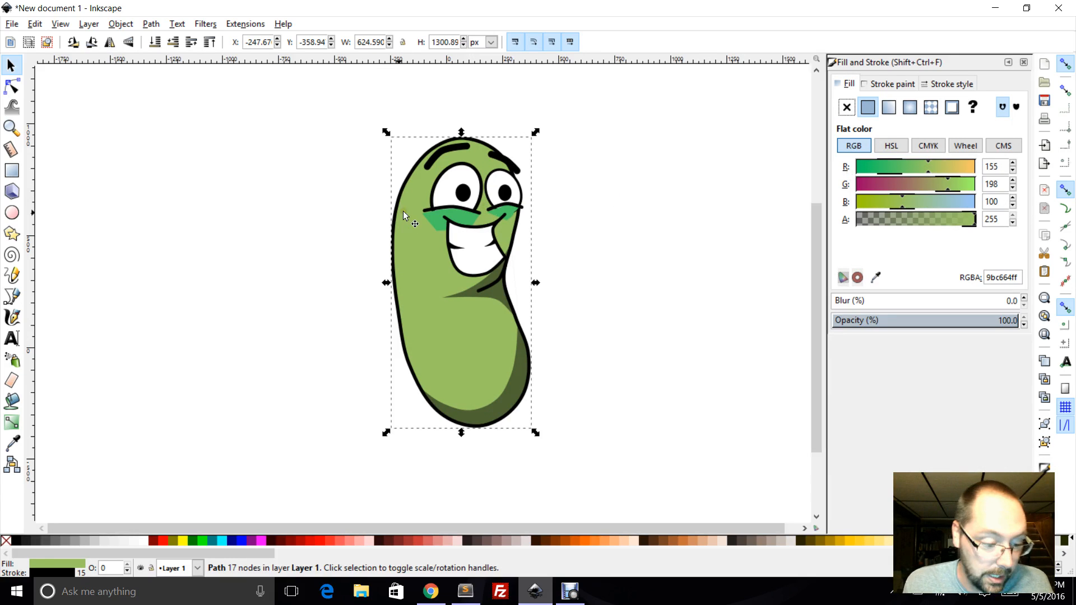
Nudge the two green patches beneath the eyes slightly upward so they sit closer under the lower eyelid lines
shift+click(436, 215)
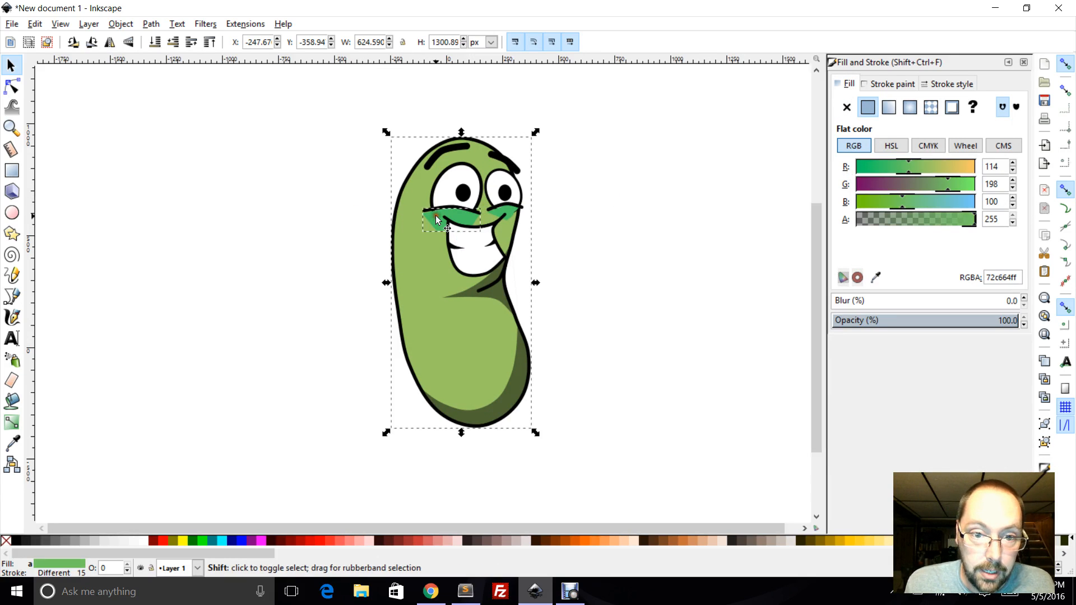
shift+click(510, 212)
click(508, 209)
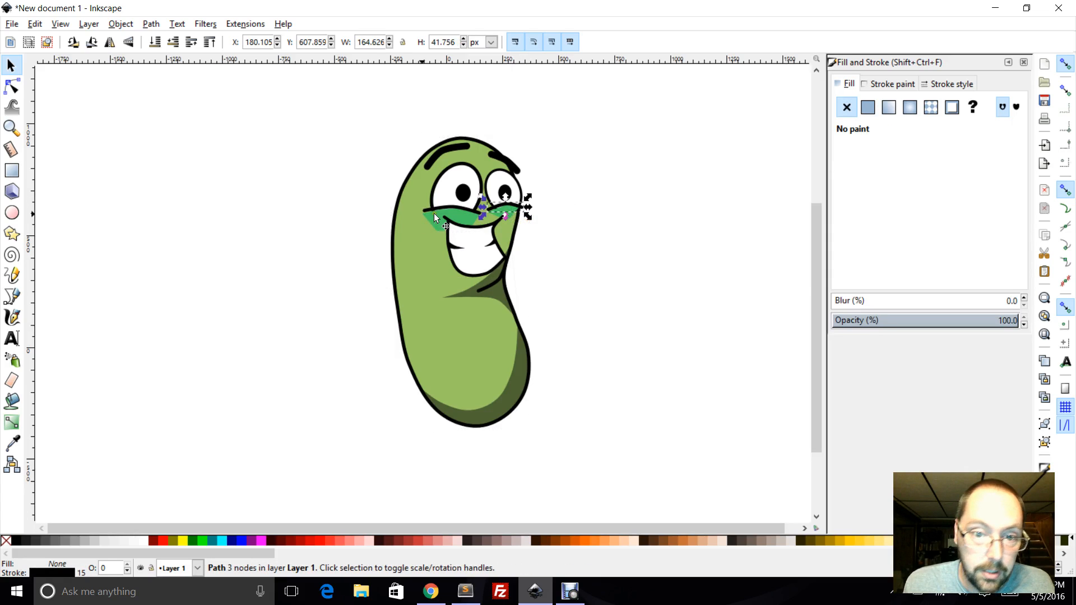
click(11, 128)
drag(357, 158, 582, 274)
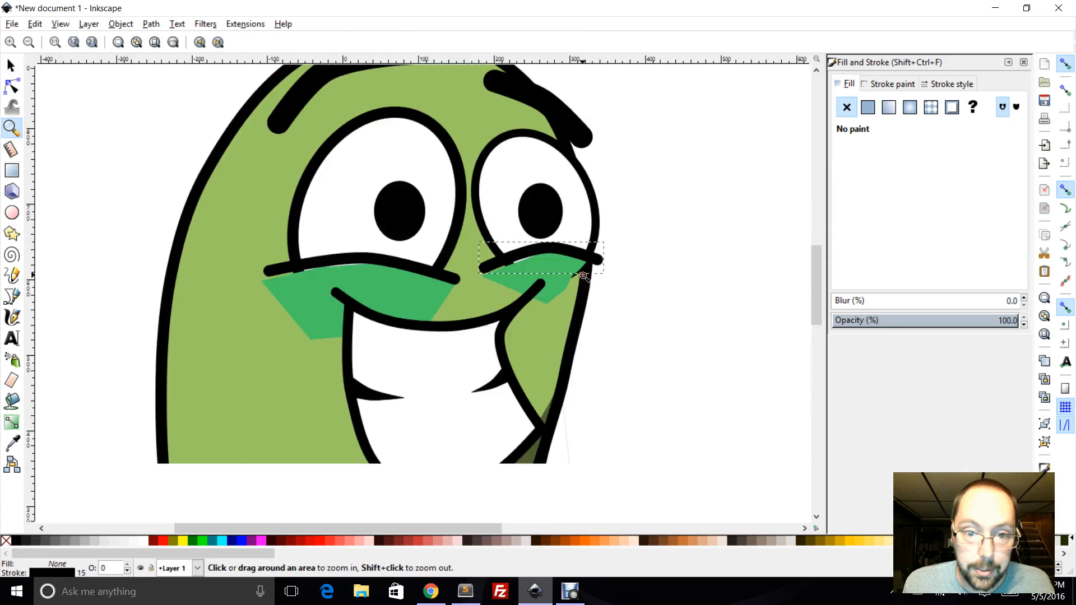
click(11, 65)
click(122, 160)
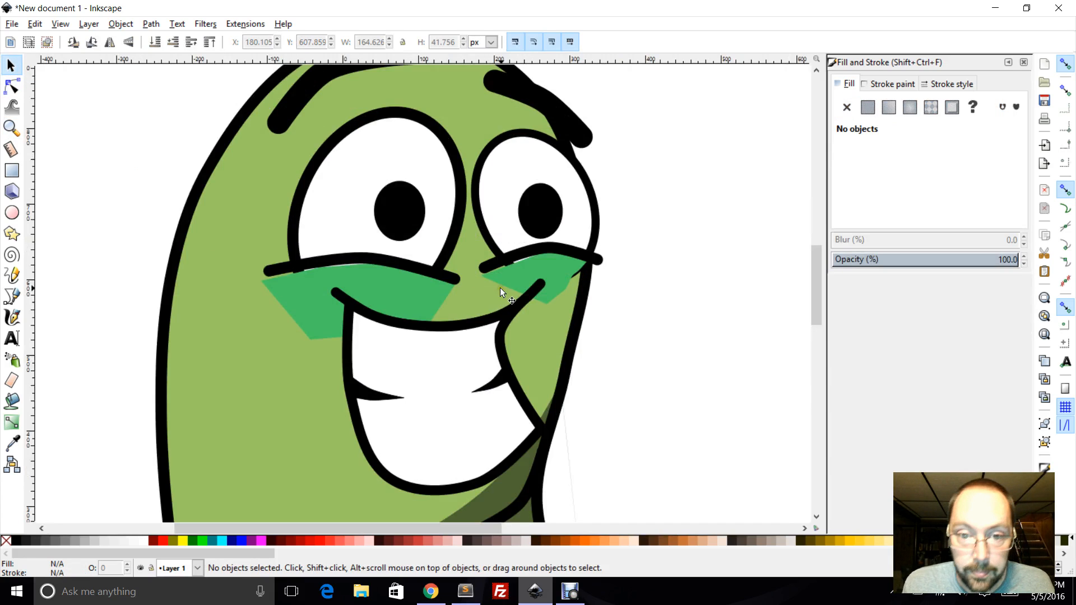
click(514, 275)
drag(516, 273, 518, 267)
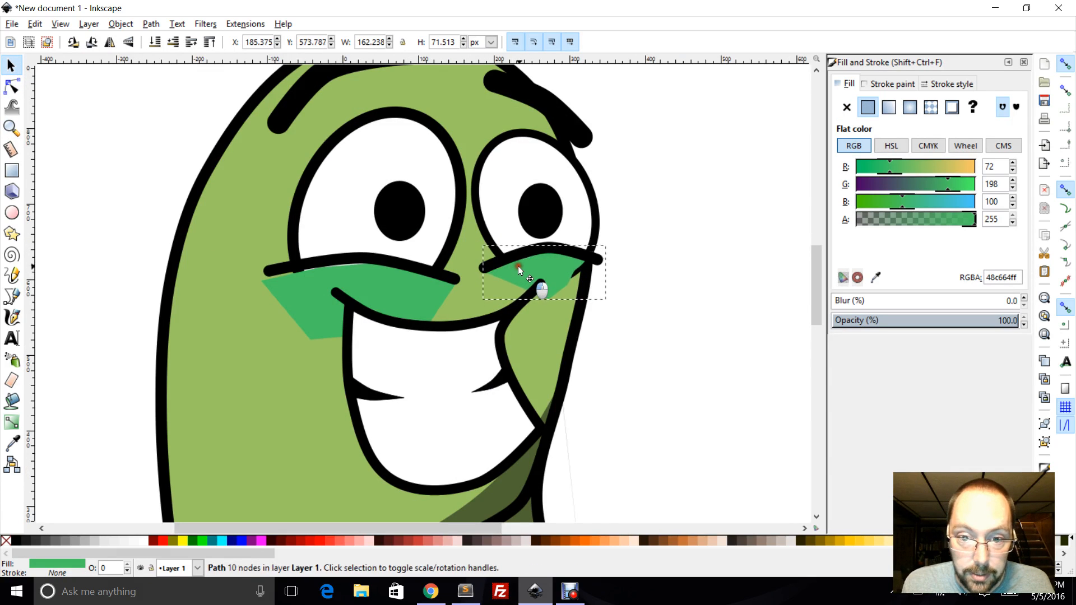
click(361, 277)
click(370, 280)
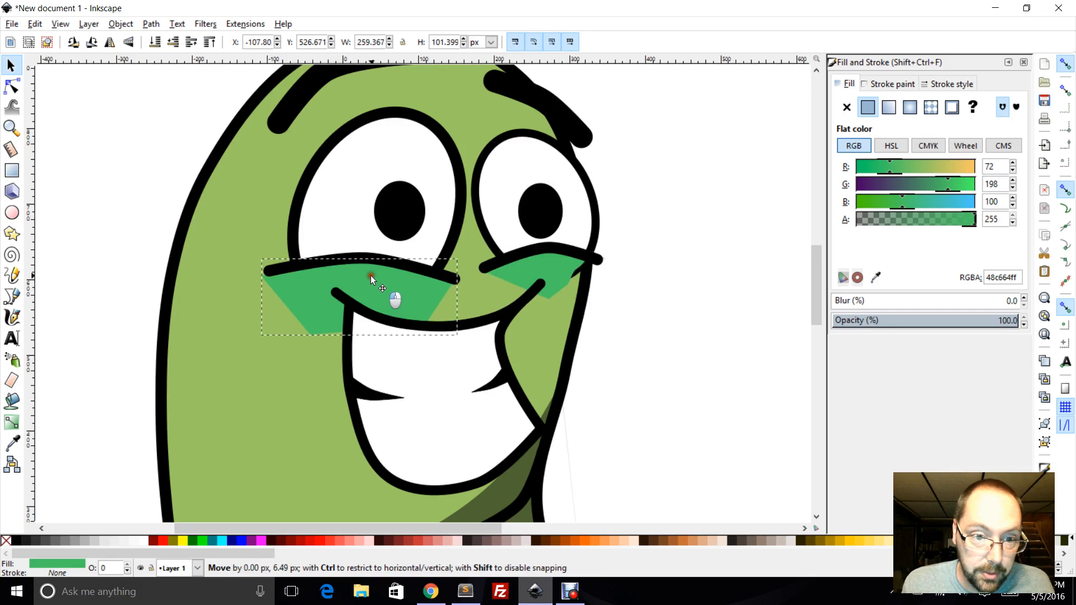
Try to recolour both under-eye patches together with the body by grouping the three shapes and applying one flat fill
shift+click(509, 272)
click(510, 274)
shift+click(396, 302)
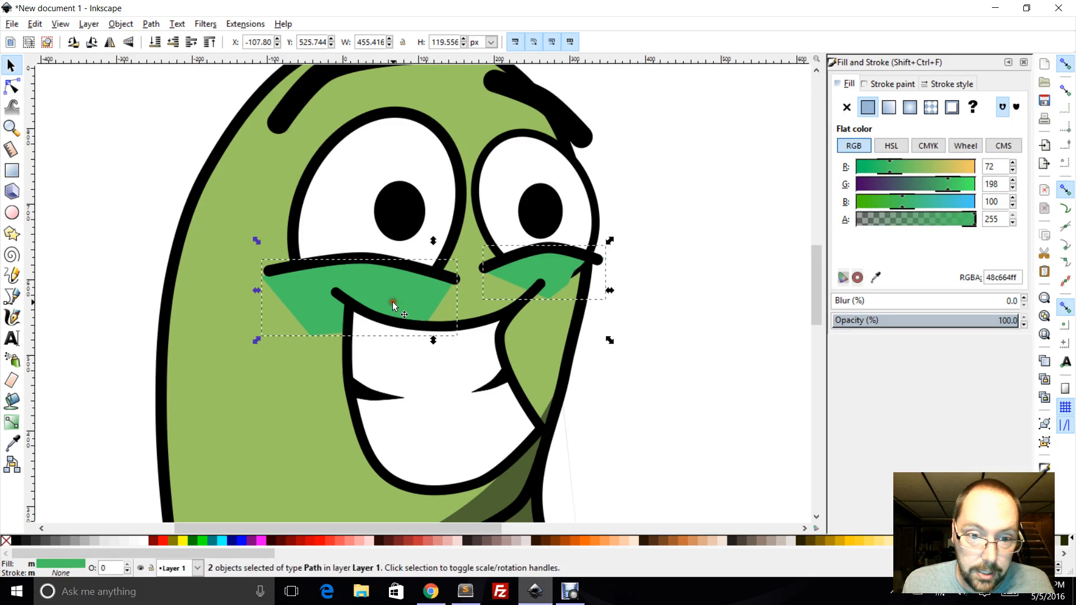
shift+click(225, 294)
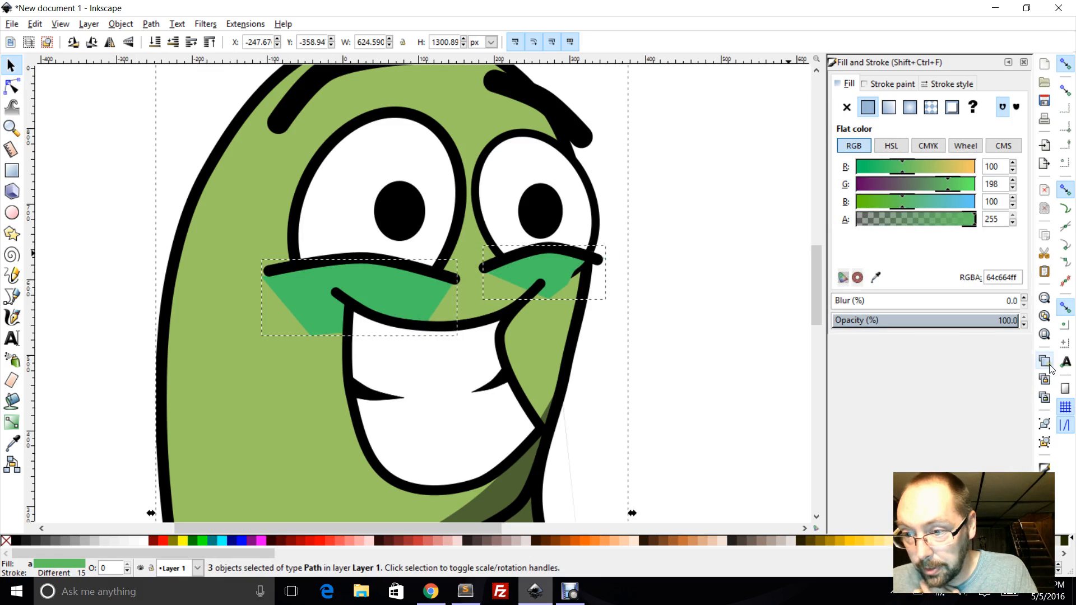
click(1045, 423)
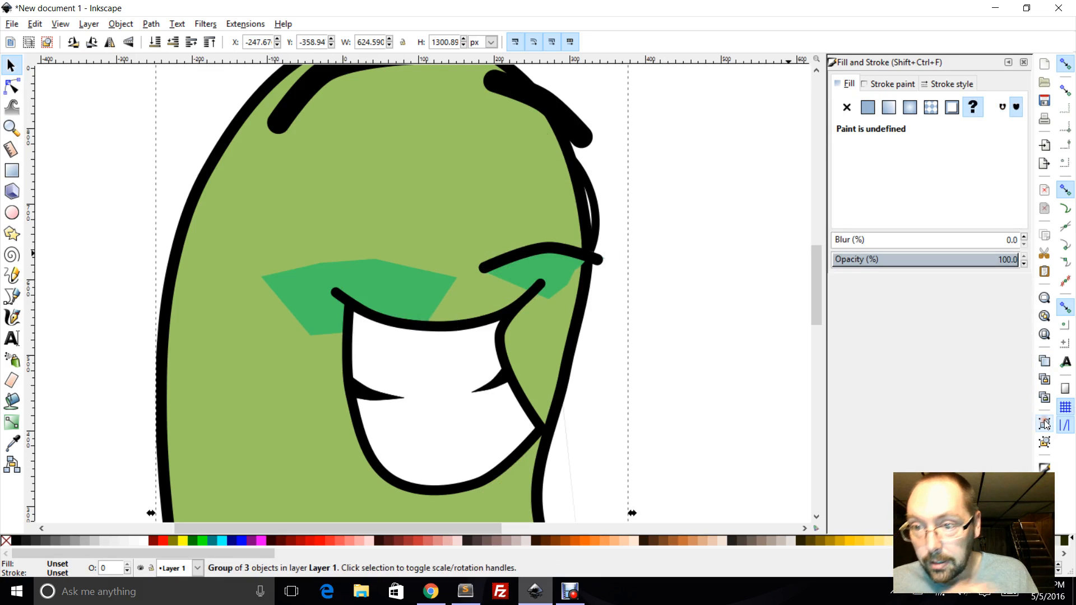
click(868, 107)
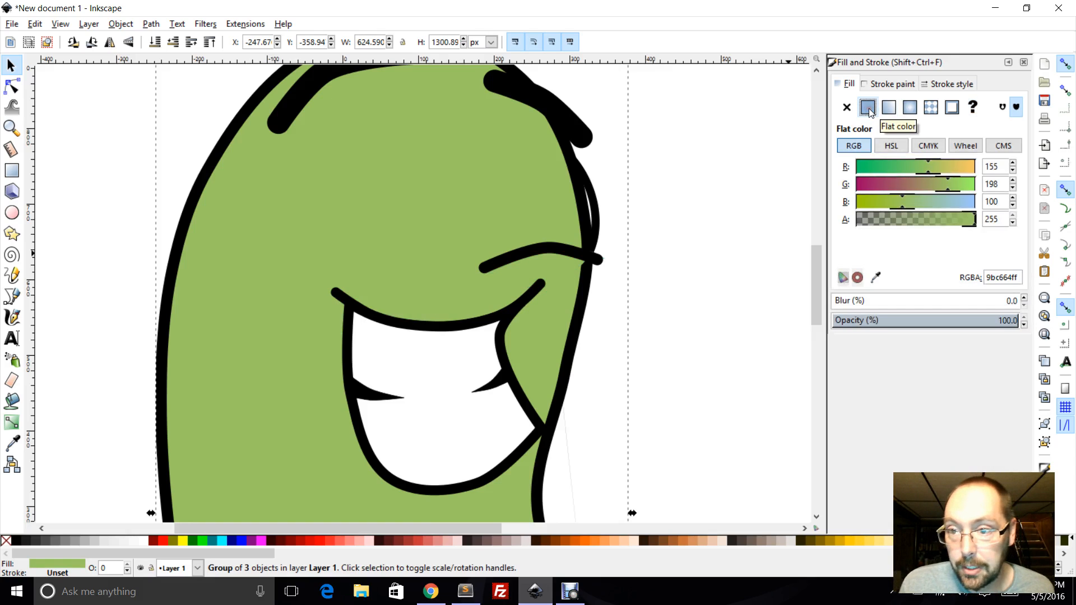
click(882, 185)
drag(882, 186, 932, 186)
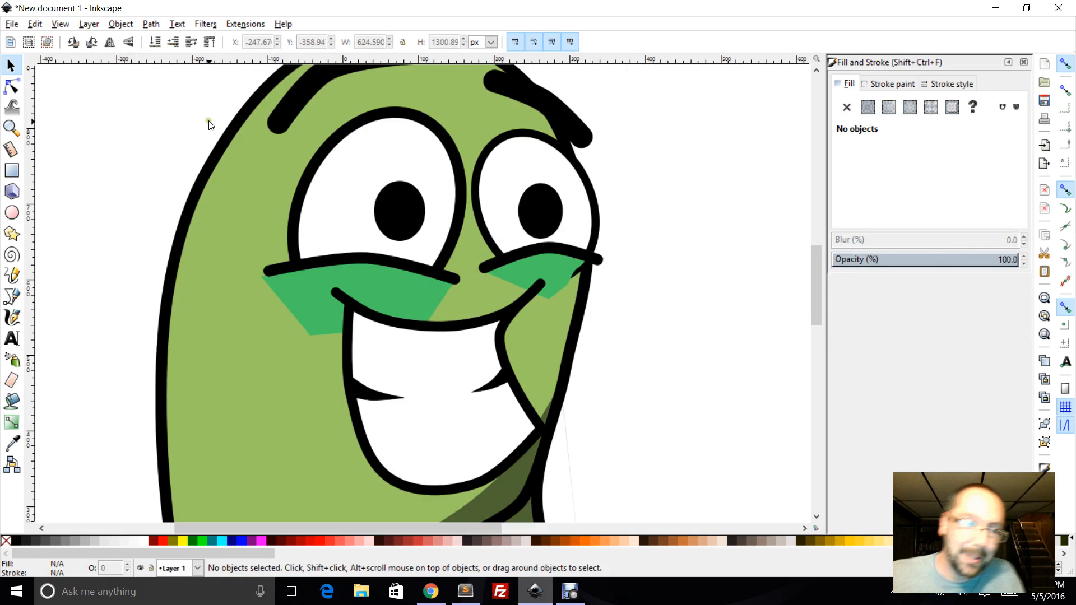
Recolour the bean's body fill to a pinkish purple with red 180, green 95 and blue 167 (b45fa7ff)
click(255, 197)
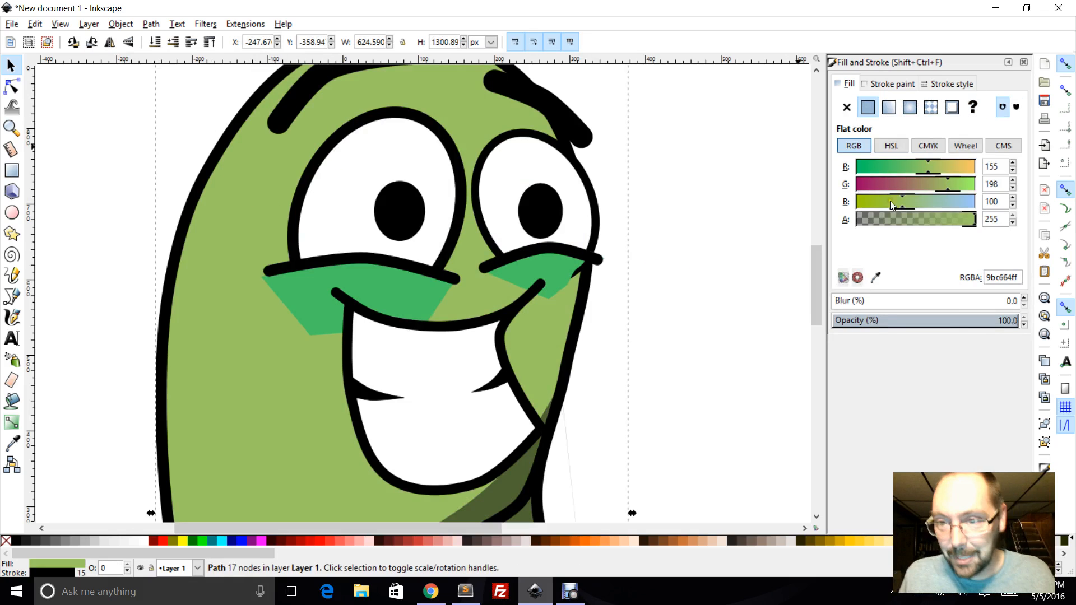
ctrl+scroll(624, 260, down, 2)
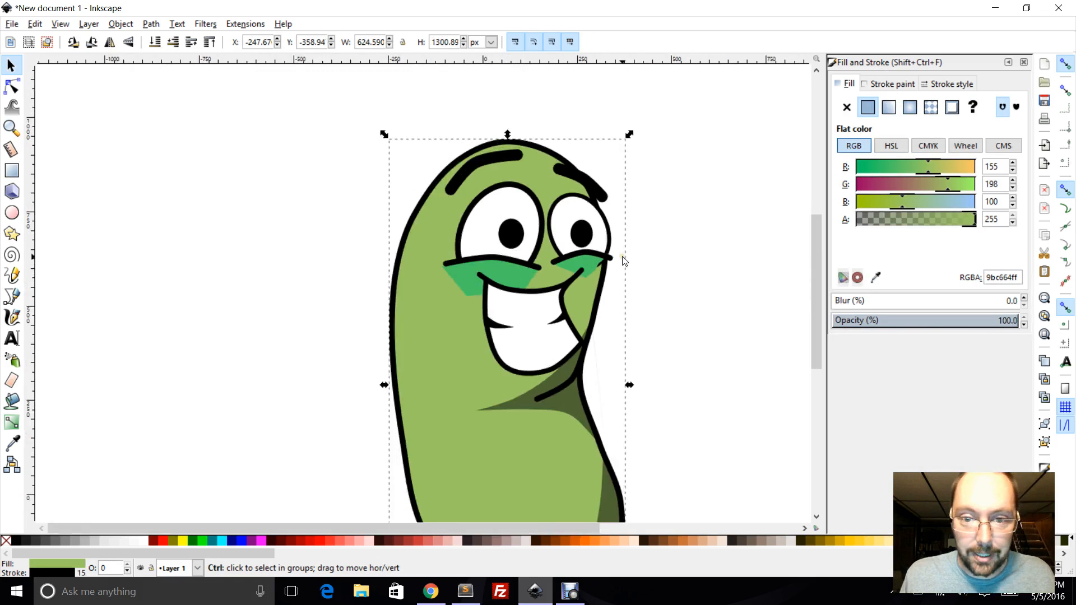
scroll(685, 259, down, 3)
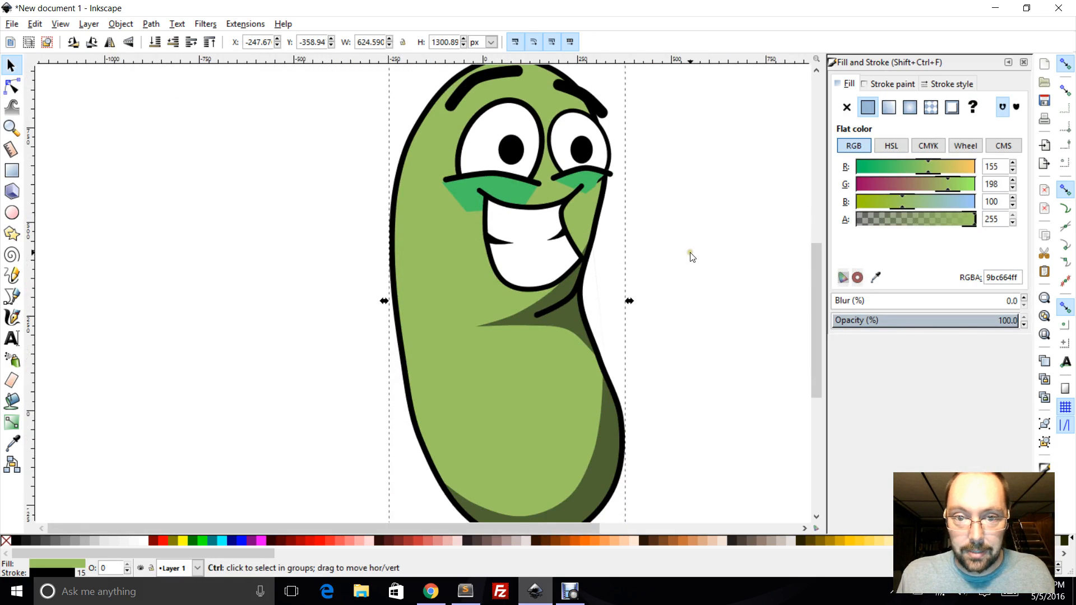
click(909, 184)
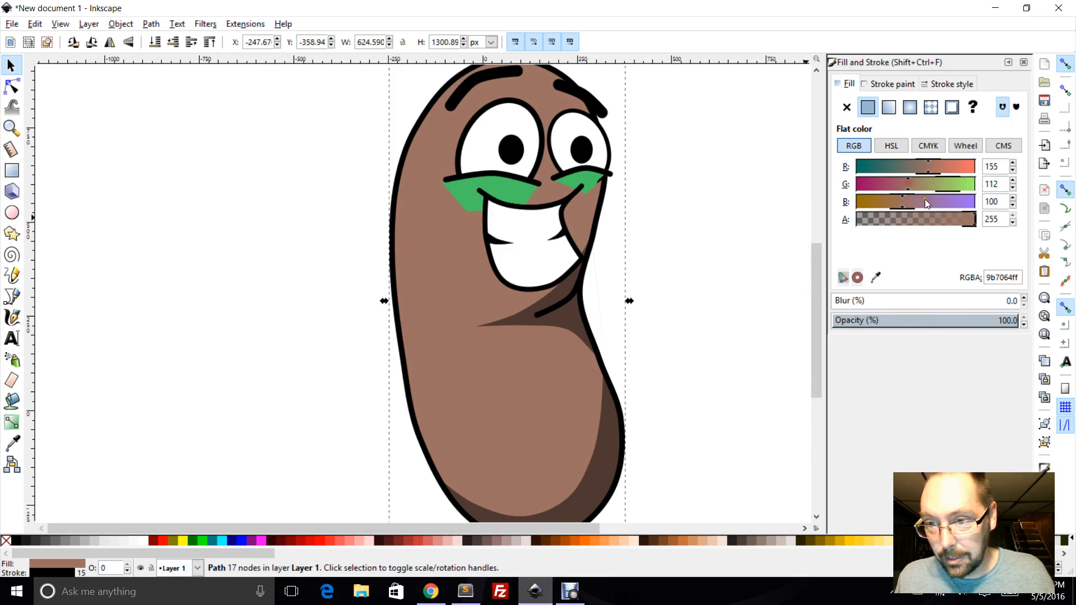
click(944, 200)
drag(952, 205, 934, 202)
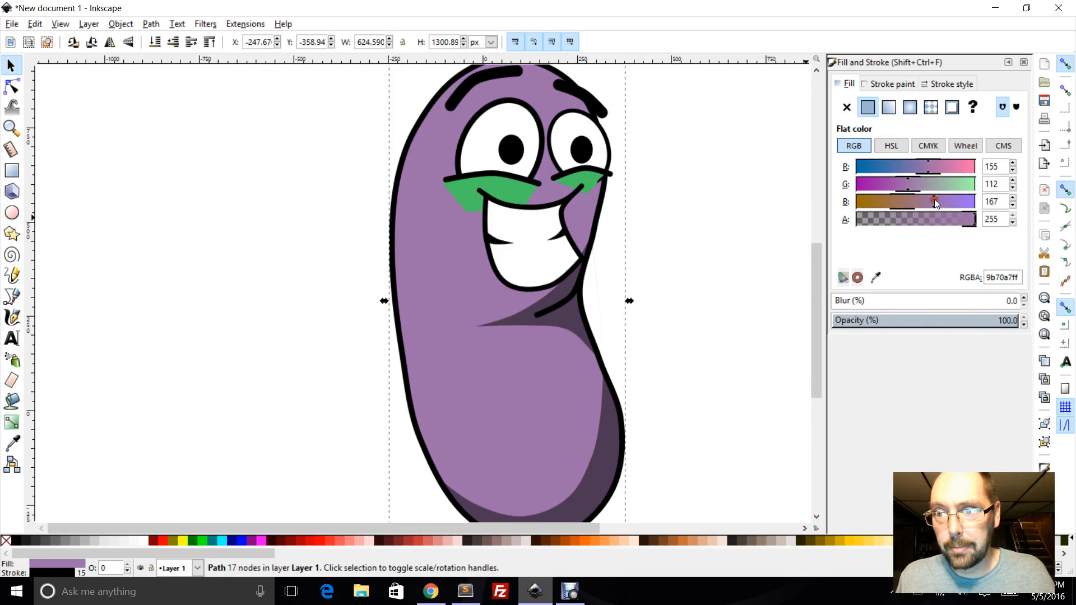
click(953, 184)
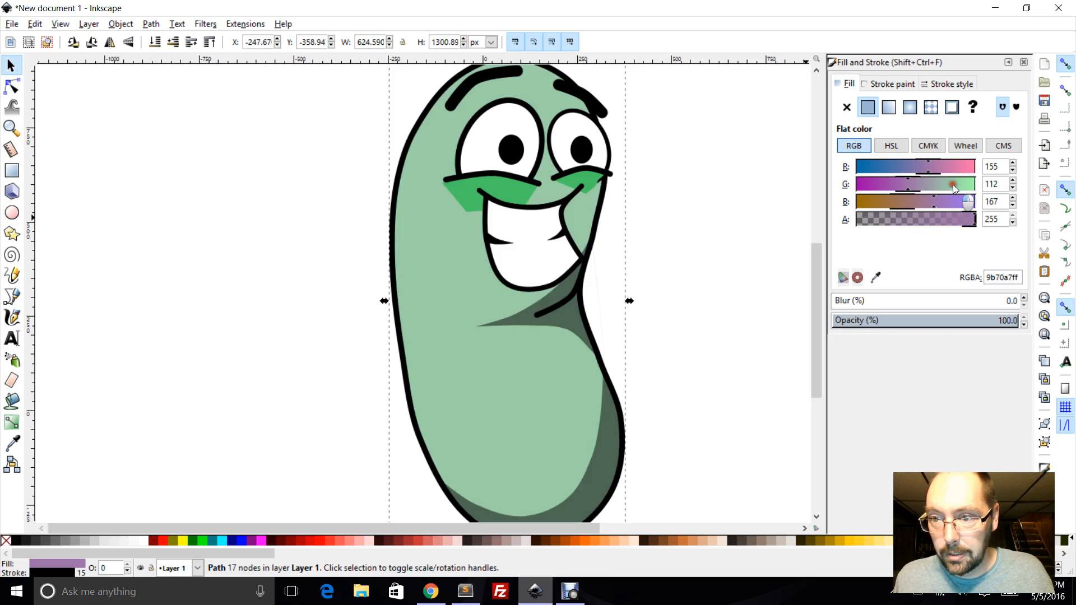
click(882, 167)
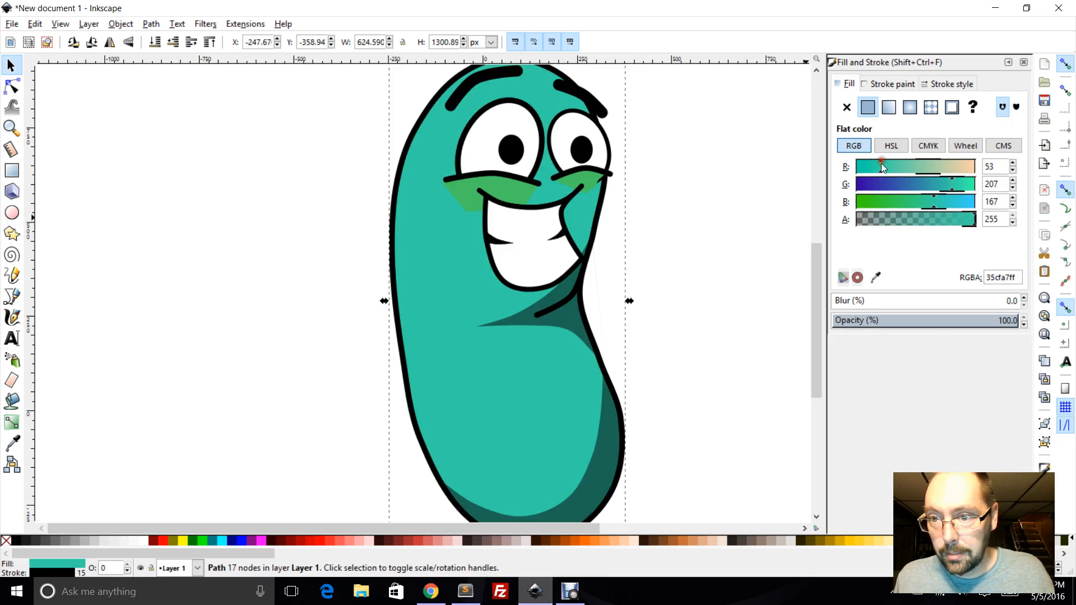
click(940, 167)
click(901, 185)
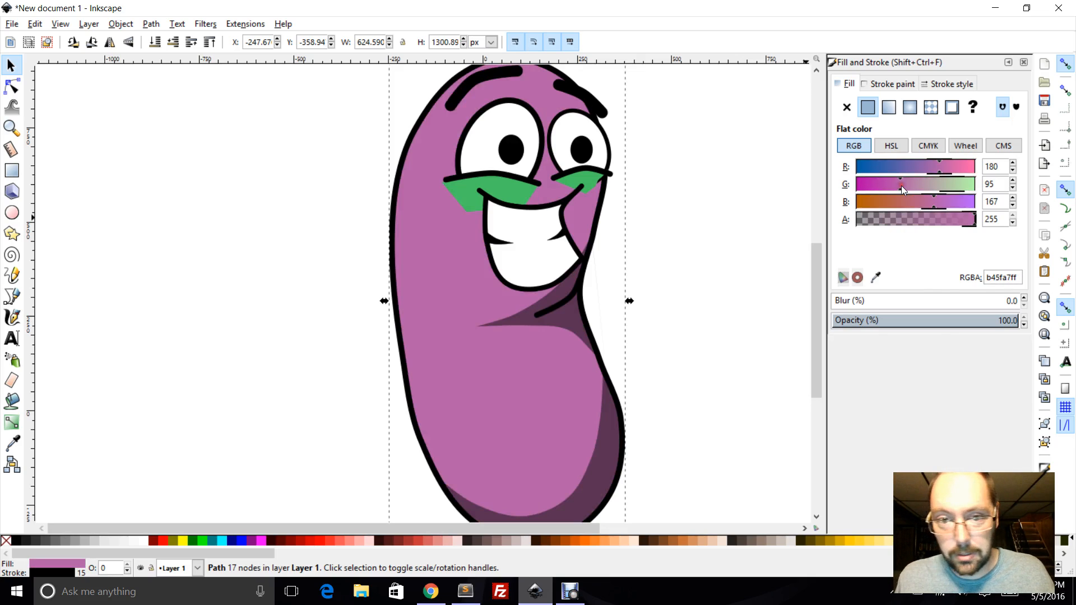
Match both green under-eye patches to the purple body by sampling its fill colour, and deselect them
scroll(684, 201, down, 1)
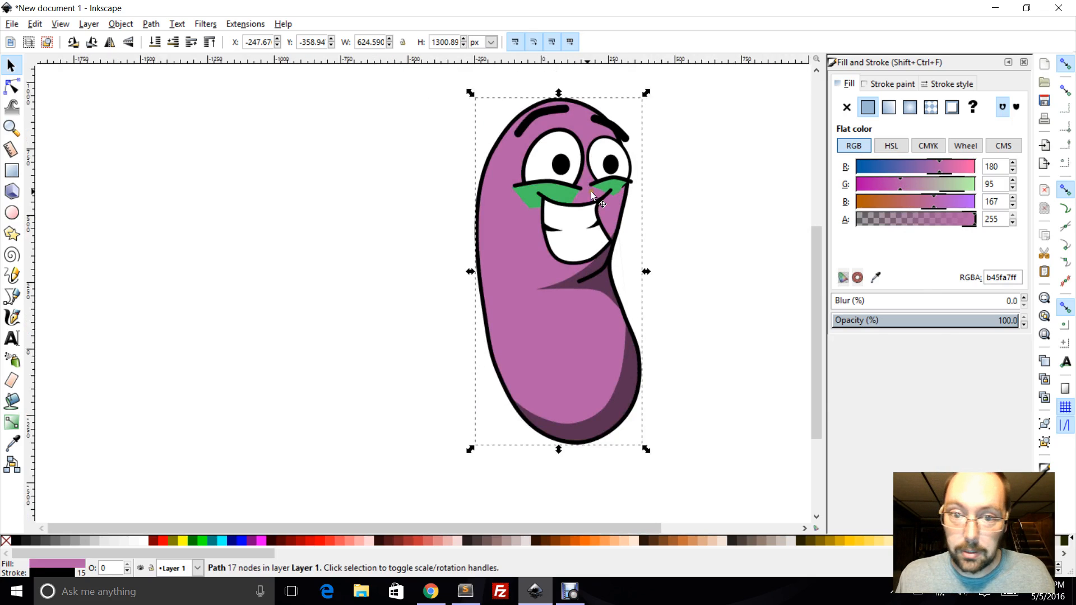
click(568, 192)
click(529, 196)
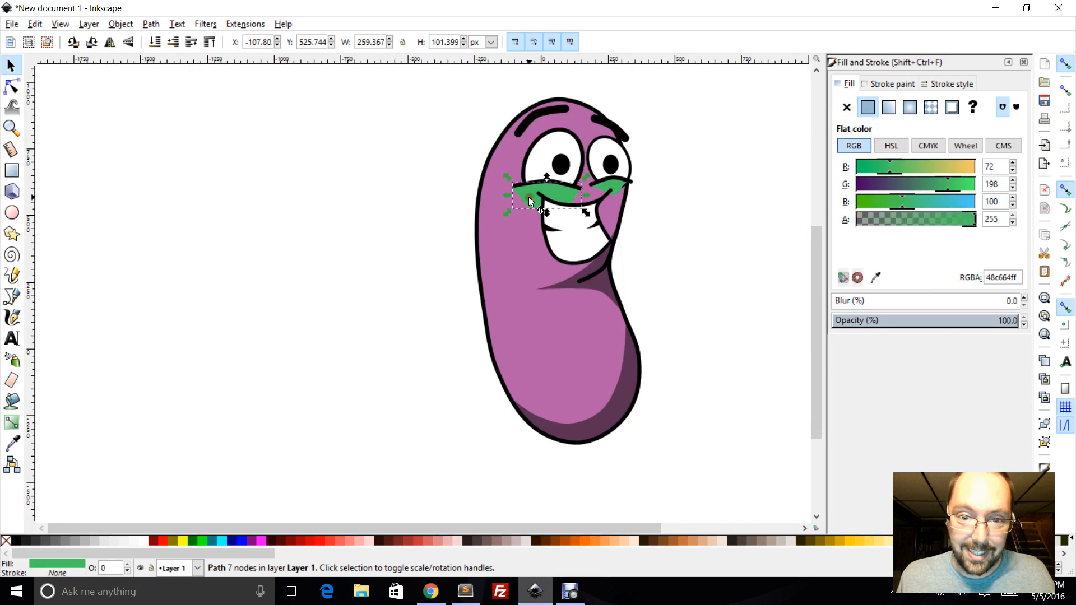
shift+click(616, 191)
click(617, 189)
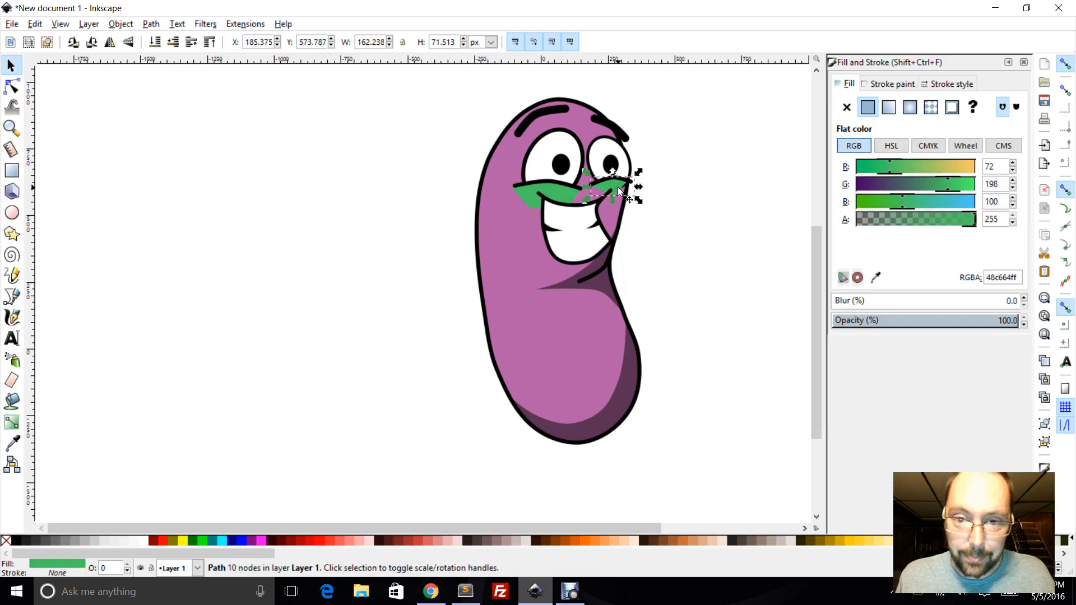
shift+click(523, 197)
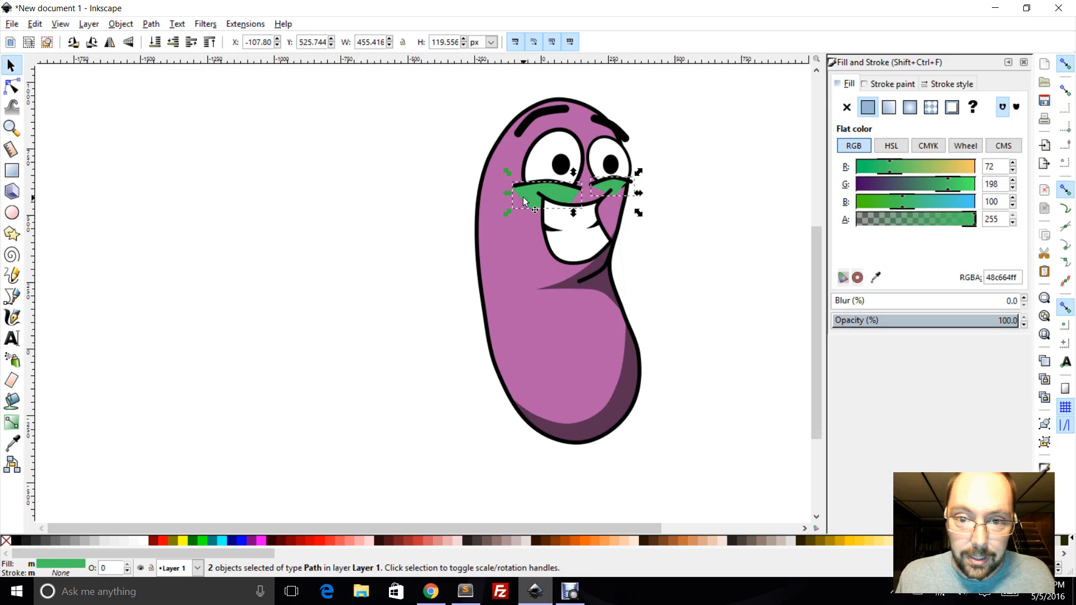
click(876, 276)
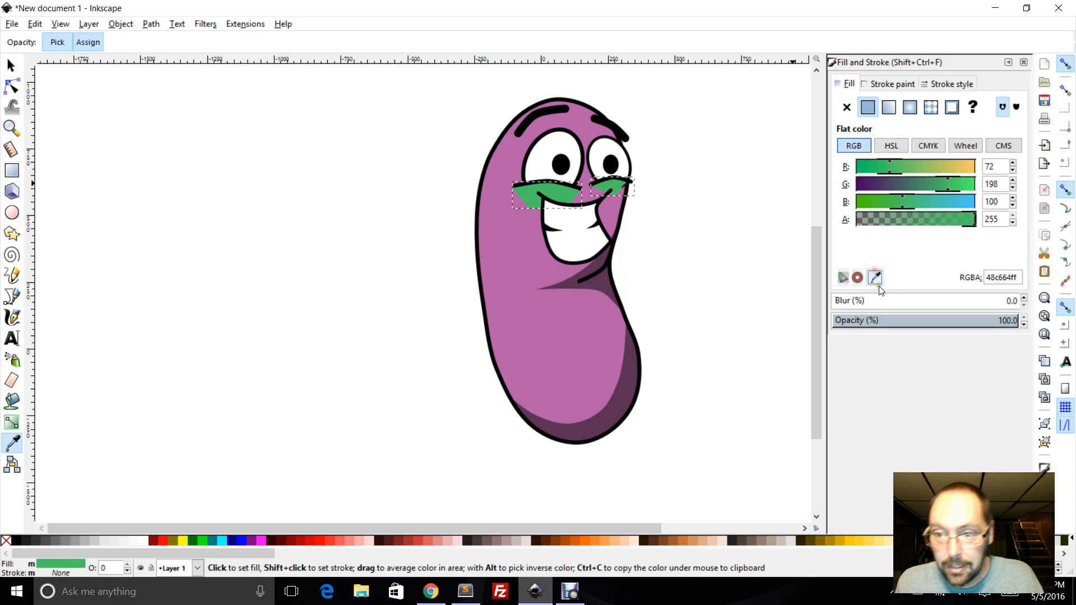
click(572, 337)
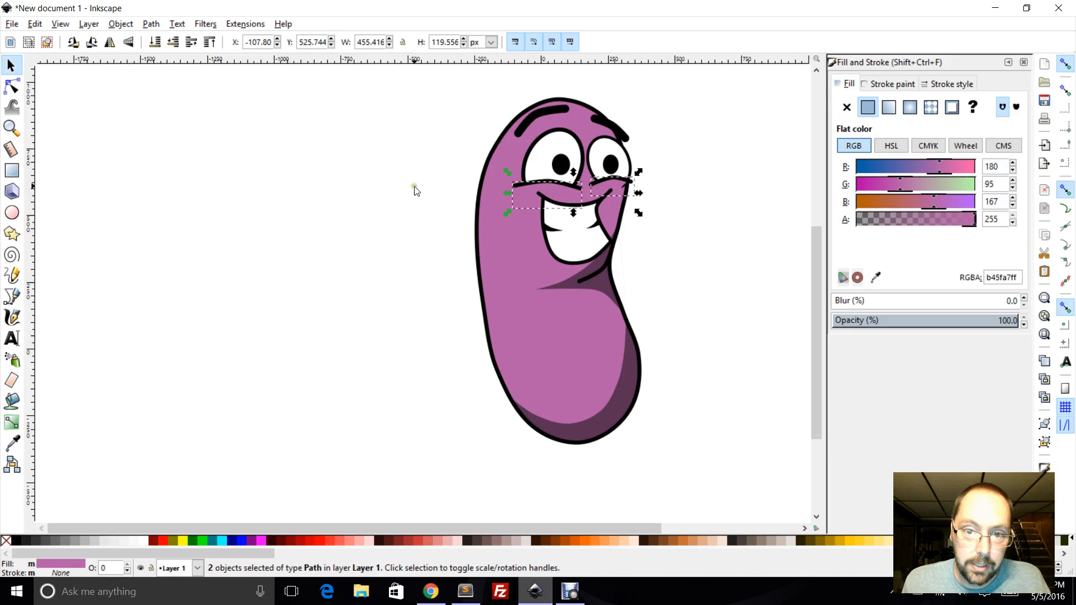
click(11, 128)
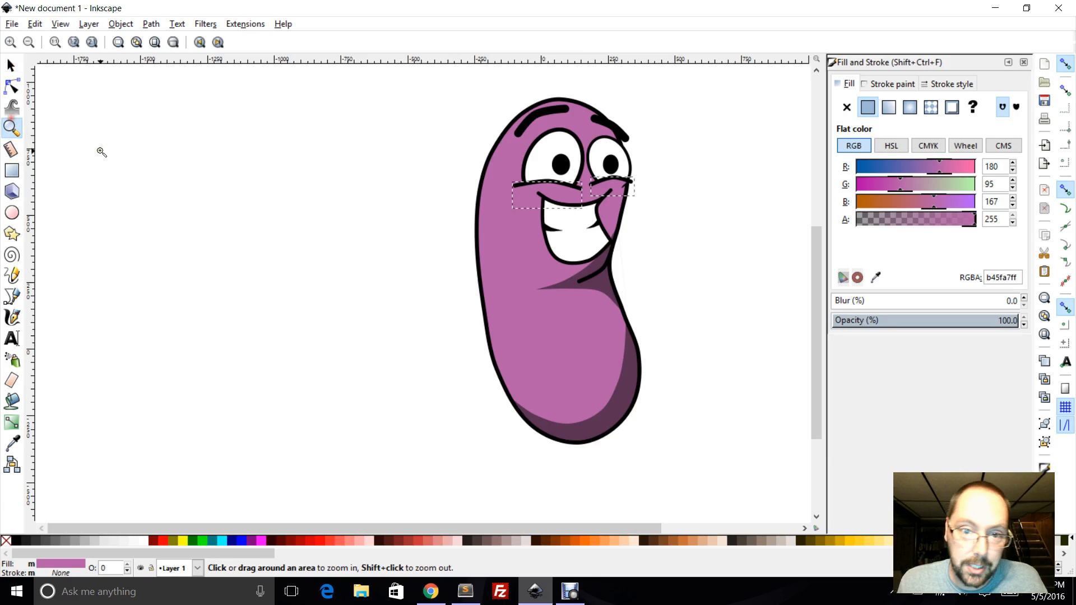
scroll(228, 249, right, 1)
shift+click(227, 249)
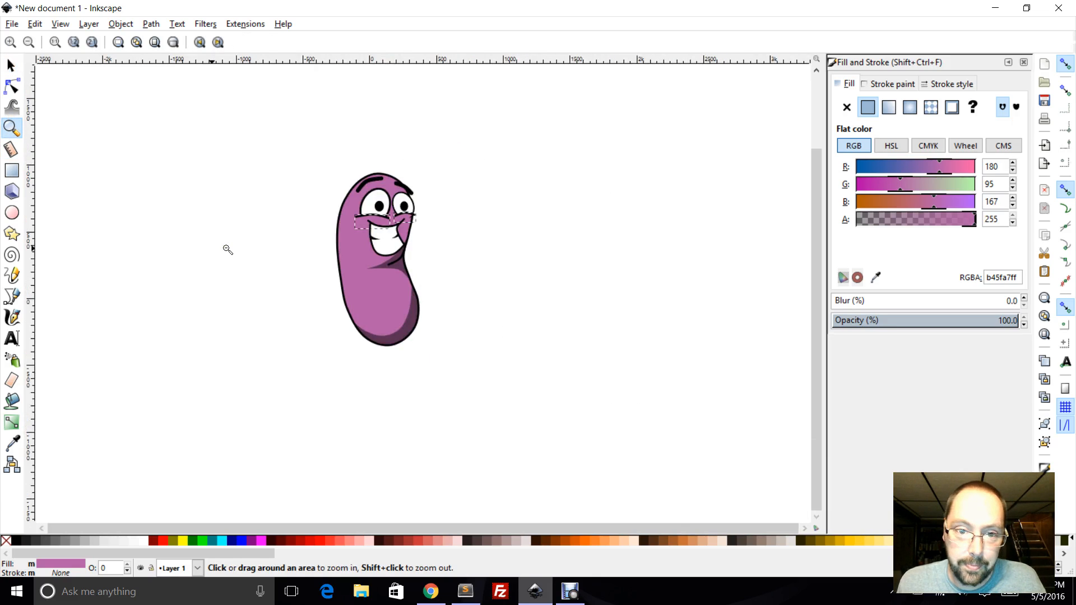
click(11, 66)
click(133, 154)
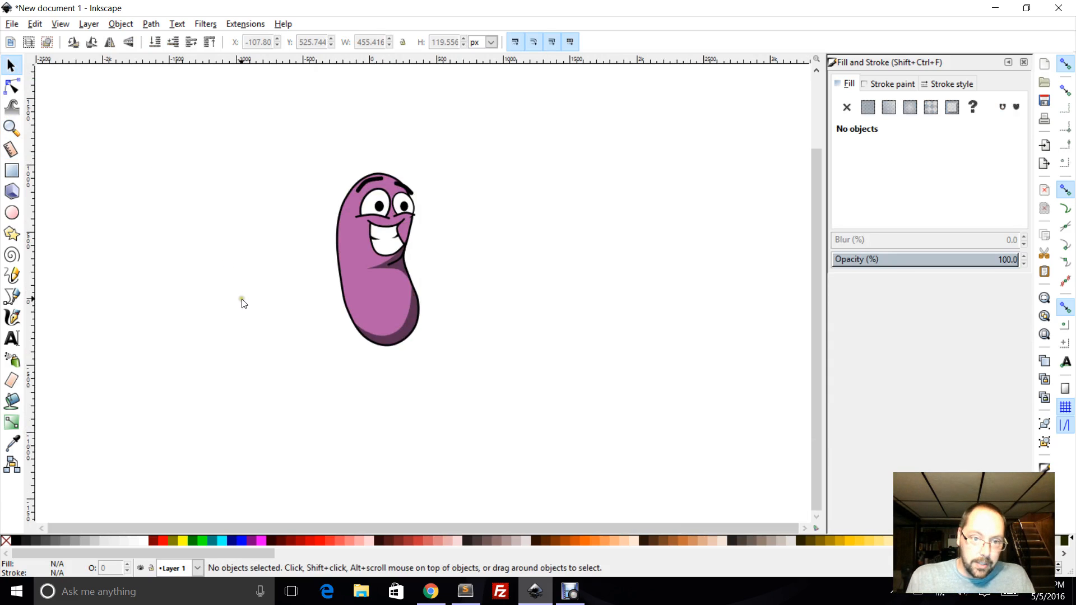
Move the node midway down the body's left outline slightly outward to about X -224 px, and deselect the body
click(338, 261)
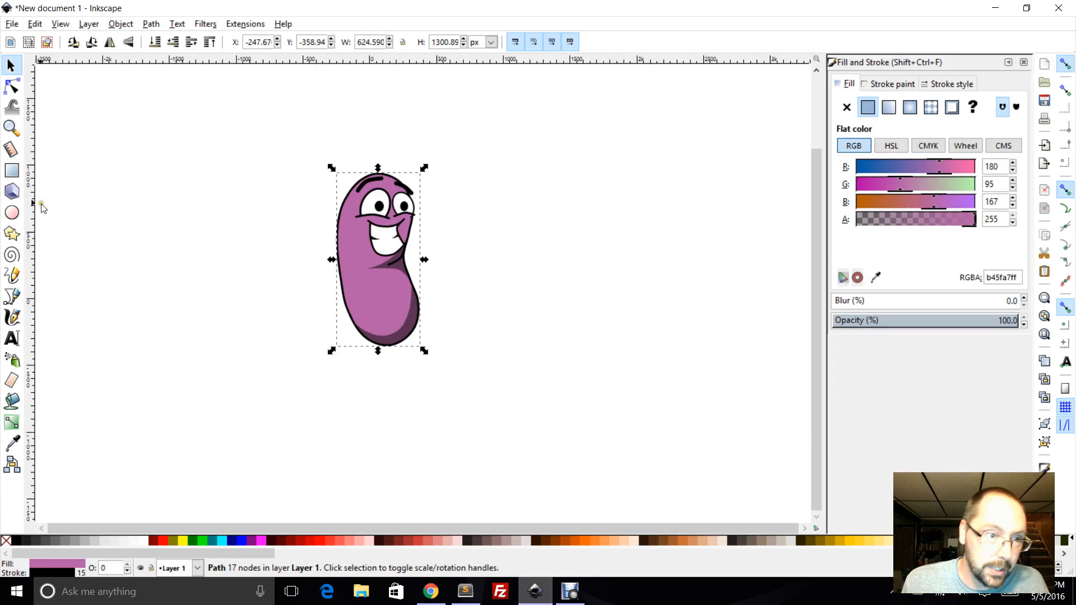
click(14, 137)
drag(297, 213, 462, 344)
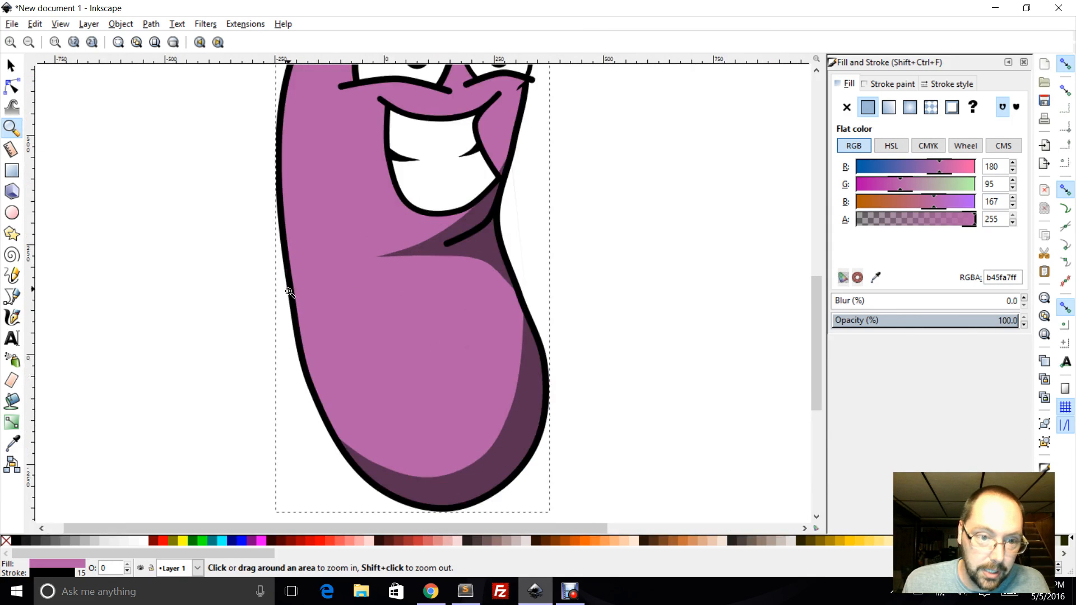
click(11, 86)
click(291, 293)
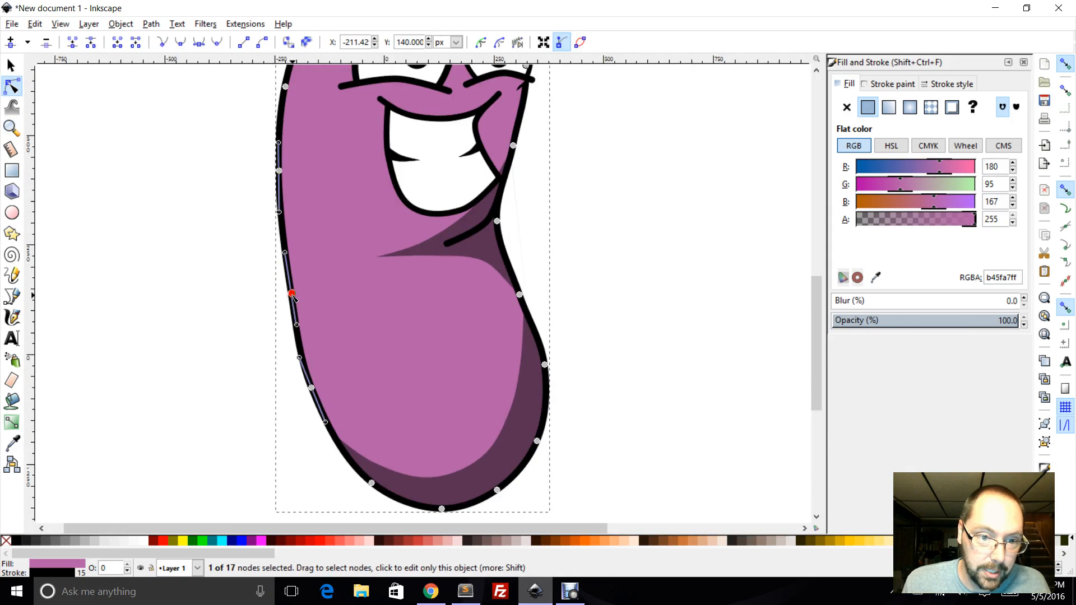
drag(291, 296, 286, 296)
scroll(187, 259, down, 4)
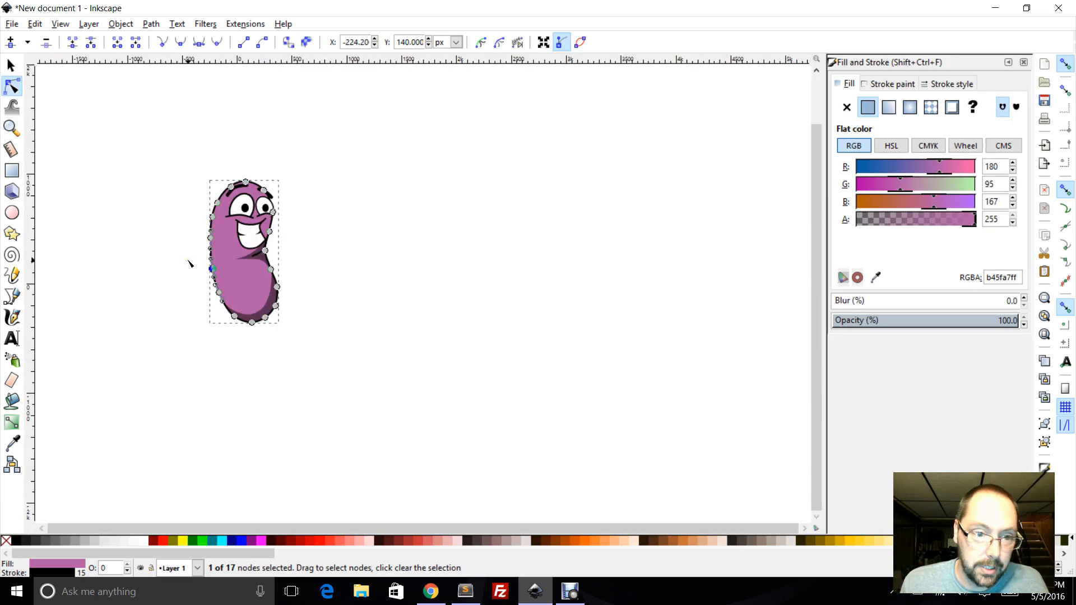
click(10, 65)
click(144, 112)
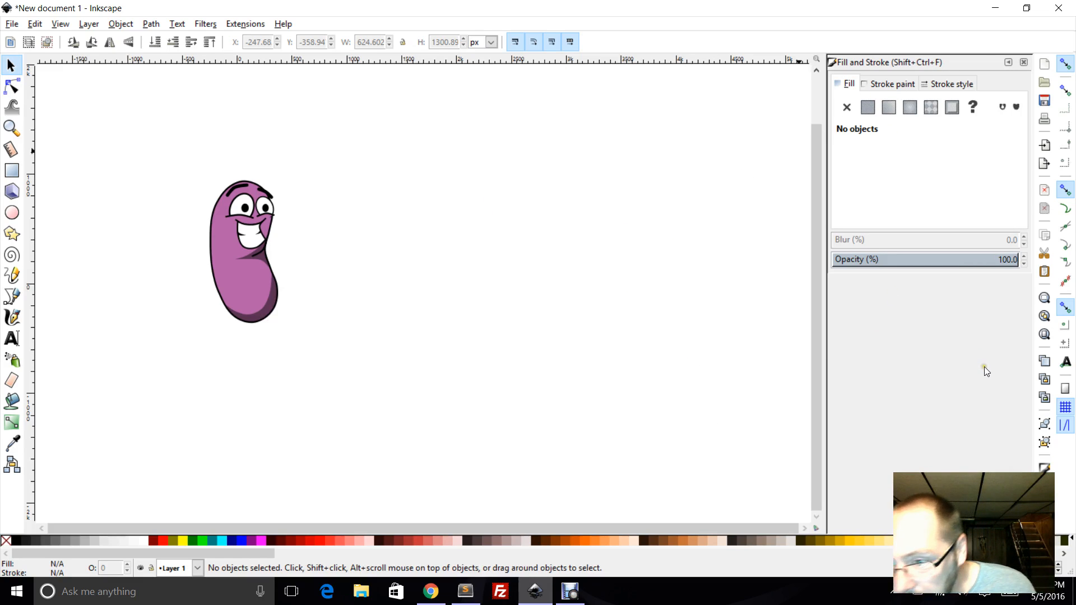
Export the whole drawing at 625 x 1301 pixels and 90 dpi as a PNG named sausage on the Desktop
click(1044, 163)
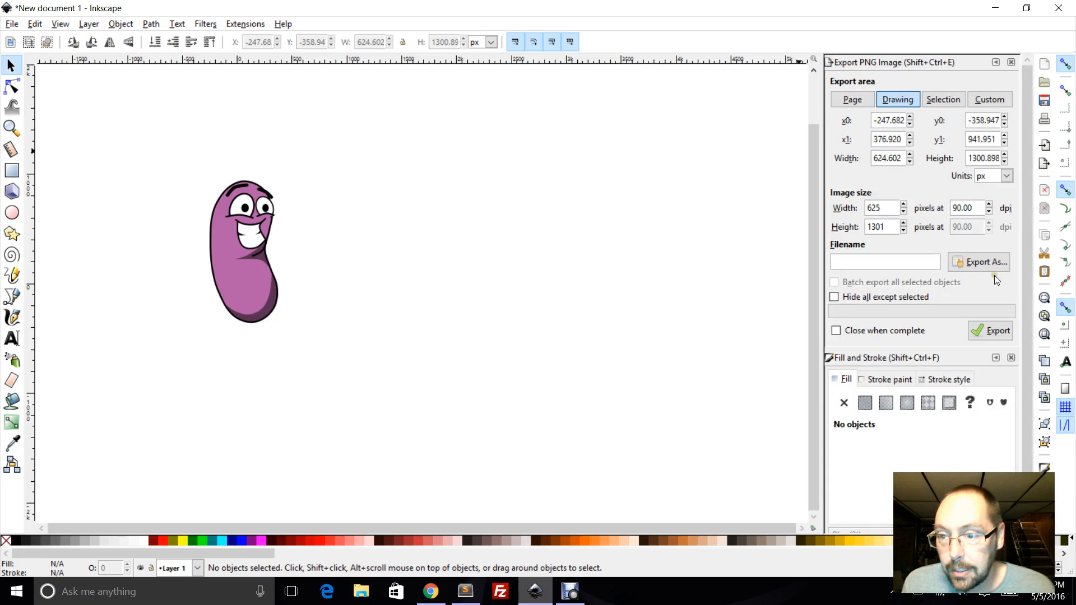
click(977, 262)
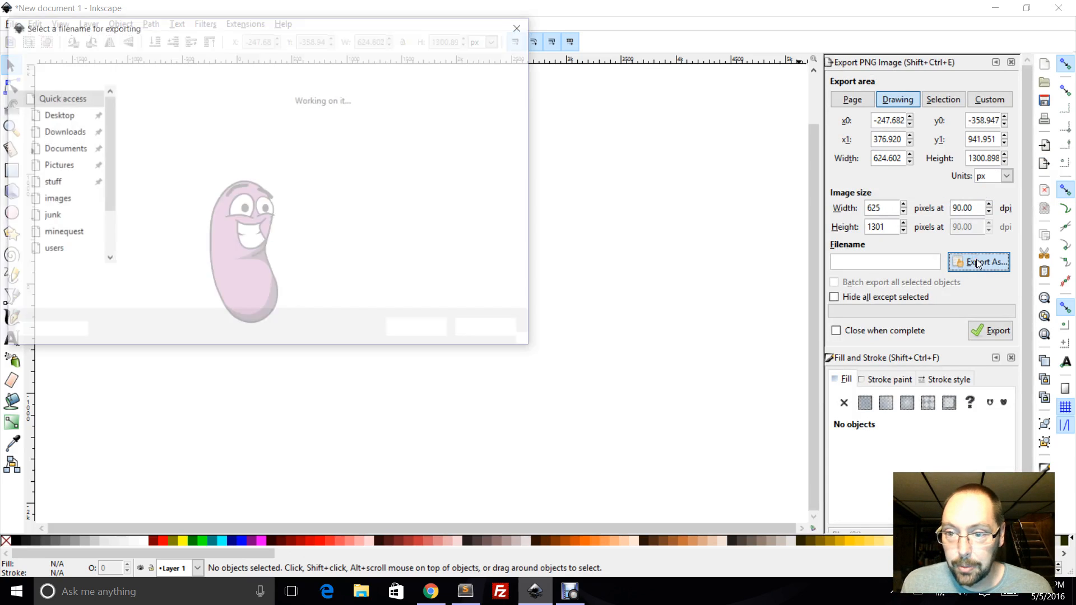
double_click(158, 278)
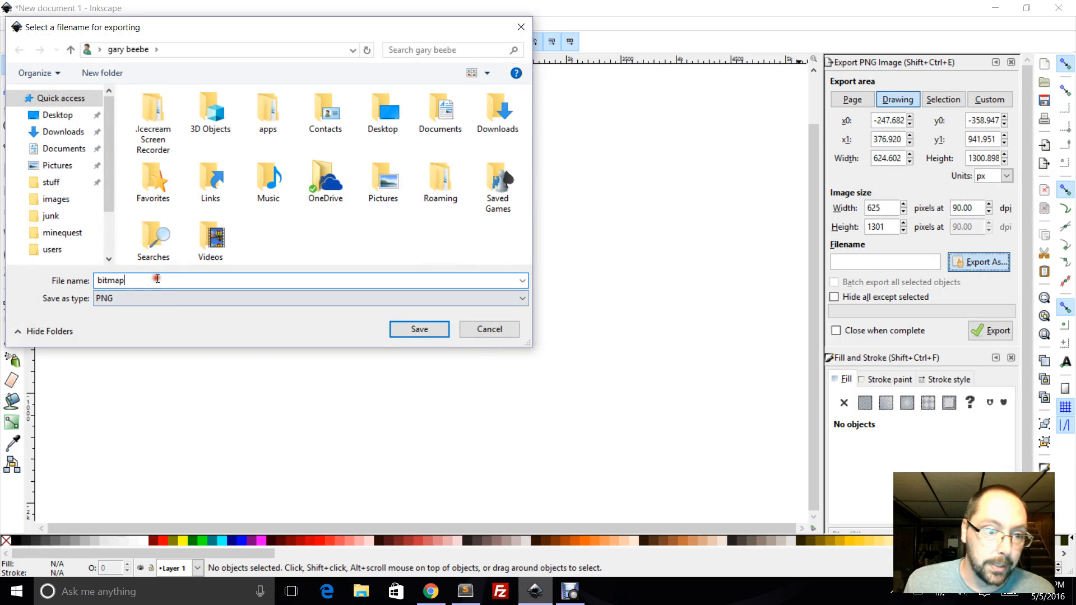
text(s)
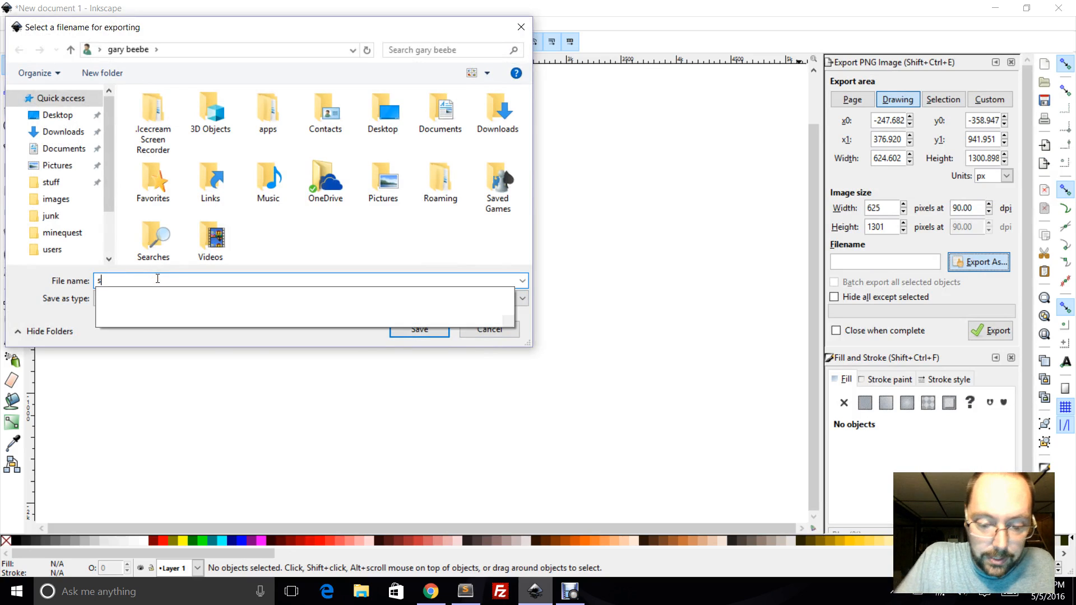
text(ausage)
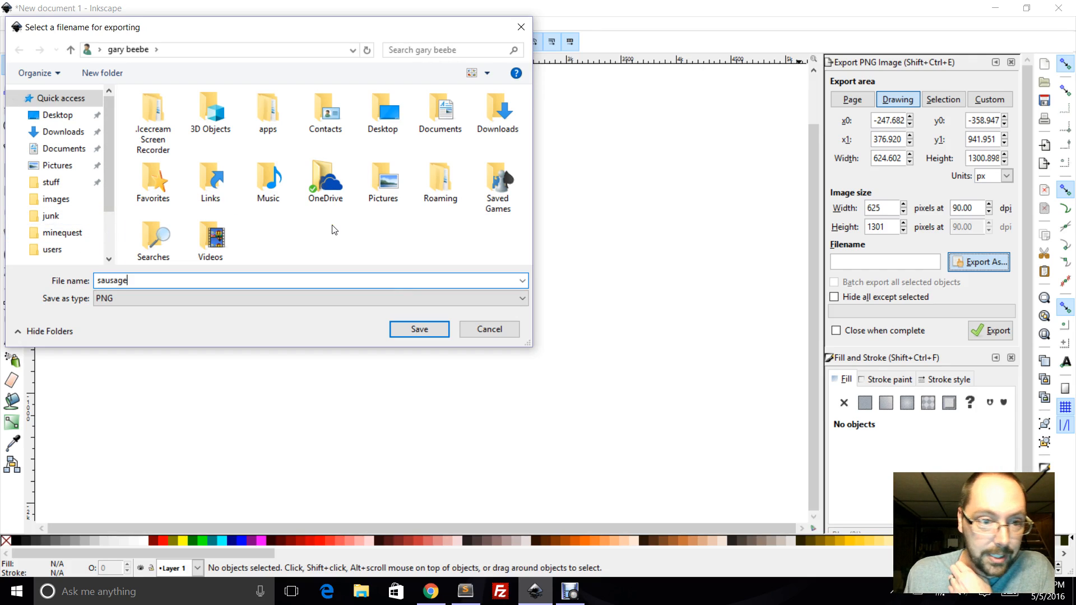
click(58, 116)
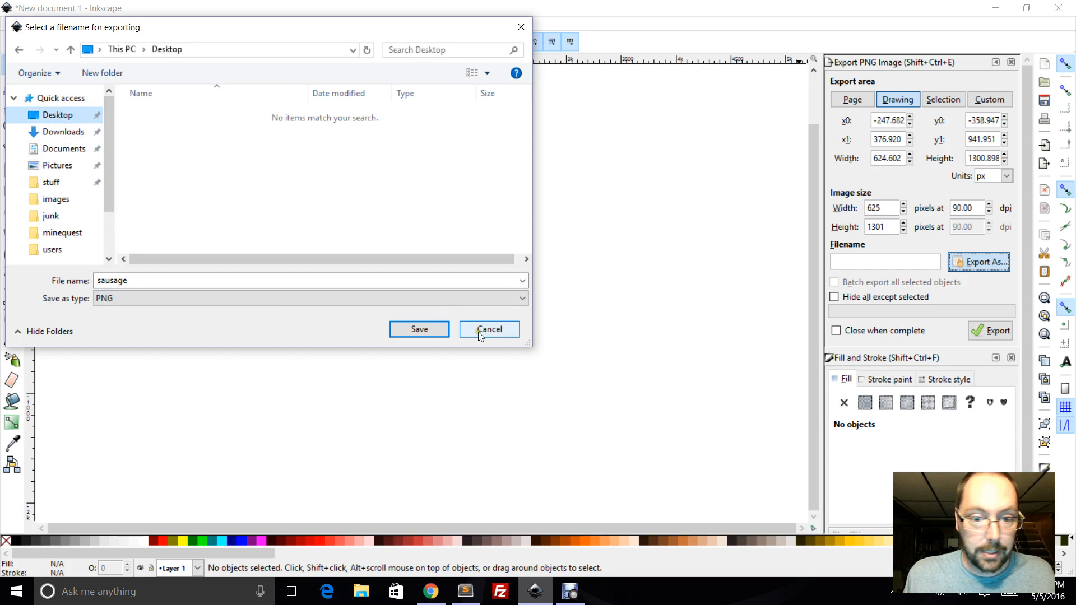
click(429, 329)
click(993, 331)
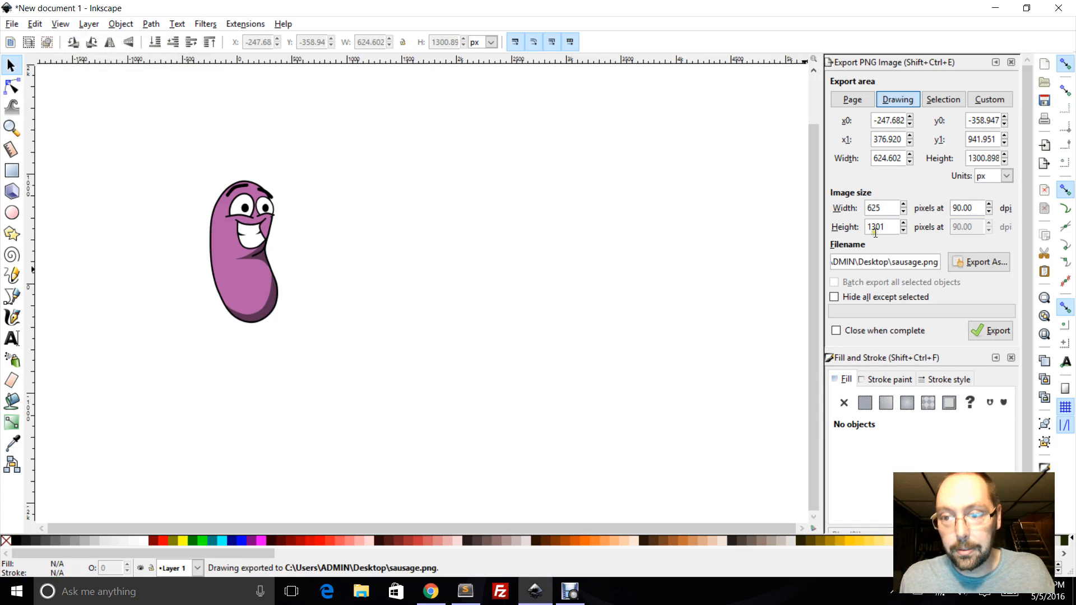
Try one eye's ellipse as the export selection, and restore the export area to the whole drawing with nothing selected
double_click(893, 209)
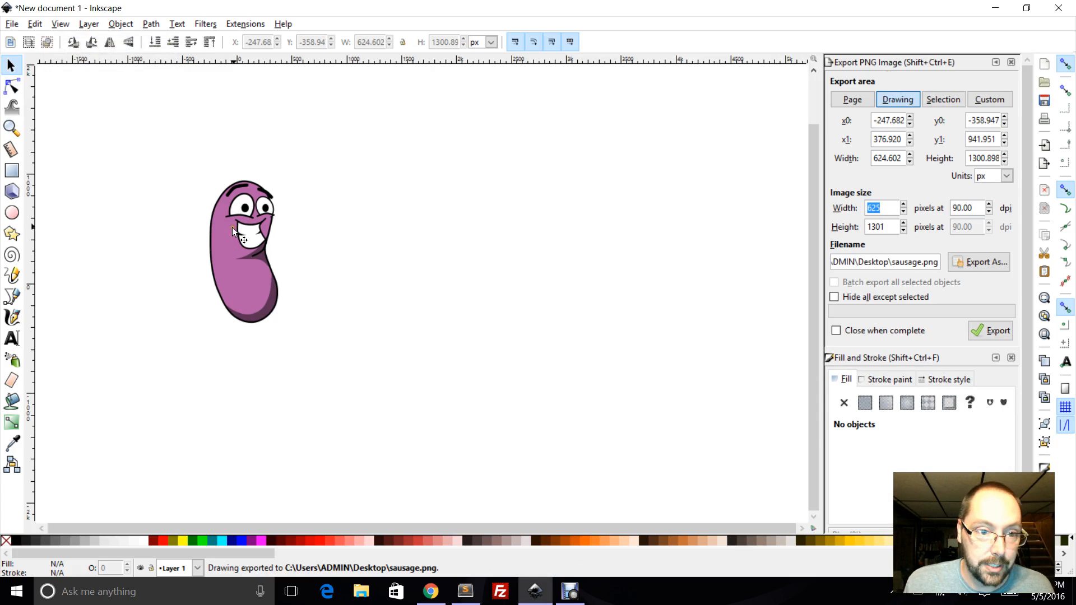
click(238, 203)
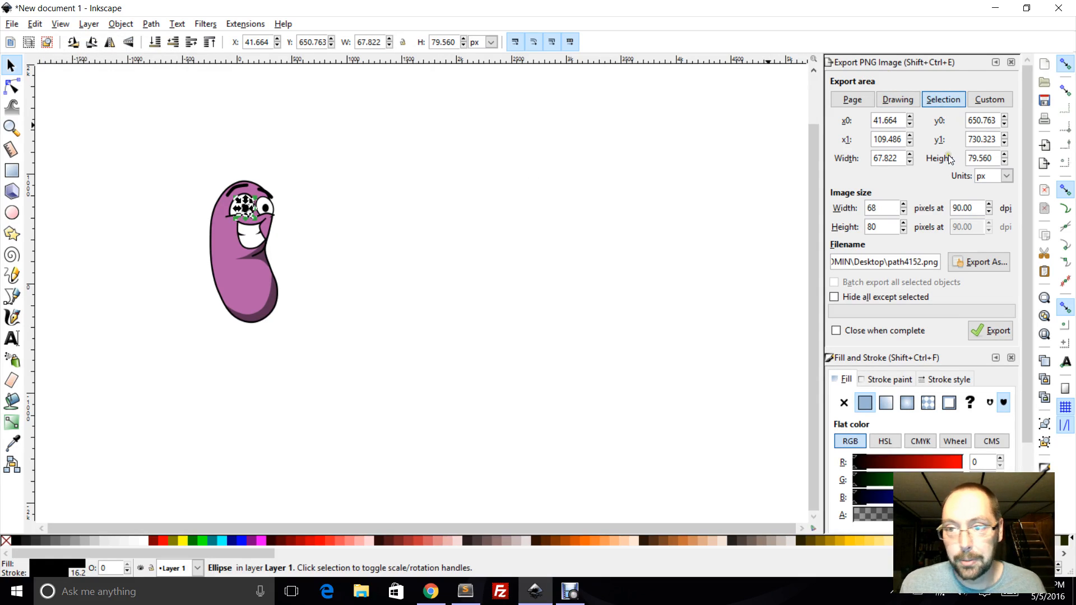
click(899, 103)
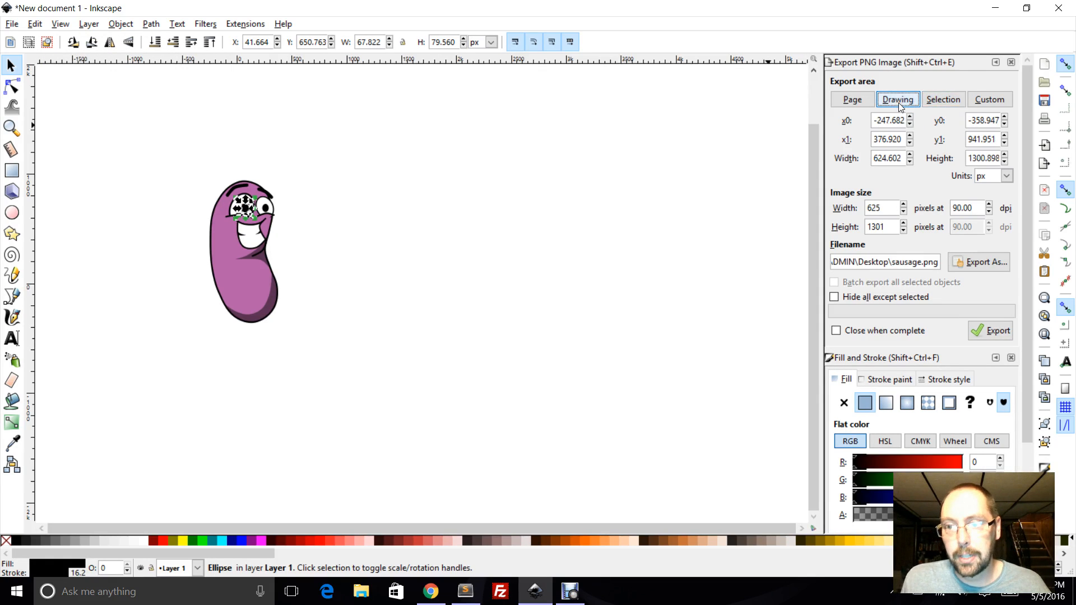
click(156, 177)
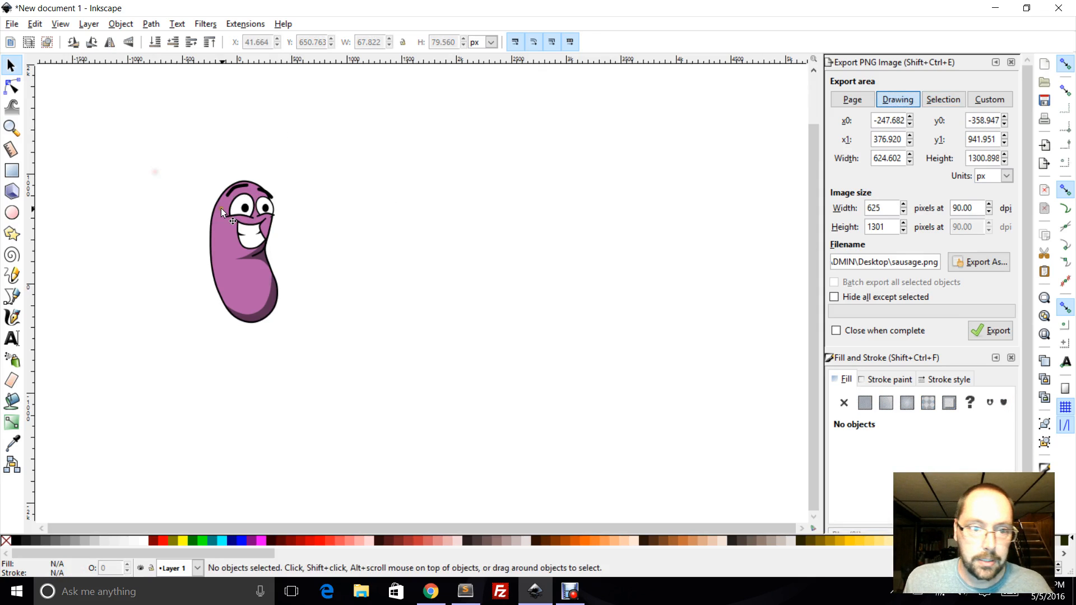
click(236, 251)
click(217, 259)
click(473, 259)
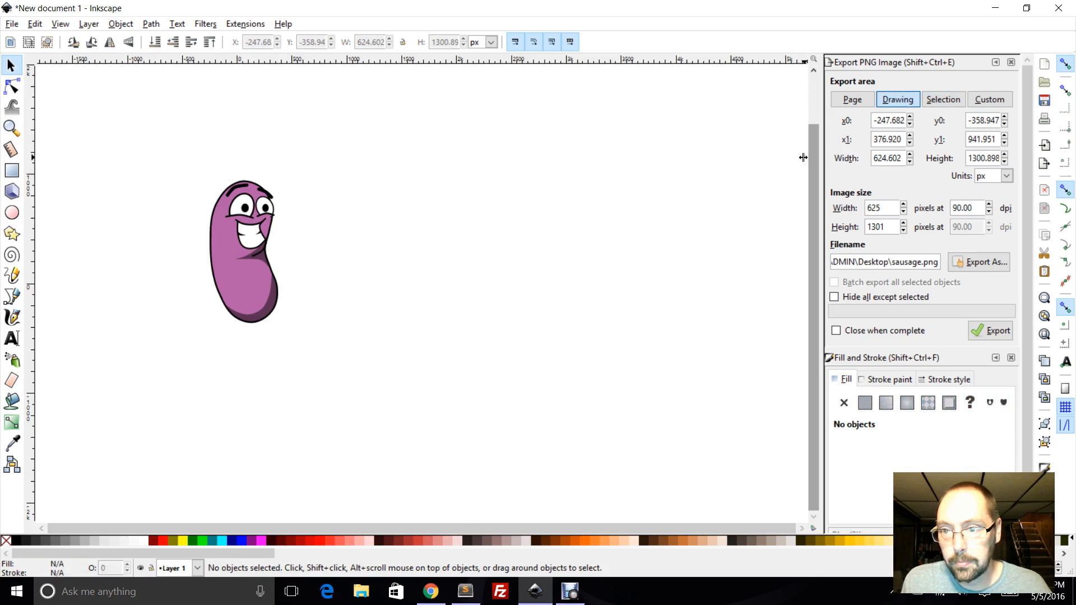
Set the export image height to 32 pixels and export the drawing again, replacing the existing sausage.png
double_click(885, 228)
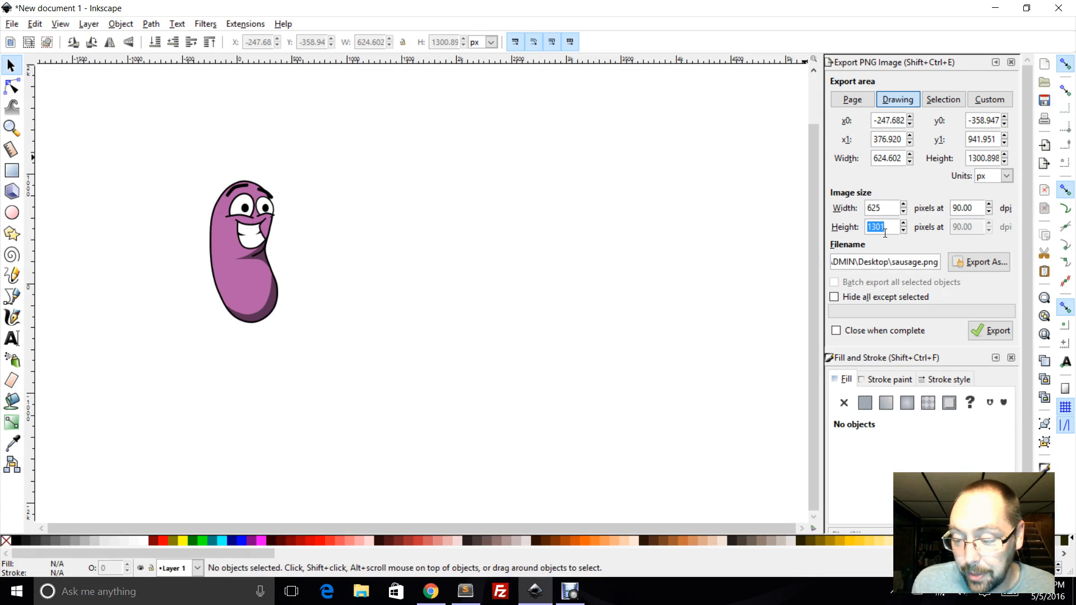
text(32)
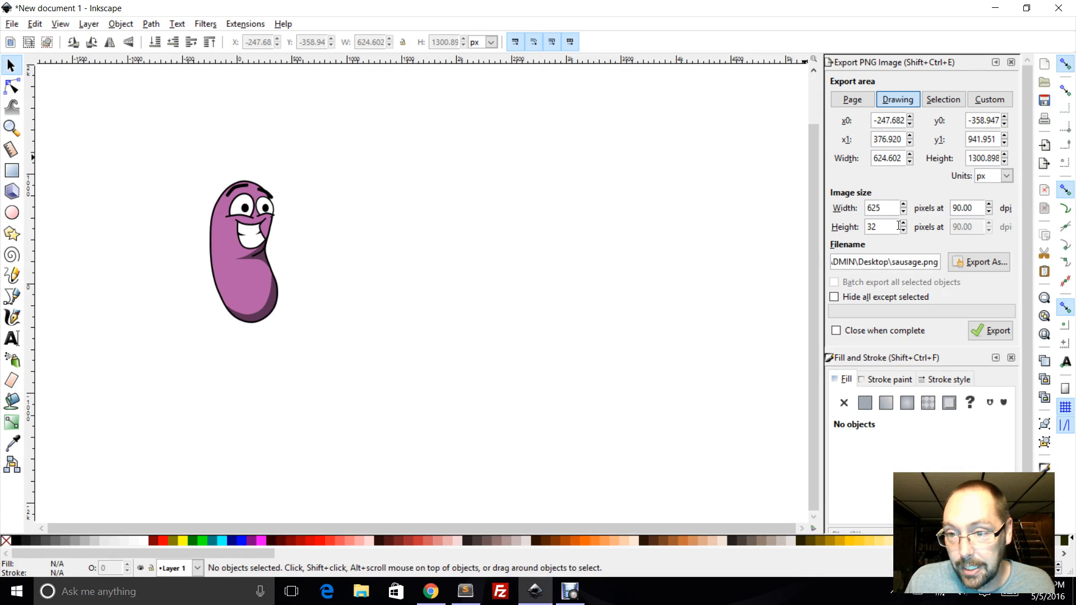
key(Return)
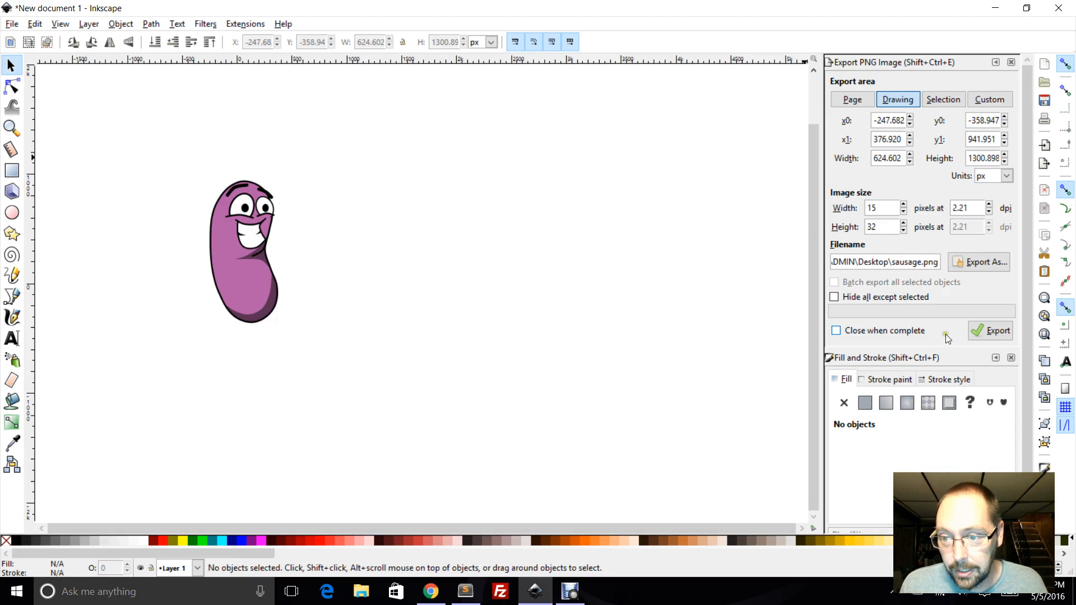
click(983, 335)
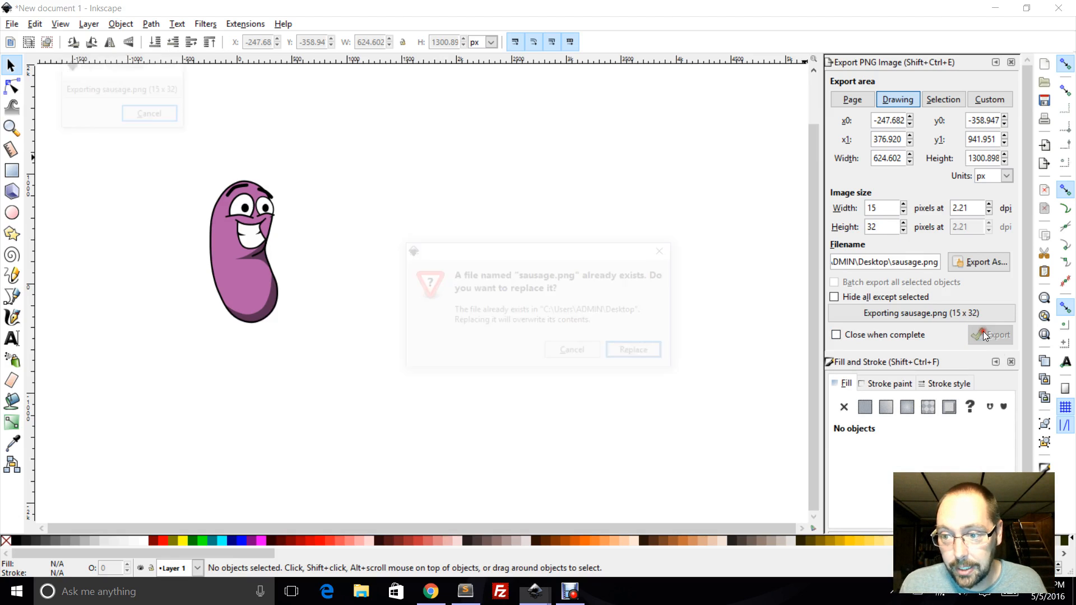
click(647, 354)
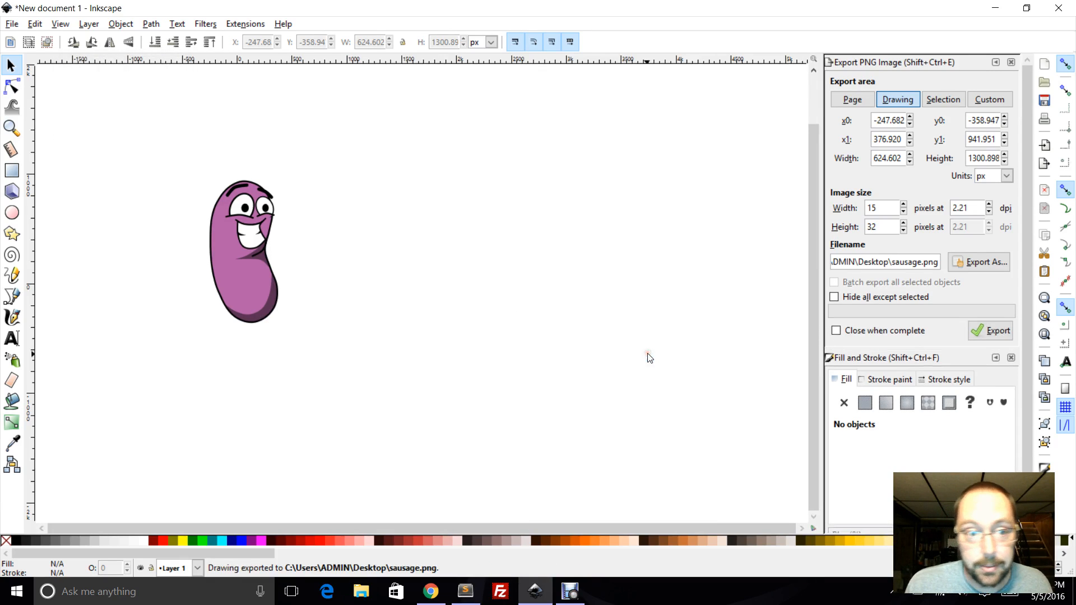
Minimize the open windows, open the exported sausage image from the desktop in Photos, and inspect it enlarged
click(995, 8)
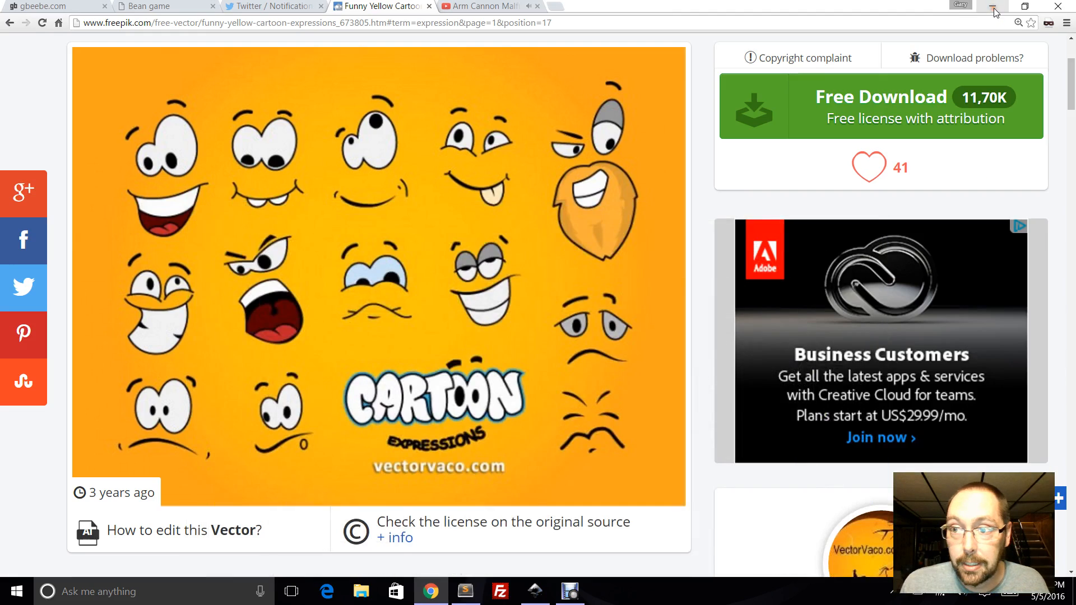
click(995, 9)
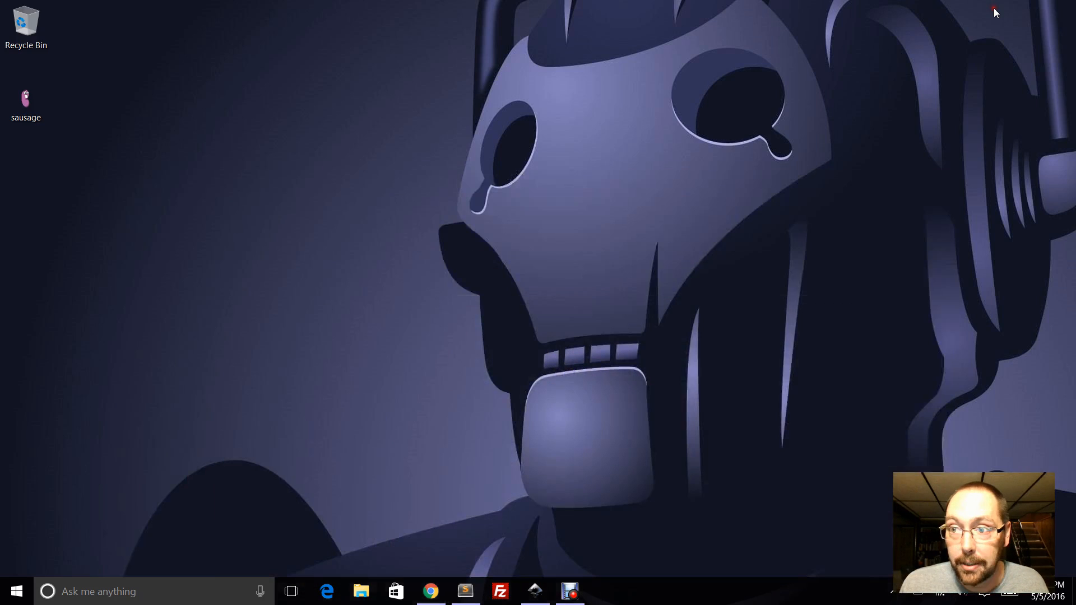
double_click(26, 104)
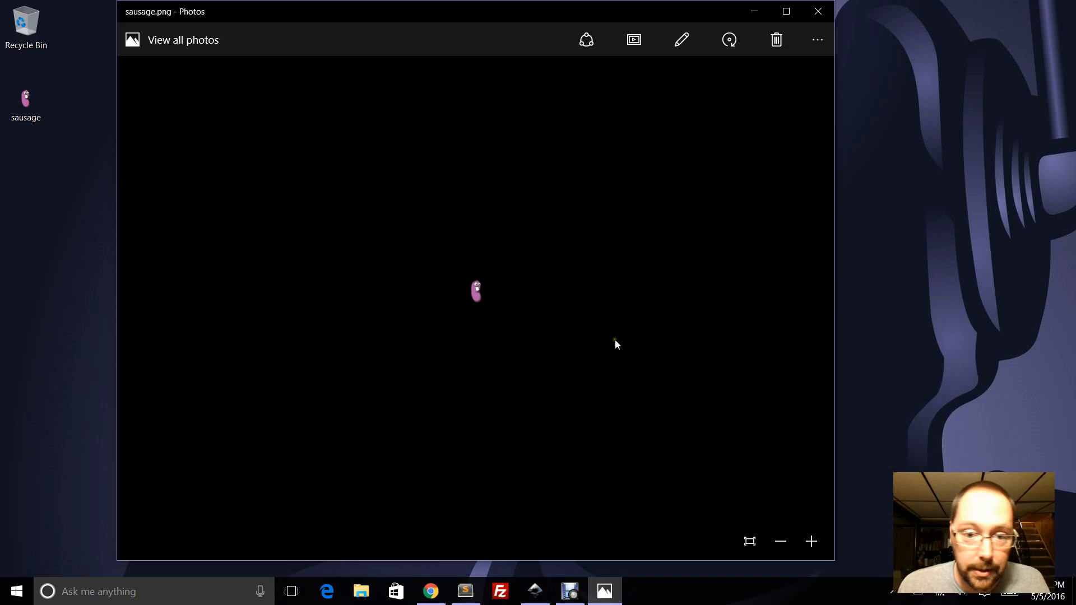
scroll(615, 340, up, 5)
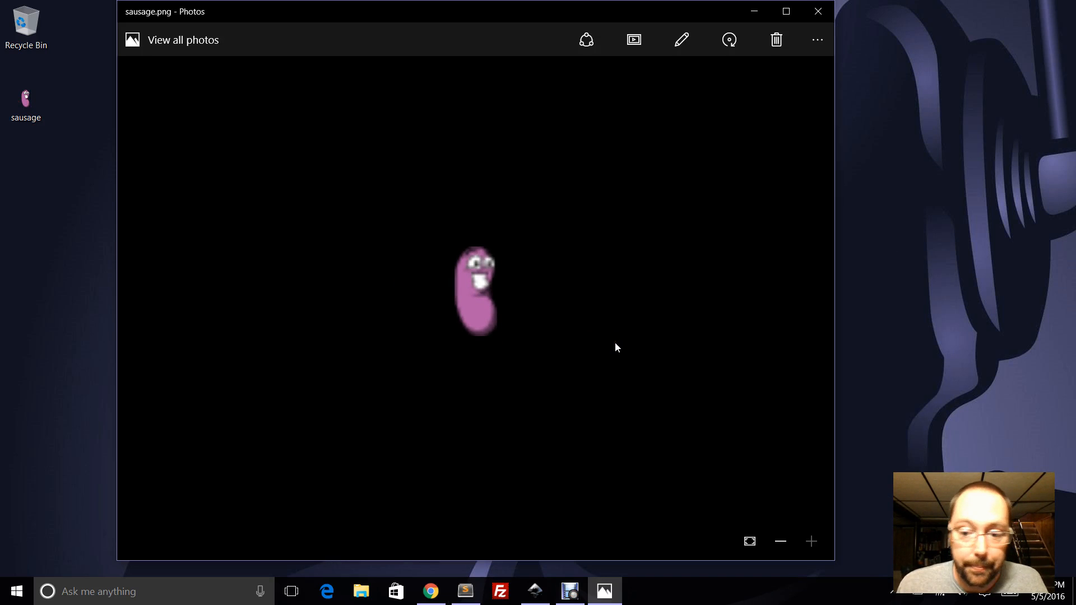